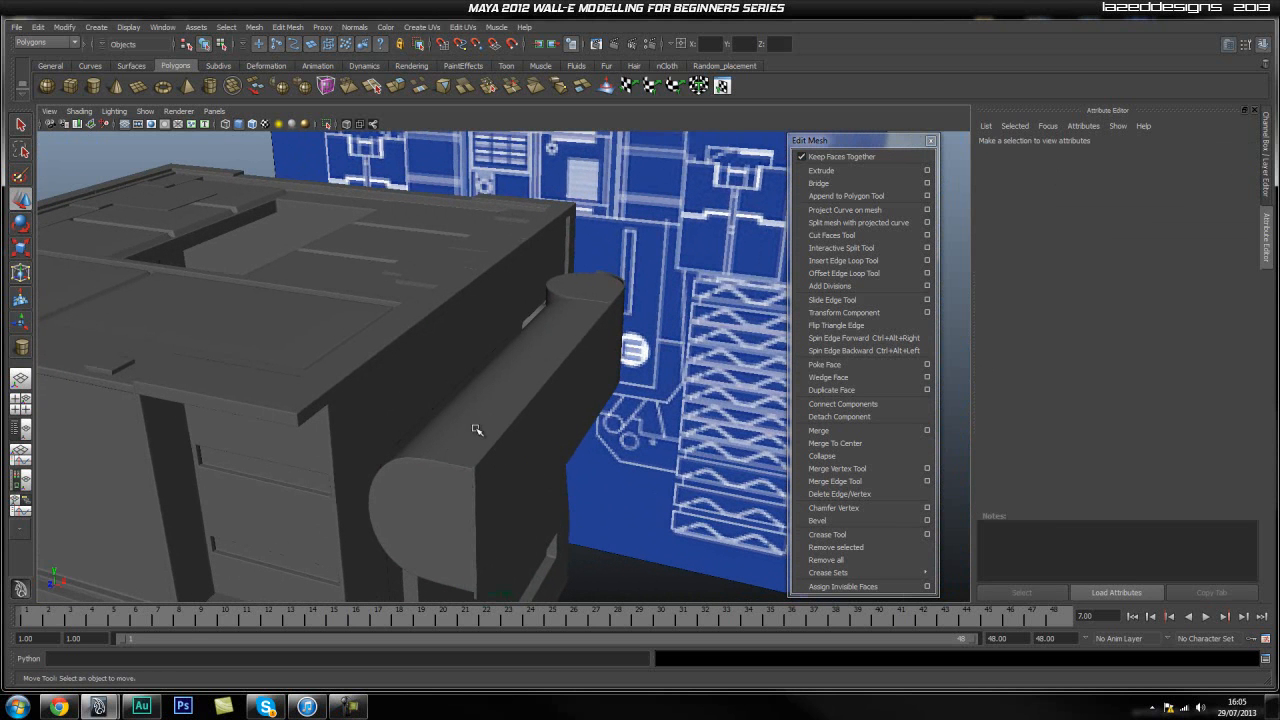
Examine the half-round arm housing in unsmoothed form and in isolation, and restore the smoothed full-scene view.
{"action": "left_click", "coordinate": [472, 443]}
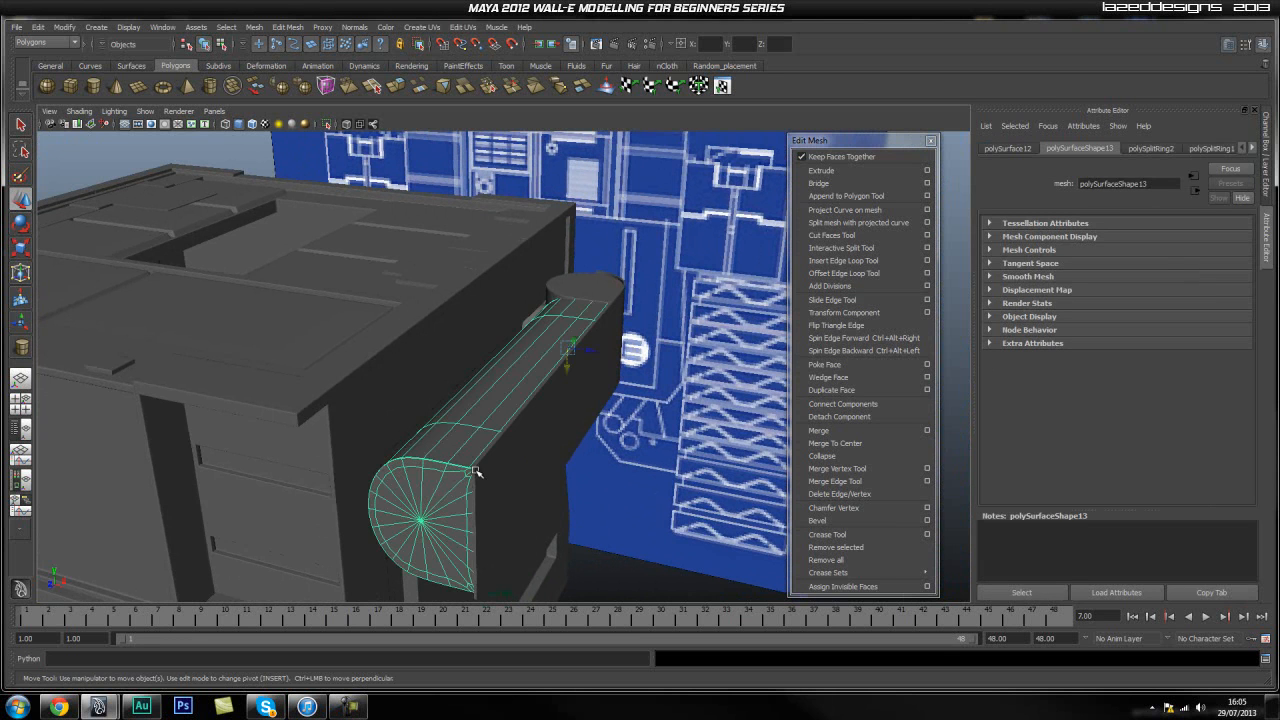
{"action": "key", "text": "1"}
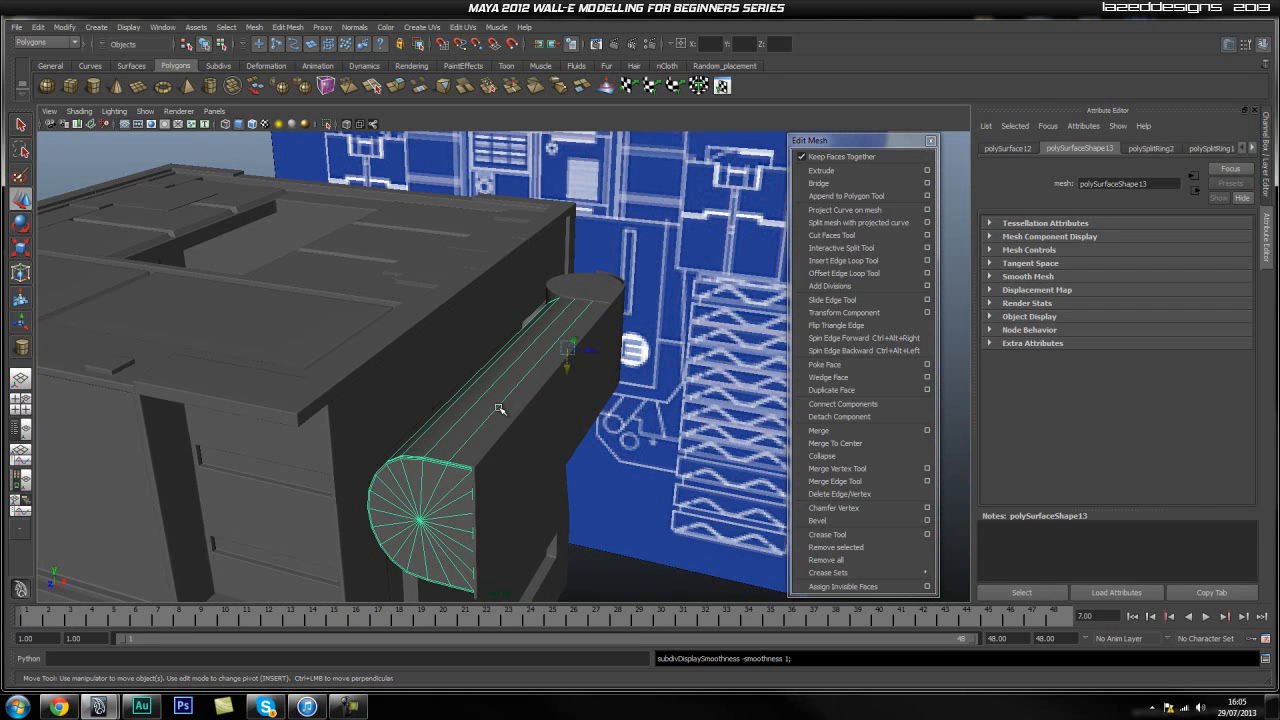
{"action": "left_click", "coordinate": [326, 123]}
{"action": "right_click_drag", "start_coordinate": [409, 406], "coordinate": [453, 443], "text": "alt"}
{"action": "left_click_drag", "start_coordinate": [455, 446], "coordinate": [425, 412], "text": "alt"}
{"action": "scroll", "coordinate": [425, 412], "scroll_direction": "down", "scroll_amount": 2}
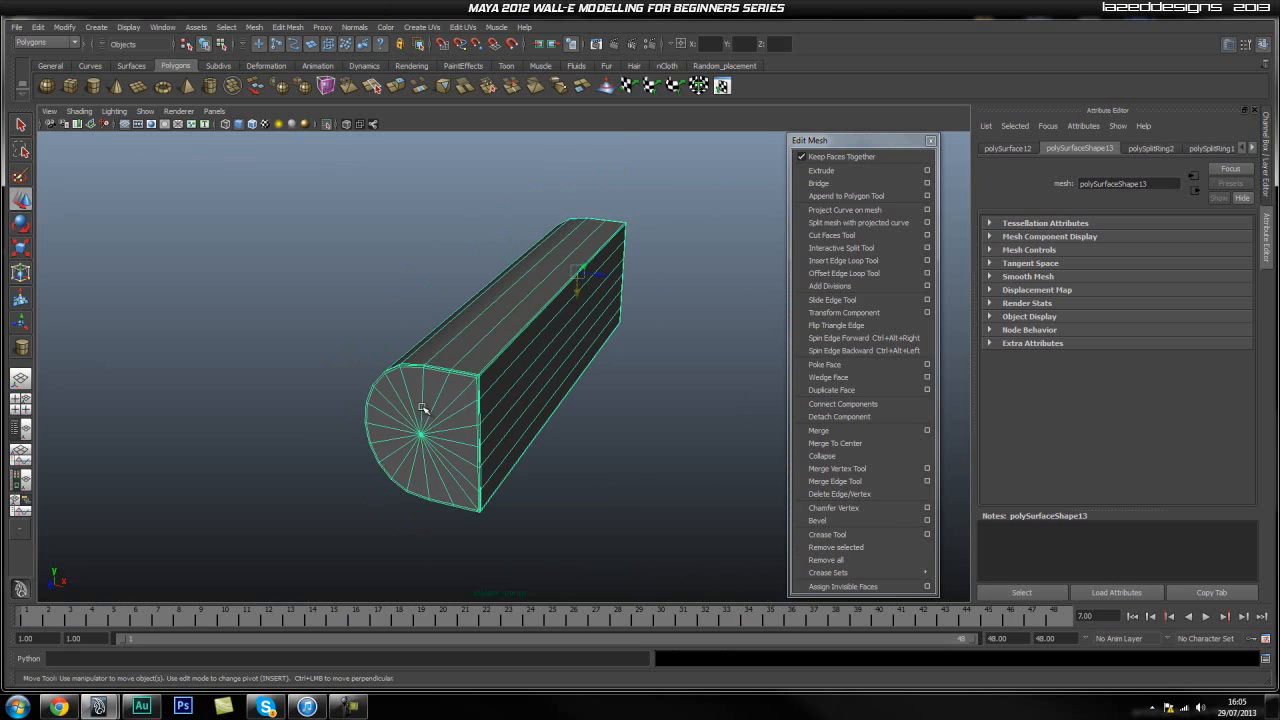
{"action": "left_click", "coordinate": [326, 124]}
{"action": "key", "text": "3"}
{"action": "scroll", "coordinate": [648, 406], "scroll_direction": "down", "scroll_amount": 3}
{"action": "left_click", "coordinate": [623, 451]}
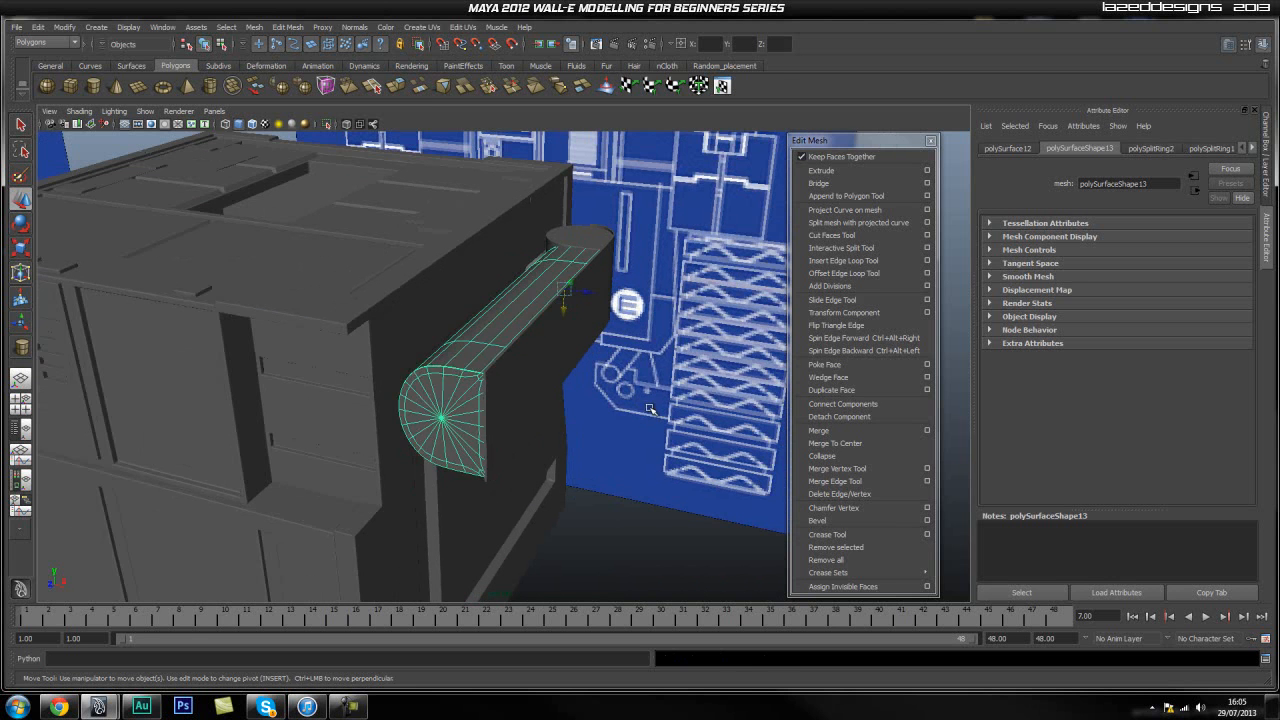
Duplicate the half-round arm housing and move the copy sideways, clear of the body.
{"action": "left_click", "coordinate": [456, 362]}
{"action": "key", "text": "ctrl+d"}
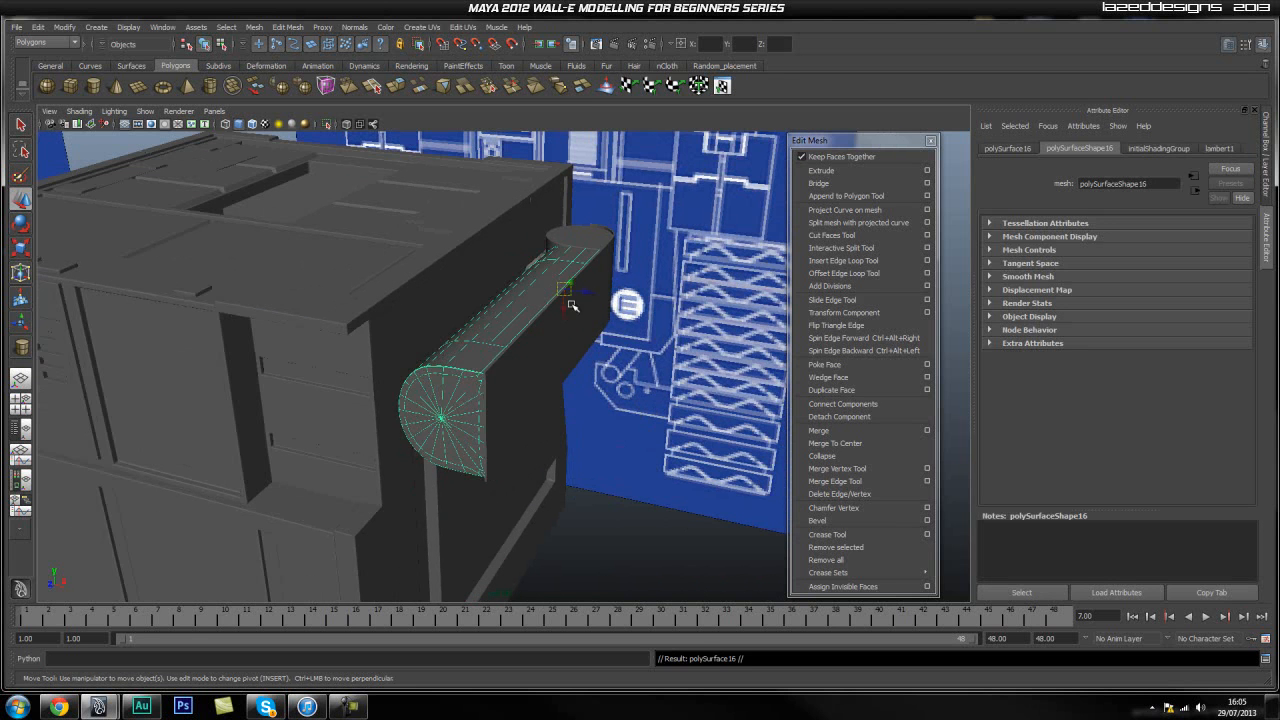
{"action": "left_click_drag", "start_coordinate": [592, 296], "coordinate": [598, 398]}
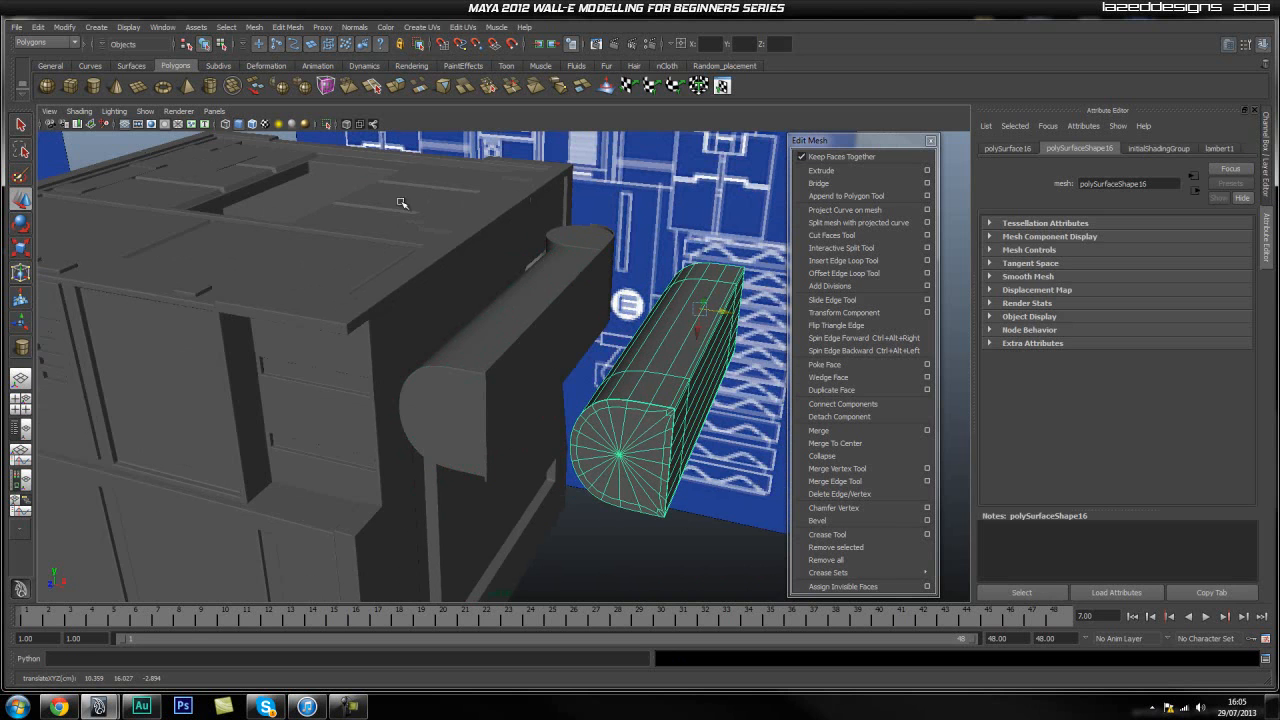
Show the duplicated housing unsmoothed and isolate it in the viewport.
{"action": "key", "text": "1"}
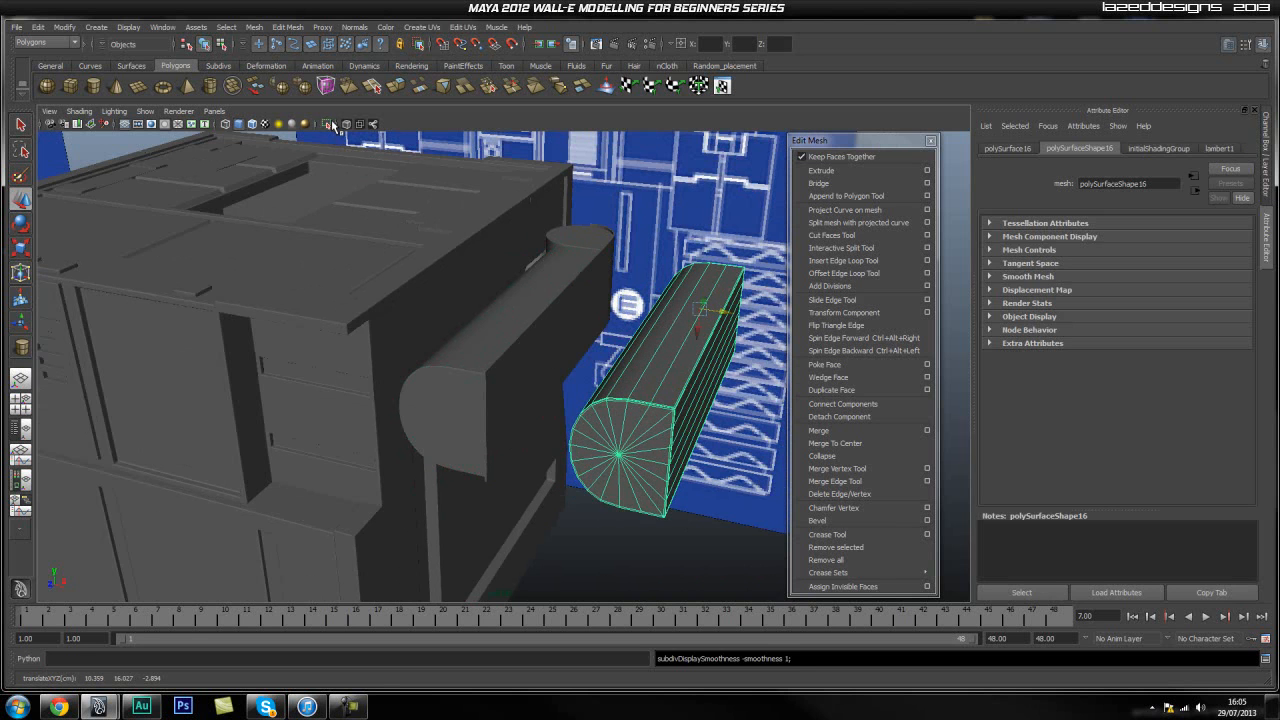
{"action": "left_click", "coordinate": [329, 123]}
{"action": "left_click_drag", "start_coordinate": [604, 425], "coordinate": [583, 411], "text": "alt"}
{"action": "middle_click_drag", "start_coordinate": [560, 417], "coordinate": [523, 374], "text": "alt"}
{"action": "right_click_drag", "start_coordinate": [403, 393], "coordinate": [540, 412], "text": "alt"}
{"action": "middle_click_drag", "start_coordinate": [440, 365], "coordinate": [497, 426], "text": "alt"}
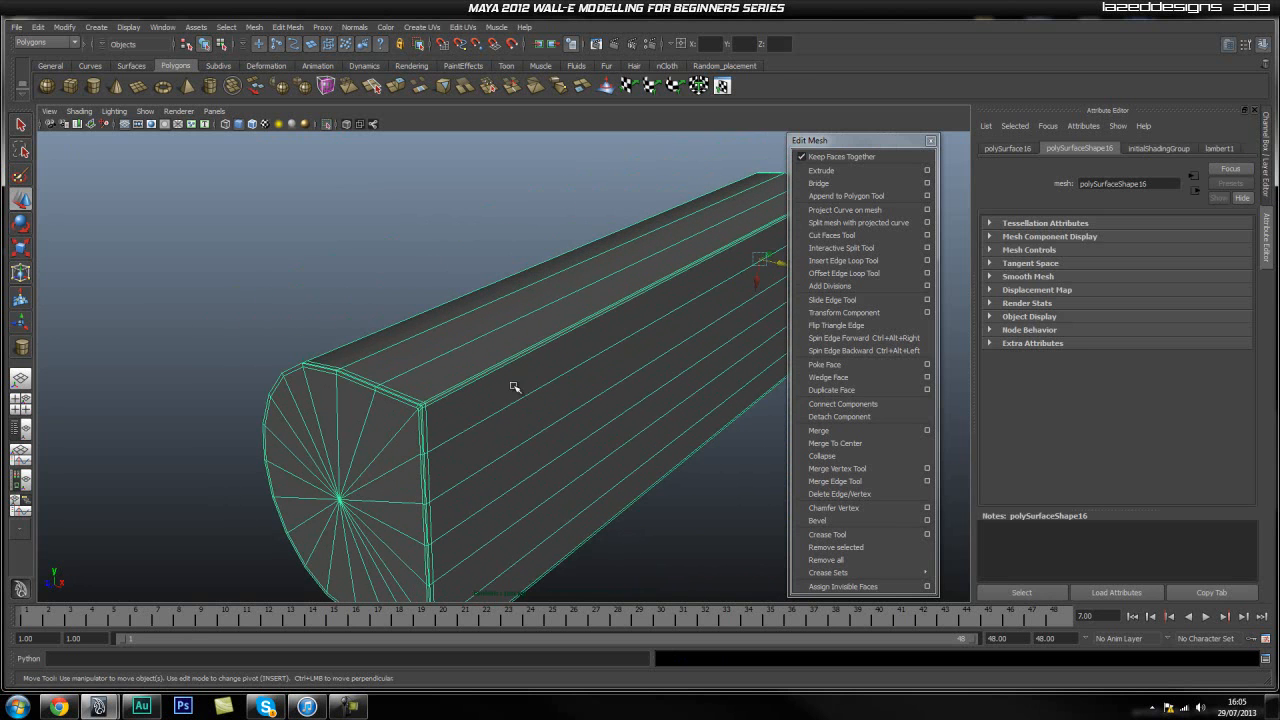
Insert two edge loops around the duplicate near its rounded front end, leaving a narrow band between them.
{"action": "left_click", "coordinate": [843, 260]}
{"action": "left_click_drag", "start_coordinate": [461, 392], "coordinate": [290, 441]}
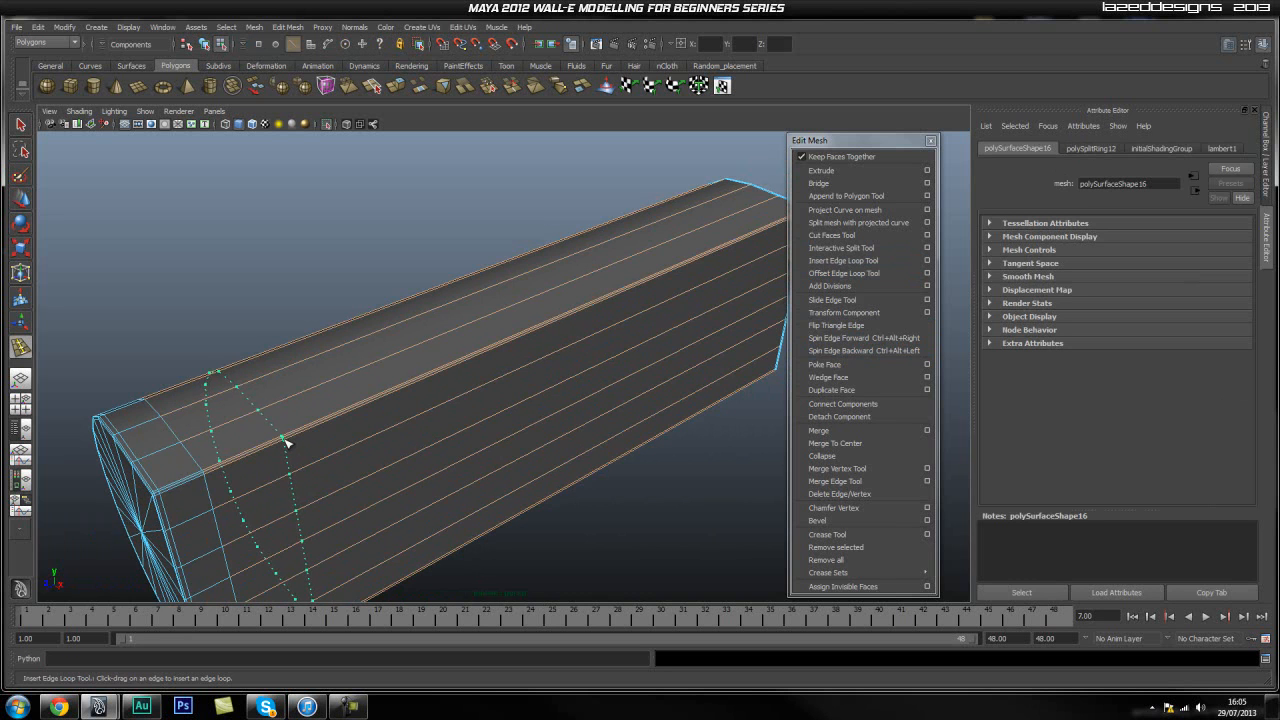
{"action": "left_click_drag", "start_coordinate": [285, 442], "coordinate": [286, 442]}
{"action": "left_click_drag", "start_coordinate": [362, 457], "coordinate": [419, 424], "text": "alt"}
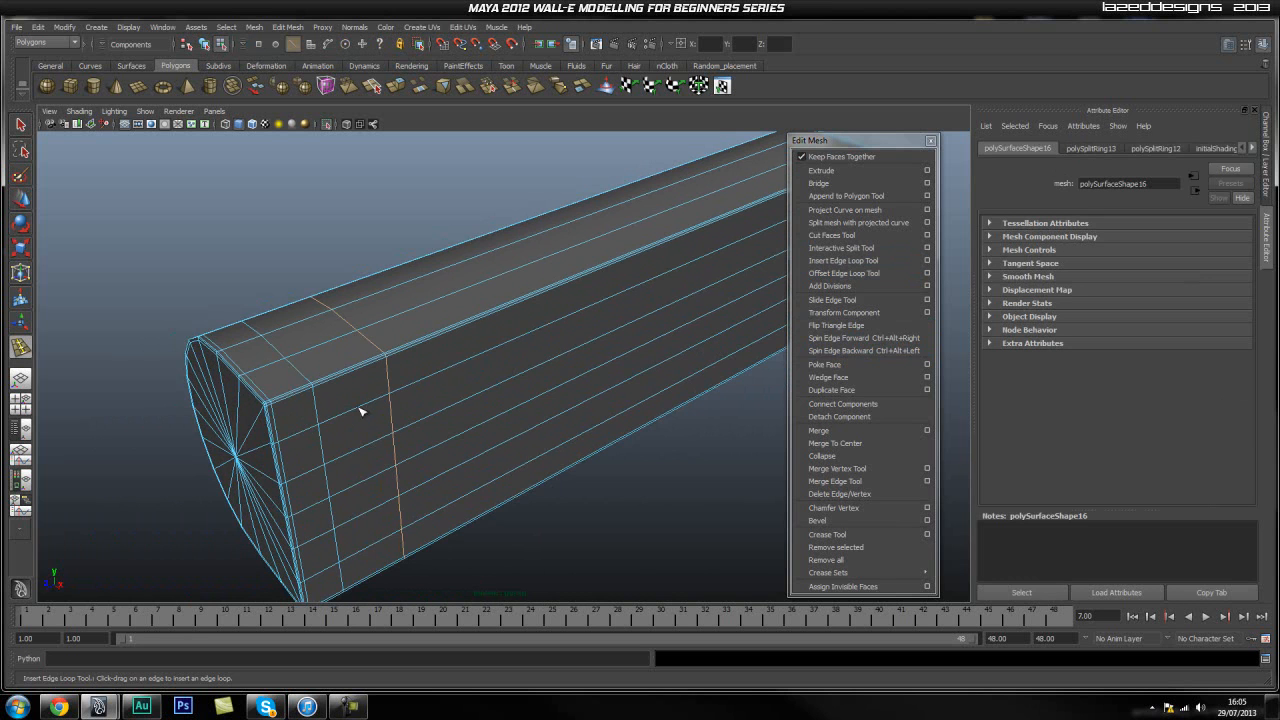
Select the ring of faces between the two new edge loops in a side view and extract it from the mesh.
{"action": "left_click_drag", "start_coordinate": [316, 417], "coordinate": [343, 403], "text": "alt"}
{"action": "right_click_drag", "start_coordinate": [224, 378], "coordinate": [234, 416]}
{"action": "key", "text": "space"}
{"action": "left_click_drag", "start_coordinate": [297, 383], "coordinate": [351, 381]}
{"action": "right_click_drag", "start_coordinate": [328, 403], "coordinate": [295, 381], "text": "alt"}
{"action": "left_click_drag", "start_coordinate": [225, 410], "coordinate": [217, 407]}
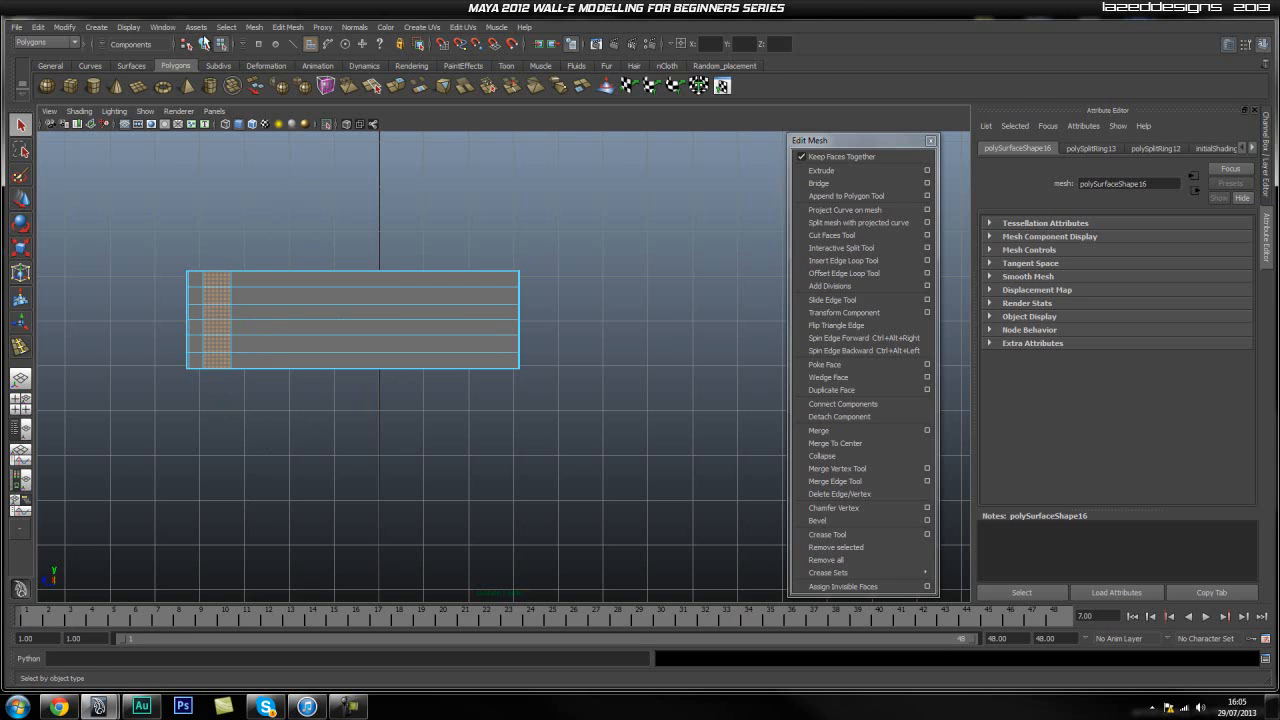
{"action": "left_click", "coordinate": [252, 29]}
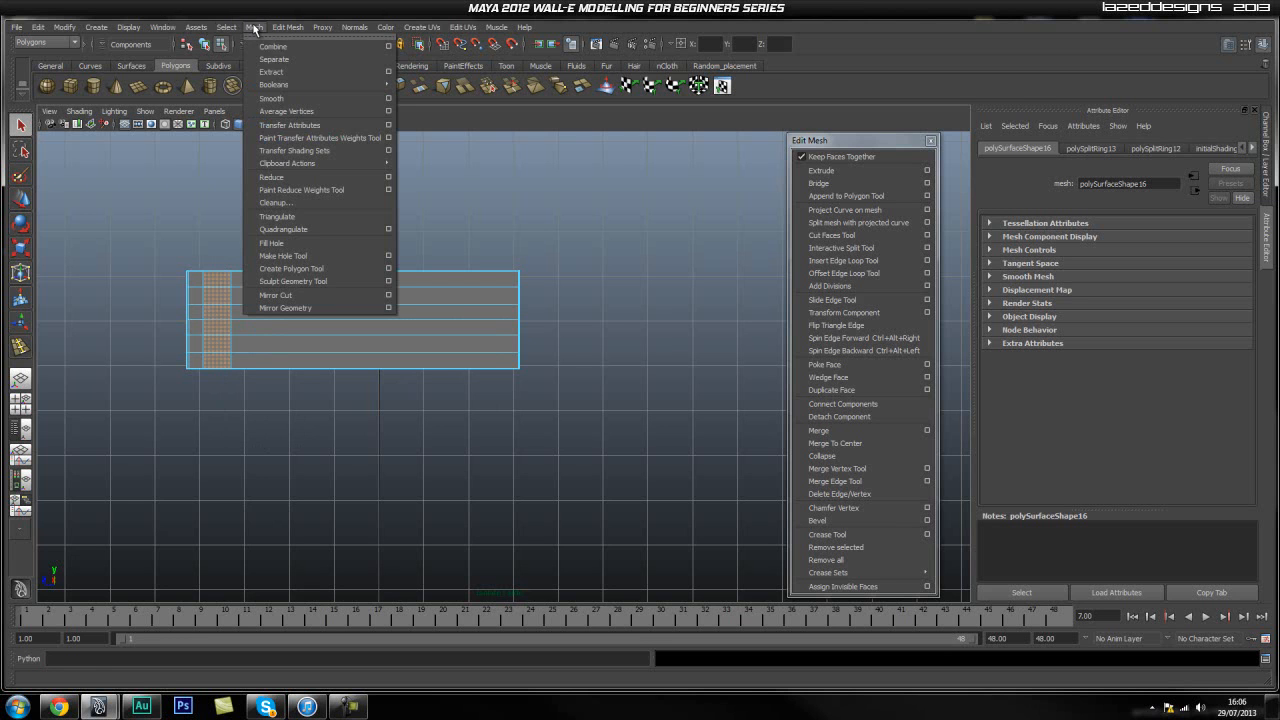
{"action": "left_click", "coordinate": [287, 72]}
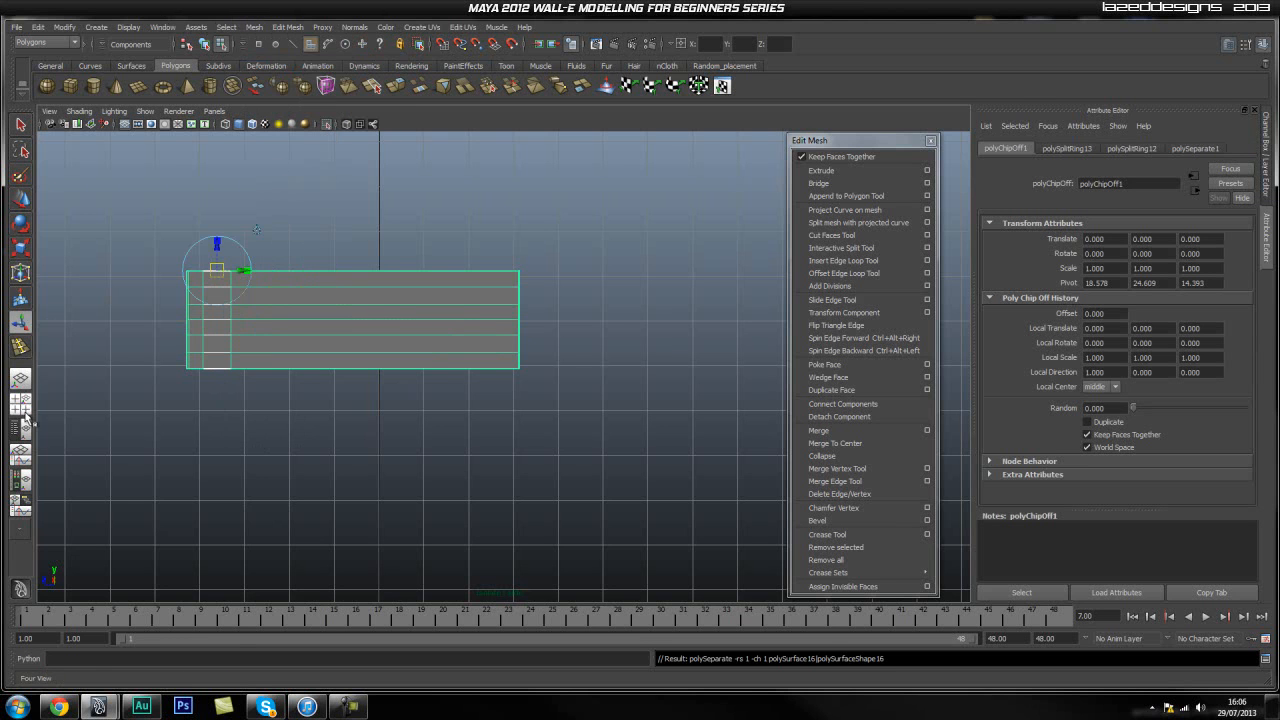
Take polySurface16 out of group5 to the top level of the scene hierarchy and expand its contents.
{"action": "left_click", "coordinate": [51, 428]}
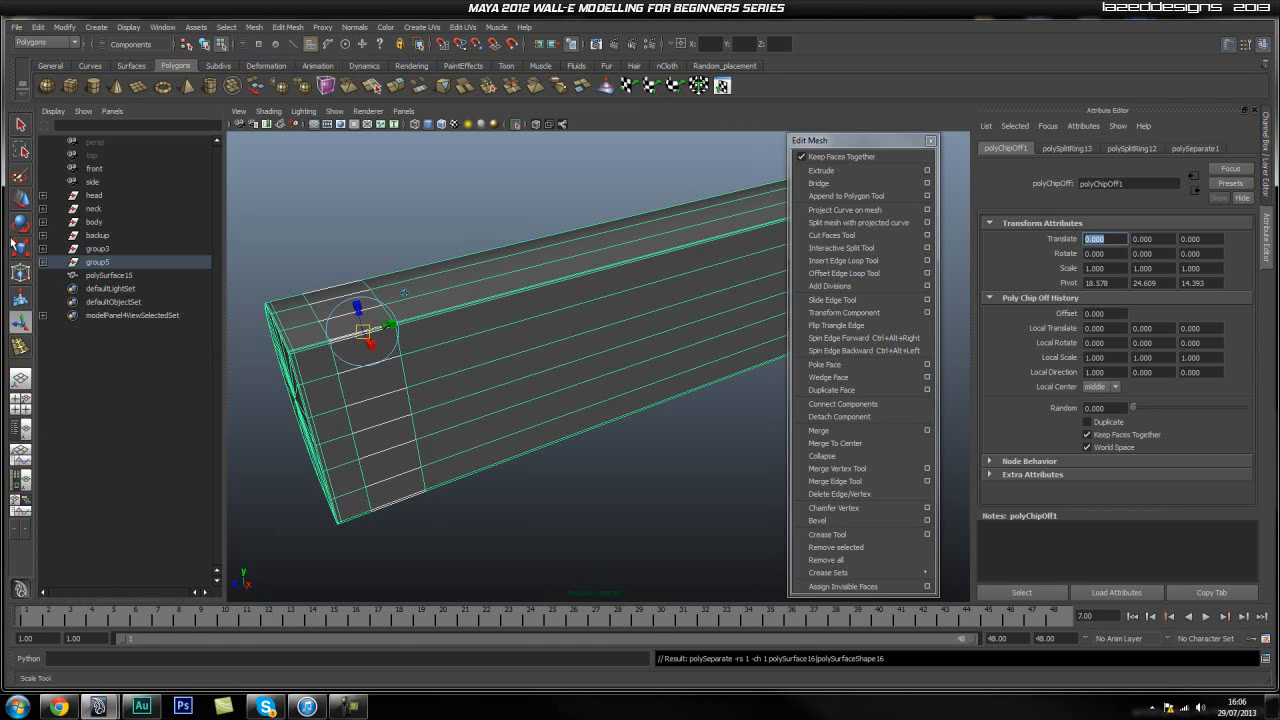
{"action": "left_click", "coordinate": [42, 261]}
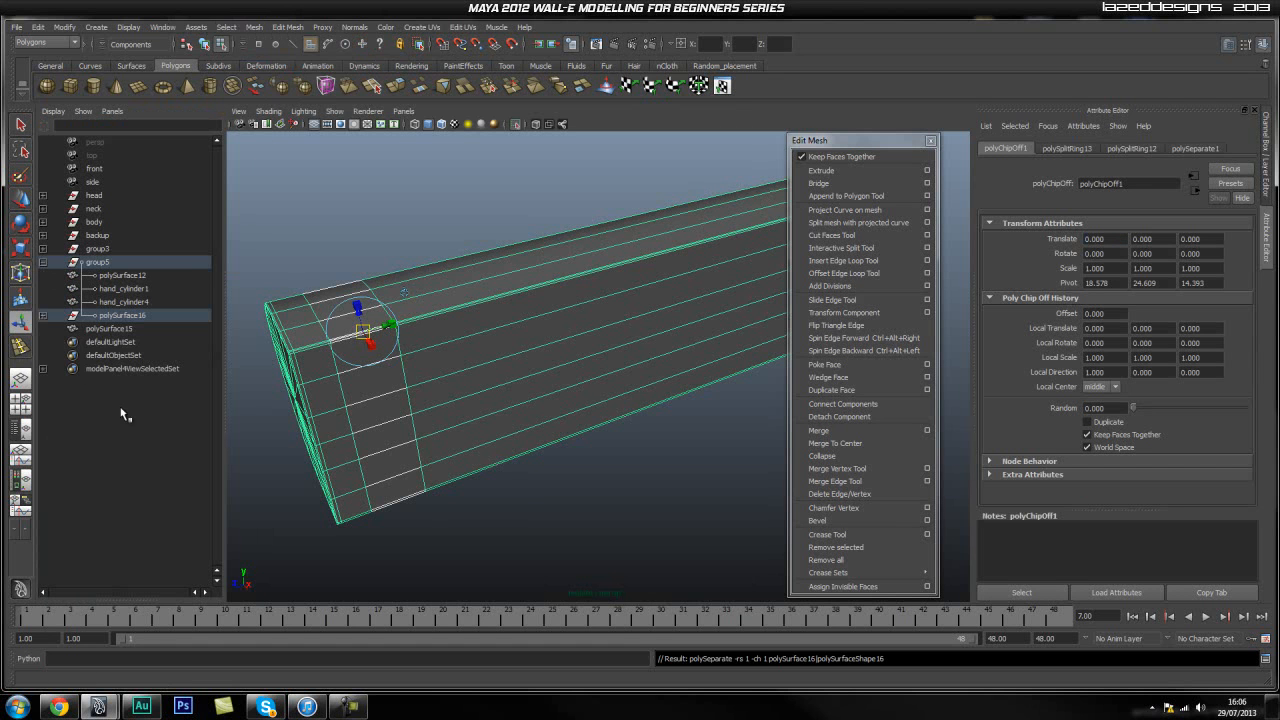
{"action": "left_click", "coordinate": [42, 315]}
{"action": "left_click", "coordinate": [113, 319]}
{"action": "middle_click_drag", "start_coordinate": [114, 322], "coordinate": [95, 477]}
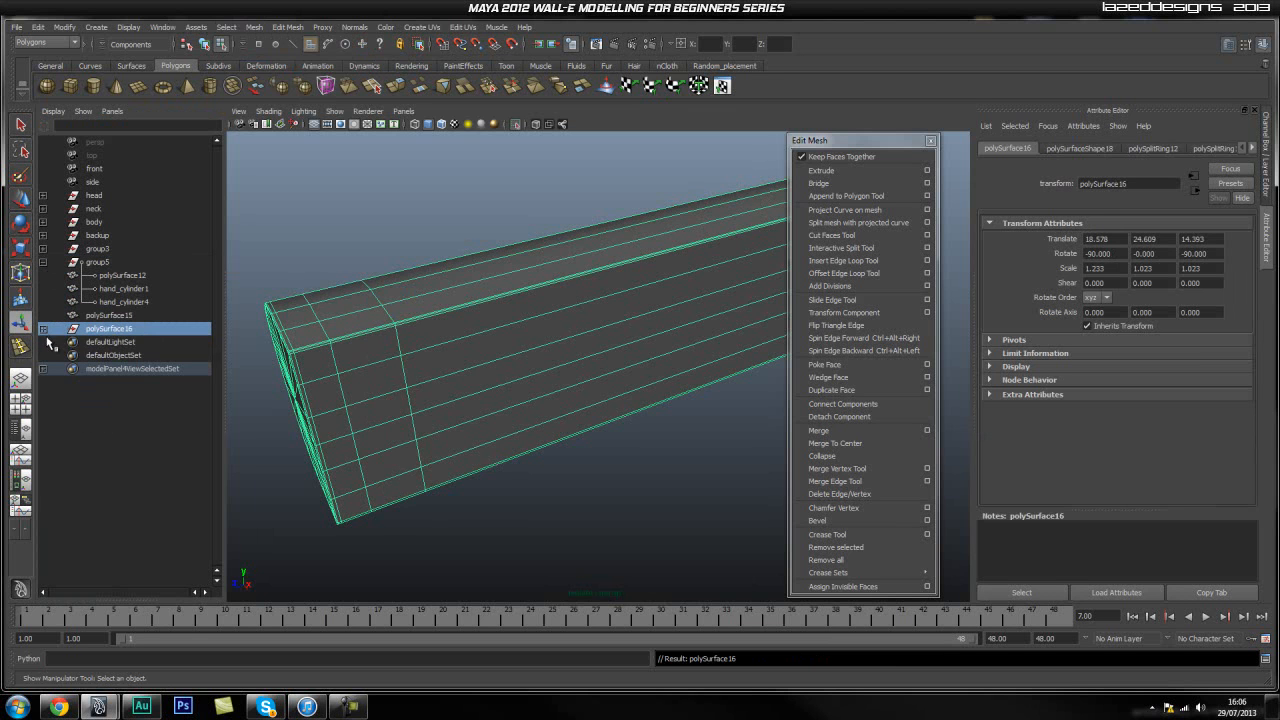
{"action": "left_click", "coordinate": [43, 328]}
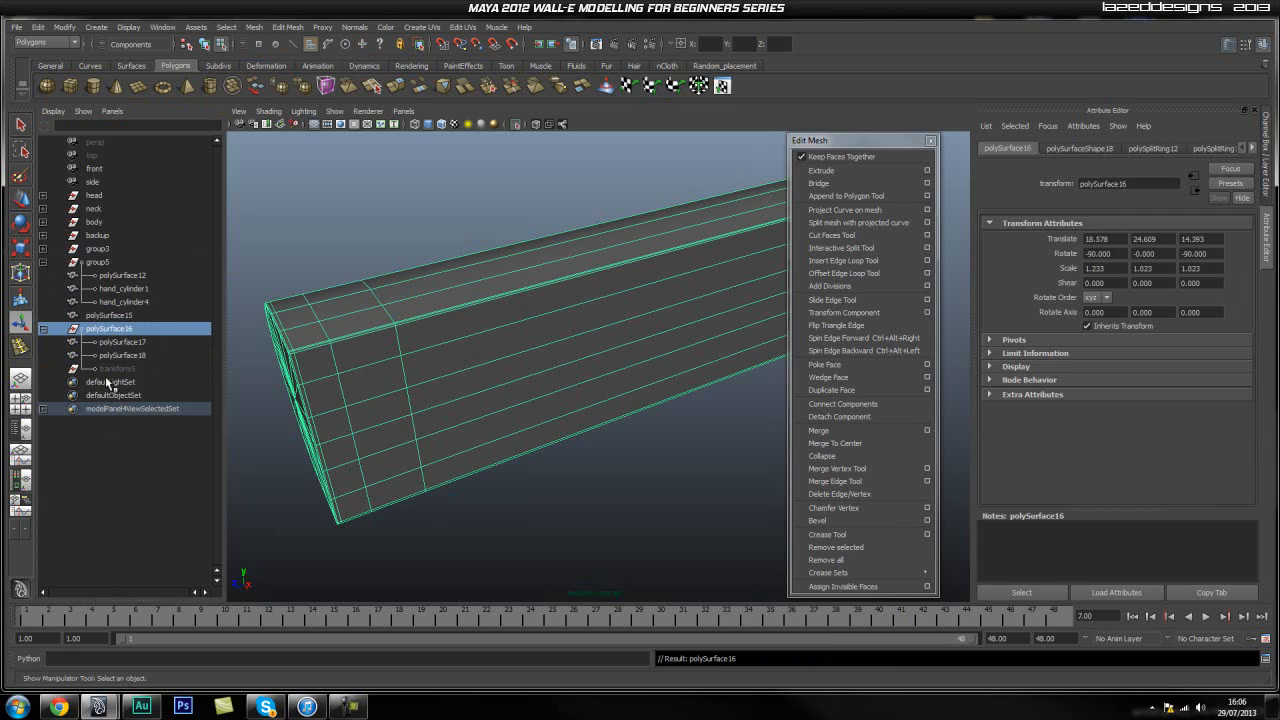
Move the extracted band polySurface17 up out of the housing, about -2.24 in translate X.
{"action": "left_click", "coordinate": [121, 342]}
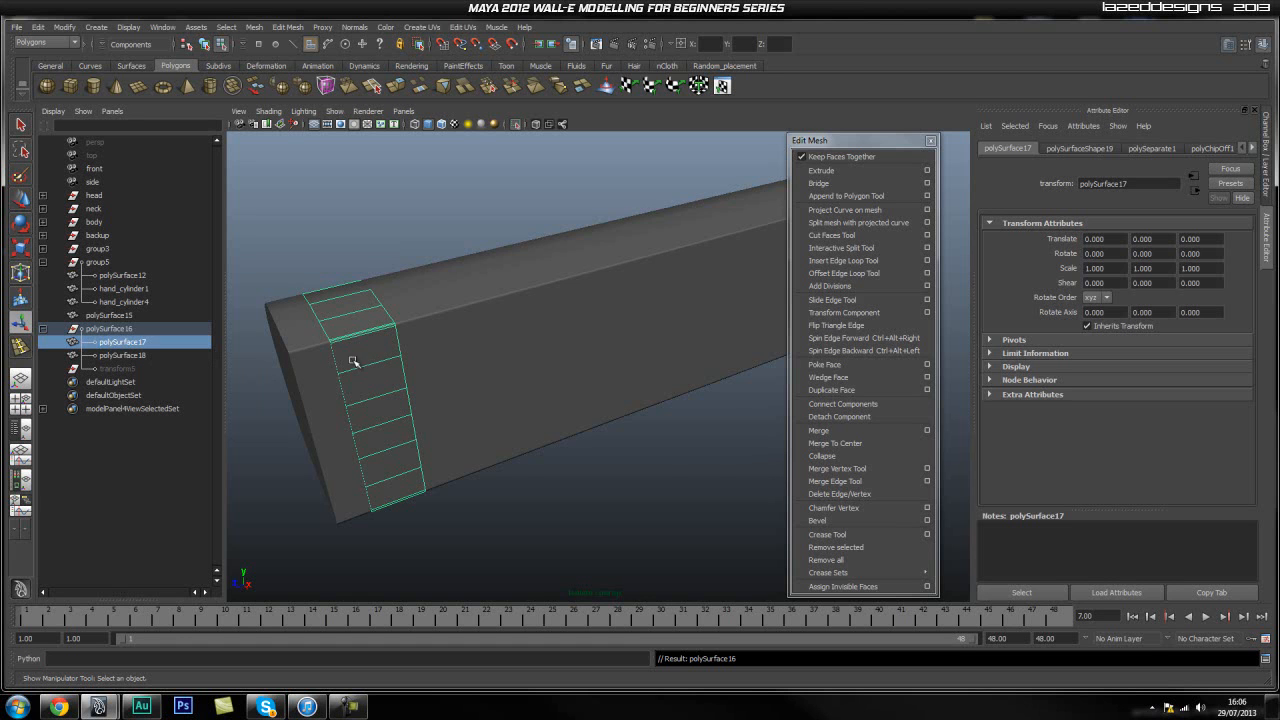
{"action": "key", "text": "w"}
{"action": "key", "text": "a"}
{"action": "key", "text": "space"}
{"action": "left_click_drag", "start_coordinate": [410, 316], "coordinate": [470, 440]}
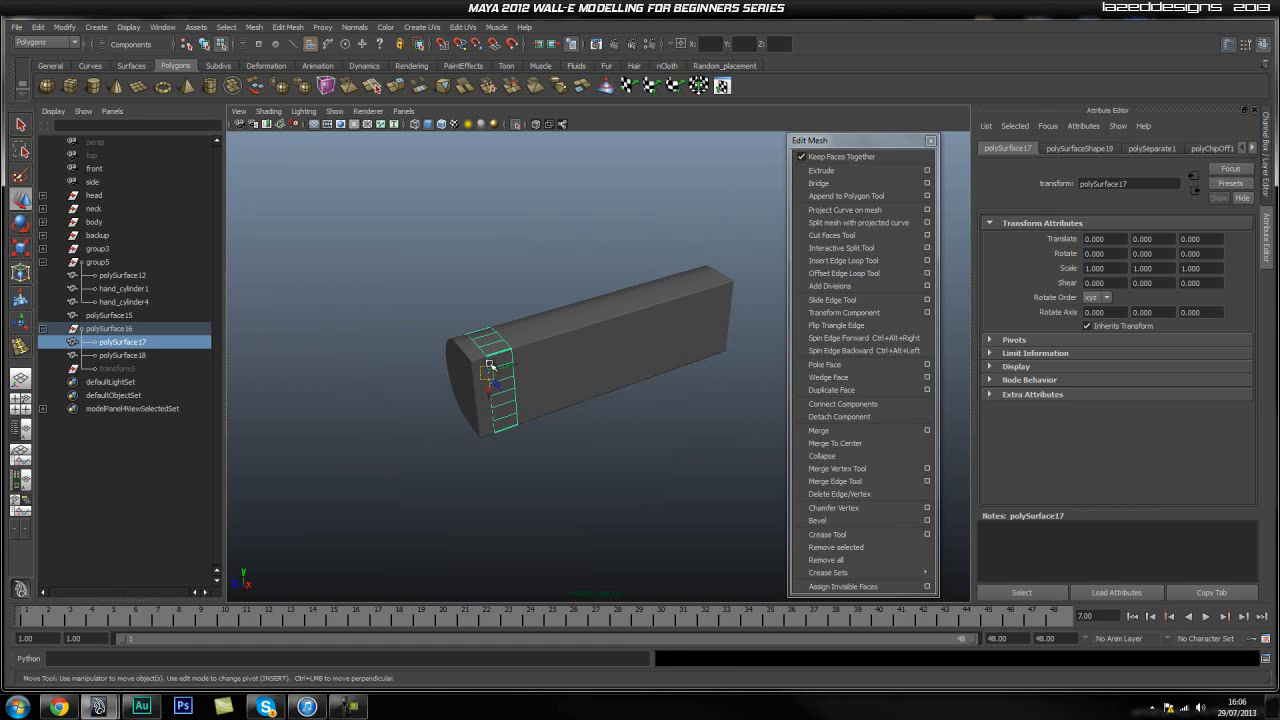
{"action": "left_click_drag", "start_coordinate": [486, 389], "coordinate": [470, 290]}
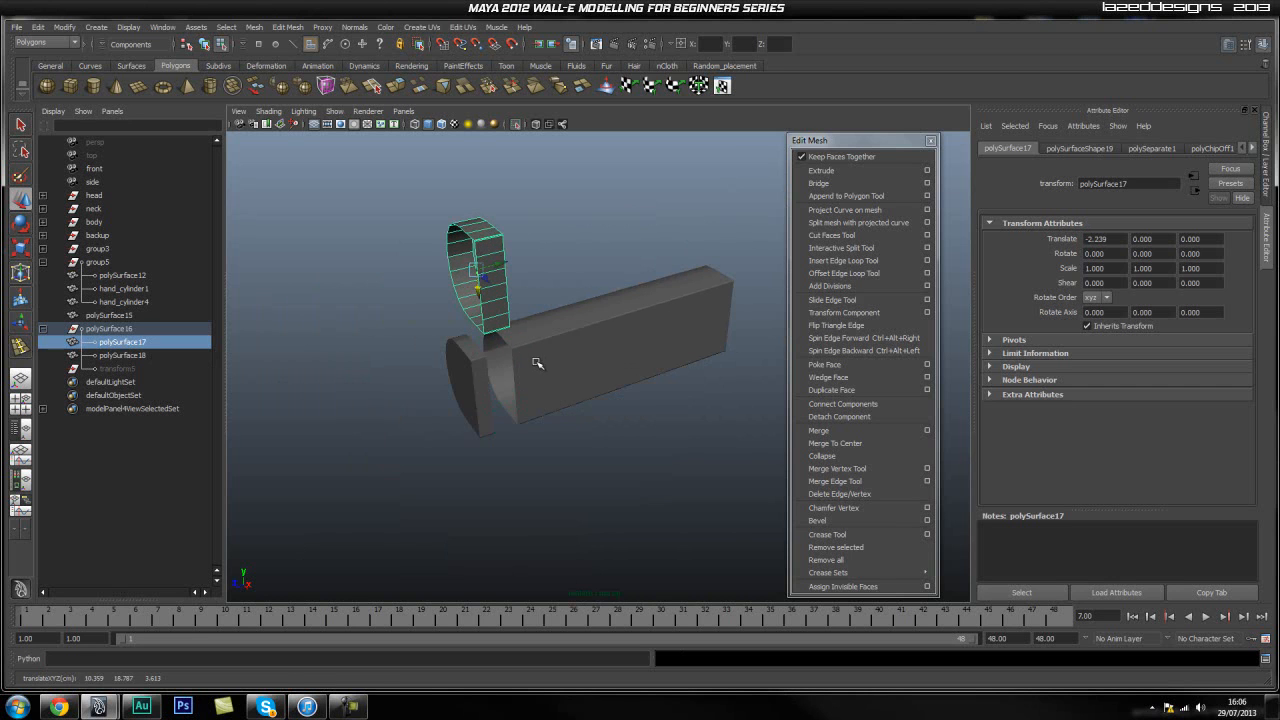
Unparent the band polySurface17 from polySurface16 and delete polySurface16 with the leftover housing pieces.
{"action": "key", "text": "Delete"}
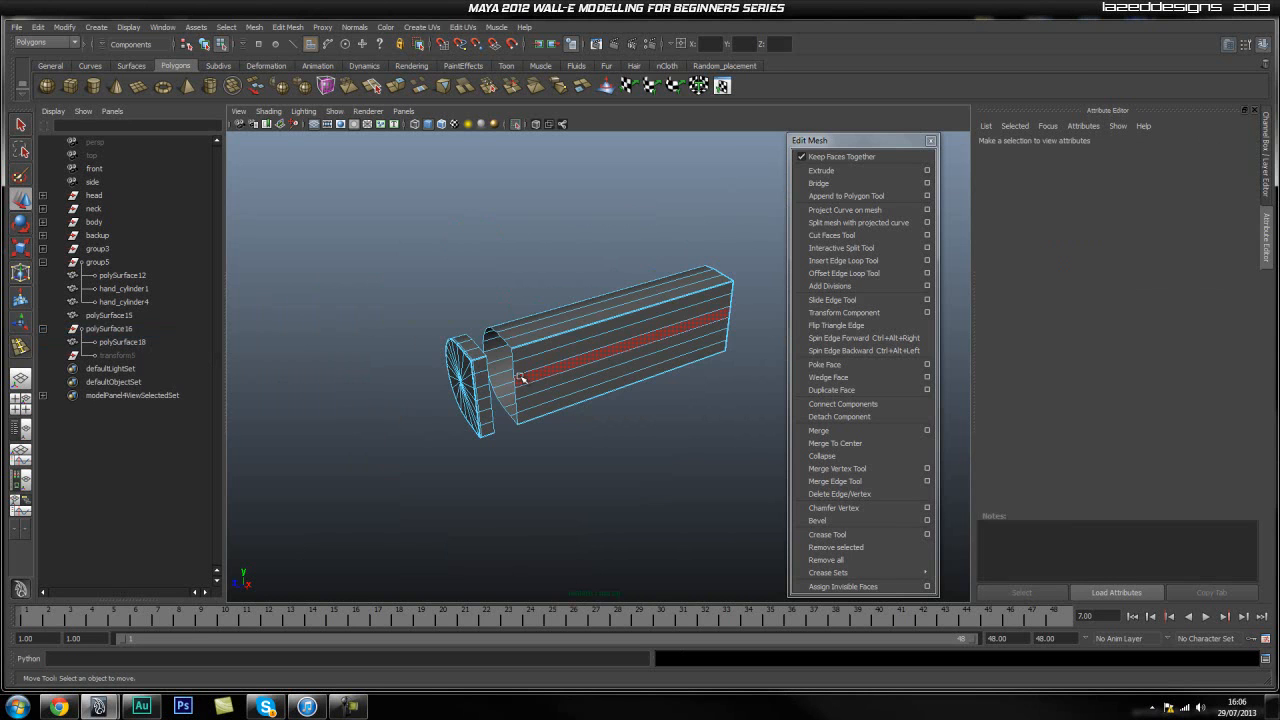
{"action": "key", "text": "ctrl+z"}
{"action": "left_click", "coordinate": [104, 328]}
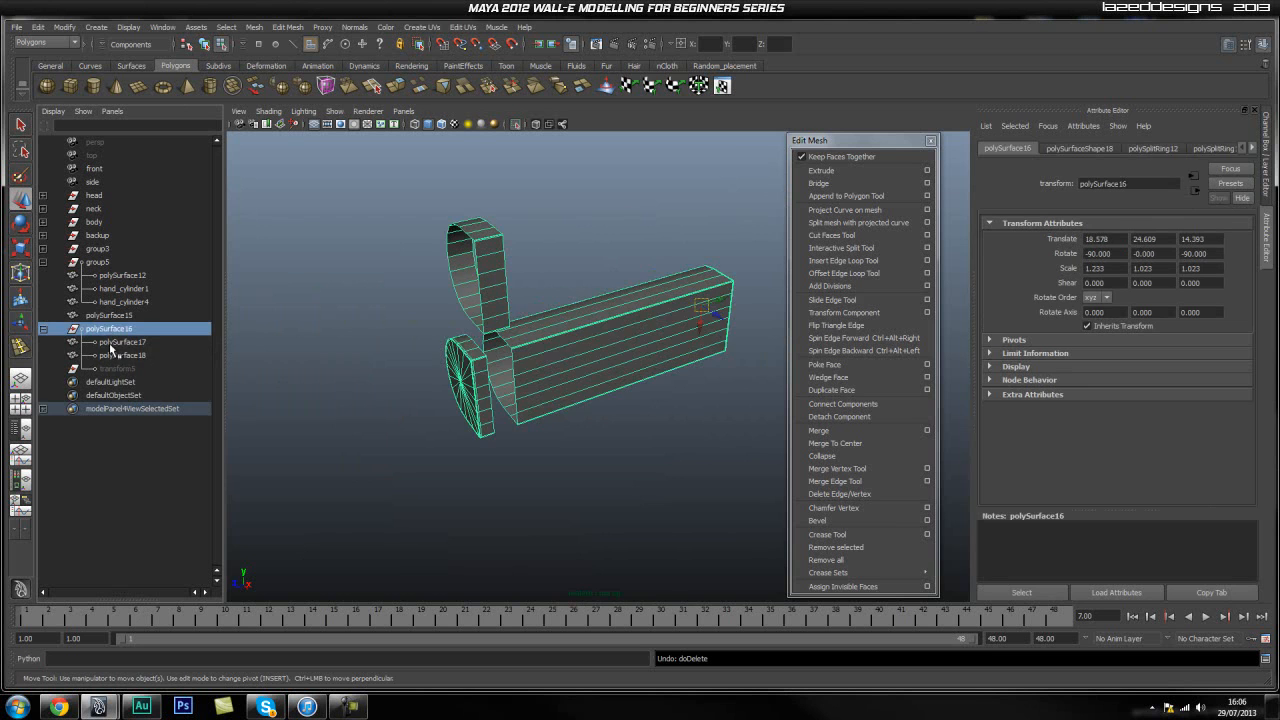
{"action": "left_click", "coordinate": [121, 342]}
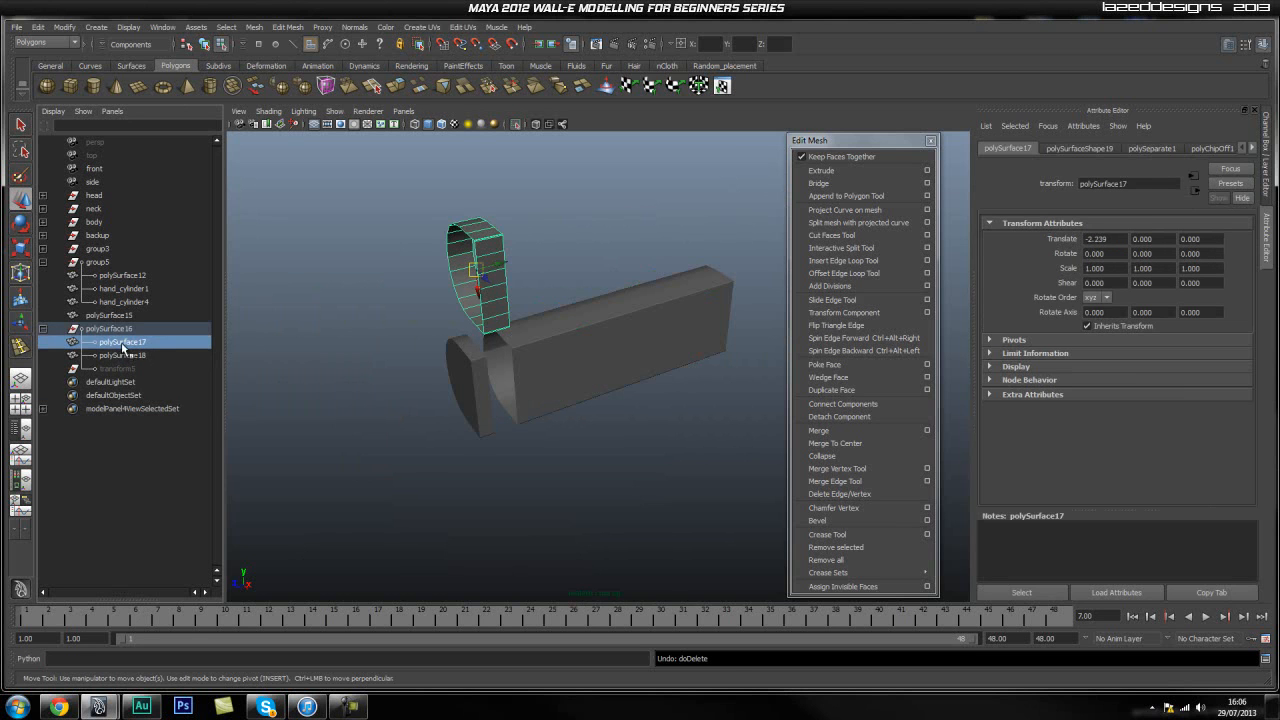
{"action": "middle_click_drag", "start_coordinate": [123, 346], "coordinate": [125, 445]}
{"action": "left_click", "coordinate": [112, 330]}
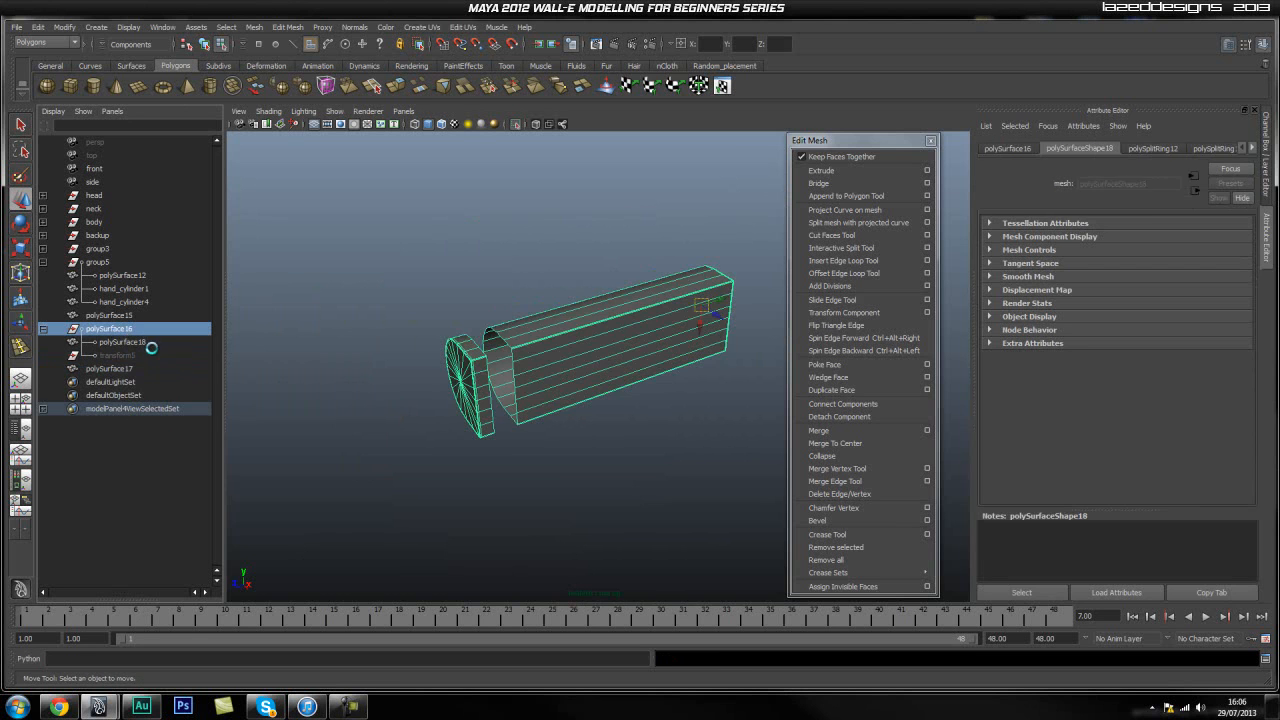
{"action": "key", "text": "Delete"}
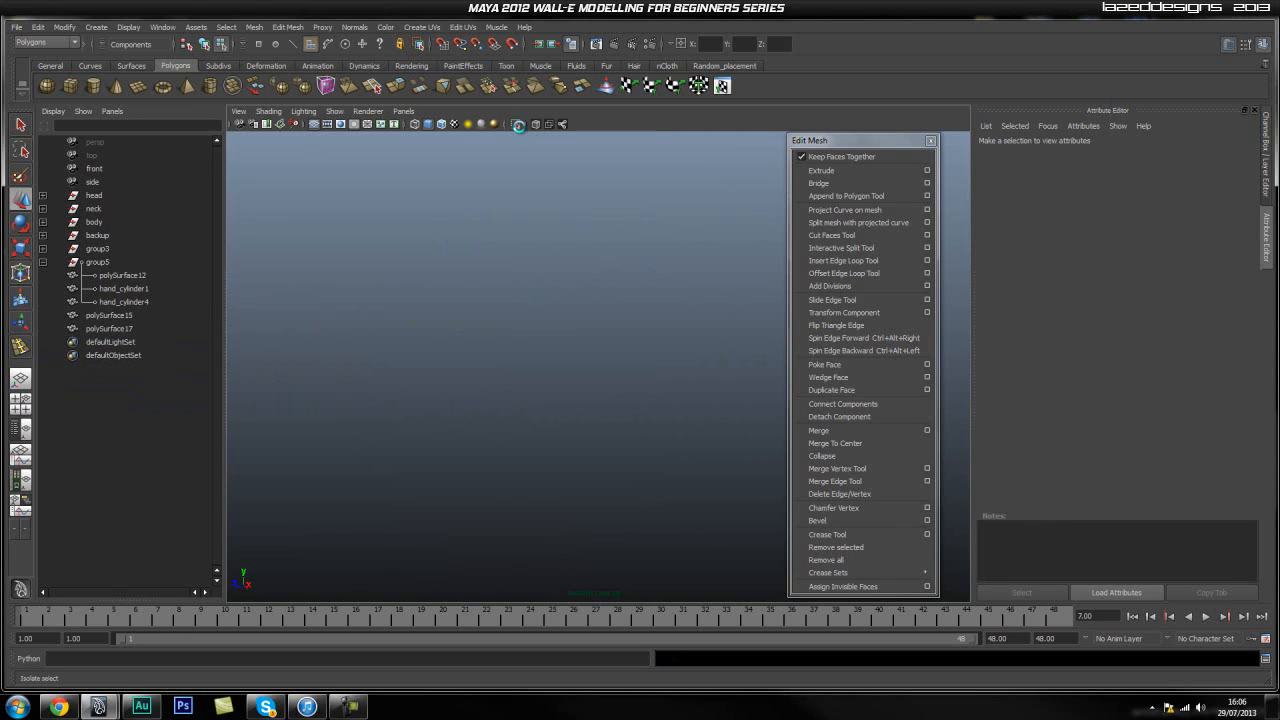
Turn off isolation to show the whole model and locate the extracted band beside the body.
{"action": "left_click", "coordinate": [518, 125]}
{"action": "left_click", "coordinate": [114, 316]}
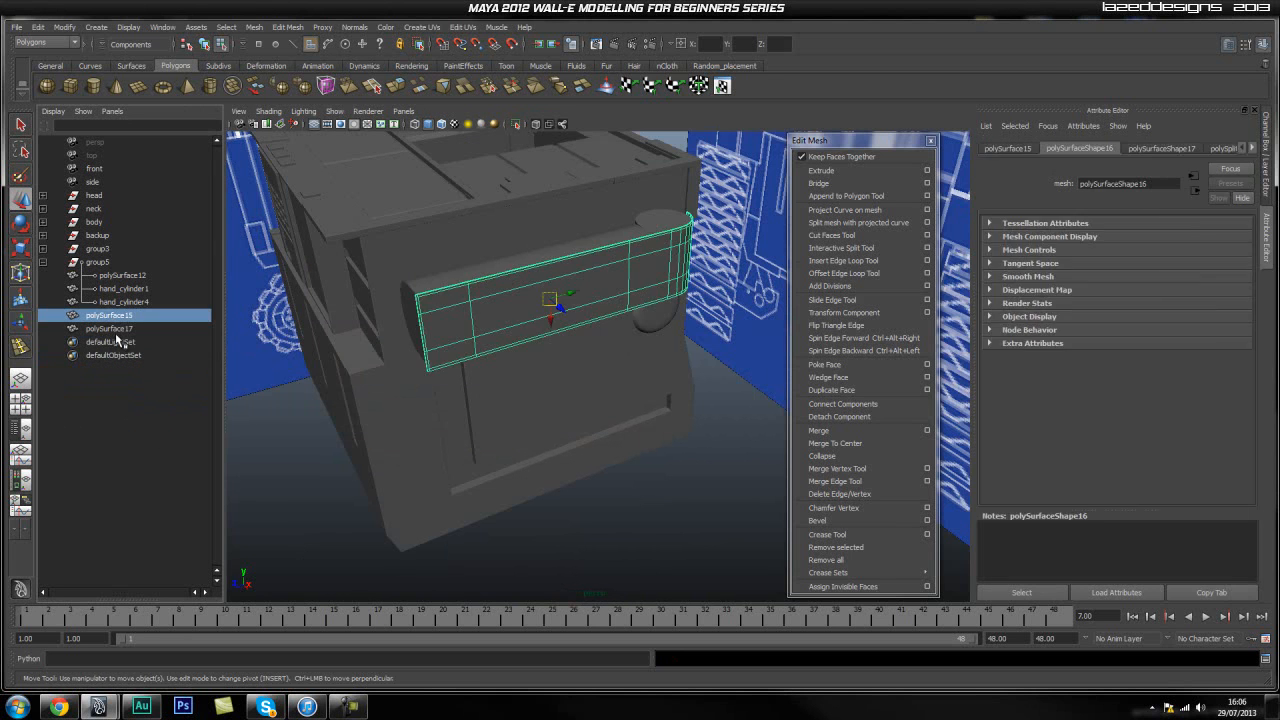
{"action": "left_click_drag", "start_coordinate": [112, 328], "coordinate": [127, 343]}
{"action": "right_click_drag", "start_coordinate": [388, 320], "coordinate": [546, 337], "text": "alt"}
{"action": "right_click_drag", "start_coordinate": [436, 327], "coordinate": [403, 360], "text": "alt"}
{"action": "middle_click_drag", "start_coordinate": [403, 360], "coordinate": [452, 444], "text": "alt"}
{"action": "scroll", "coordinate": [484, 414], "scroll_direction": "down", "scroll_amount": 5}
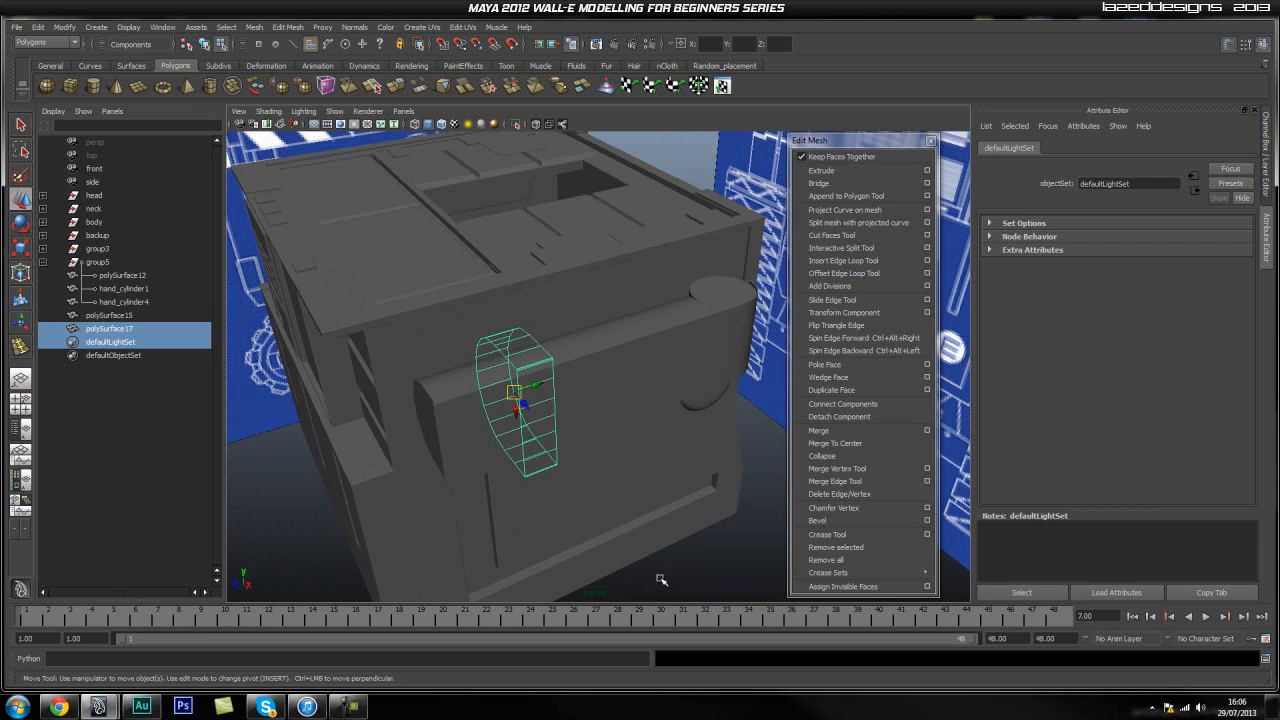
{"action": "left_click", "coordinate": [684, 560]}
Assign the existing lambert1 material to the band polySurface17.
{"action": "left_click", "coordinate": [113, 329]}
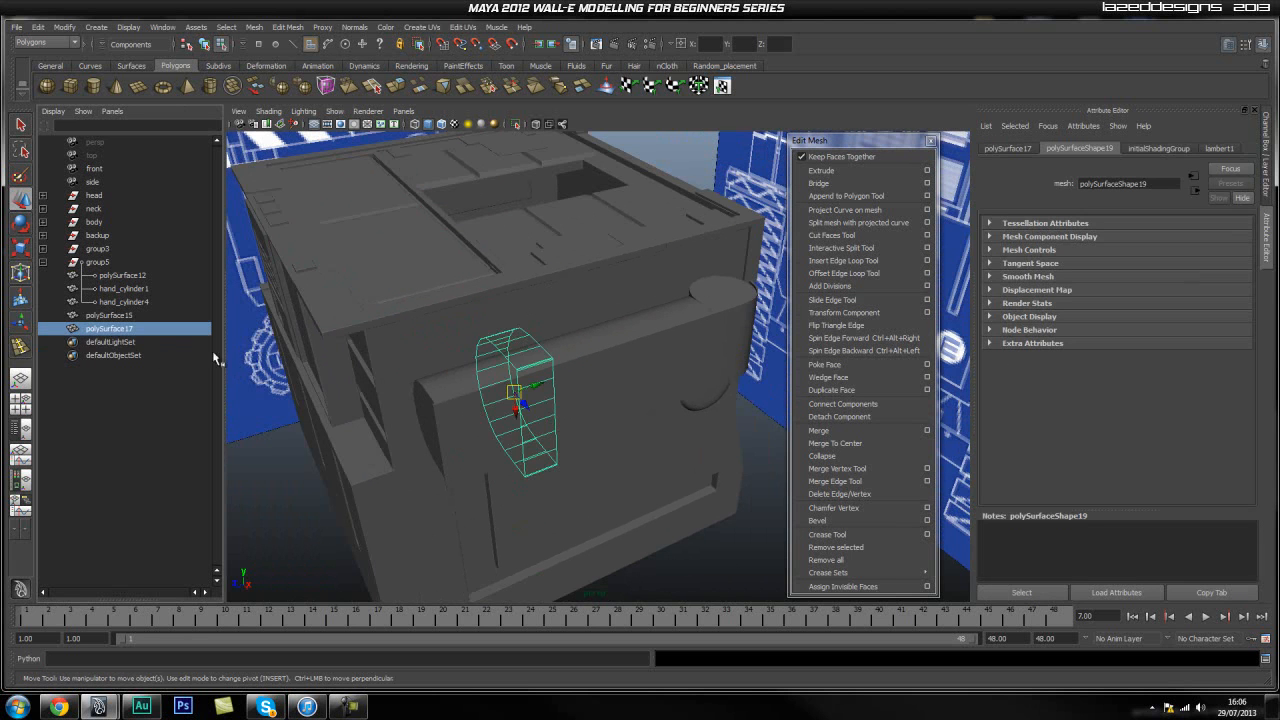
{"action": "right_click", "coordinate": [537, 367]}
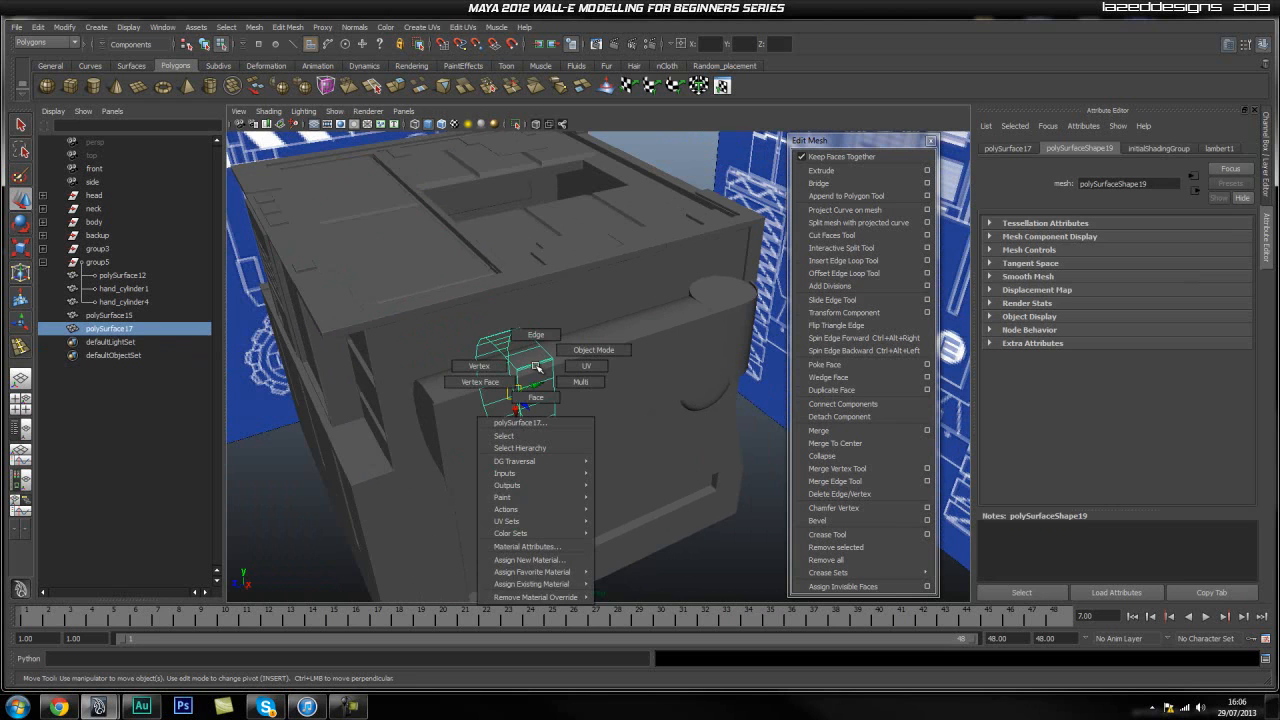
{"action": "mouse_move", "coordinate": [571, 585]}
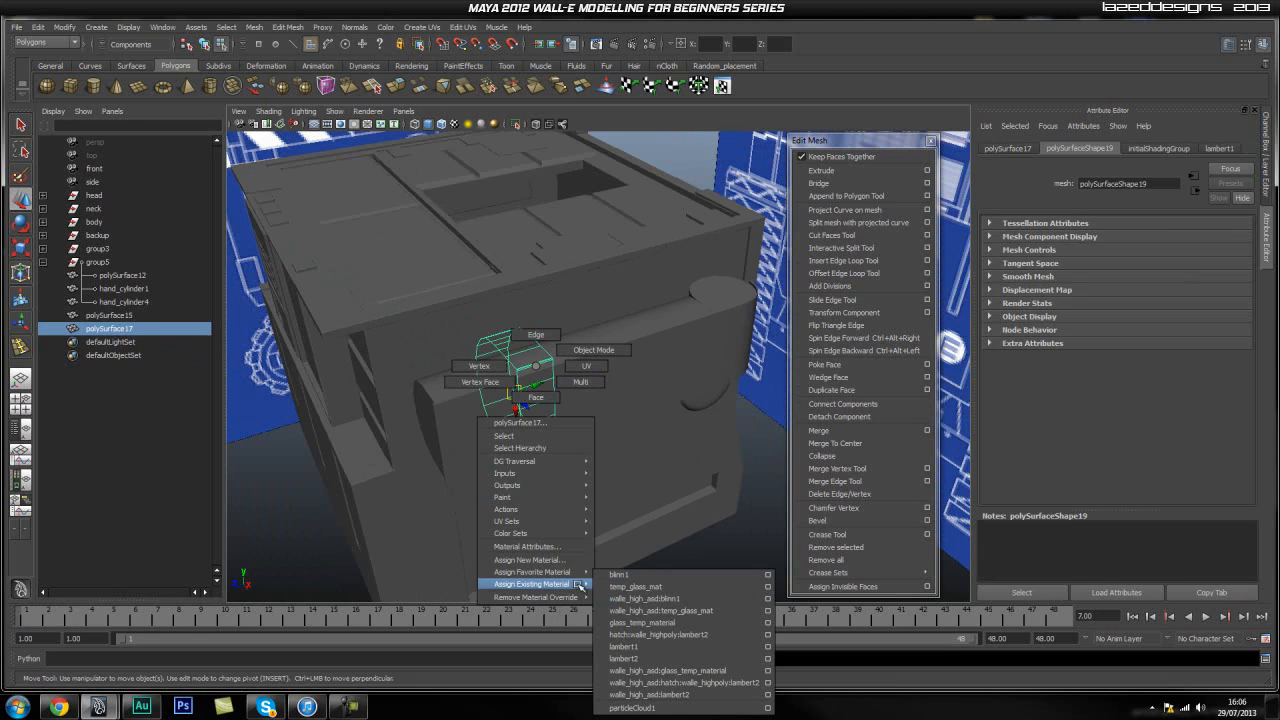
{"action": "left_click", "coordinate": [668, 648]}
{"action": "left_click", "coordinate": [698, 538]}
Select all the flat front faces of the band, including the thin corner faces, and delete them to leave the curved strip.
{"action": "left_click", "coordinate": [538, 440]}
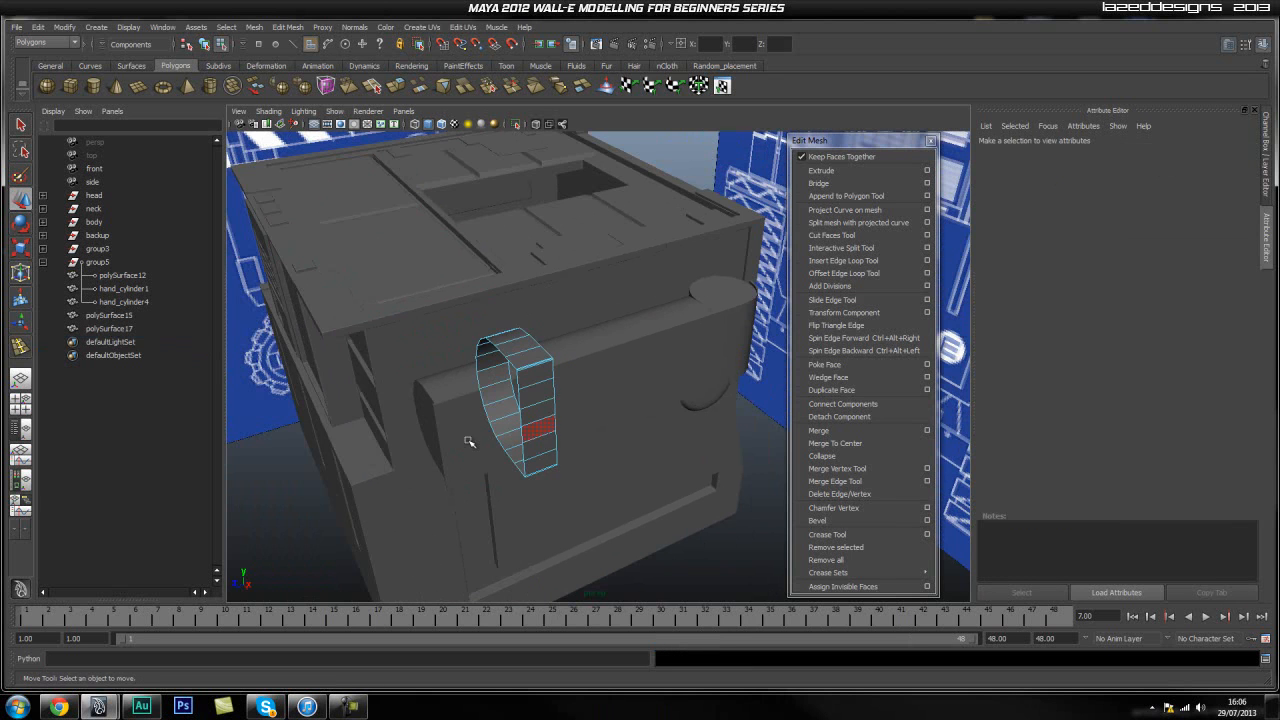
{"action": "scroll", "coordinate": [450, 445], "scroll_direction": "up", "scroll_amount": 5}
{"action": "left_click_drag", "start_coordinate": [351, 417], "coordinate": [689, 457], "text": "alt"}
{"action": "middle_click_drag", "start_coordinate": [689, 457], "coordinate": [626, 413], "text": "alt"}
{"action": "left_click_drag", "start_coordinate": [626, 426], "coordinate": [586, 391], "text": "alt"}
{"action": "right_click_drag", "start_coordinate": [588, 390], "coordinate": [590, 425]}
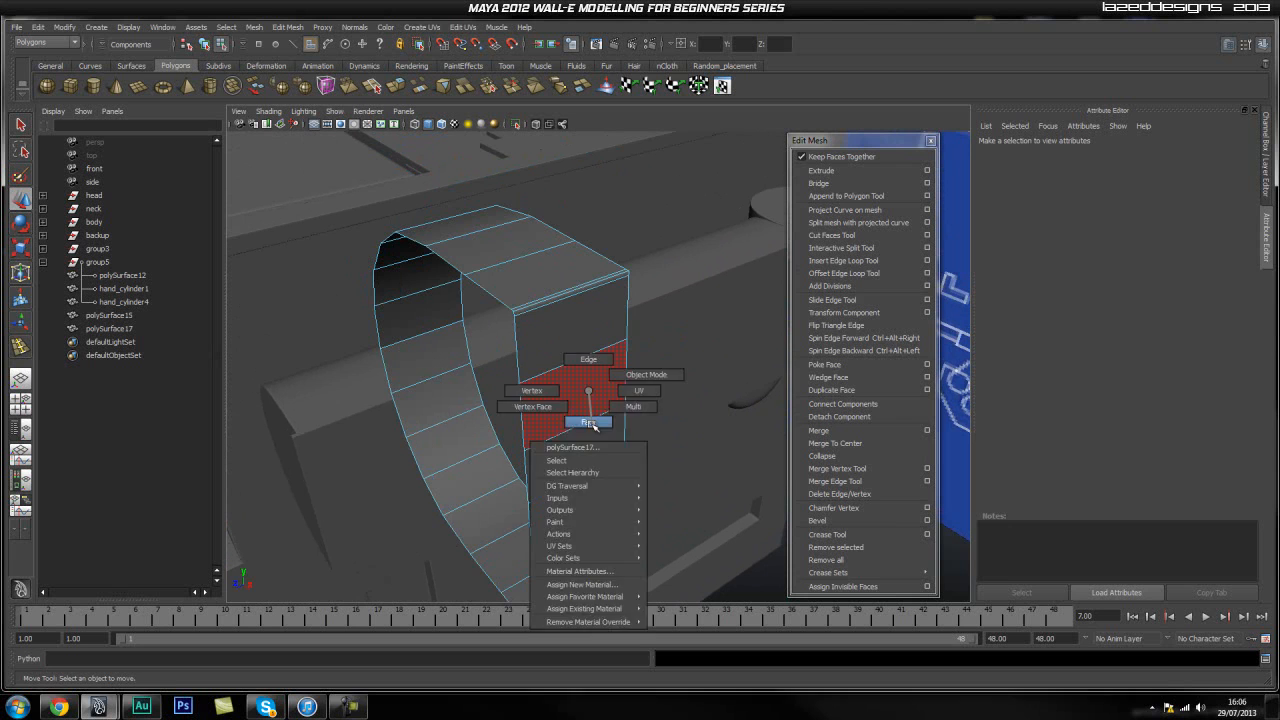
{"action": "left_click", "coordinate": [565, 300]}
{"action": "left_click", "coordinate": [565, 432], "text": "shift"}
{"action": "left_click", "coordinate": [566, 466], "text": "shift"}
{"action": "left_click", "coordinate": [571, 512], "text": "shift"}
{"action": "left_click", "coordinate": [582, 565], "text": "shift"}
{"action": "left_click", "coordinate": [612, 592], "text": "shift"}
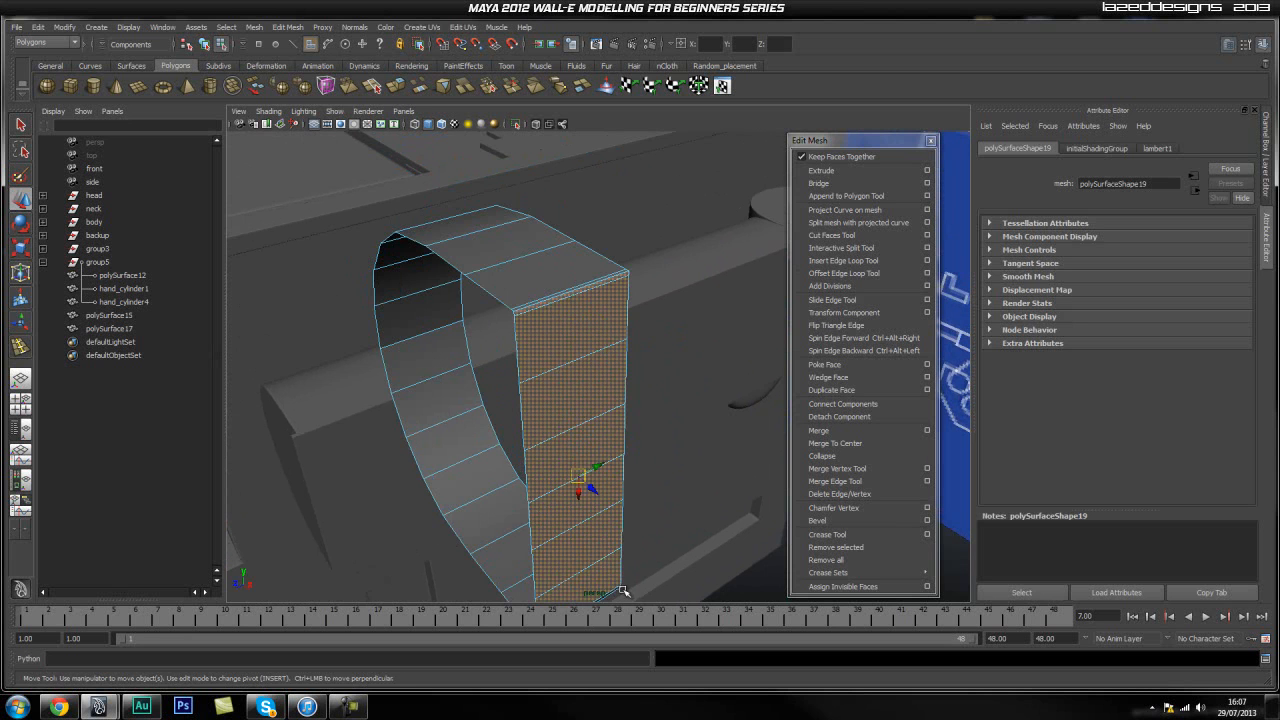
{"action": "middle_click_drag", "start_coordinate": [605, 537], "coordinate": [574, 429], "text": "alt"}
{"action": "right_click_drag", "start_coordinate": [400, 376], "coordinate": [431, 334], "text": "alt"}
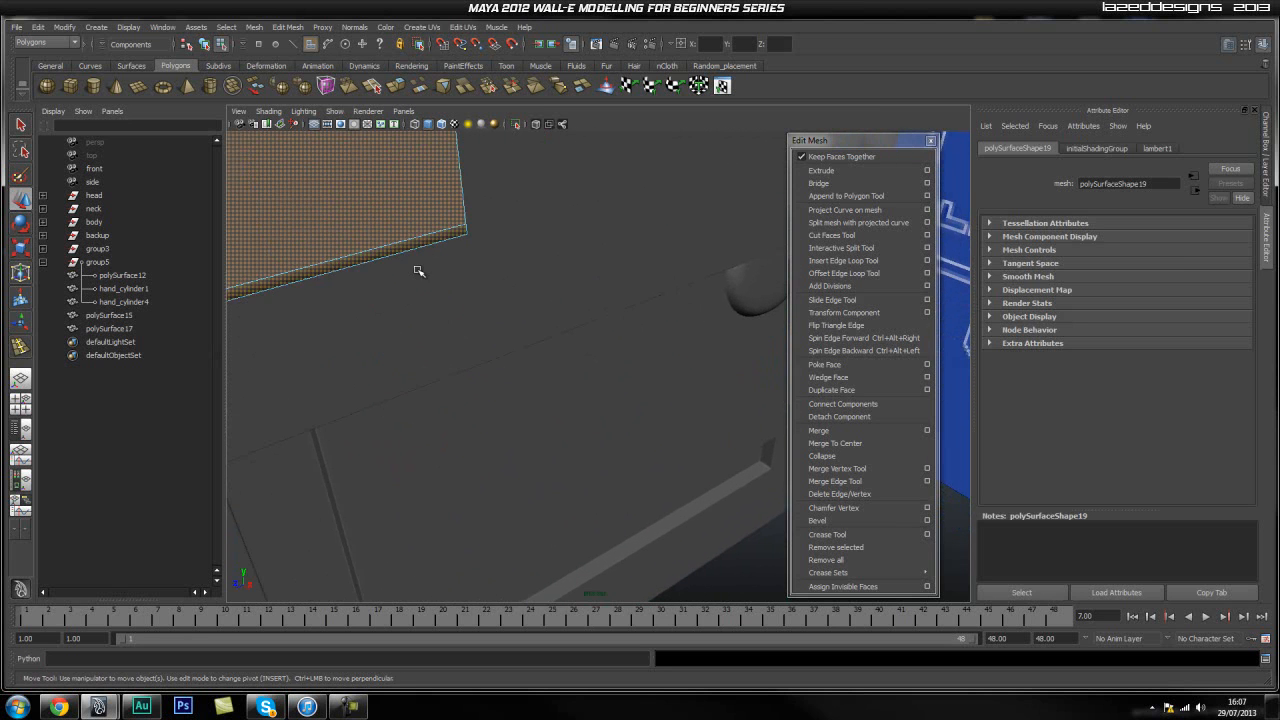
{"action": "left_click", "coordinate": [417, 271]}
{"action": "right_click_drag", "start_coordinate": [417, 271], "coordinate": [468, 400], "text": "alt"}
Delete the redundant edges close to the curved strip's ends and return to object selection.
{"action": "right_click_drag", "start_coordinate": [440, 473], "coordinate": [362, 440]}
{"action": "left_click", "coordinate": [450, 472]}
{"action": "middle_click_drag", "start_coordinate": [397, 314], "coordinate": [460, 560], "text": "alt"}
{"action": "right_click_drag", "start_coordinate": [460, 560], "coordinate": [404, 449], "text": "alt"}
{"action": "left_click_drag", "start_coordinate": [403, 449], "coordinate": [543, 443], "text": "alt"}
{"action": "left_click", "coordinate": [545, 425]}
{"action": "right_click_drag", "start_coordinate": [492, 384], "coordinate": [457, 402], "text": "shift"}
{"action": "middle_click_drag", "start_coordinate": [489, 453], "coordinate": [460, 437], "text": "alt"}
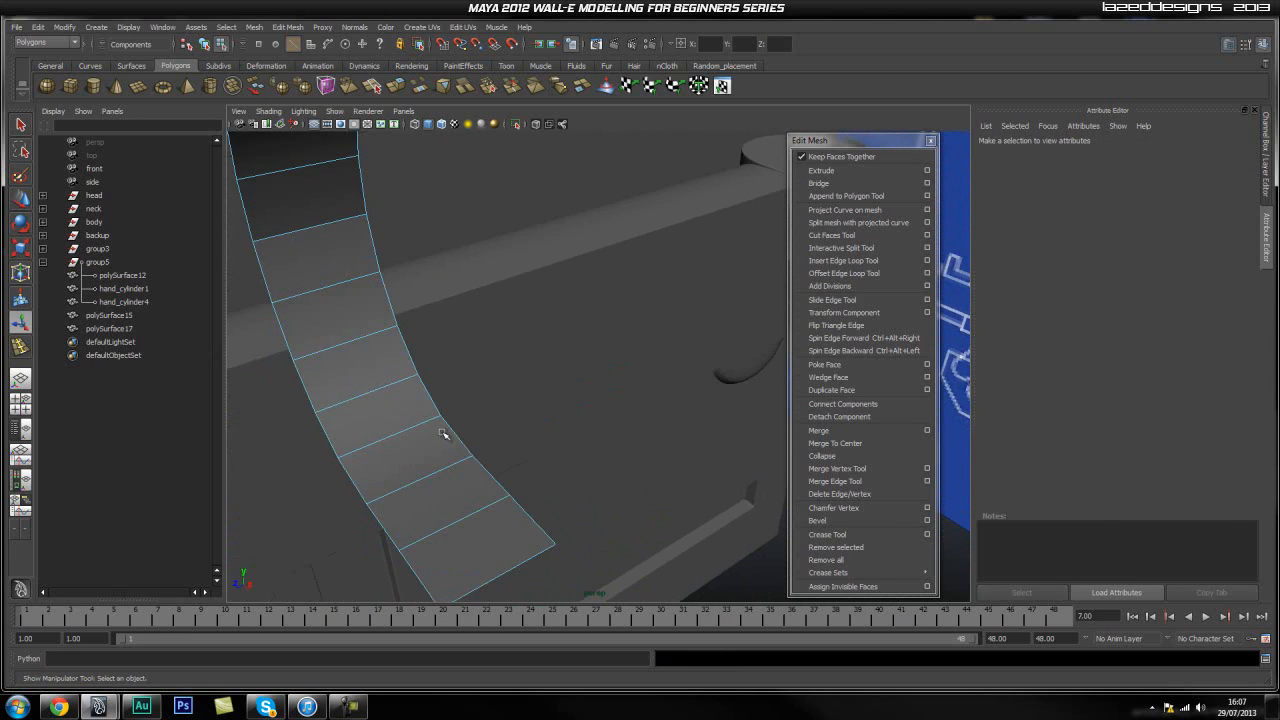
{"action": "right_click_drag", "start_coordinate": [420, 436], "coordinate": [394, 406], "text": "alt"}
{"action": "left_click_drag", "start_coordinate": [407, 424], "coordinate": [400, 446], "text": "alt"}
{"action": "right_click_drag", "start_coordinate": [441, 398], "coordinate": [495, 384]}
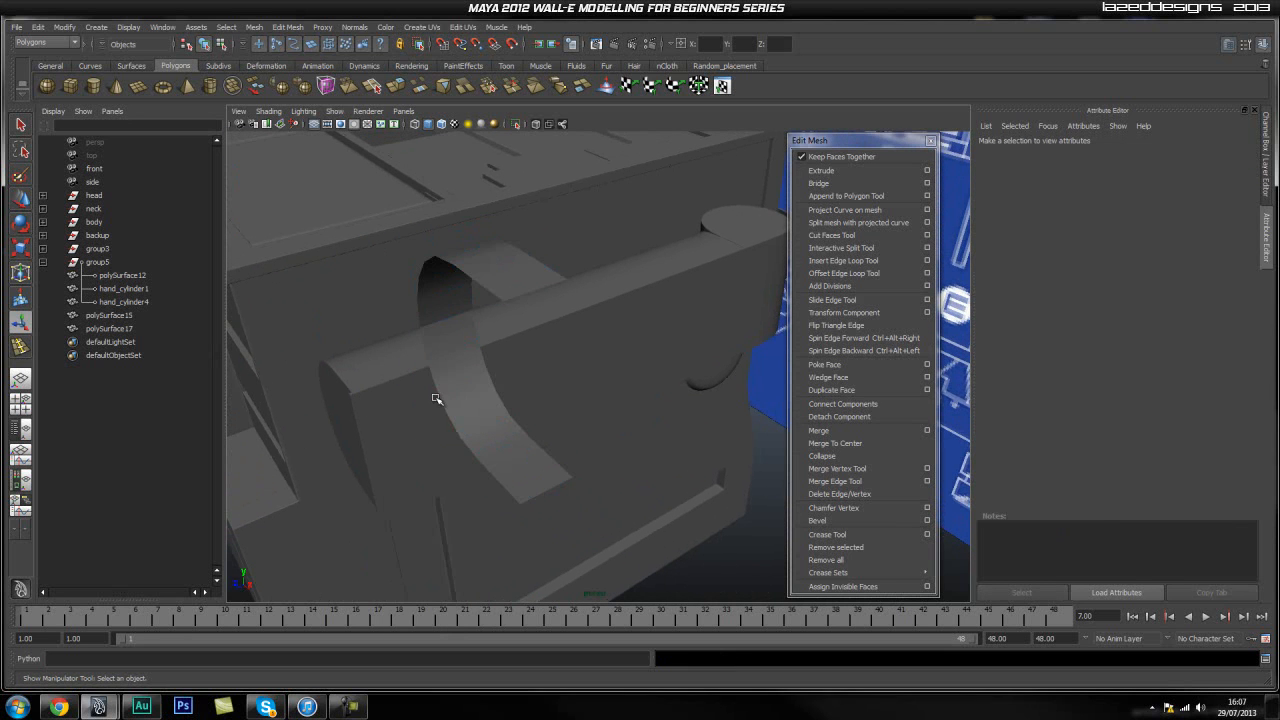
Extrude all faces of the strip with a thickness of 0.05.
{"action": "left_click", "coordinate": [832, 170]}
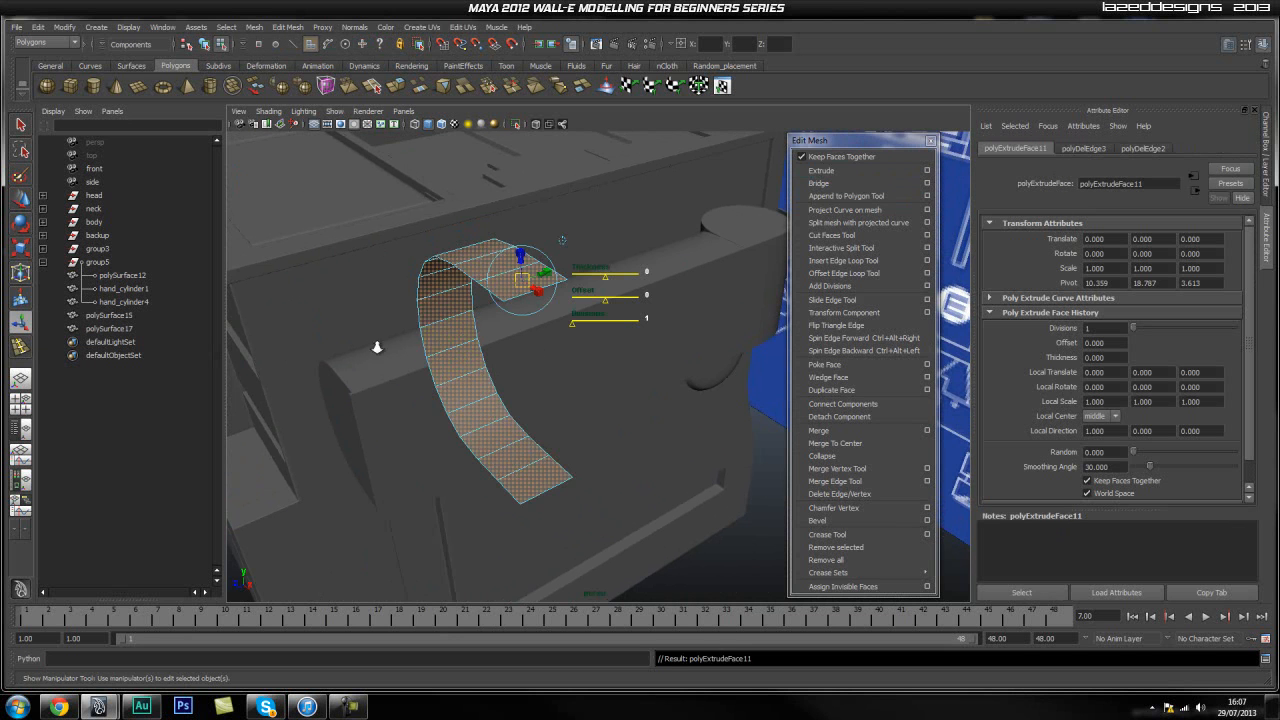
{"action": "right_click_drag", "start_coordinate": [371, 348], "coordinate": [463, 349], "text": "alt"}
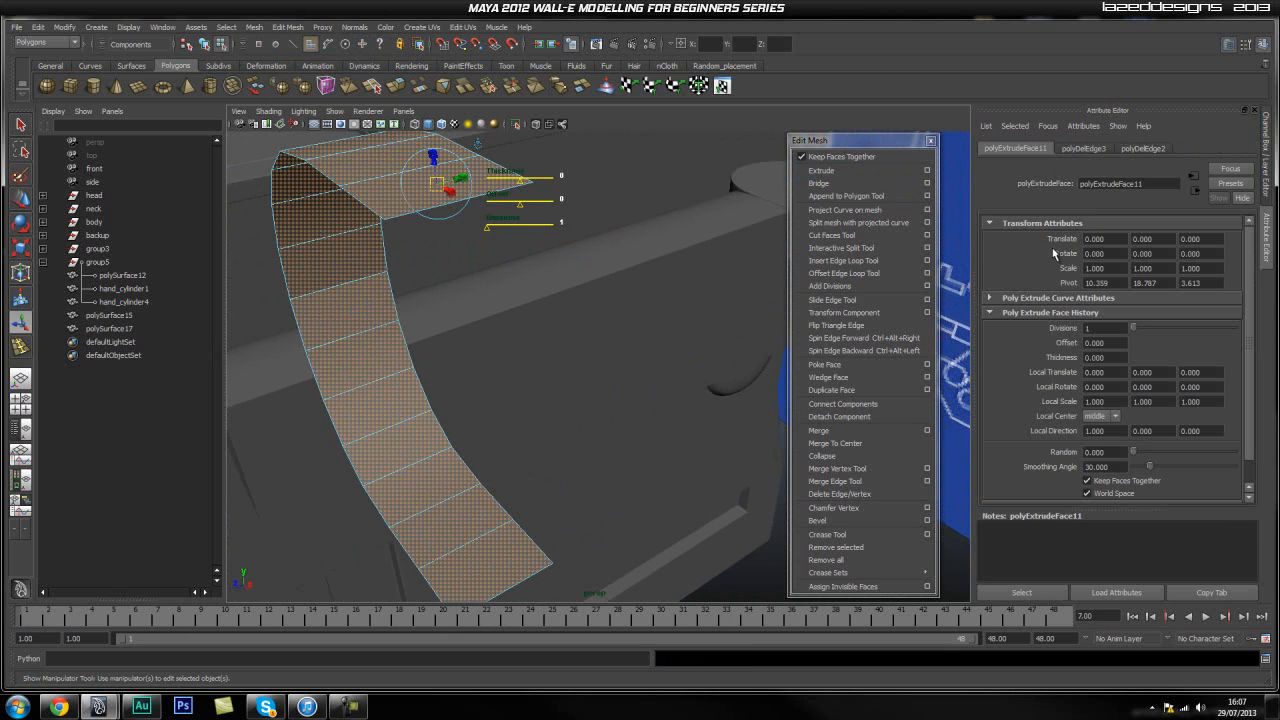
{"action": "key", "text": "ctrl+a"}
{"action": "scroll", "coordinate": [1195, 440], "scroll_direction": "down", "scroll_amount": 5}
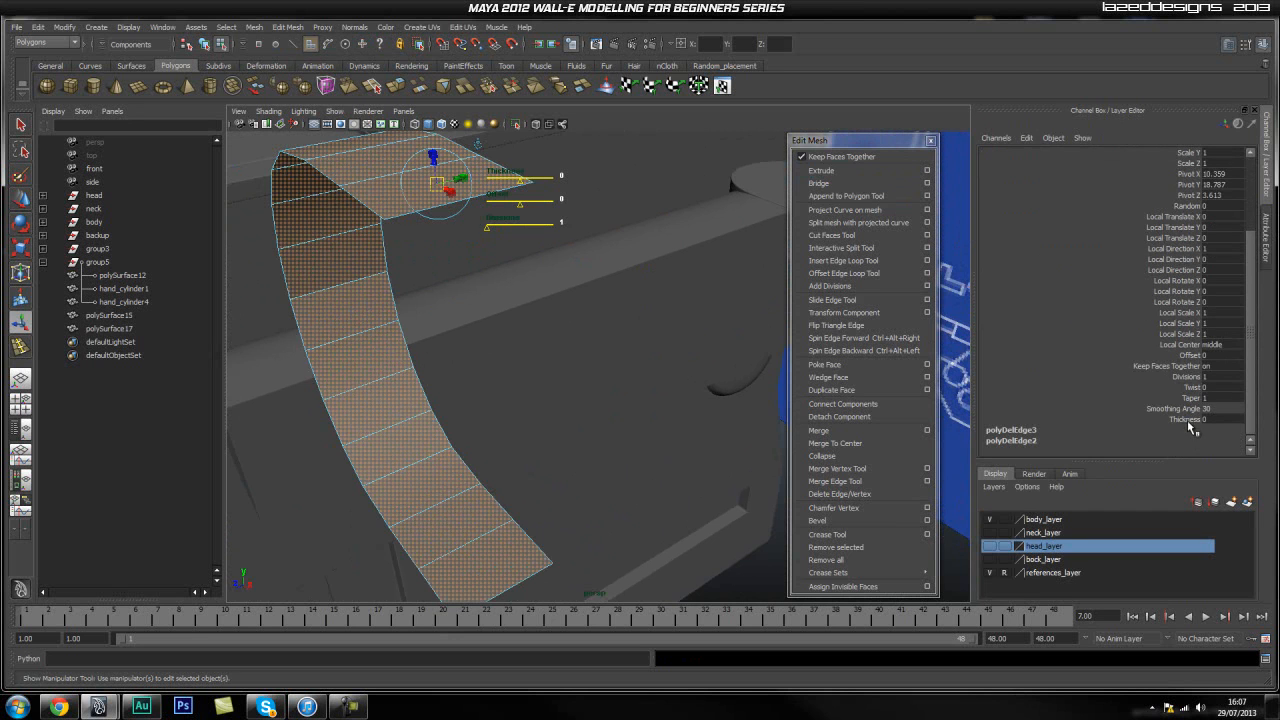
{"action": "left_click", "coordinate": [1188, 420]}
{"action": "middle_click_drag", "start_coordinate": [619, 374], "coordinate": [618, 376]}
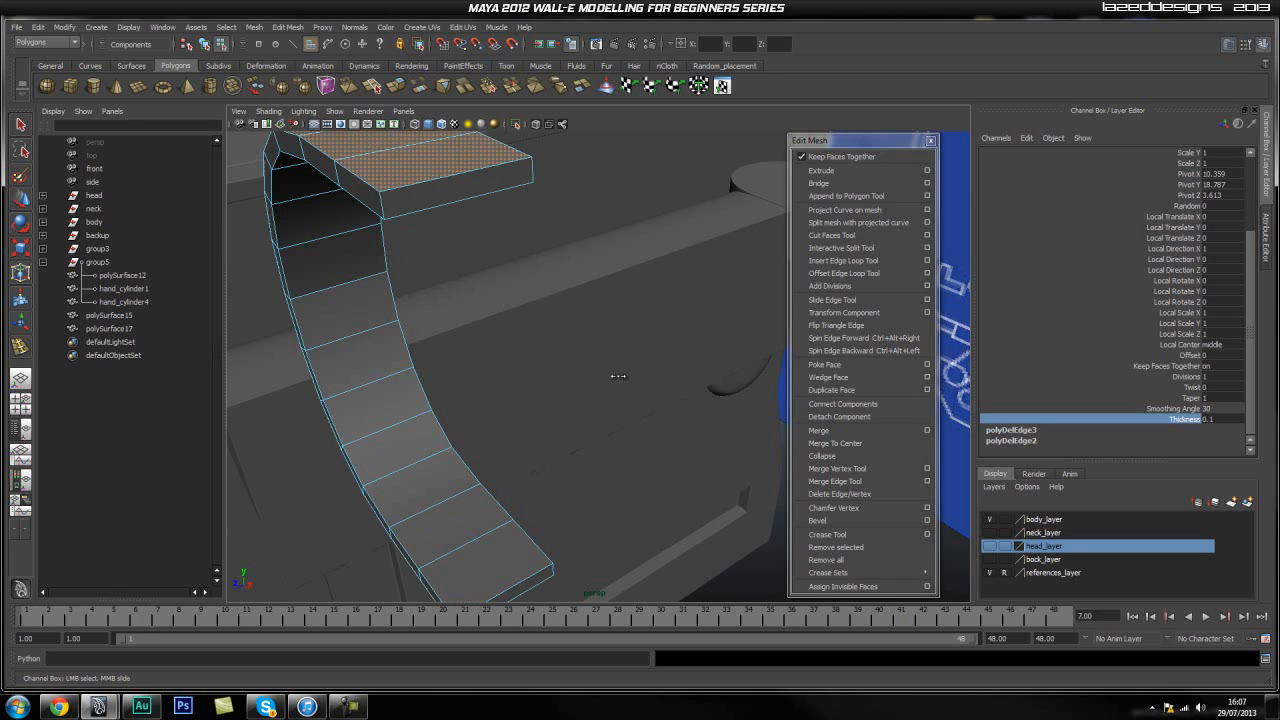
{"action": "left_click", "coordinate": [1236, 419]}
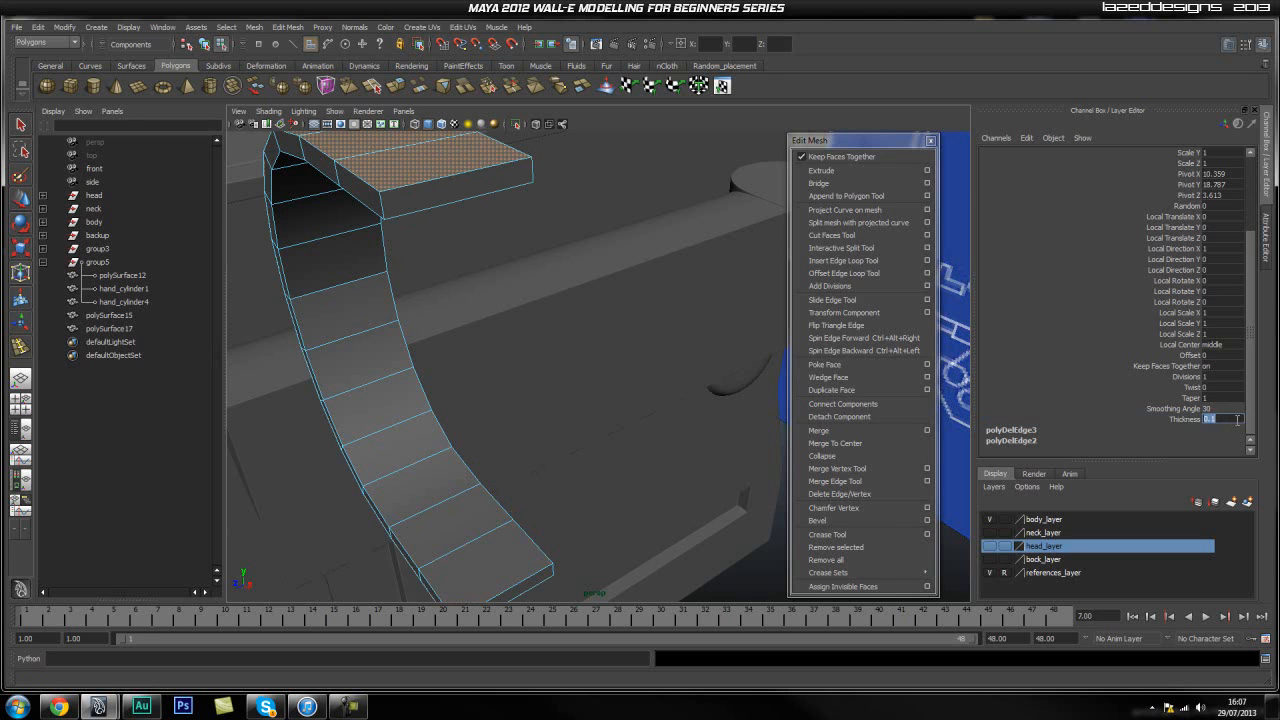
{"action": "key", "text": "Return"}
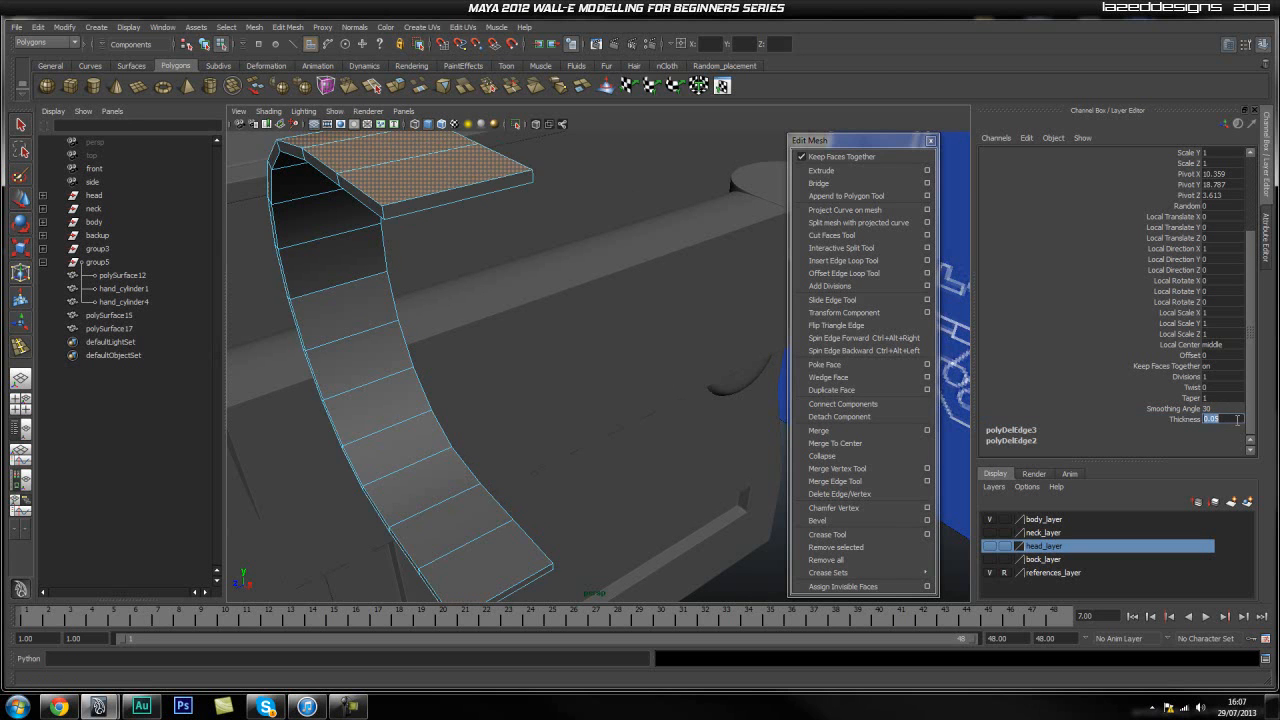
Insert edge loops close to the thickened band's upper end and along its borders to support the corners.
{"action": "left_click", "coordinate": [728, 540]}
{"action": "right_click_drag", "start_coordinate": [392, 450], "coordinate": [440, 425]}
{"action": "left_click", "coordinate": [382, 424]}
{"action": "left_click_drag", "start_coordinate": [389, 323], "coordinate": [414, 354], "text": "alt"}
{"action": "right_click_drag", "start_coordinate": [414, 354], "coordinate": [431, 380], "text": "alt"}
{"action": "left_click_drag", "start_coordinate": [437, 374], "coordinate": [411, 365], "text": "alt"}
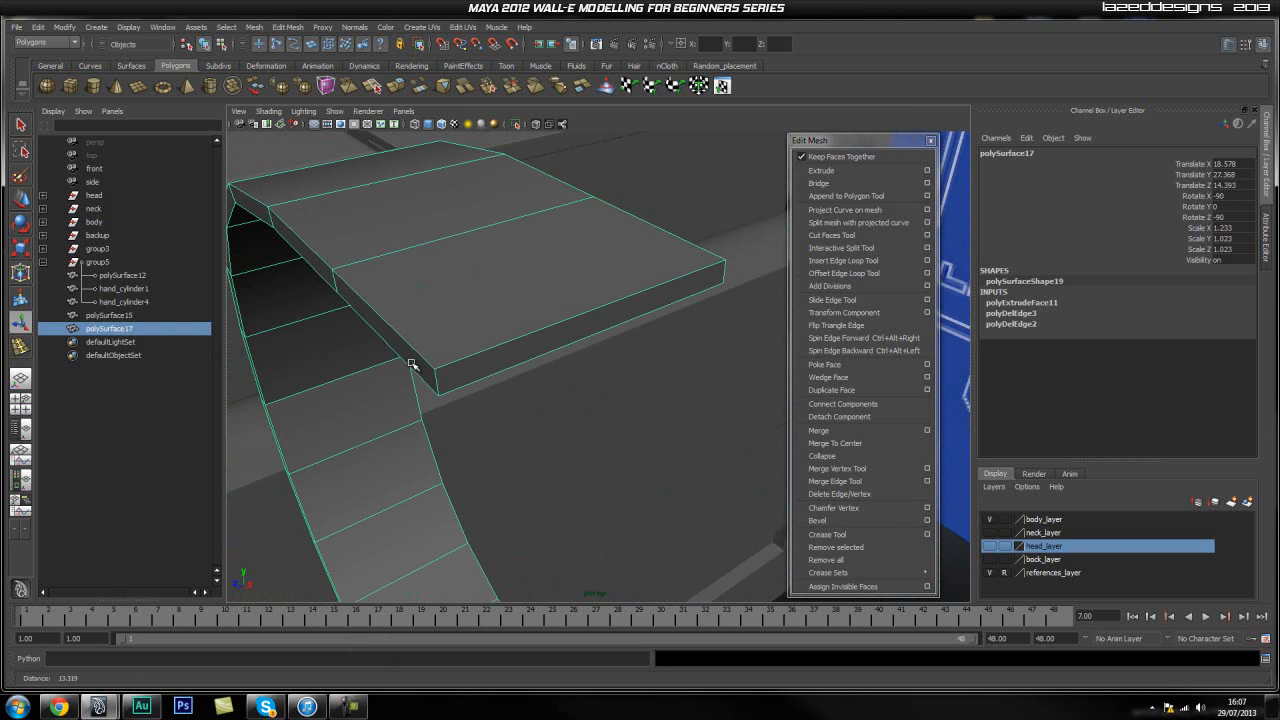
{"action": "left_click", "coordinate": [850, 264]}
{"action": "left_click", "coordinate": [428, 362]}
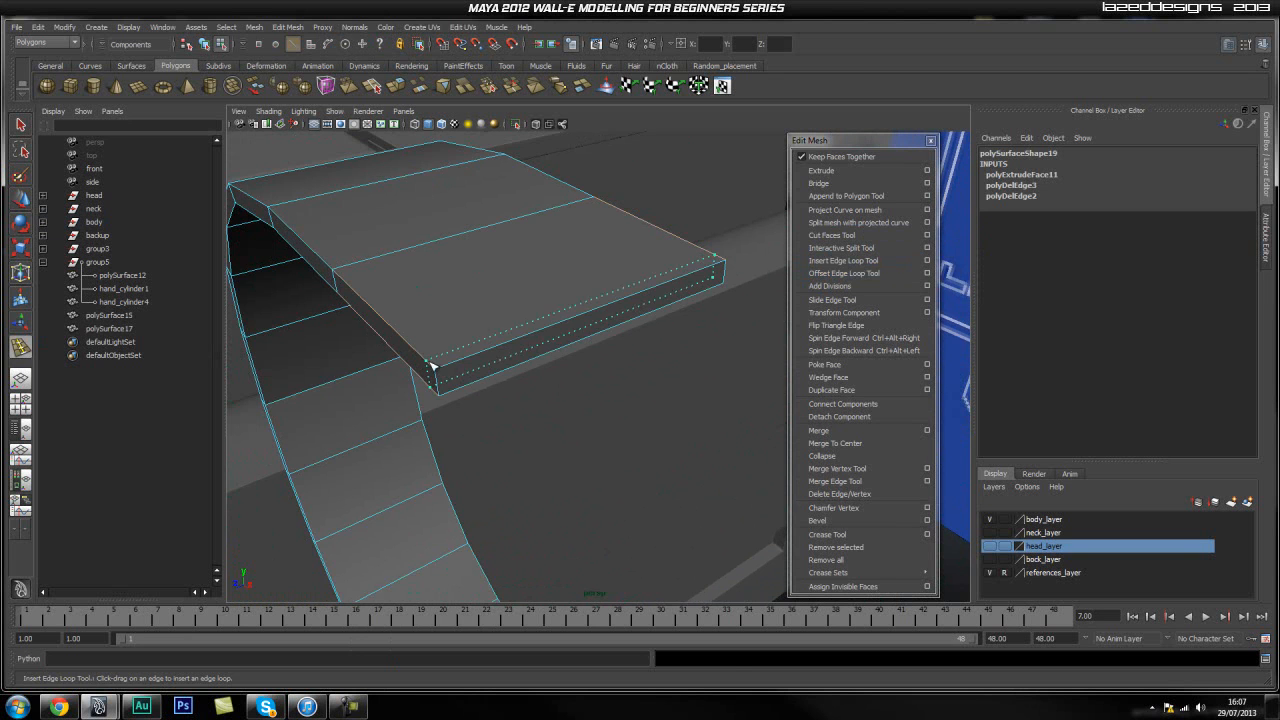
{"action": "right_click_drag", "start_coordinate": [430, 366], "coordinate": [388, 409], "text": "alt"}
{"action": "left_click_drag", "start_coordinate": [388, 409], "coordinate": [651, 323], "text": "alt"}
{"action": "left_click", "coordinate": [530, 354]}
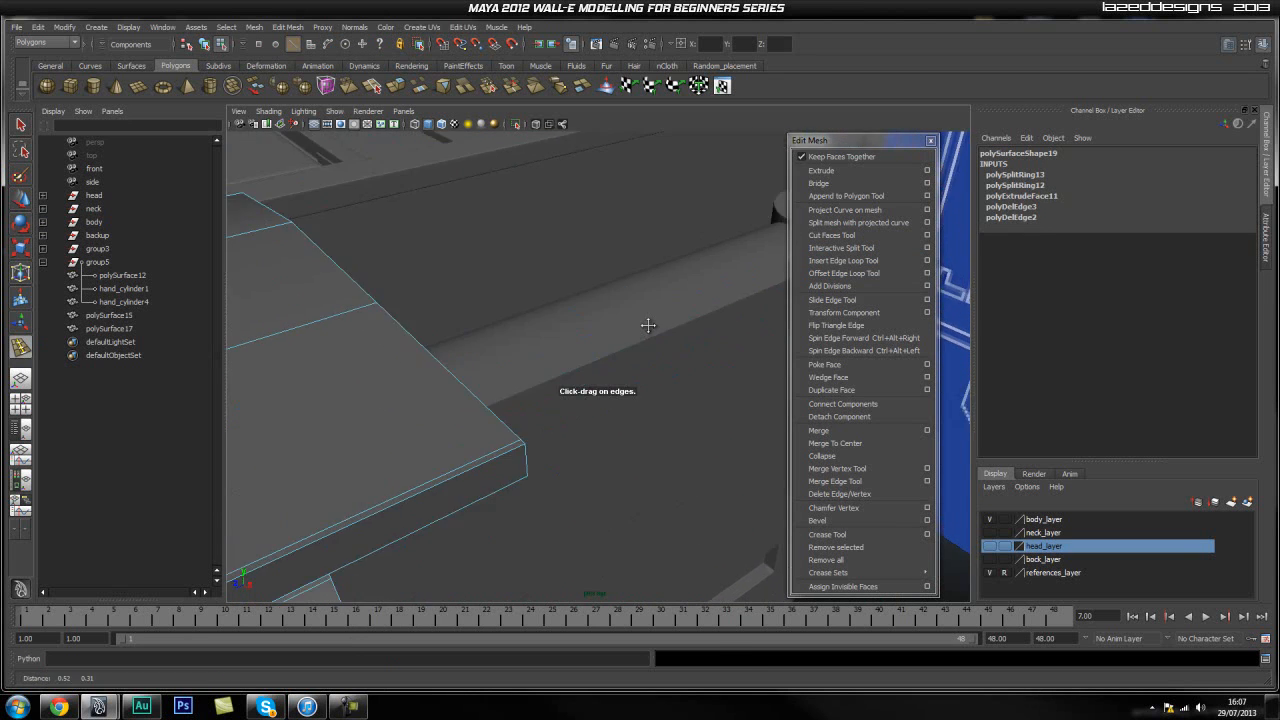
{"action": "left_click", "coordinate": [520, 456]}
{"action": "middle_click_drag", "start_coordinate": [522, 457], "coordinate": [448, 457], "text": "alt"}
{"action": "left_click_drag", "start_coordinate": [448, 457], "coordinate": [507, 432], "text": "alt"}
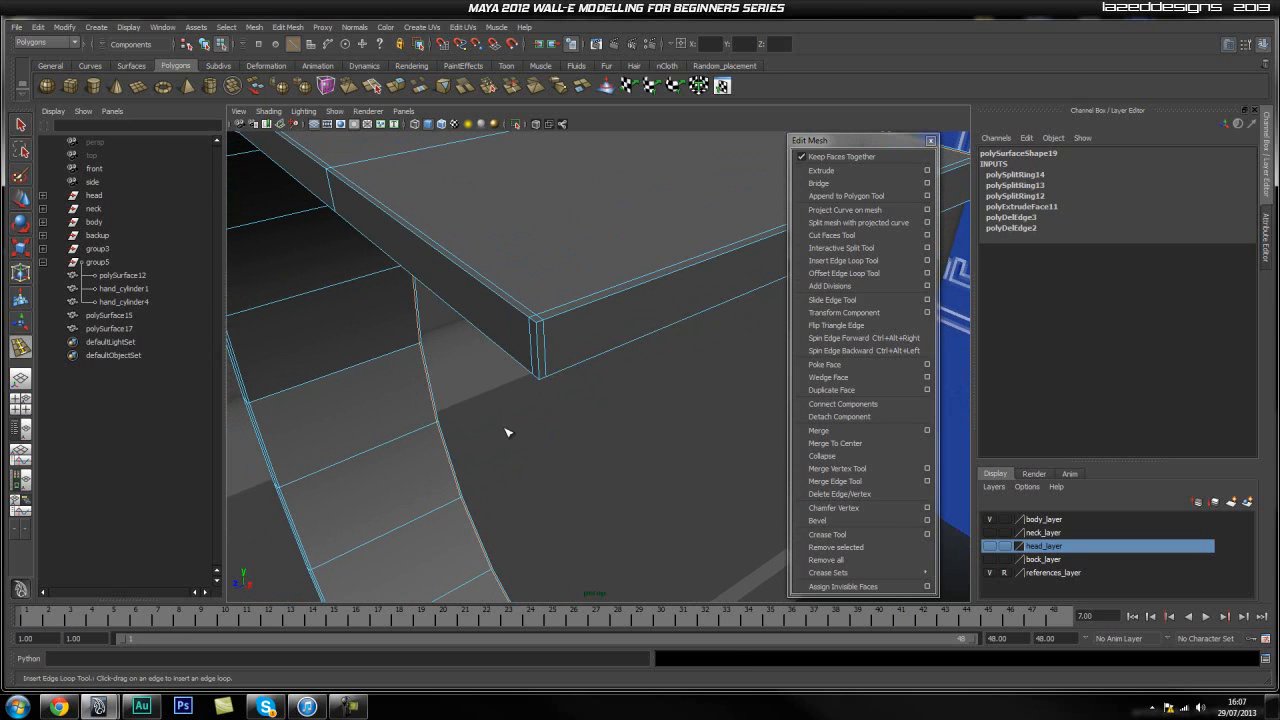
Insert the remaining support edge loops near the band's lower borders and turn on its smooth preview.
{"action": "left_click", "coordinate": [540, 374]}
{"action": "right_click_drag", "start_coordinate": [523, 420], "coordinate": [480, 486], "text": "alt"}
{"action": "middle_click_drag", "start_coordinate": [423, 465], "coordinate": [440, 457], "text": "alt"}
{"action": "left_click_drag", "start_coordinate": [411, 428], "coordinate": [410, 431]}
{"action": "left_click_drag", "start_coordinate": [410, 431], "coordinate": [453, 351], "text": "alt"}
{"action": "key", "text": "q"}
{"action": "right_click_drag", "start_coordinate": [453, 352], "coordinate": [482, 339]}
{"action": "key", "text": "3"}
{"action": "scroll", "coordinate": [580, 427], "scroll_direction": "down", "scroll_amount": 4}
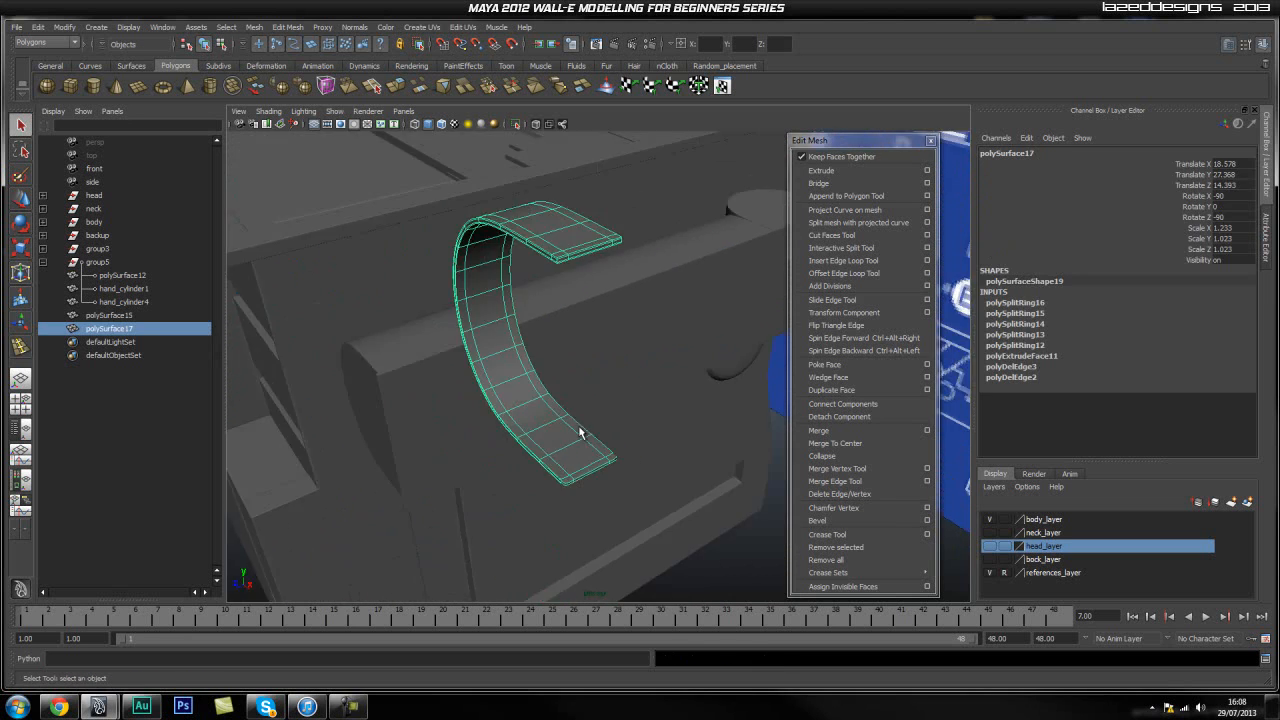
In the front view, move polySurface17 onto the arm housing's curved outline, to about X 15.15 and Y 24.62.
{"action": "left_click", "coordinate": [707, 373]}
{"action": "left_click_drag", "start_coordinate": [520, 480], "coordinate": [471, 470], "text": "alt"}
{"action": "left_click", "coordinate": [601, 383]}
{"action": "left_click_drag", "start_coordinate": [471, 423], "coordinate": [516, 372], "text": "alt"}
{"action": "key", "text": "space"}
{"action": "scroll", "coordinate": [516, 372], "scroll_direction": "down", "scroll_amount": 6}
{"action": "middle_click_drag", "start_coordinate": [651, 280], "coordinate": [585, 356], "text": "alt"}
{"action": "key", "text": "w"}
{"action": "left_click_drag", "start_coordinate": [643, 267], "coordinate": [480, 398]}
{"action": "right_click_drag", "start_coordinate": [480, 398], "coordinate": [702, 397], "text": "alt"}
{"action": "middle_click_drag", "start_coordinate": [431, 384], "coordinate": [434, 384], "text": "alt"}
{"action": "middle_click_drag", "start_coordinate": [475, 336], "coordinate": [478, 331], "text": "alt"}
{"action": "right_click_drag", "start_coordinate": [460, 354], "coordinate": [523, 354], "text": "alt"}
{"action": "middle_click_drag", "start_coordinate": [490, 348], "coordinate": [510, 379], "text": "alt"}
{"action": "right_click_drag", "start_coordinate": [463, 387], "coordinate": [466, 383], "text": "alt"}
{"action": "left_click_drag", "start_coordinate": [466, 360], "coordinate": [470, 361]}
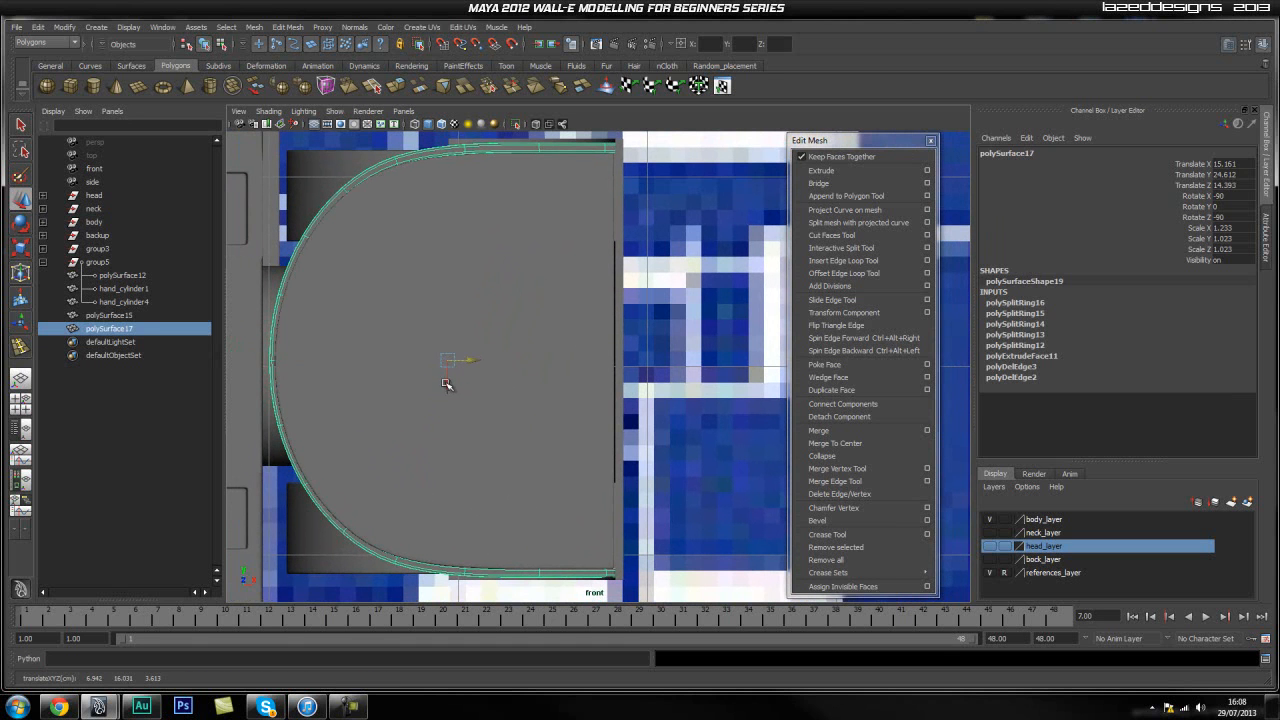
{"action": "left_click_drag", "start_coordinate": [446, 386], "coordinate": [469, 312]}
Scale the band down uniformly to about 1.214 × 1.008 × 1.008 so it sits closer to the housing.
{"action": "key", "text": "space"}
{"action": "left_click", "coordinate": [675, 398]}
{"action": "left_click_drag", "start_coordinate": [480, 408], "coordinate": [531, 411], "text": "alt"}
{"action": "right_click_drag", "start_coordinate": [531, 411], "coordinate": [623, 403], "text": "alt"}
{"action": "middle_click_drag", "start_coordinate": [570, 410], "coordinate": [562, 476], "text": "alt"}
{"action": "right_click_drag", "start_coordinate": [562, 476], "coordinate": [583, 446], "text": "alt"}
{"action": "middle_click_drag", "start_coordinate": [588, 446], "coordinate": [595, 436], "text": "alt"}
{"action": "middle_click_drag", "start_coordinate": [620, 392], "coordinate": [609, 360], "text": "alt"}
{"action": "right_click_drag", "start_coordinate": [609, 360], "coordinate": [592, 385], "text": "alt"}
{"action": "mouse_move", "coordinate": [568, 404]}
{"action": "middle_mouse_down", "text": "alt"}
{"action": "mouse_move", "coordinate": [591, 383]}
{"action": "mouse_move", "coordinate": [580, 403]}
{"action": "middle_mouse_up", "text": "alt"}
{"action": "right_click_drag", "start_coordinate": [580, 403], "coordinate": [571, 280], "text": "alt"}
{"action": "left_click", "coordinate": [600, 216]}
{"action": "key", "text": "r"}
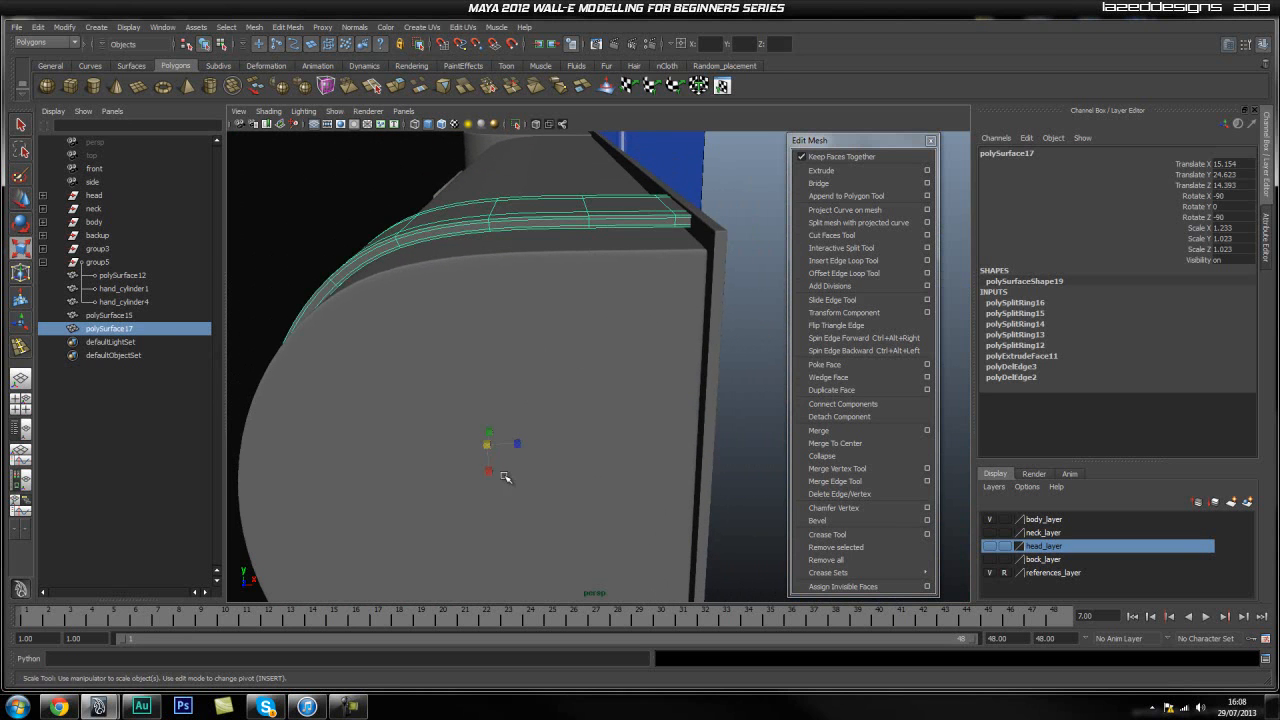
{"action": "left_click_drag", "start_coordinate": [485, 443], "coordinate": [313, 402]}
{"action": "key", "text": "space"}
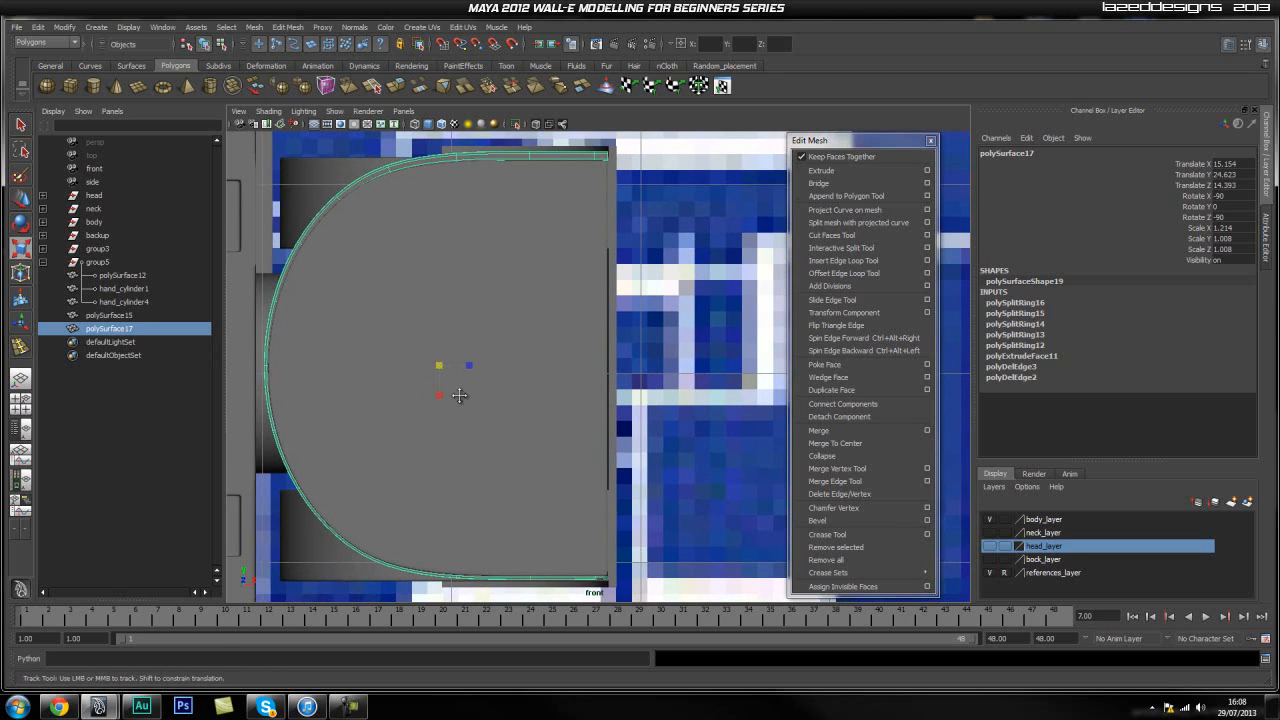
Refine the band's fit in the front view with a scale of about 1.226 × 1.017 × 1.017 and X 15.15.
{"action": "key", "text": "1"}
{"action": "middle_click_drag", "start_coordinate": [434, 362], "coordinate": [430, 381], "text": "alt"}
{"action": "key", "text": "w"}
{"action": "left_click_drag", "start_coordinate": [469, 369], "coordinate": [444, 367]}
{"action": "key", "text": "r"}
{"action": "key", "text": "3"}
{"action": "key", "text": "w"}
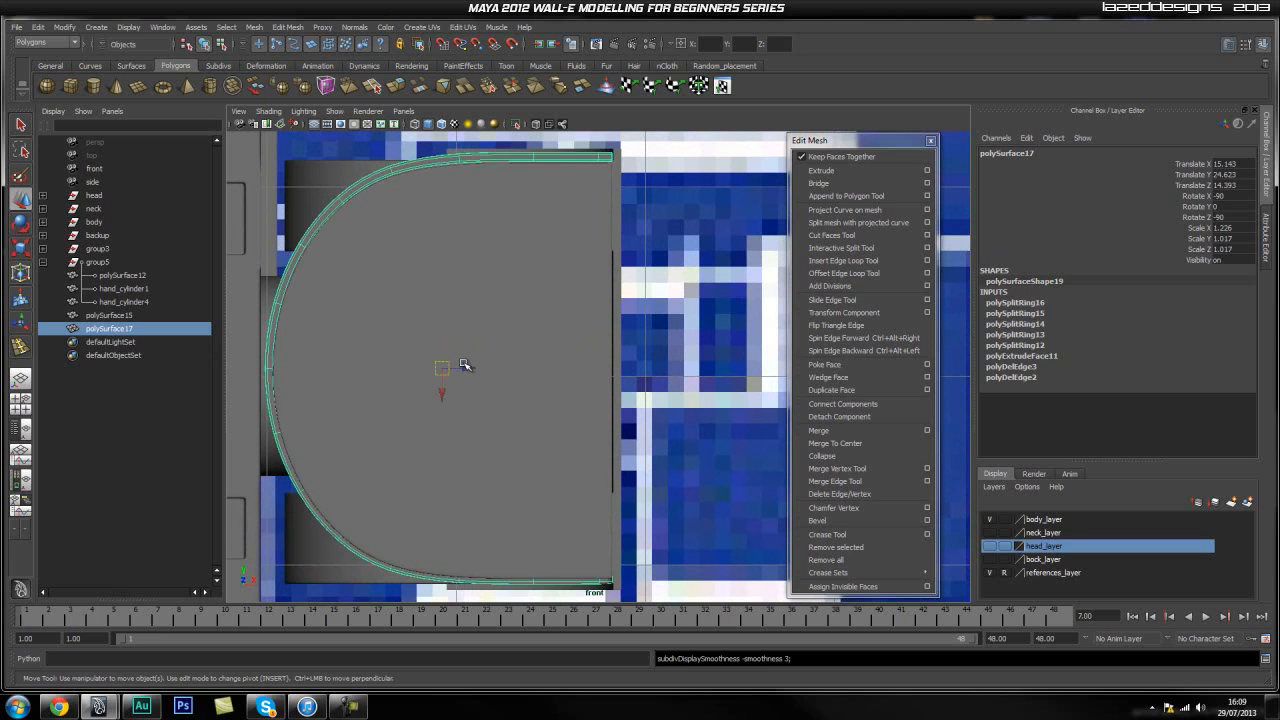
{"action": "key", "text": "1"}
{"action": "key", "text": "3"}
{"action": "left_click_drag", "start_coordinate": [470, 368], "coordinate": [466, 370]}
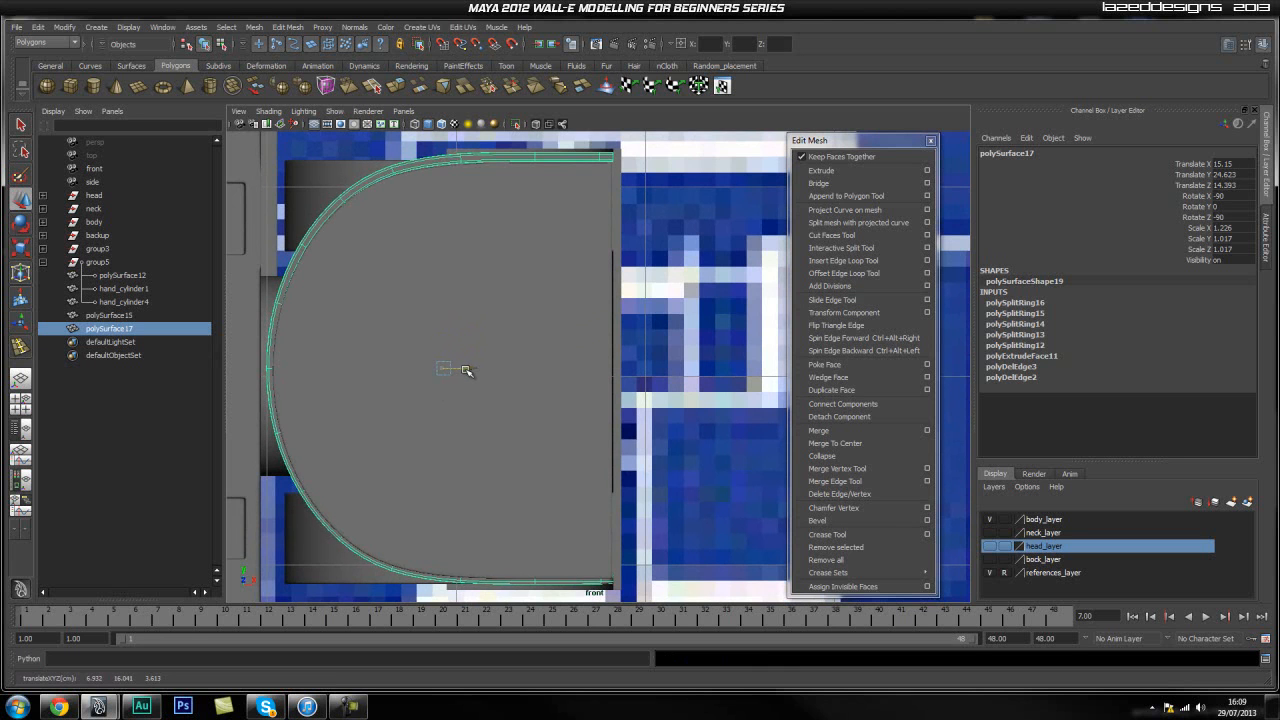
{"action": "key", "text": "1"}
{"action": "key", "text": "3"}
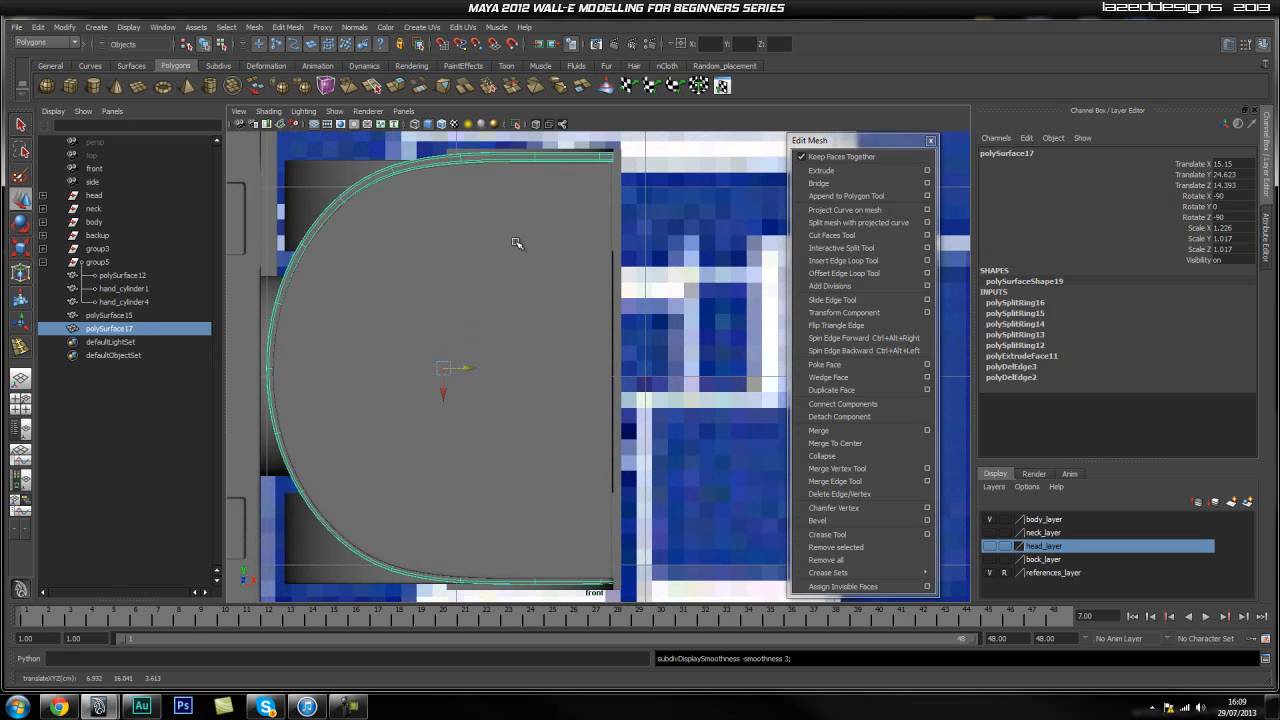
Inspect the band's fit against the arm housing from above and from below.
{"action": "middle_click_drag", "start_coordinate": [587, 357], "coordinate": [574, 330], "text": "alt"}
{"action": "key", "text": "space"}
{"action": "left_click_drag", "start_coordinate": [529, 291], "coordinate": [590, 261]}
{"action": "middle_click_drag", "start_coordinate": [590, 261], "coordinate": [462, 278], "text": "alt"}
{"action": "right_click_drag", "start_coordinate": [462, 278], "coordinate": [606, 304], "text": "alt"}
{"action": "left_click", "coordinate": [606, 304]}
{"action": "left_click_drag", "start_coordinate": [506, 290], "coordinate": [471, 277], "text": "alt"}
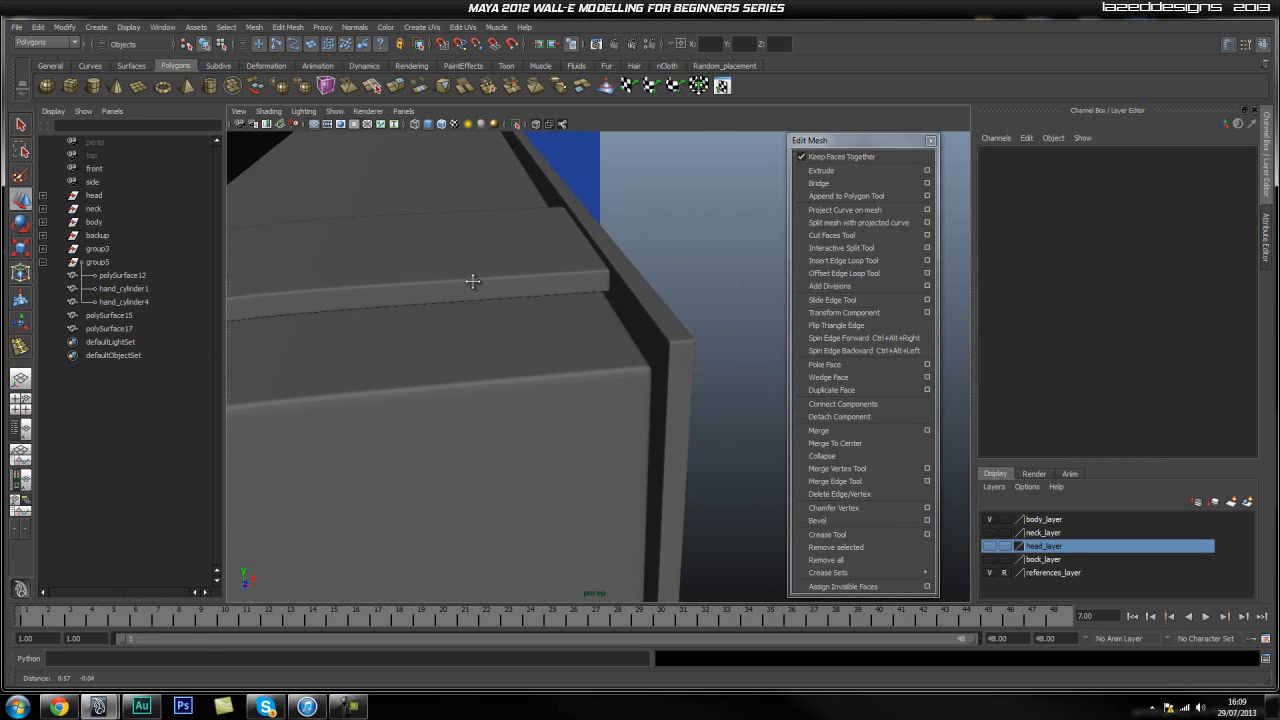
{"action": "left_click_drag", "start_coordinate": [541, 401], "coordinate": [520, 340], "text": "alt"}
{"action": "mouse_move", "coordinate": [520, 340]}
{"action": "middle_mouse_down", "text": "alt"}
{"action": "mouse_move", "coordinate": [519, 310]}
{"action": "mouse_move", "coordinate": [519, 362]}
{"action": "middle_mouse_up", "text": "alt"}
{"action": "left_click_drag", "start_coordinate": [519, 362], "coordinate": [531, 318], "text": "alt"}
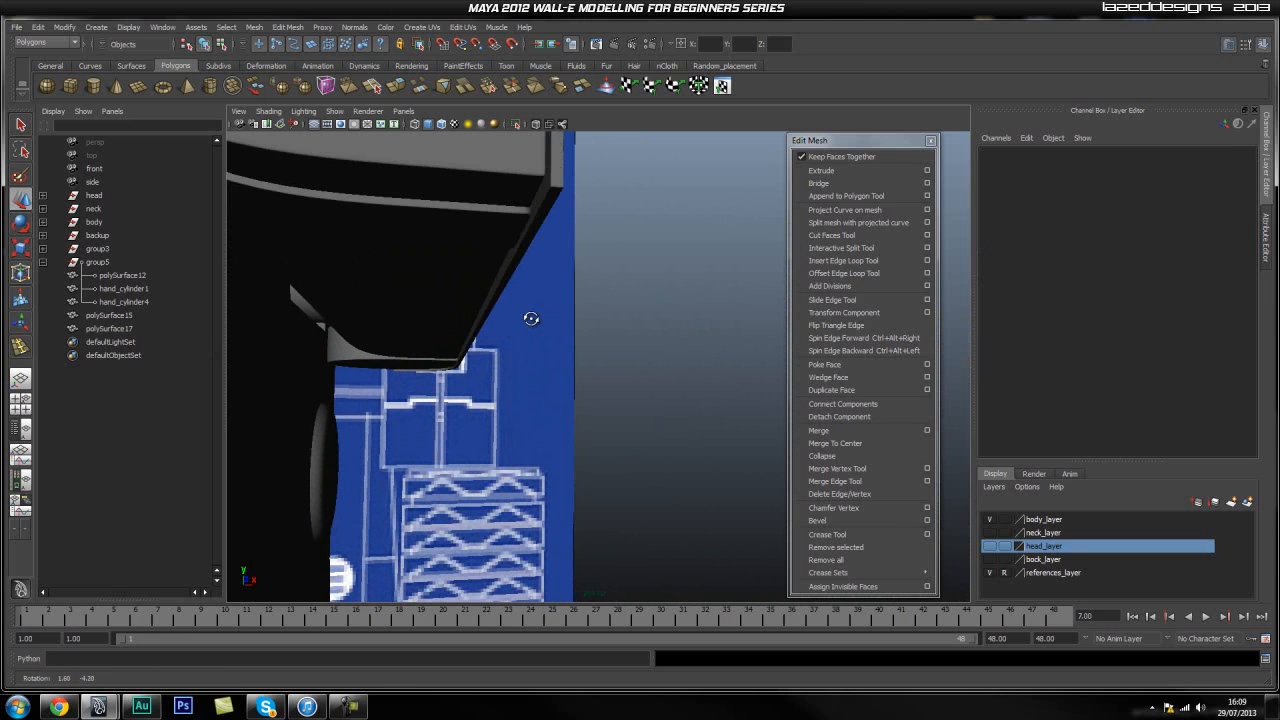
Isolate polySurface17, insert another edge loop near the band's end, and bring the full model back with the band smoothed.
{"action": "left_click", "coordinate": [478, 222]}
{"action": "scroll", "coordinate": [534, 277], "scroll_direction": "down", "scroll_amount": 3}
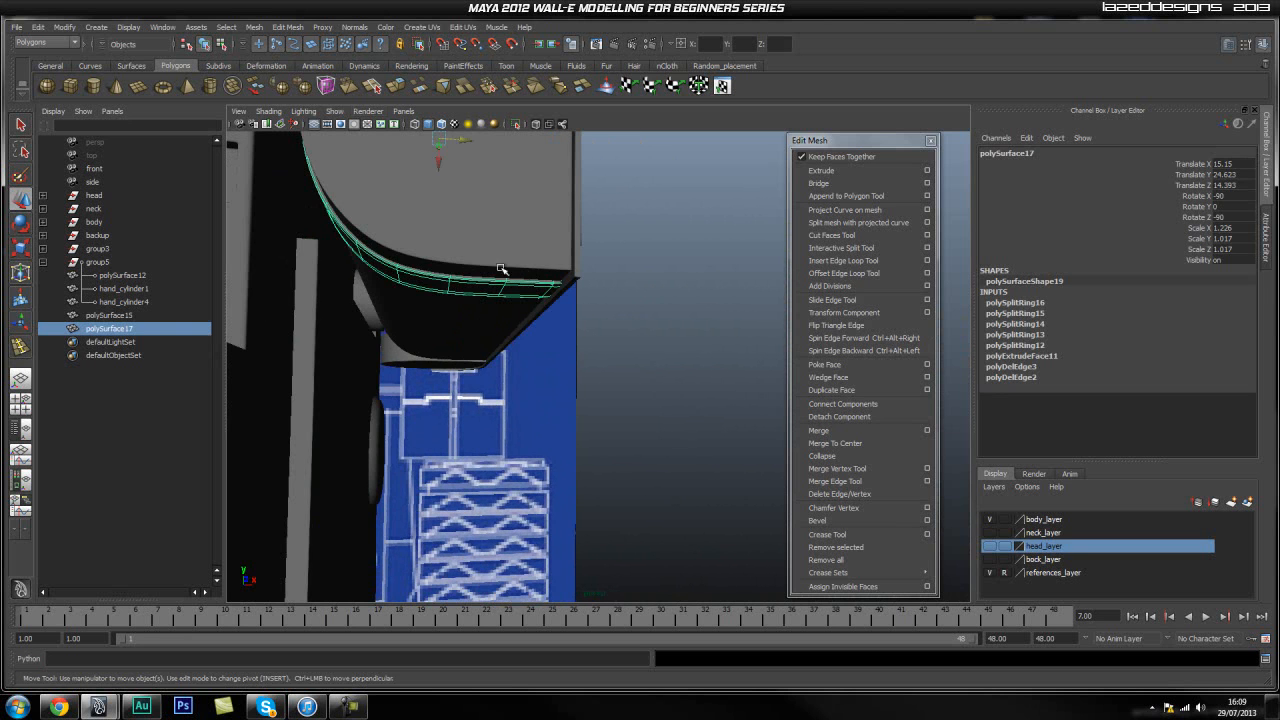
{"action": "left_click", "coordinate": [516, 124]}
{"action": "left_click_drag", "start_coordinate": [518, 258], "coordinate": [480, 278], "text": "alt"}
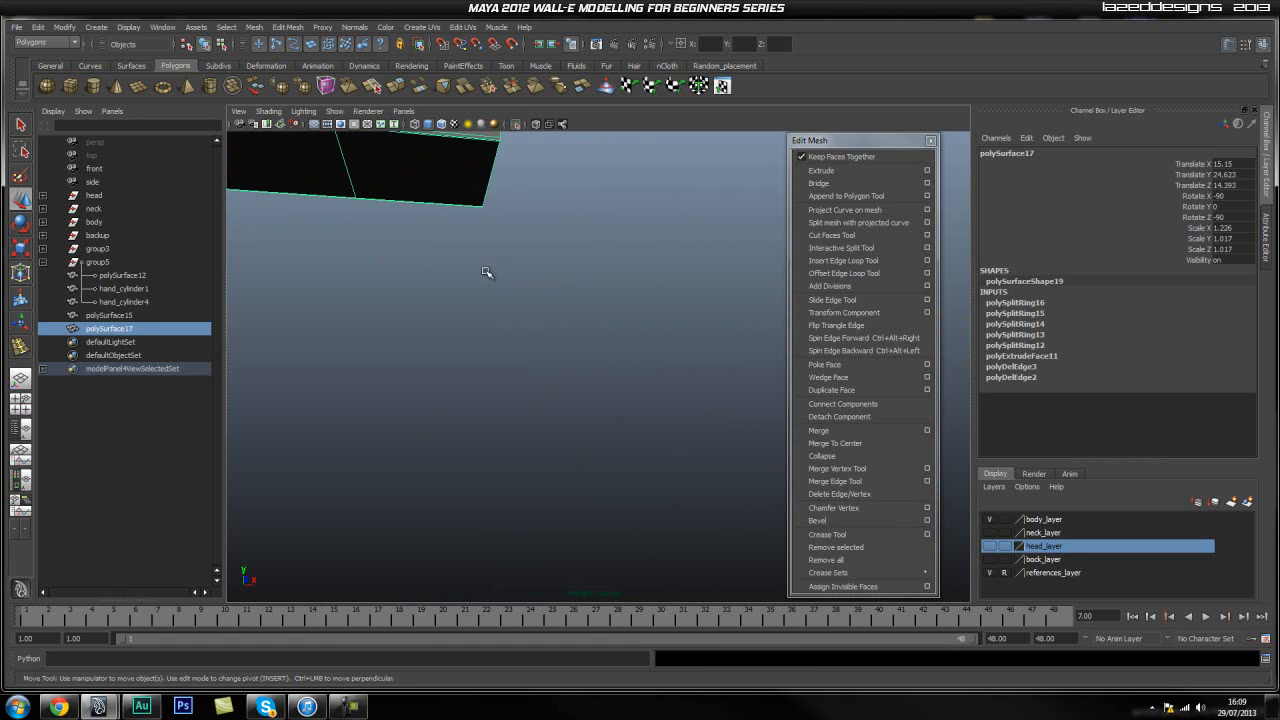
{"action": "left_click", "coordinate": [842, 262]}
{"action": "left_click_drag", "start_coordinate": [525, 188], "coordinate": [540, 428], "text": "alt"}
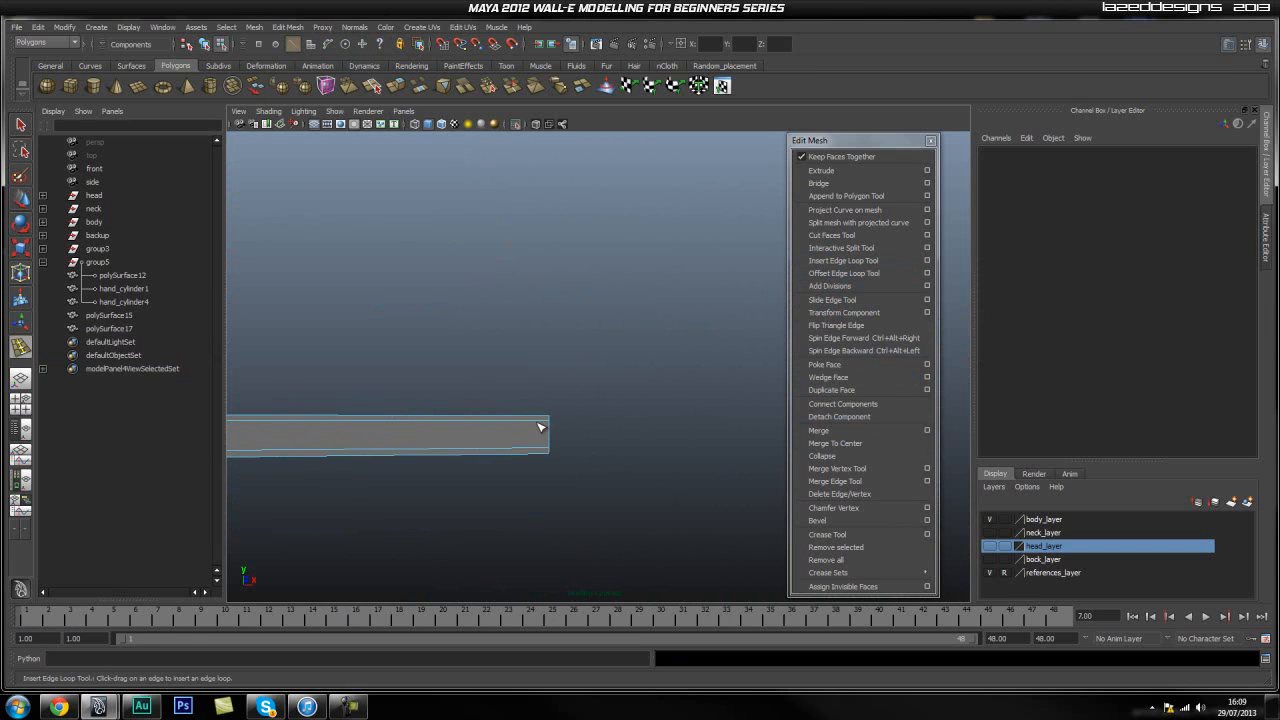
{"action": "left_click", "coordinate": [542, 421]}
{"action": "left_click", "coordinate": [545, 421]}
{"action": "key", "text": "q"}
{"action": "right_click_drag", "start_coordinate": [463, 433], "coordinate": [518, 416]}
{"action": "key", "text": "3"}
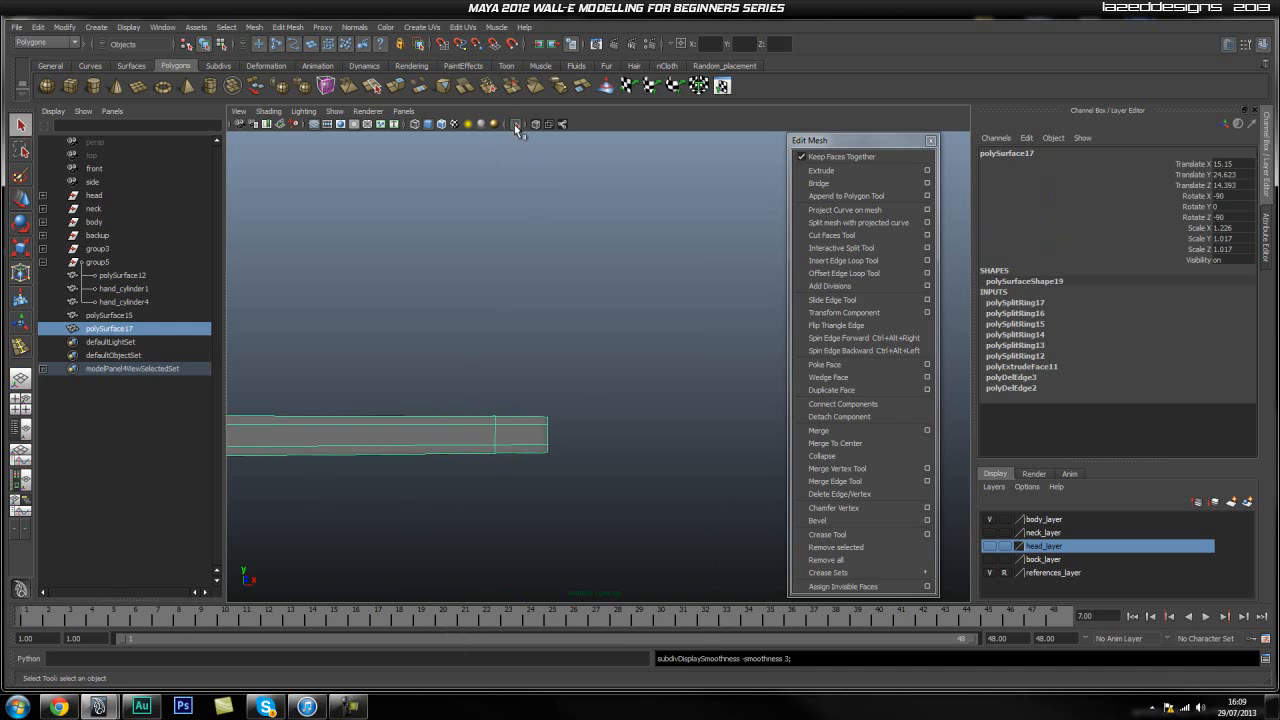
{"action": "left_click", "coordinate": [516, 124]}
{"action": "left_click", "coordinate": [701, 336]}
{"action": "left_click_drag", "start_coordinate": [701, 336], "coordinate": [515, 294], "text": "alt"}
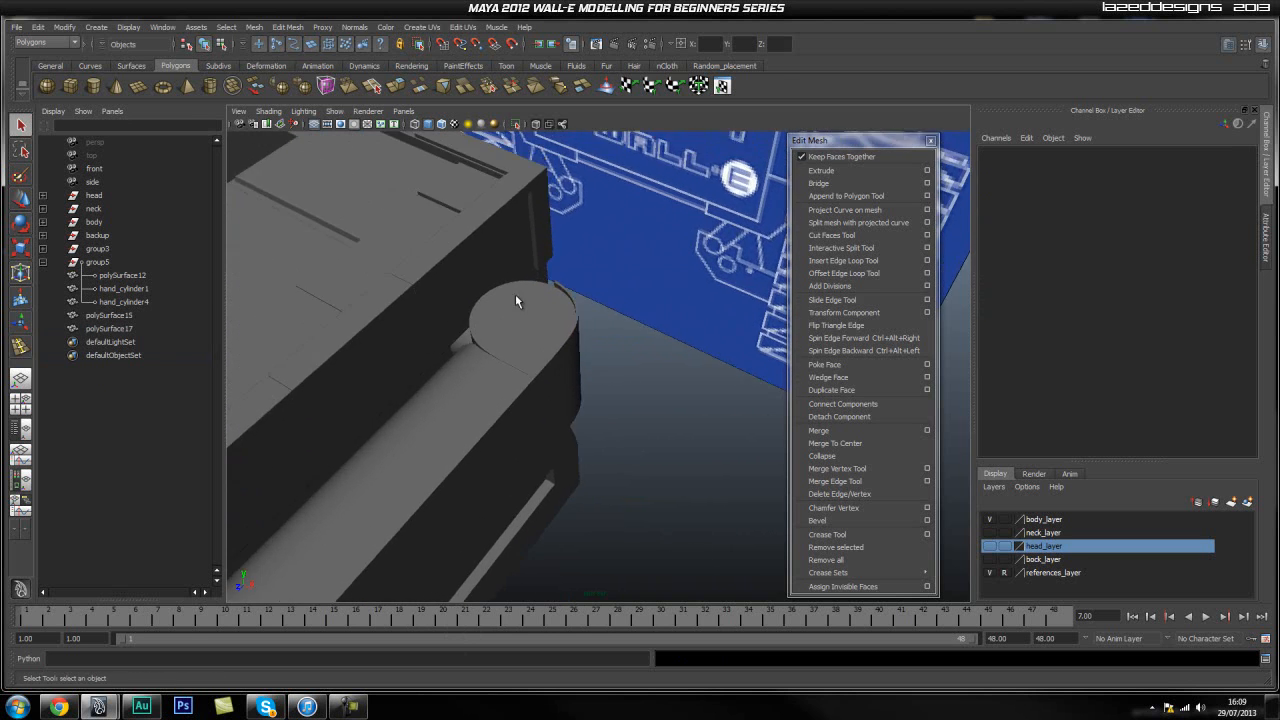
Turn off the smooth preview of hand_cylinder1 and isolate it for a close view of its flat cap.
{"action": "left_click", "coordinate": [518, 305]}
{"action": "key", "text": "1"}
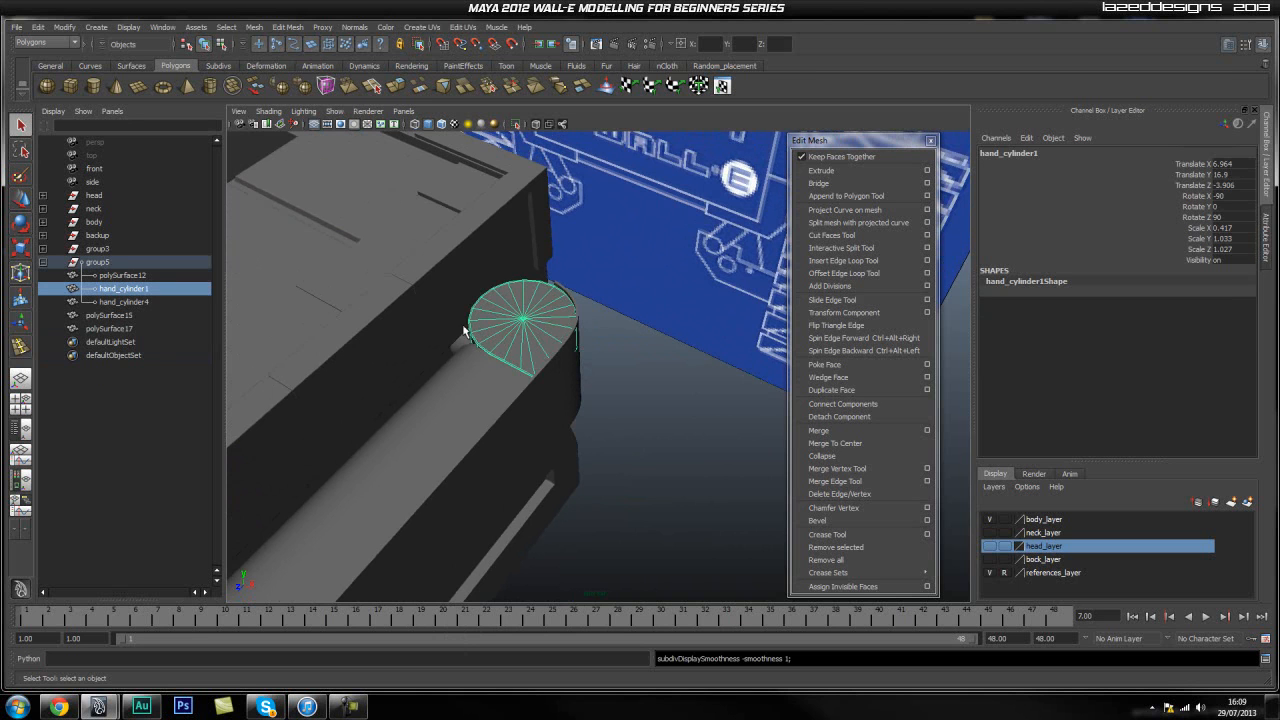
{"action": "left_click", "coordinate": [515, 124]}
{"action": "scroll", "coordinate": [557, 289], "scroll_direction": "up", "scroll_amount": 2}
{"action": "middle_click_drag", "start_coordinate": [524, 284], "coordinate": [548, 338], "text": "alt"}
{"action": "scroll", "coordinate": [548, 338], "scroll_direction": "up", "scroll_amount": 3}
{"action": "middle_click_drag", "start_coordinate": [441, 310], "coordinate": [471, 306], "text": "alt"}
{"action": "scroll", "coordinate": [489, 290], "scroll_direction": "up", "scroll_amount": 2}
{"action": "left_click_drag", "start_coordinate": [471, 310], "coordinate": [452, 290], "text": "alt"}
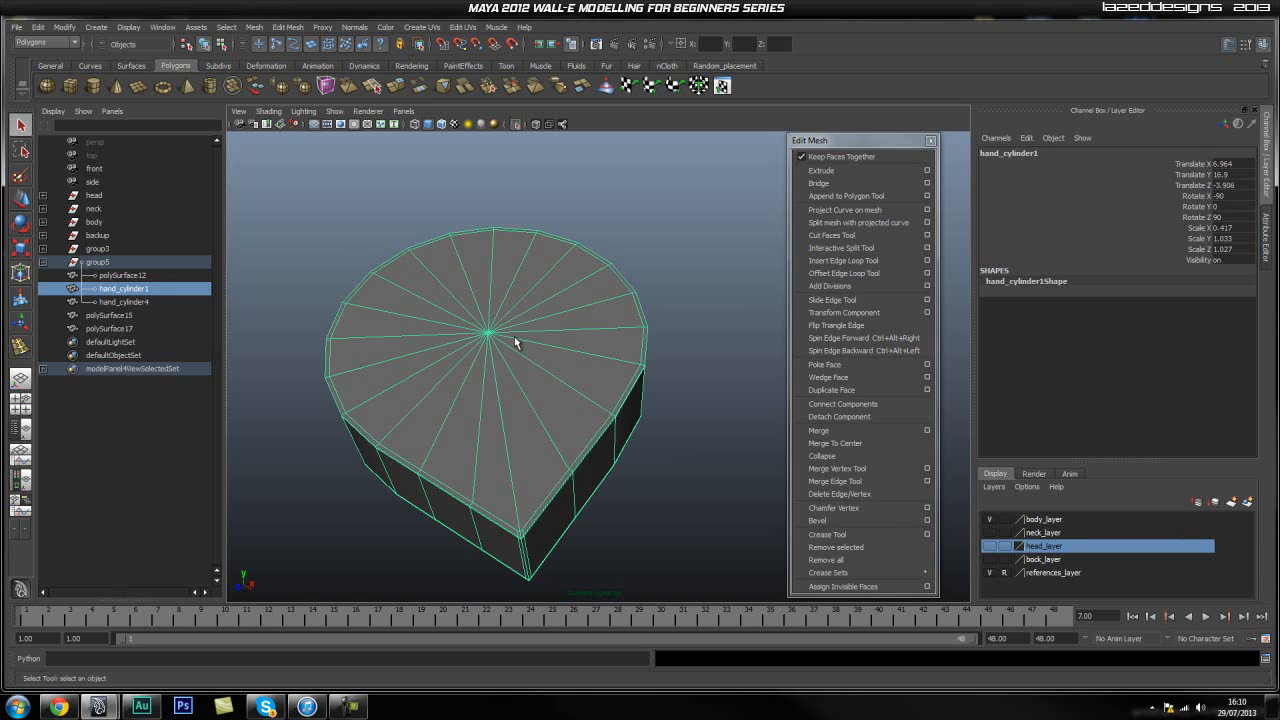
Make hand_cylinder1 a live surface and draw a polygon cylinder from the centre of its flat cap.
{"action": "key", "text": "space"}
{"action": "left_click_drag", "start_coordinate": [414, 298], "coordinate": [470, 399]}
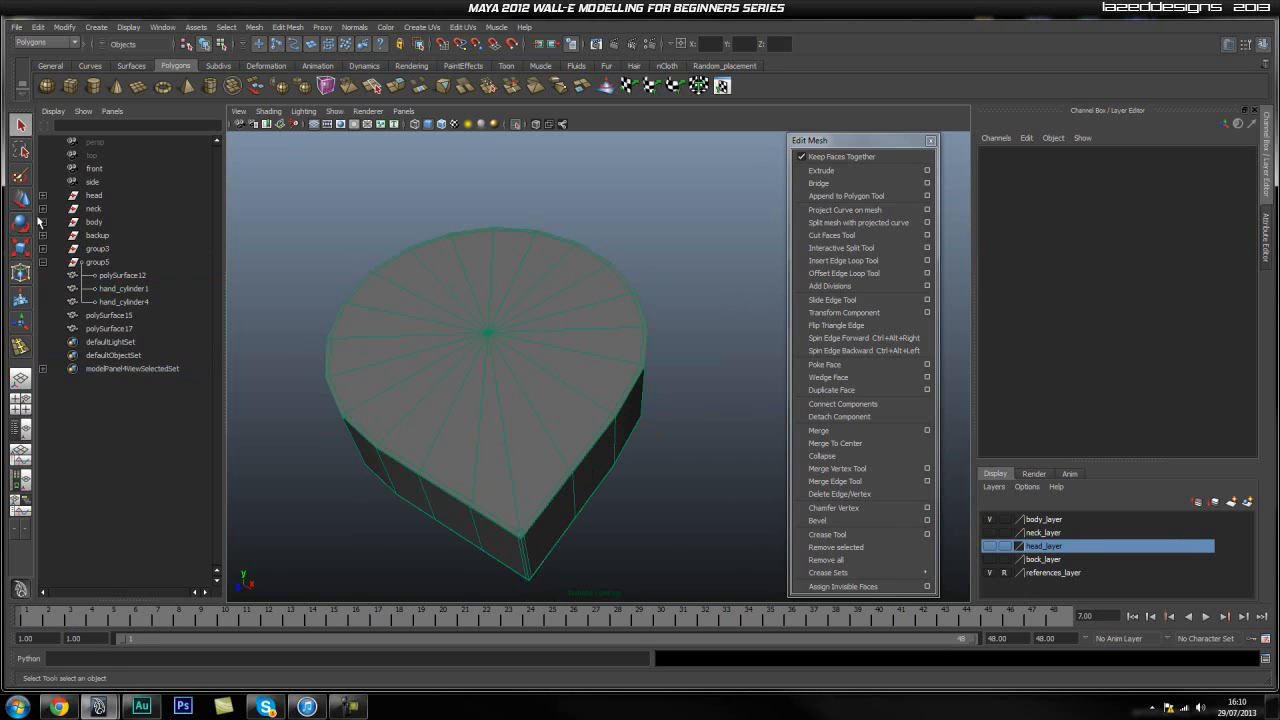
{"action": "left_click", "coordinate": [93, 85]}
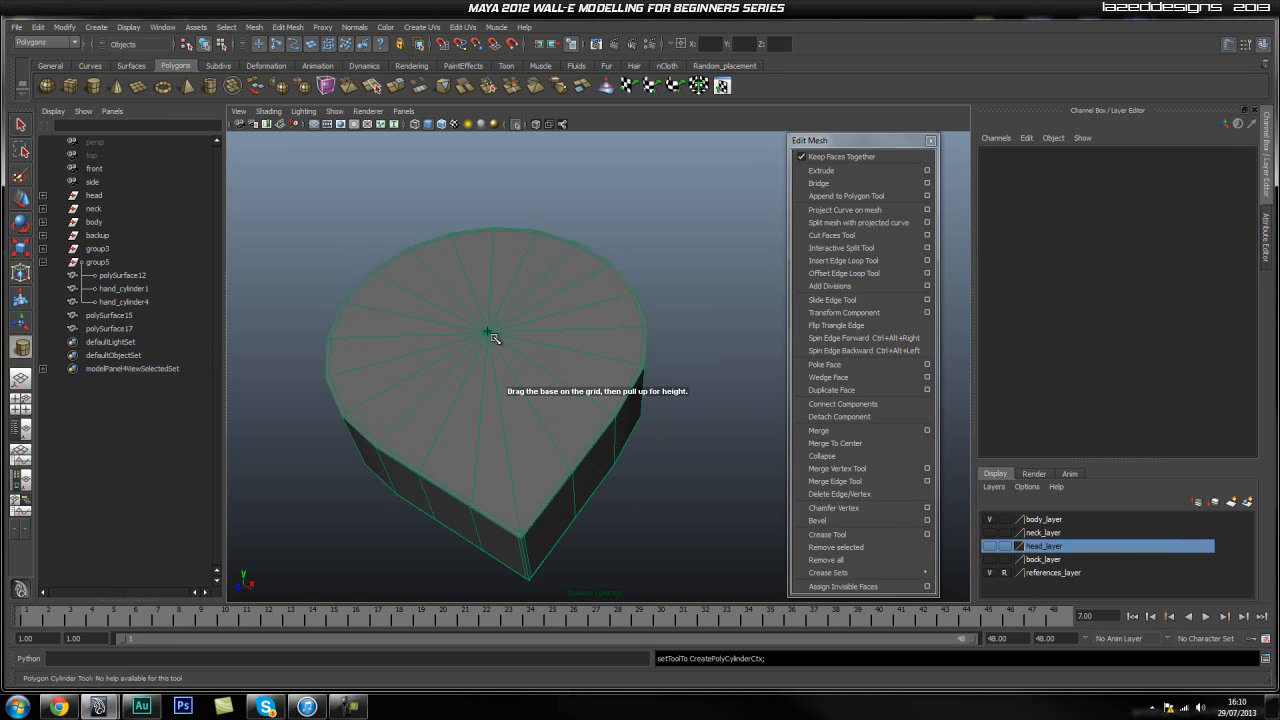
{"action": "right_click_drag", "start_coordinate": [453, 349], "coordinate": [523, 338], "text": "alt"}
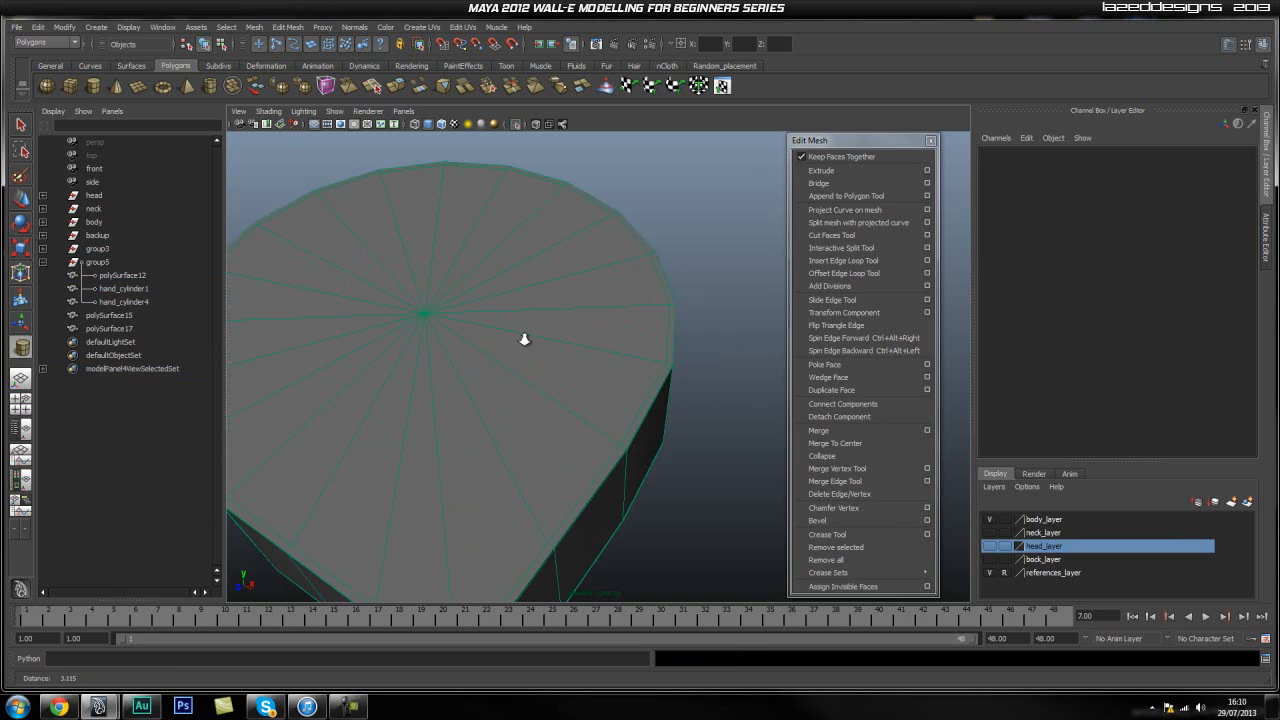
{"action": "middle_click_drag", "start_coordinate": [426, 314], "coordinate": [463, 320], "text": "alt"}
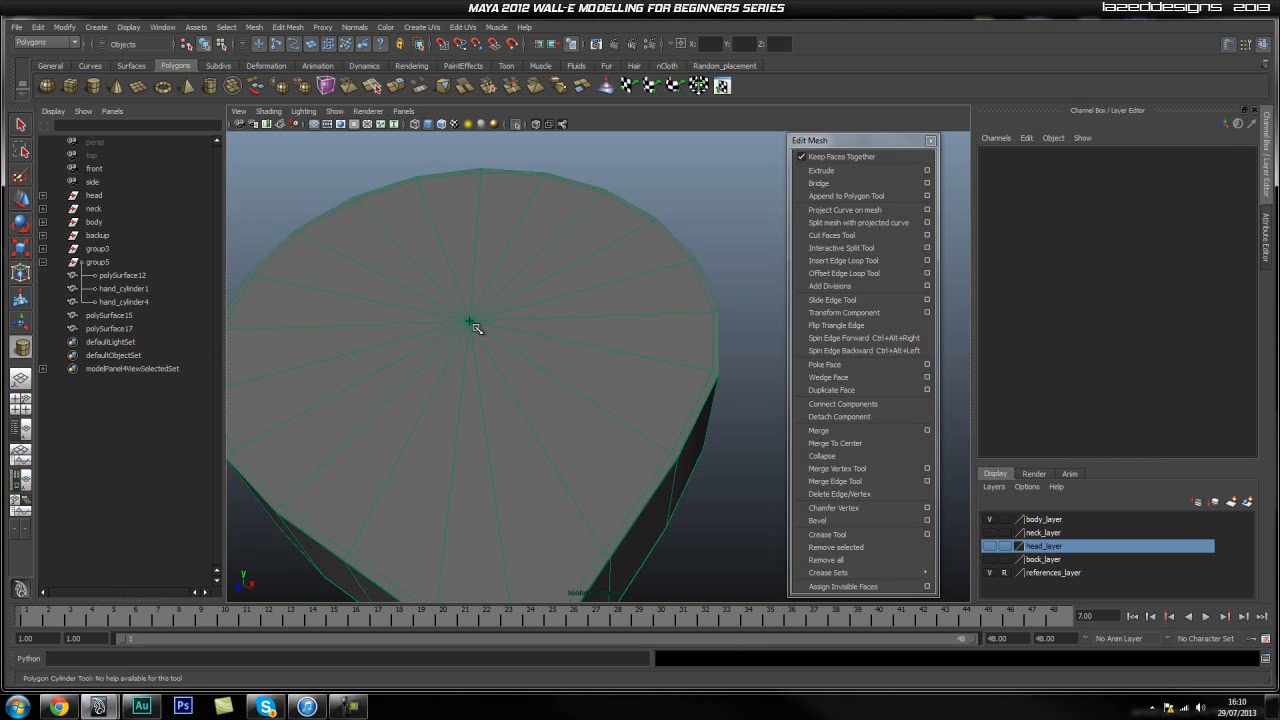
{"action": "left_click_drag", "start_coordinate": [472, 323], "coordinate": [520, 456]}
{"action": "left_click_drag", "start_coordinate": [505, 453], "coordinate": [478, 451]}
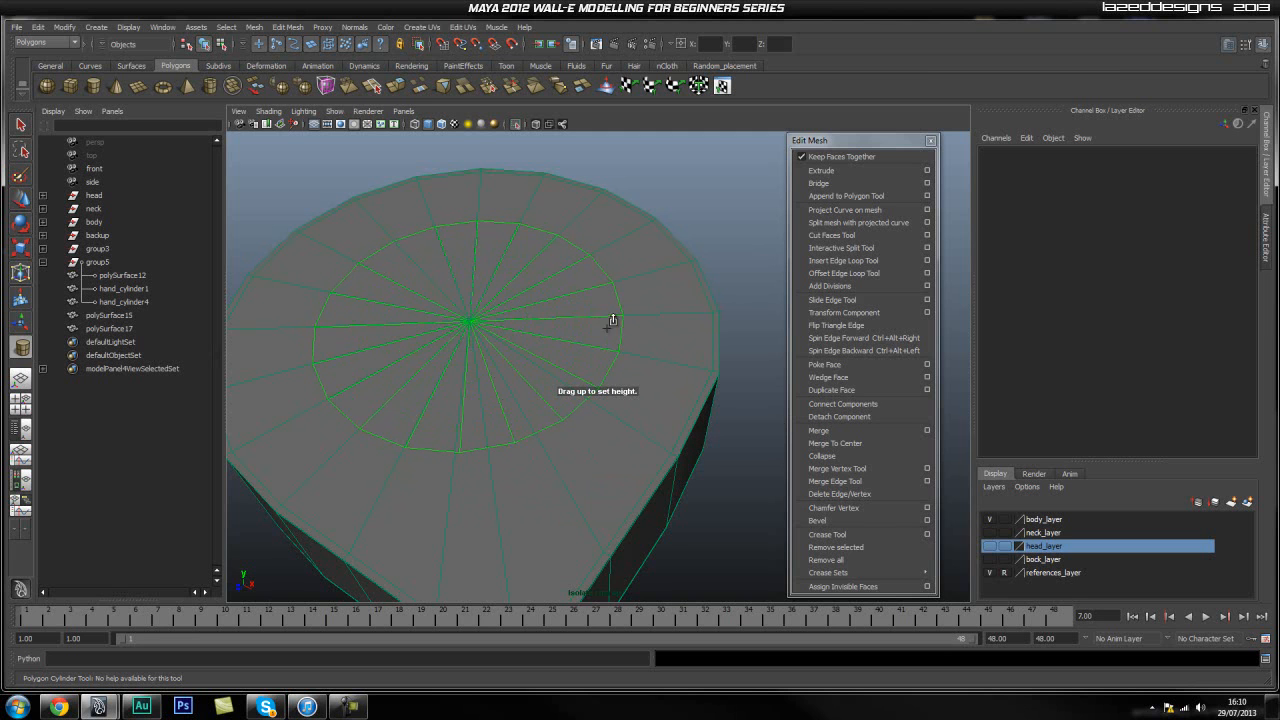
{"action": "left_click_drag", "start_coordinate": [472, 330], "coordinate": [511, 408]}
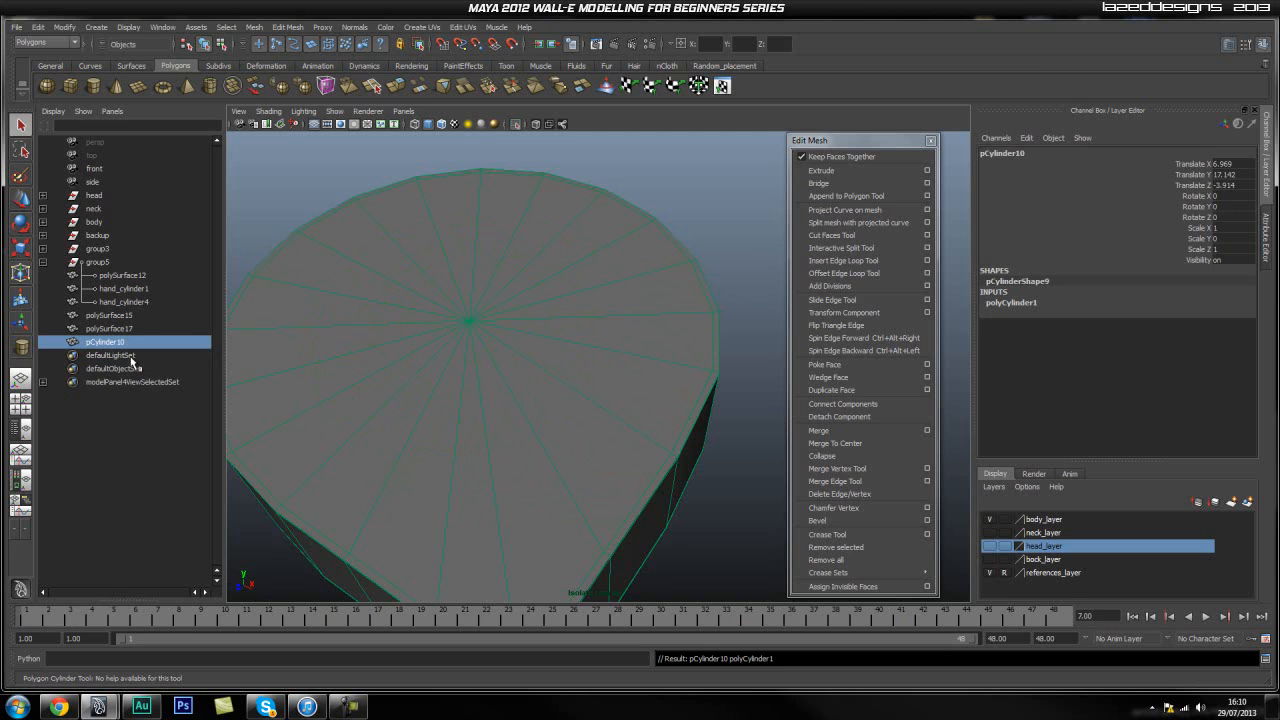
Take hand_cylinder1 out of live-surface mode and leave no object live.
{"action": "key", "text": "space"}
{"action": "left_click", "coordinate": [452, 368]}
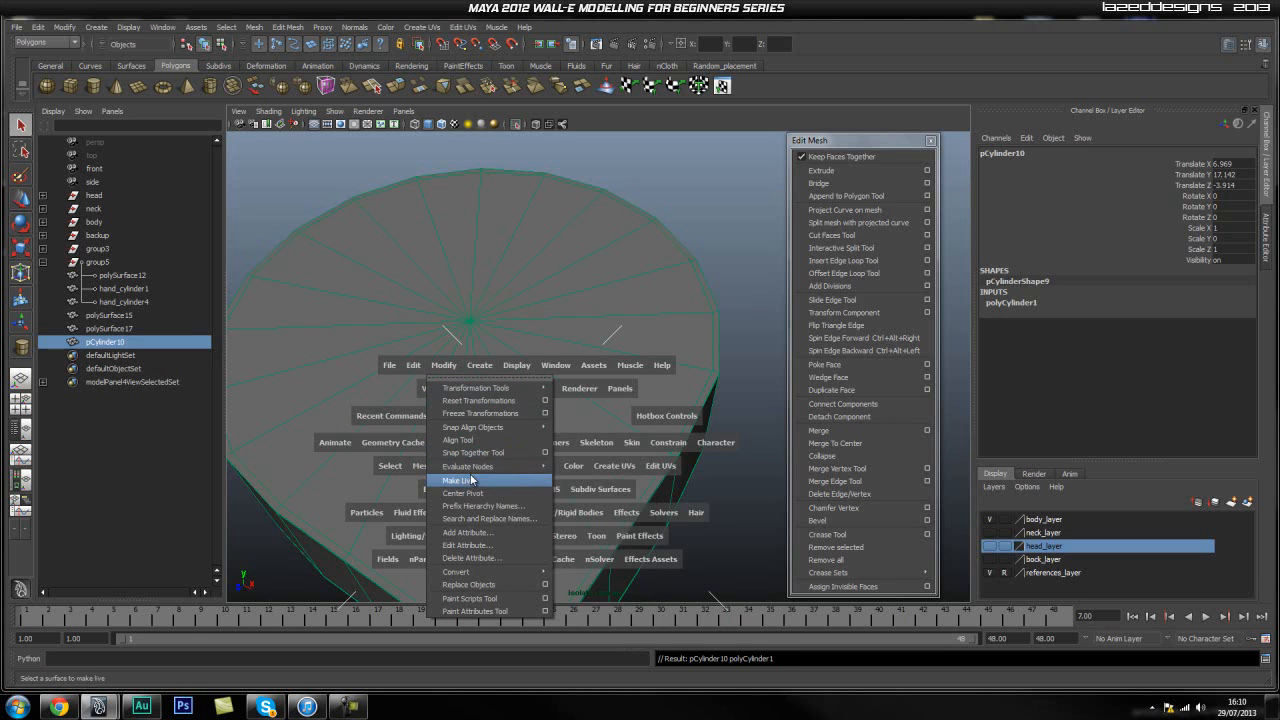
{"action": "left_click", "coordinate": [471, 480]}
{"action": "key", "text": "space"}
{"action": "left_click", "coordinate": [392, 302]}
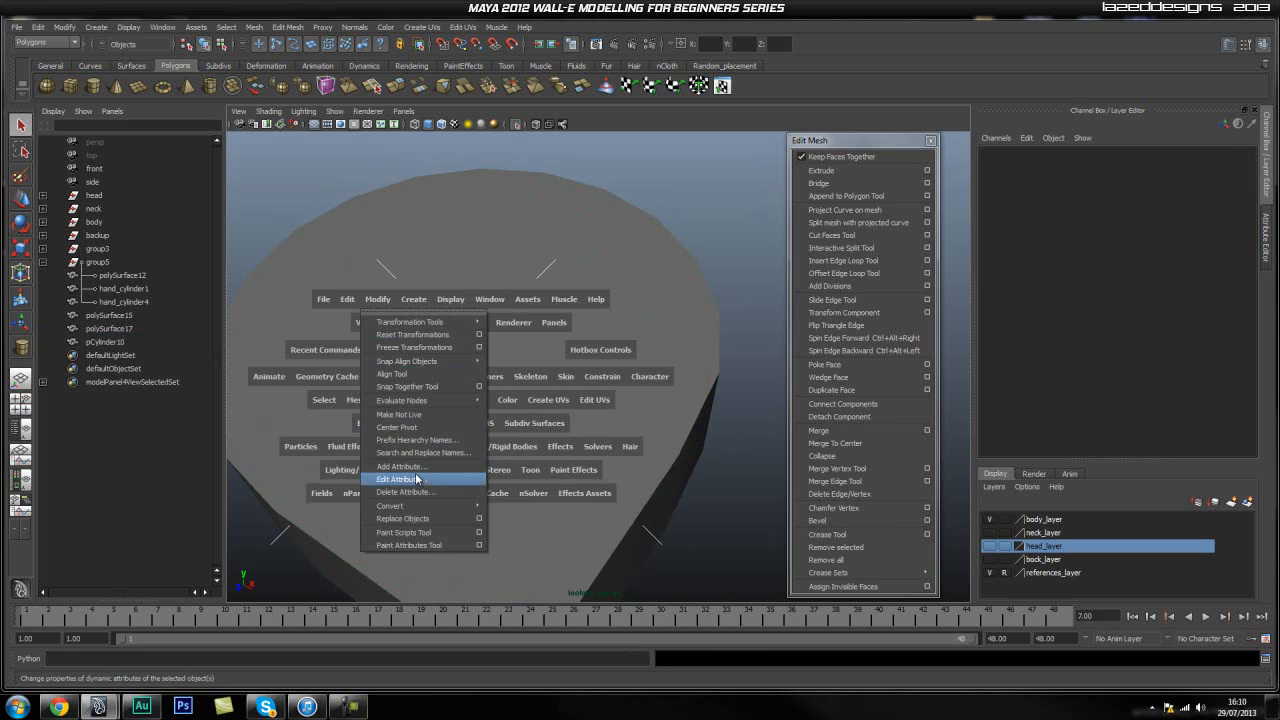
{"action": "left_click", "coordinate": [406, 417]}
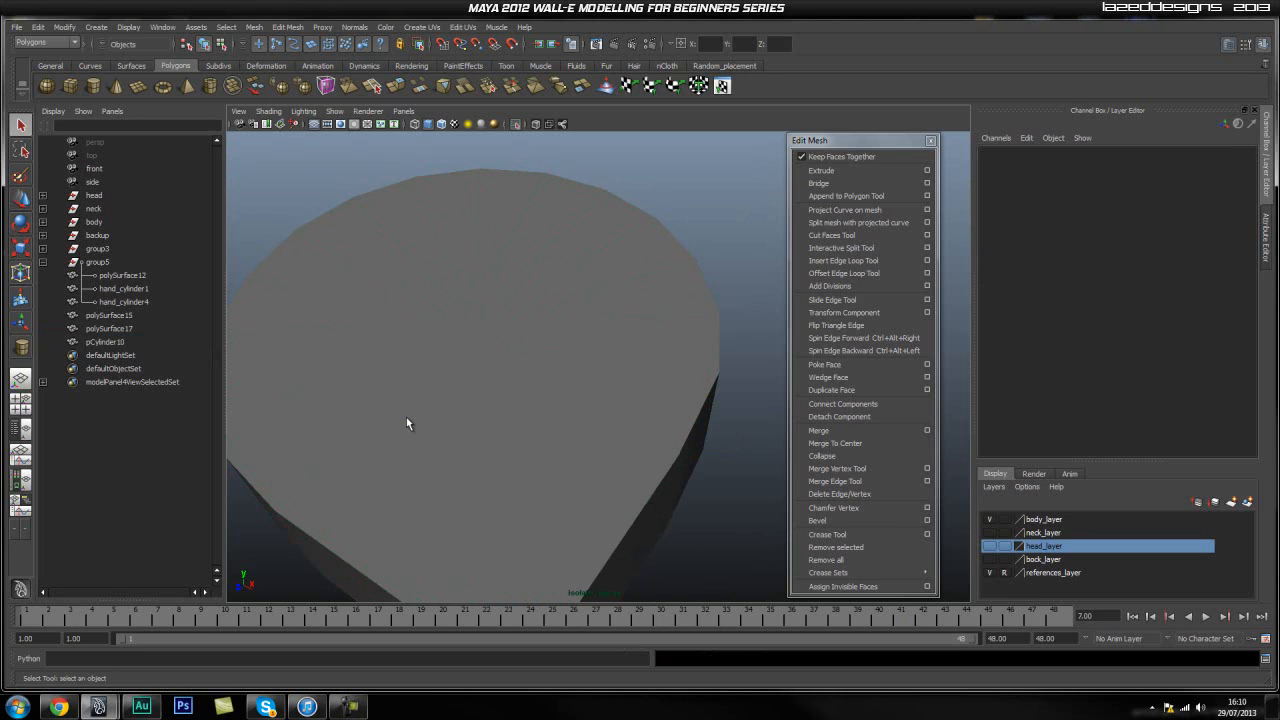
{"action": "left_click", "coordinate": [118, 343]}
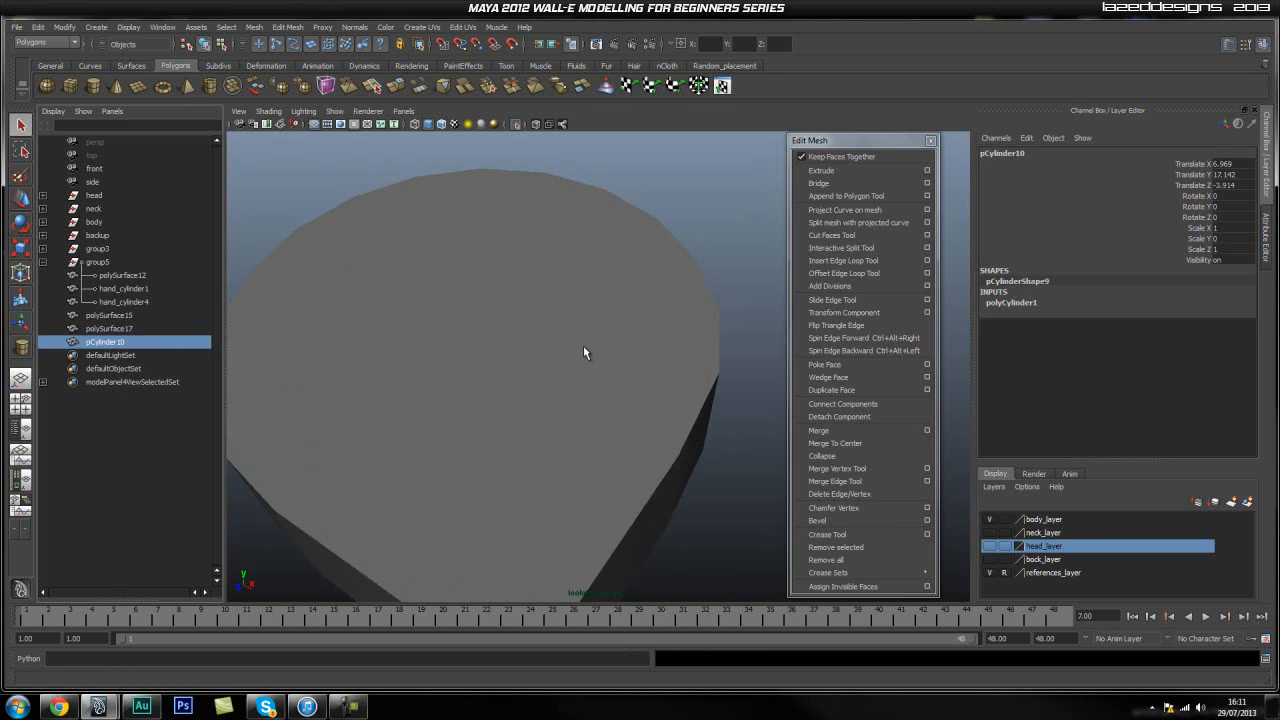
{"action": "left_click", "coordinate": [622, 346]}
{"action": "right_click_drag", "start_coordinate": [546, 357], "coordinate": [557, 368]}
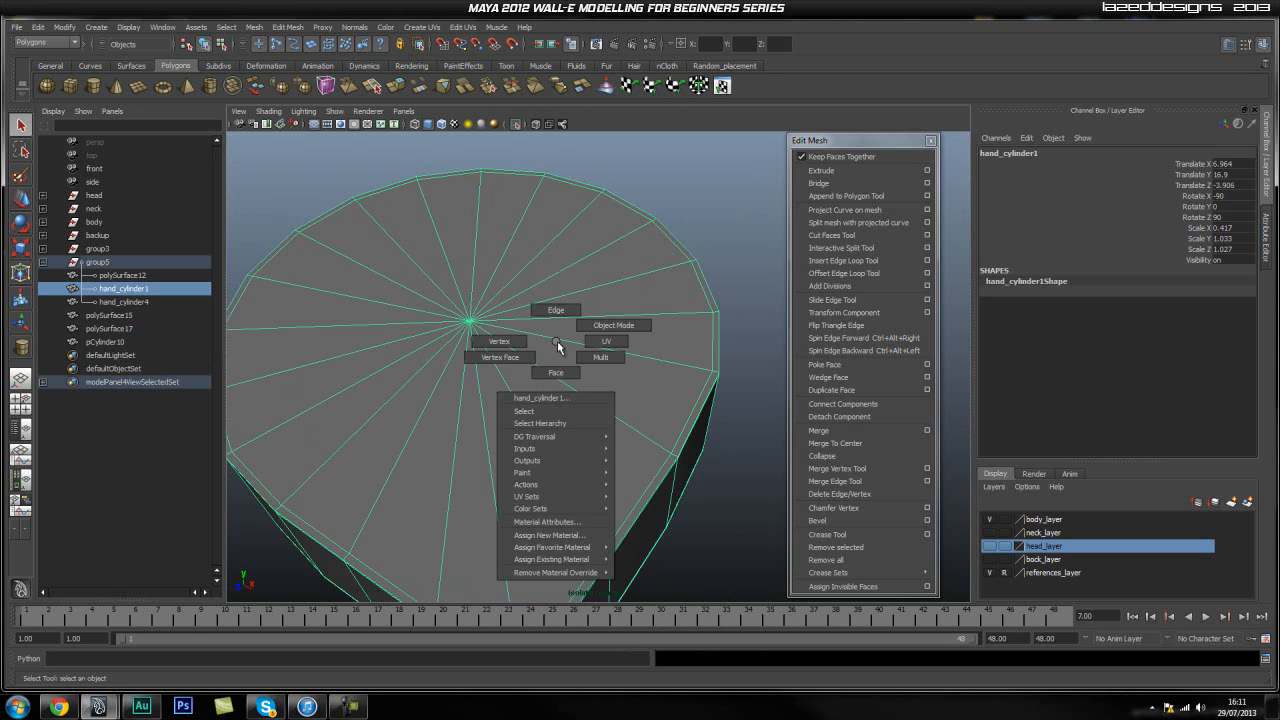
{"action": "left_click", "coordinate": [562, 379]}
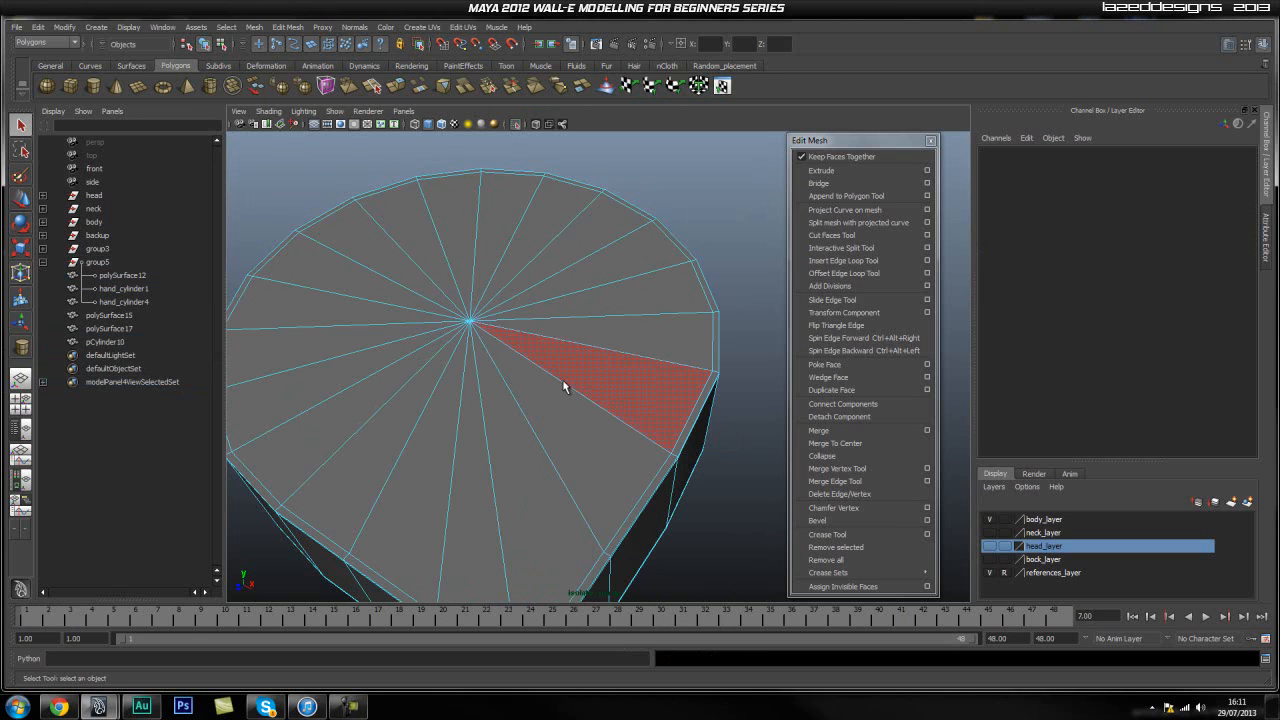
{"action": "left_click", "coordinate": [636, 391]}
{"action": "mouse_move", "coordinate": [508, 478]}
{"action": "left_mouse_down", "text": "shift"}
{"action": "mouse_move", "coordinate": [464, 482]}
{"action": "mouse_move", "coordinate": [363, 448]}
{"action": "mouse_move", "coordinate": [320, 360]}
{"action": "mouse_move", "coordinate": [368, 254]}
{"action": "mouse_move", "coordinate": [545, 215]}
{"action": "mouse_move", "coordinate": [633, 300]}
{"action": "left_mouse_up", "text": "shift"}
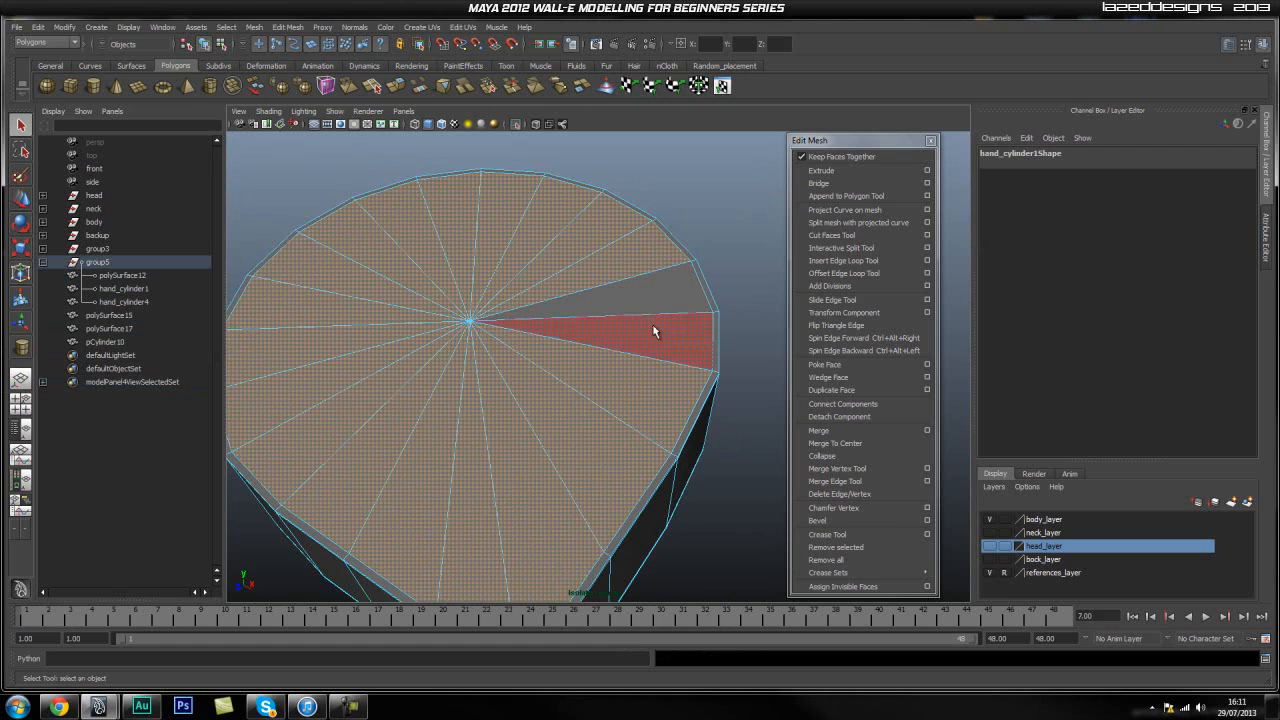
{"action": "left_click", "coordinate": [122, 344]}
{"action": "key", "text": "w"}
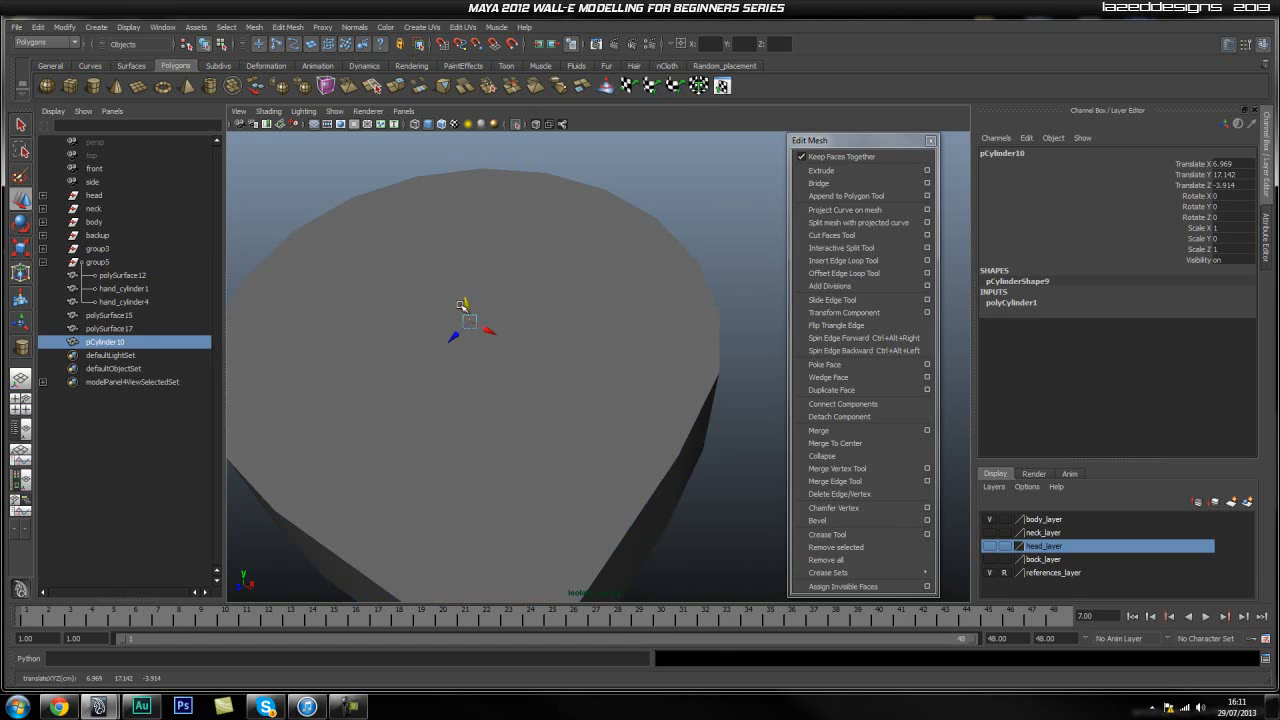
{"action": "left_click_drag", "start_coordinate": [517, 343], "coordinate": [548, 410], "text": "alt"}
{"action": "left_click", "coordinate": [118, 328]}
{"action": "left_click", "coordinate": [155, 317]}
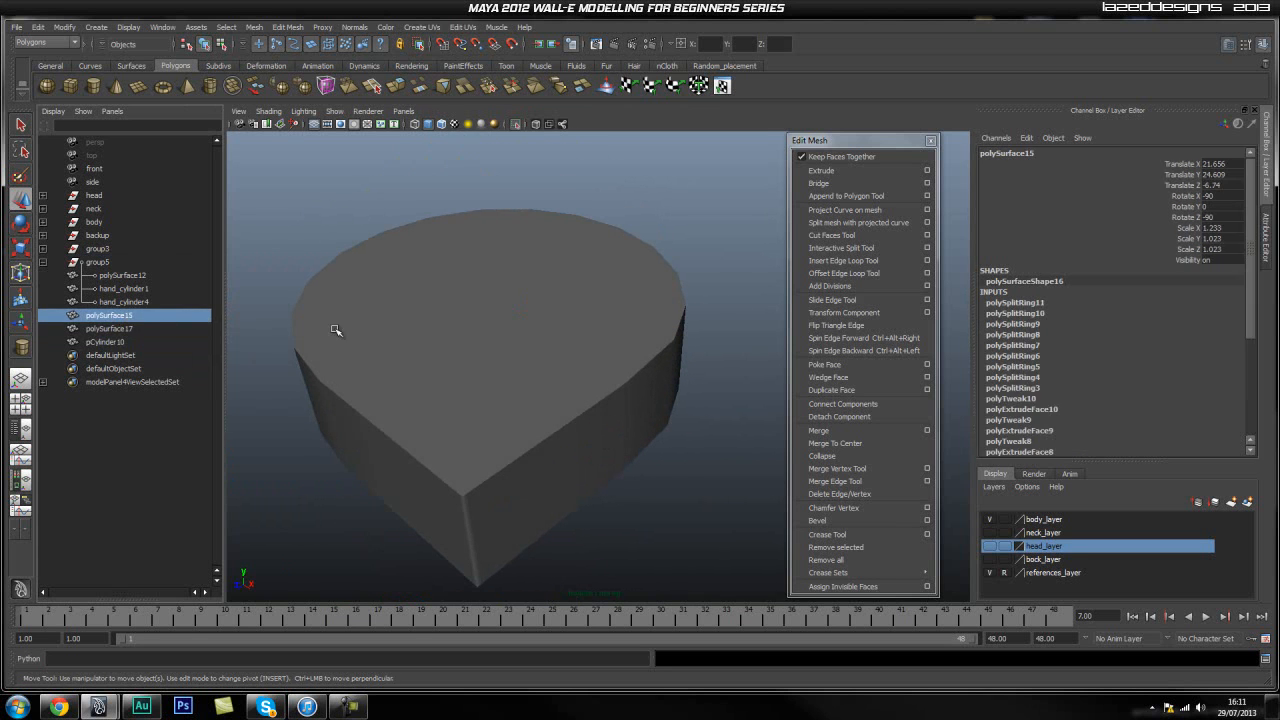
Extrude all the triangular faces of hand_cylinder1's flat cap and scale them inward to leave a border ring around the rim.
{"action": "left_click", "coordinate": [440, 274]}
{"action": "left_click_drag", "start_coordinate": [440, 274], "coordinate": [463, 303], "text": "alt"}
{"action": "scroll", "coordinate": [534, 318], "scroll_direction": "up", "scroll_amount": 1}
{"action": "right_click_drag", "start_coordinate": [496, 412], "coordinate": [495, 443]}
{"action": "left_click", "coordinate": [494, 452]}
{"action": "left_click", "coordinate": [454, 463], "text": "shift"}
{"action": "left_click", "coordinate": [420, 456], "text": "shift"}
{"action": "left_click", "coordinate": [383, 426], "text": "shift"}
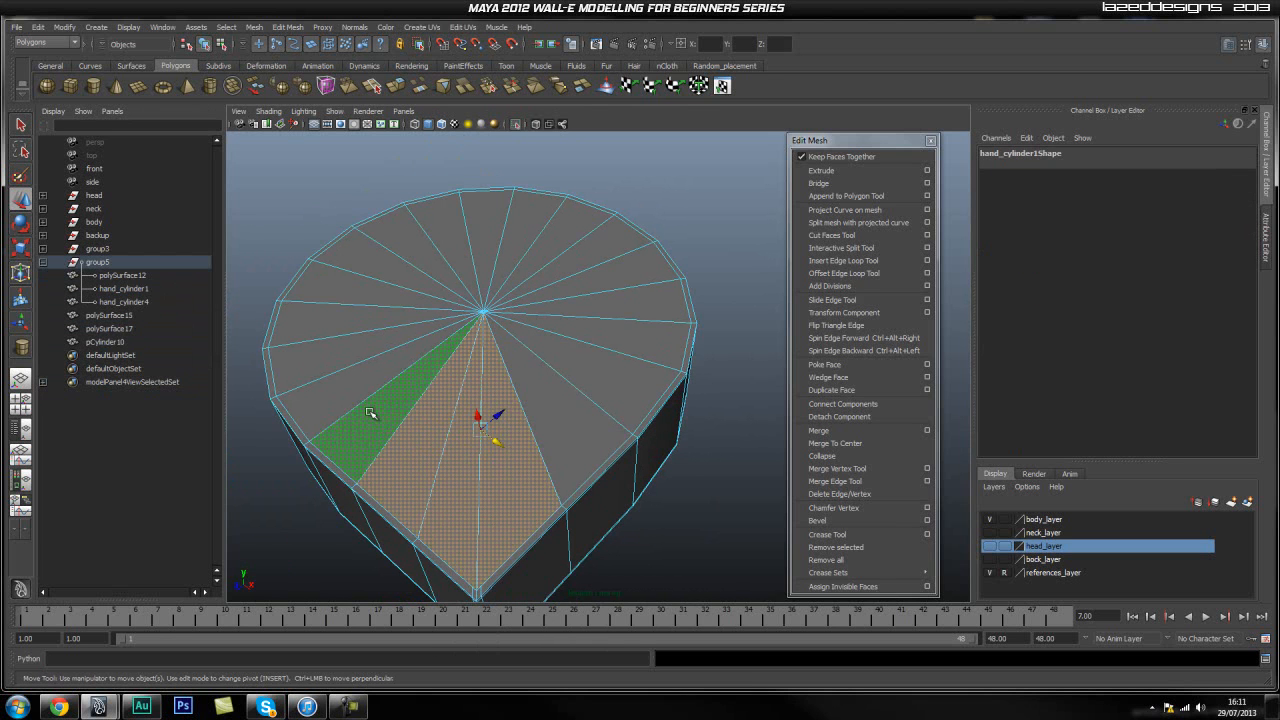
{"action": "left_click", "coordinate": [348, 394], "text": "shift"}
{"action": "left_click", "coordinate": [337, 347], "text": "shift"}
{"action": "left_click", "coordinate": [325, 322], "text": "shift"}
{"action": "left_click", "coordinate": [350, 290], "text": "shift"}
{"action": "left_click", "coordinate": [391, 255], "text": "shift"}
{"action": "left_click", "coordinate": [420, 235], "text": "shift"}
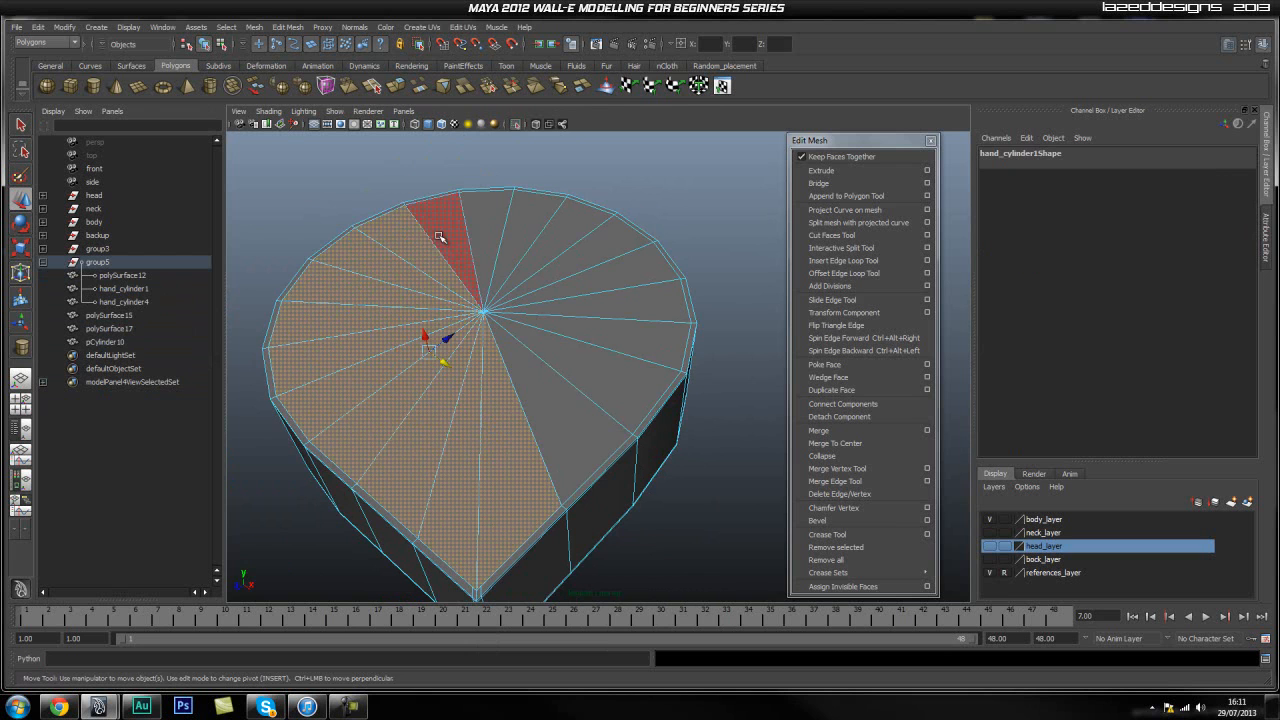
{"action": "left_click", "coordinate": [448, 218], "text": "shift"}
{"action": "left_click", "coordinate": [487, 234], "text": "shift"}
{"action": "left_click", "coordinate": [525, 236], "text": "shift"}
{"action": "left_click", "coordinate": [570, 245], "text": "shift"}
{"action": "left_click", "coordinate": [595, 257], "text": "shift"}
{"action": "left_click", "coordinate": [616, 273], "text": "shift"}
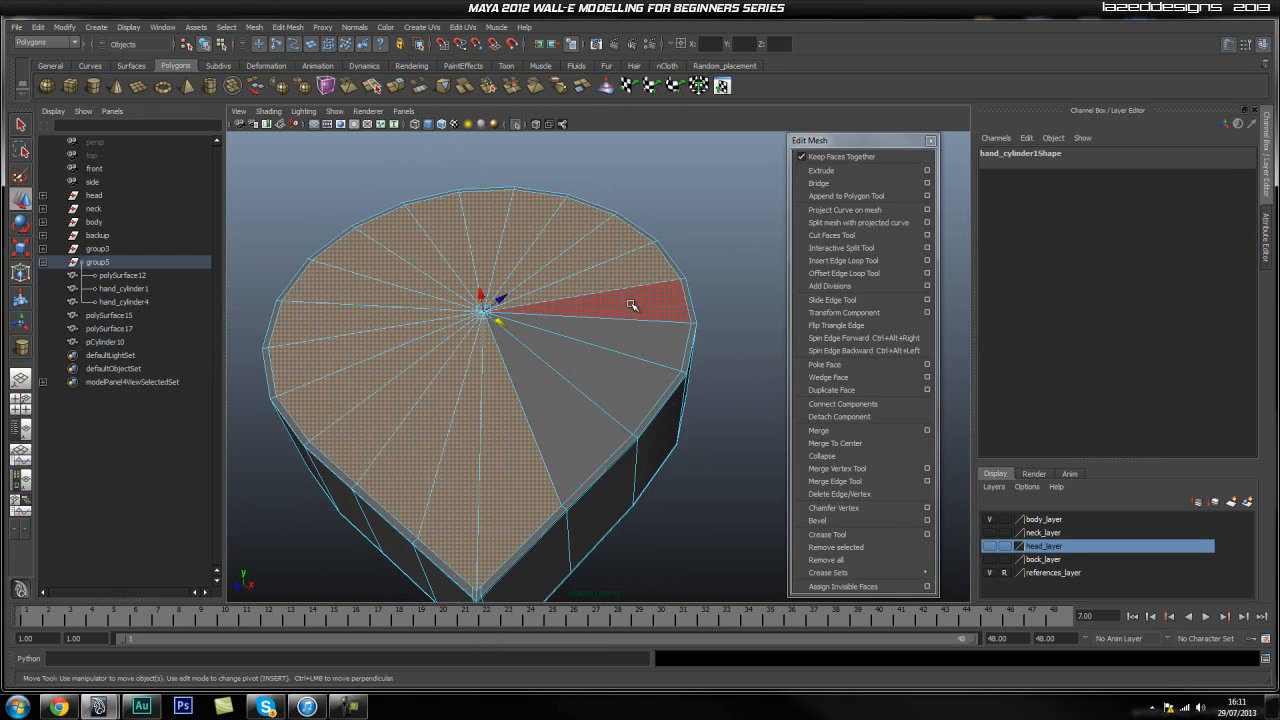
{"action": "left_click", "coordinate": [635, 307], "text": "shift"}
{"action": "left_click", "coordinate": [617, 376], "text": "shift"}
{"action": "left_click", "coordinate": [556, 409], "text": "shift"}
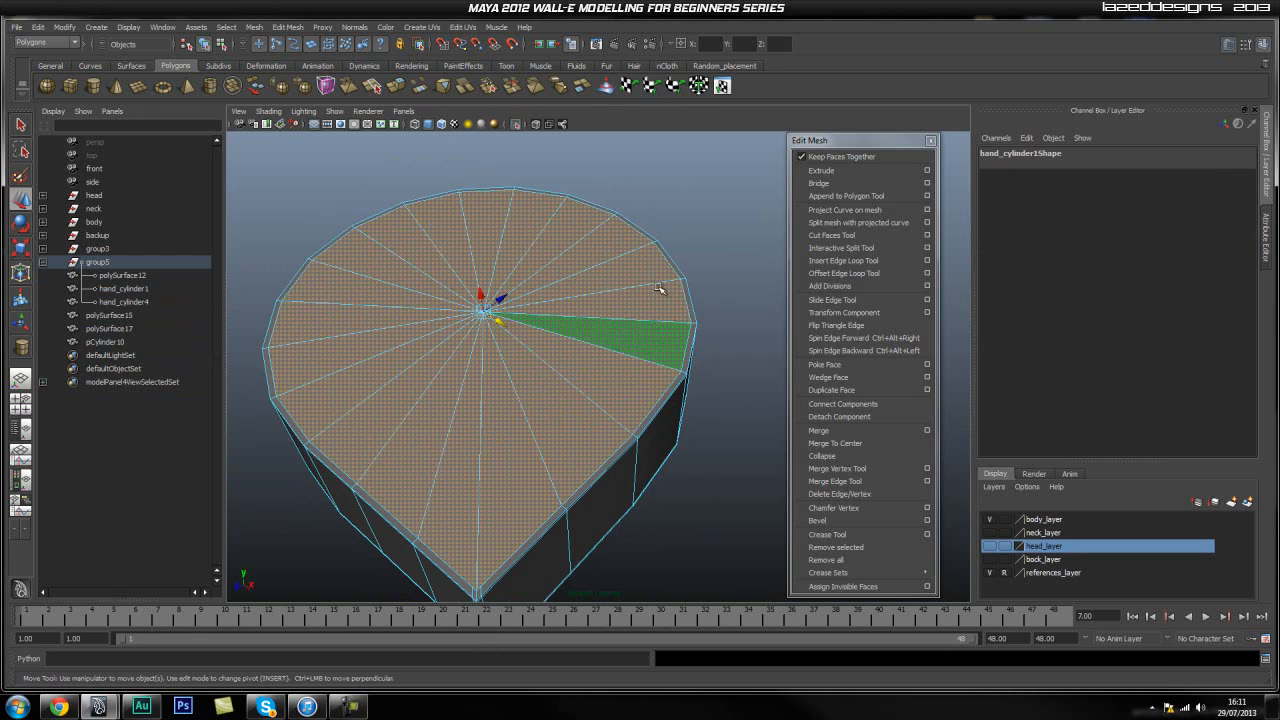
{"action": "left_click", "coordinate": [820, 170]}
{"action": "key", "text": "r"}
{"action": "left_click_drag", "start_coordinate": [484, 311], "coordinate": [423, 369]}
Delete the two extra edges beside the centre edge at the pointed corner of the cap's border ring.
{"action": "left_click_drag", "start_coordinate": [534, 471], "coordinate": [551, 423], "text": "alt"}
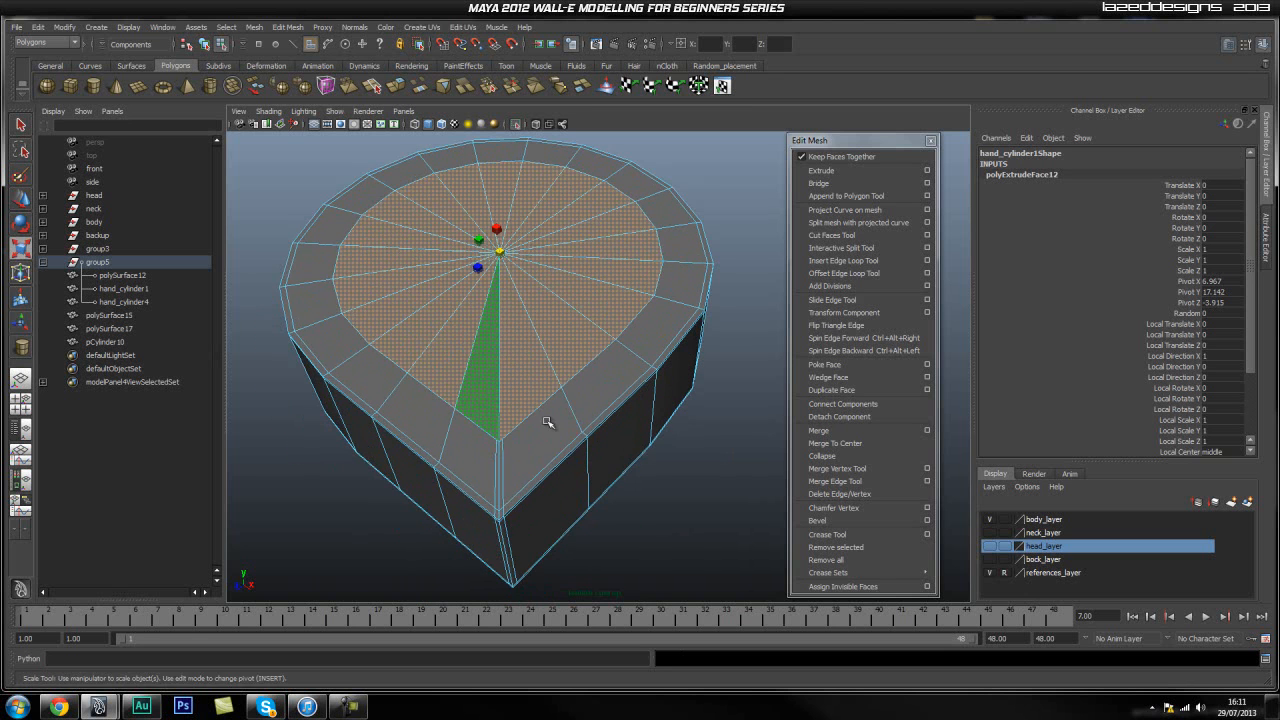
{"action": "key", "text": "q"}
{"action": "right_click", "coordinate": [531, 425]}
{"action": "left_click_drag", "start_coordinate": [520, 495], "coordinate": [528, 406], "text": "alt"}
{"action": "left_click", "coordinate": [522, 404]}
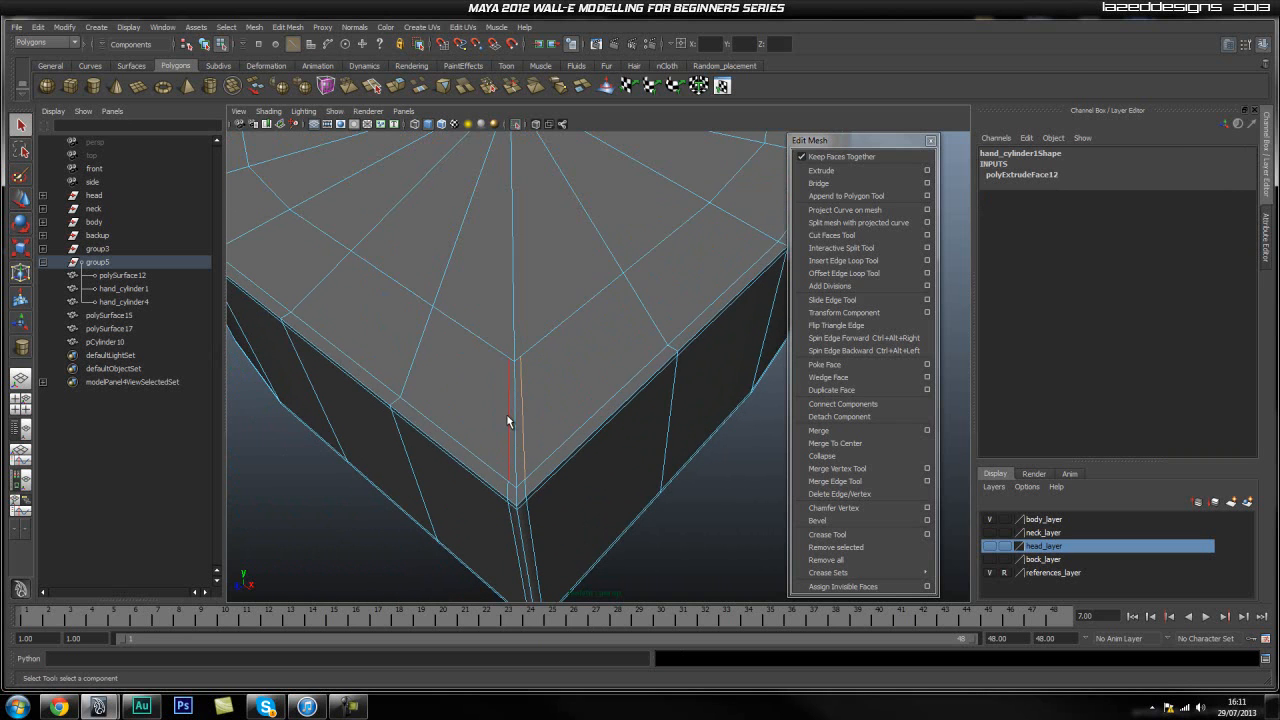
{"action": "right_click_drag", "start_coordinate": [470, 405], "coordinate": [428, 410], "text": "shift"}
Delete all the inner triangular faces of hand_cylinder1's cap, leaving only the outer border ring.
{"action": "left_click_drag", "start_coordinate": [535, 296], "coordinate": [526, 368], "text": "alt"}
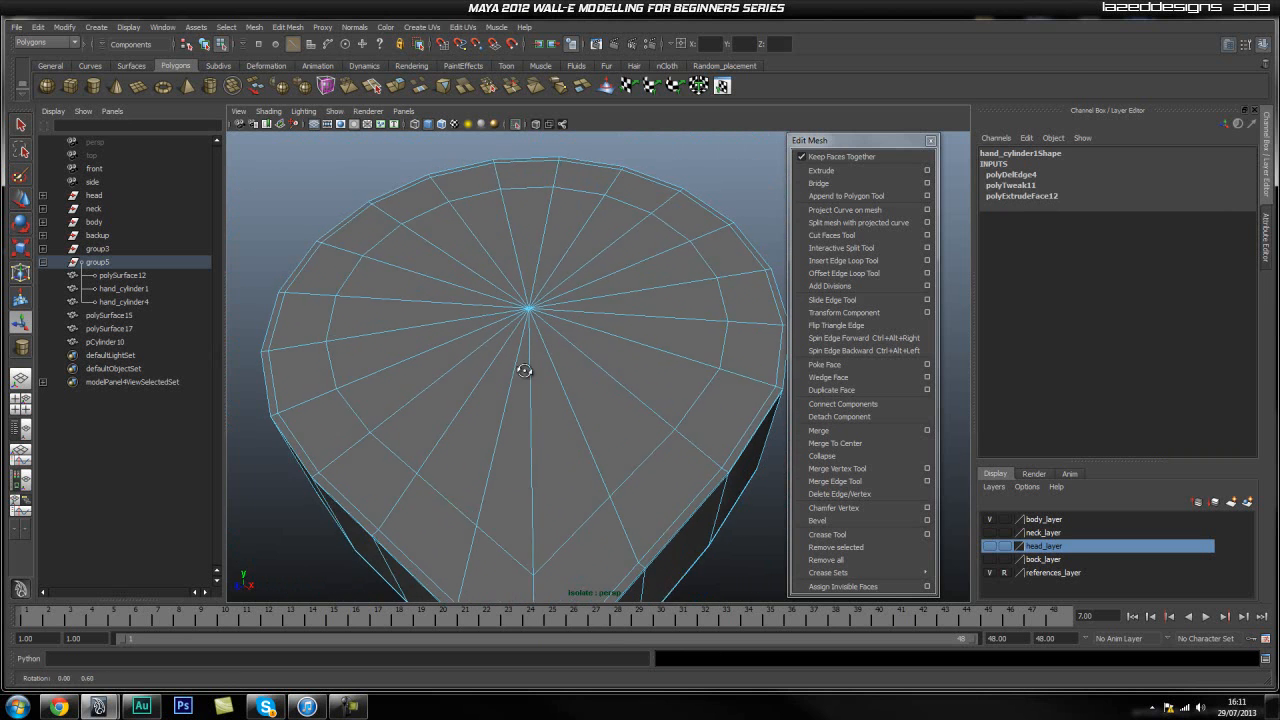
{"action": "left_click", "coordinate": [540, 466]}
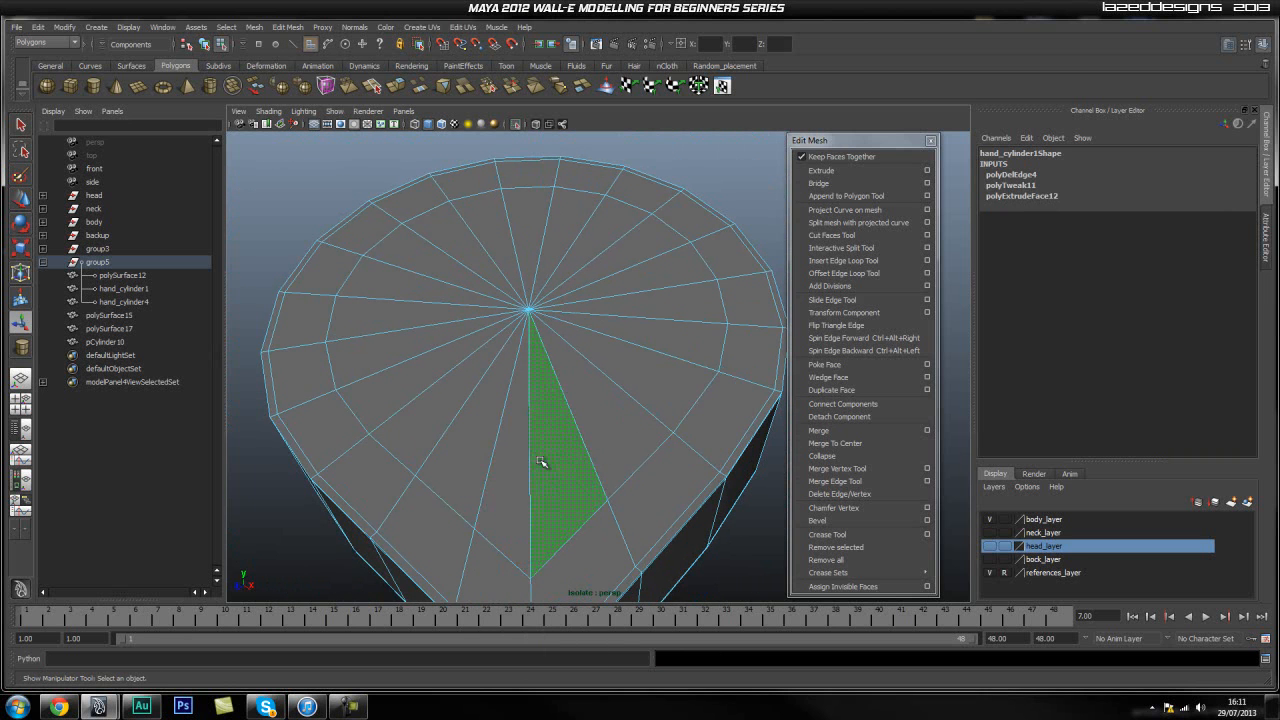
{"action": "left_click", "coordinate": [476, 452], "text": "shift"}
{"action": "left_click", "coordinate": [426, 414], "text": "shift"}
{"action": "left_click", "coordinate": [404, 386], "text": "shift"}
{"action": "left_click", "coordinate": [398, 354], "text": "shift"}
{"action": "left_click", "coordinate": [404, 310], "text": "shift"}
{"action": "left_click", "coordinate": [407, 286], "text": "shift"}
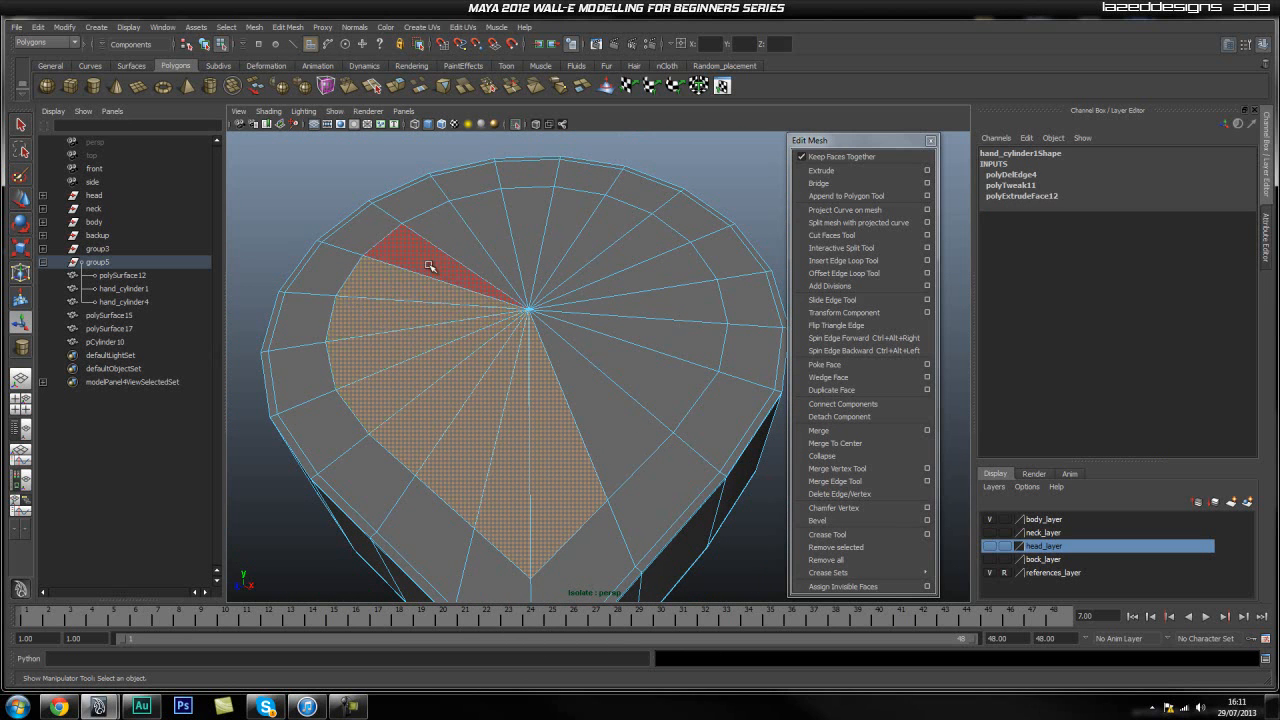
{"action": "left_click", "coordinate": [427, 267], "text": "shift"}
{"action": "left_click", "coordinate": [458, 240], "text": "shift"}
{"action": "left_click", "coordinate": [495, 228], "text": "shift"}
{"action": "left_click", "coordinate": [535, 225], "text": "shift"}
{"action": "left_click", "coordinate": [572, 226], "text": "shift"}
{"action": "left_click", "coordinate": [603, 228], "text": "shift"}
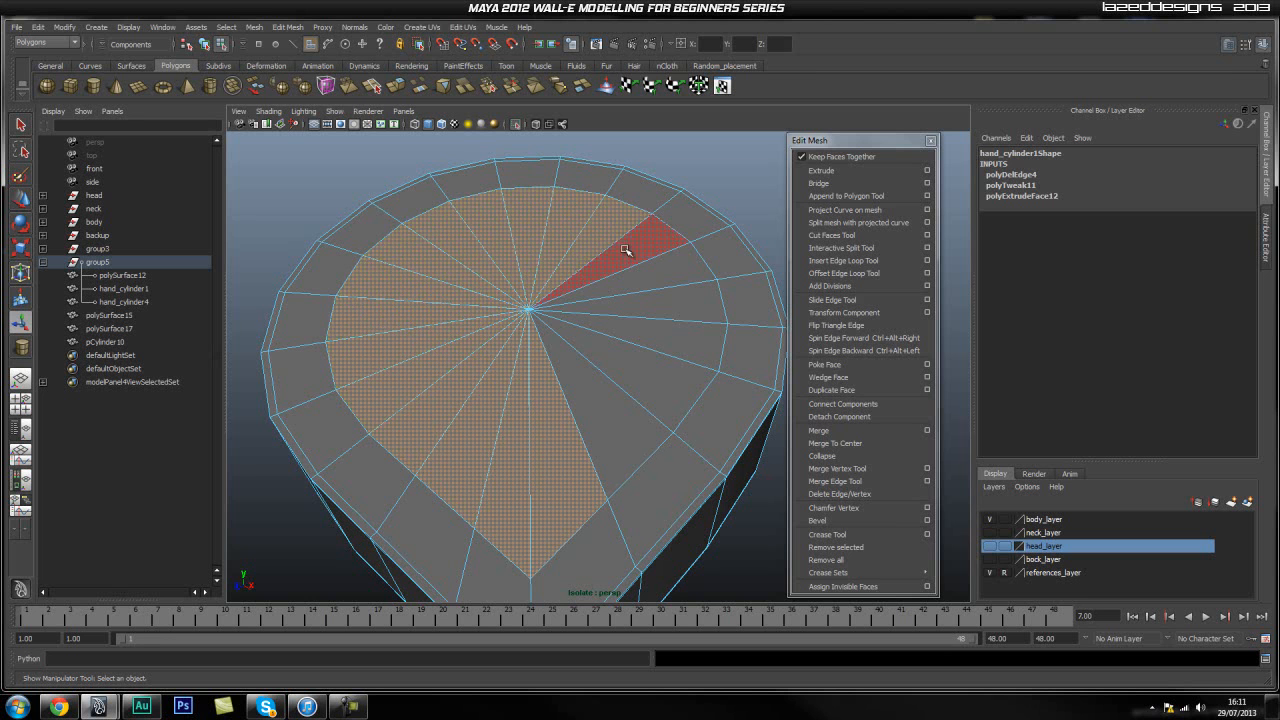
{"action": "left_click", "coordinate": [621, 246], "text": "shift"}
{"action": "left_click", "coordinate": [650, 272], "text": "shift"}
{"action": "left_click", "coordinate": [657, 303], "text": "shift"}
{"action": "left_click", "coordinate": [652, 338], "text": "shift"}
{"action": "left_click", "coordinate": [640, 375], "text": "shift"}
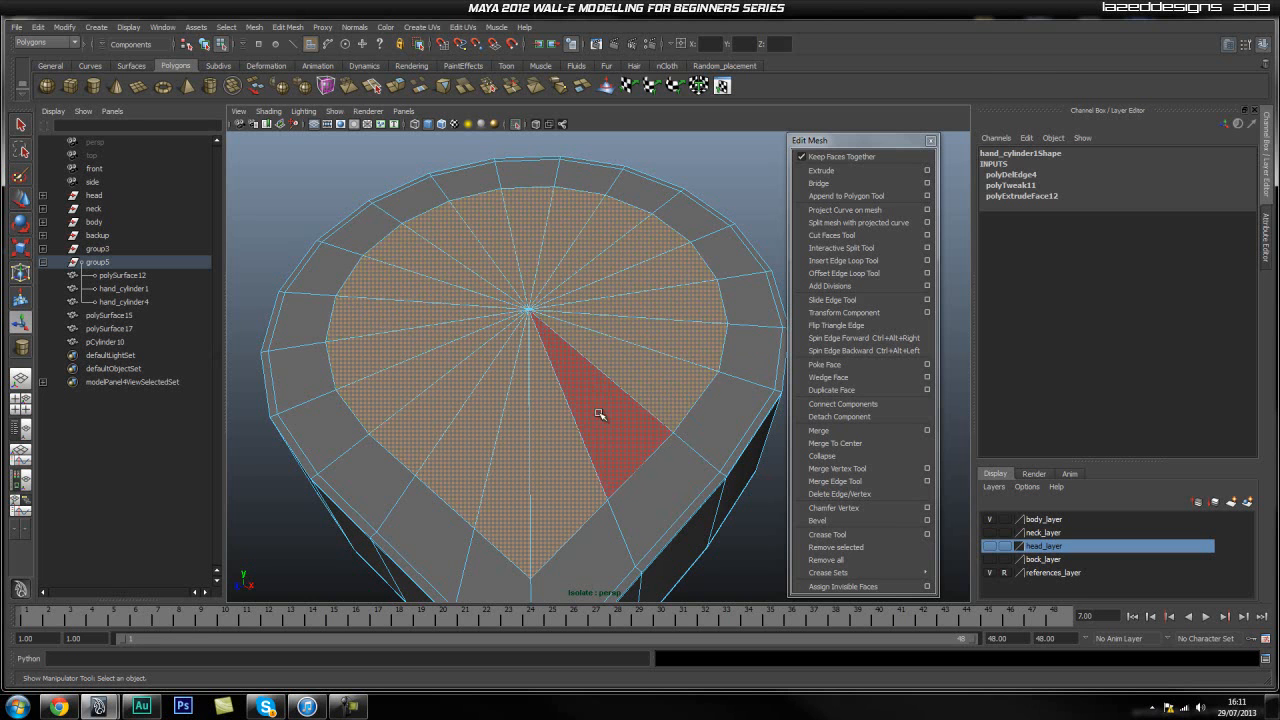
{"action": "left_click", "coordinate": [609, 401], "text": "shift"}
{"action": "key", "text": "Delete"}
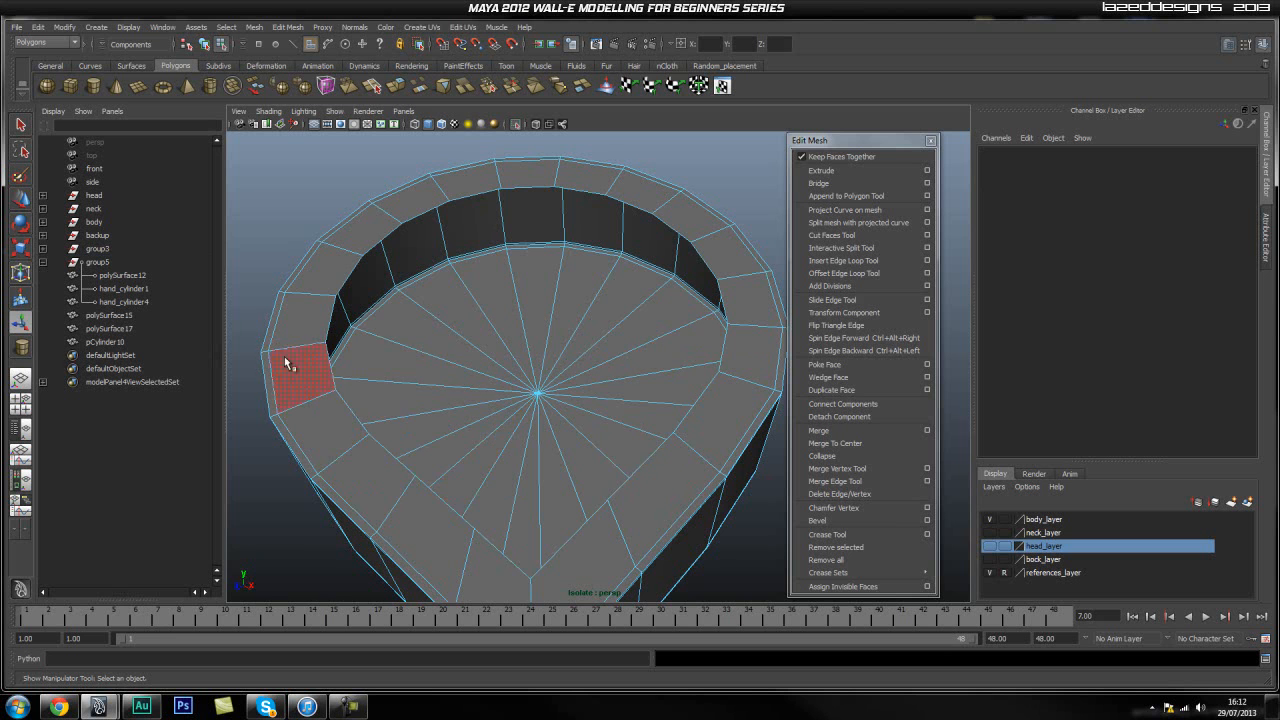
Bring back the full model, select hand_cylinder1 together with pCylinder10, and isolate the two objects.
{"action": "left_click", "coordinate": [110, 341]}
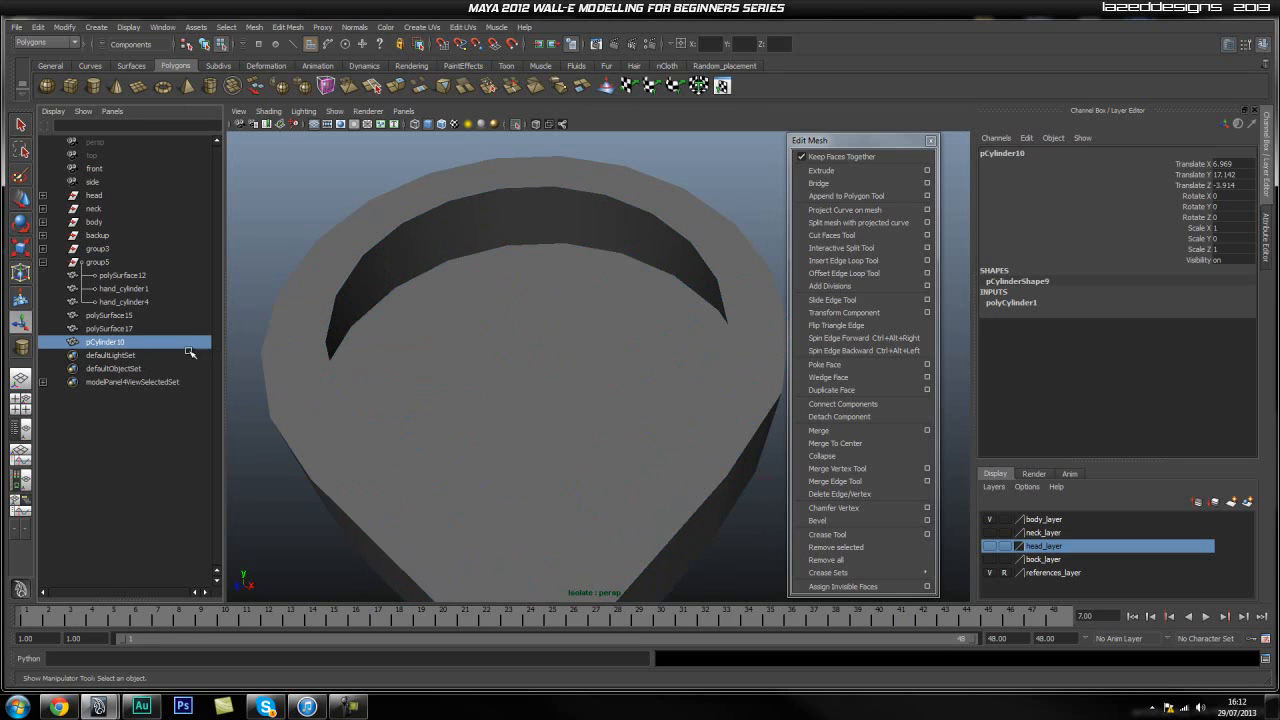
{"action": "scroll", "coordinate": [464, 388], "scroll_direction": "down", "scroll_amount": 3}
{"action": "scroll", "coordinate": [464, 388], "scroll_direction": "up", "scroll_amount": 3}
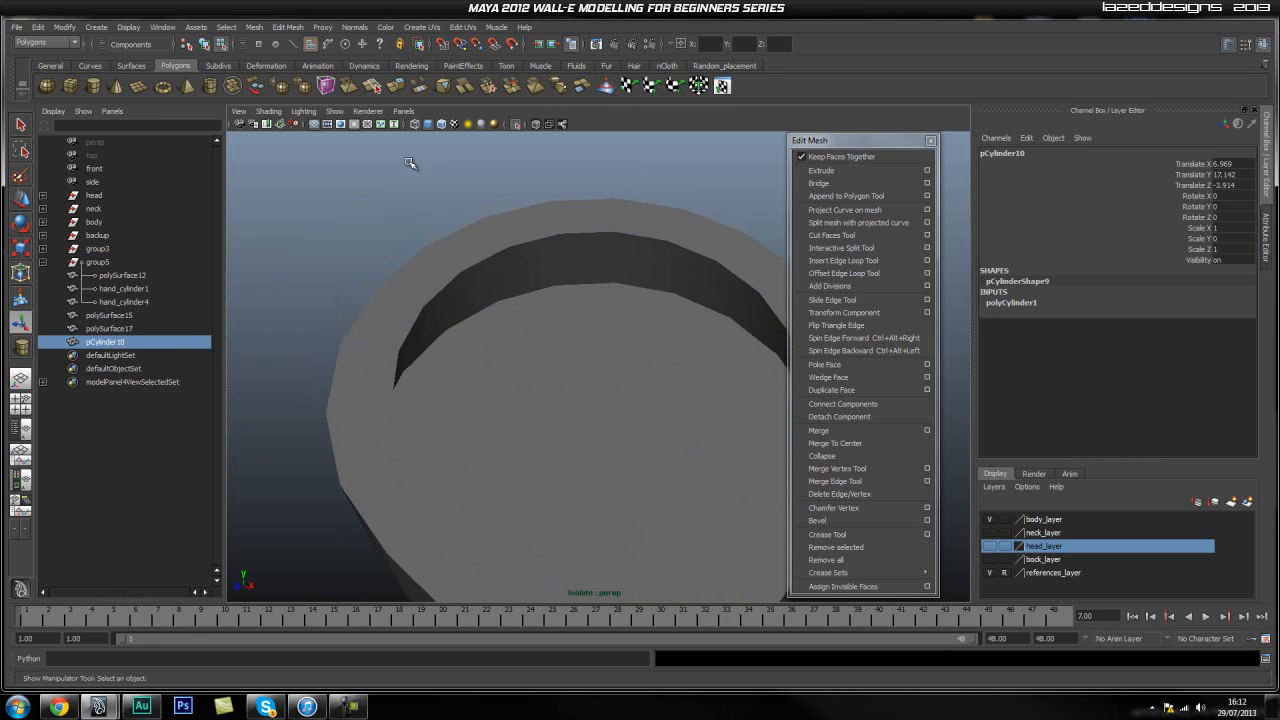
{"action": "left_click", "coordinate": [515, 125]}
{"action": "left_click", "coordinate": [390, 363]}
{"action": "left_click", "coordinate": [515, 125]}
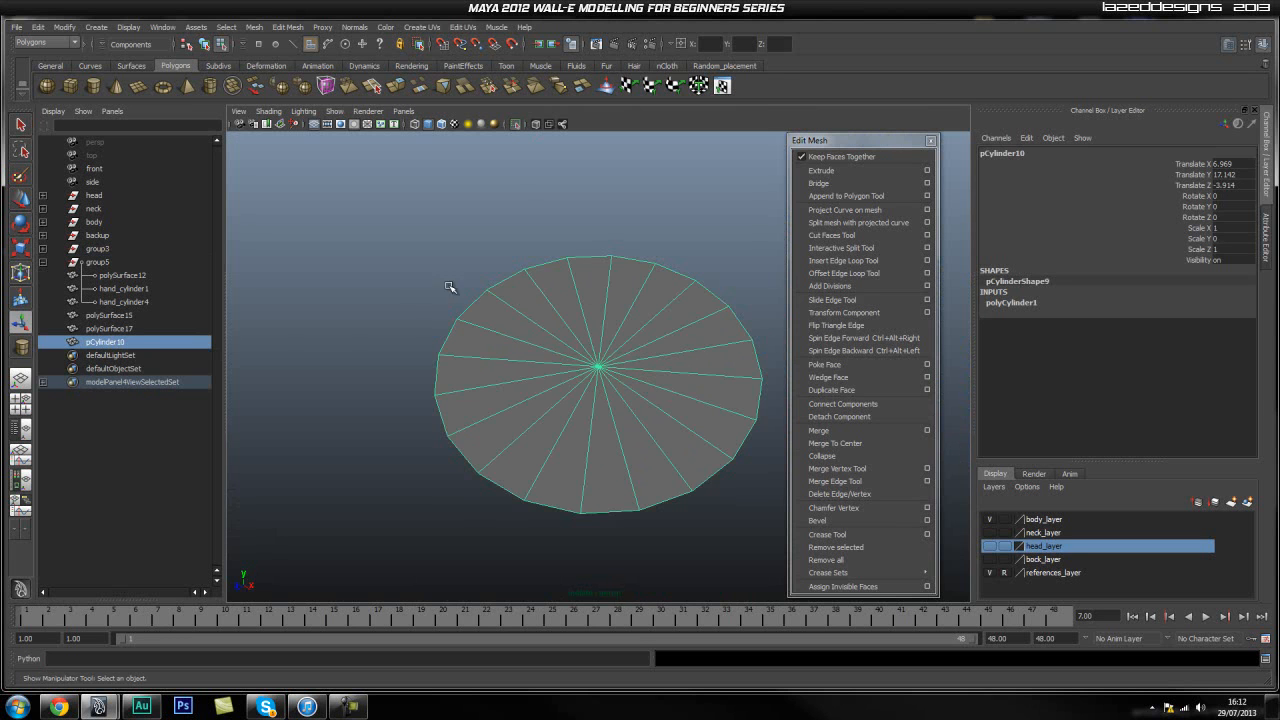
{"action": "left_click", "coordinate": [130, 329]}
{"action": "left_click", "coordinate": [516, 125]}
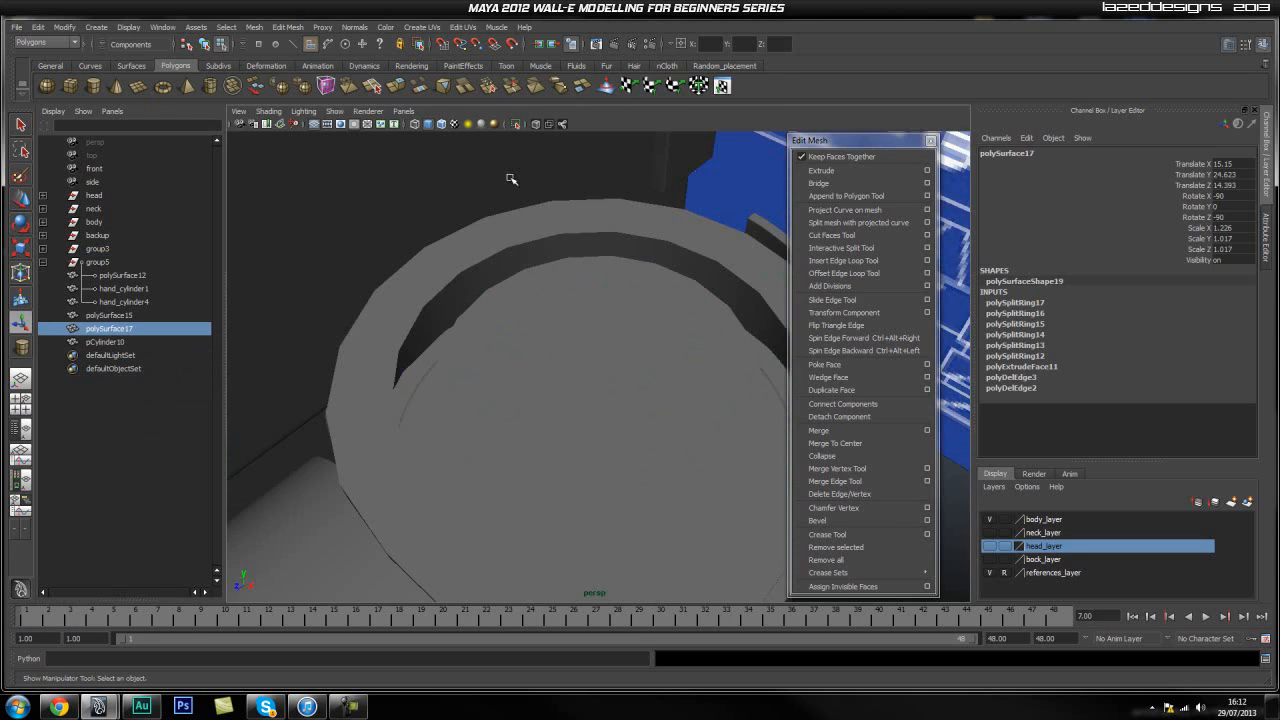
{"action": "right_click_drag", "start_coordinate": [509, 243], "coordinate": [549, 371]}
{"action": "key", "text": "q"}
{"action": "right_click_drag", "start_coordinate": [471, 243], "coordinate": [461, 246]}
{"action": "left_click", "coordinate": [461, 246]}
{"action": "left_click", "coordinate": [584, 365], "text": "shift"}
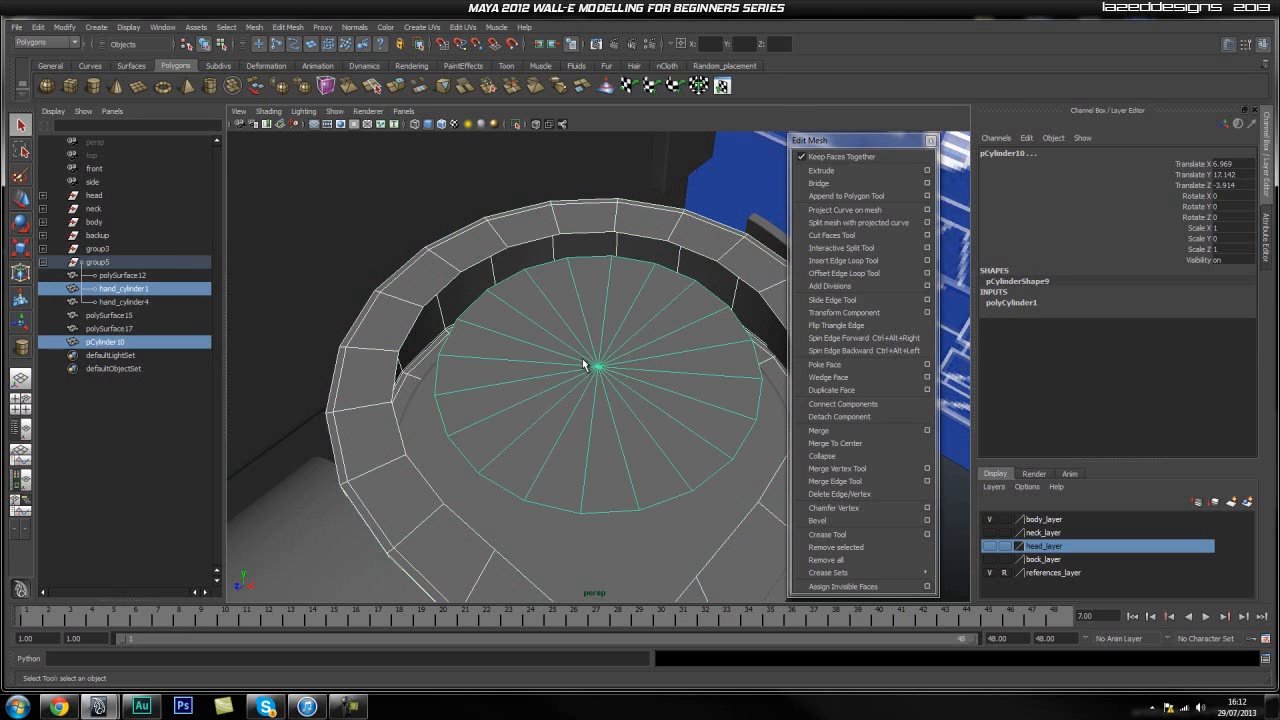
{"action": "left_click", "coordinate": [516, 125]}
Combine hand_cylinder1 and pCylinder10 into a single mesh.
{"action": "middle_click_drag", "start_coordinate": [615, 297], "coordinate": [564, 279], "text": "alt"}
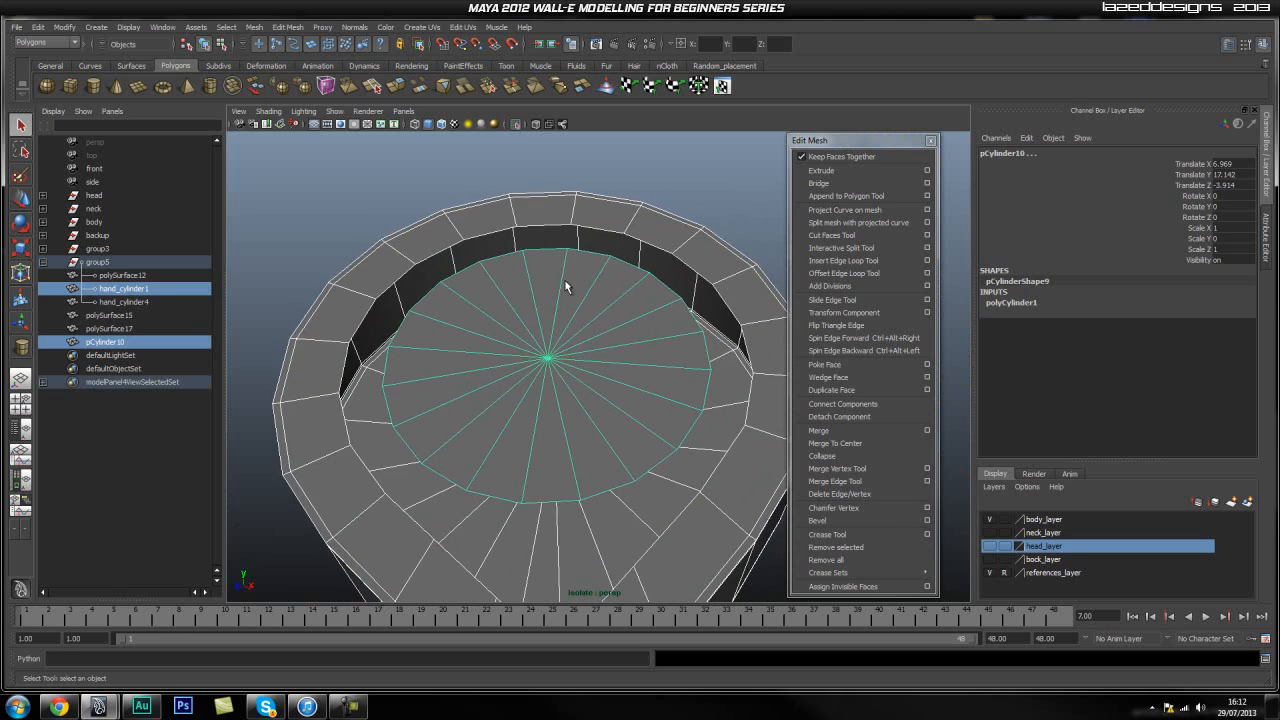
{"action": "left_click", "coordinate": [698, 219]}
{"action": "left_click", "coordinate": [694, 260]}
{"action": "left_click", "coordinate": [562, 360], "text": "shift"}
{"action": "middle_click_drag", "start_coordinate": [518, 394], "coordinate": [481, 365], "text": "alt"}
{"action": "left_click_drag", "start_coordinate": [481, 365], "coordinate": [490, 357], "text": "alt"}
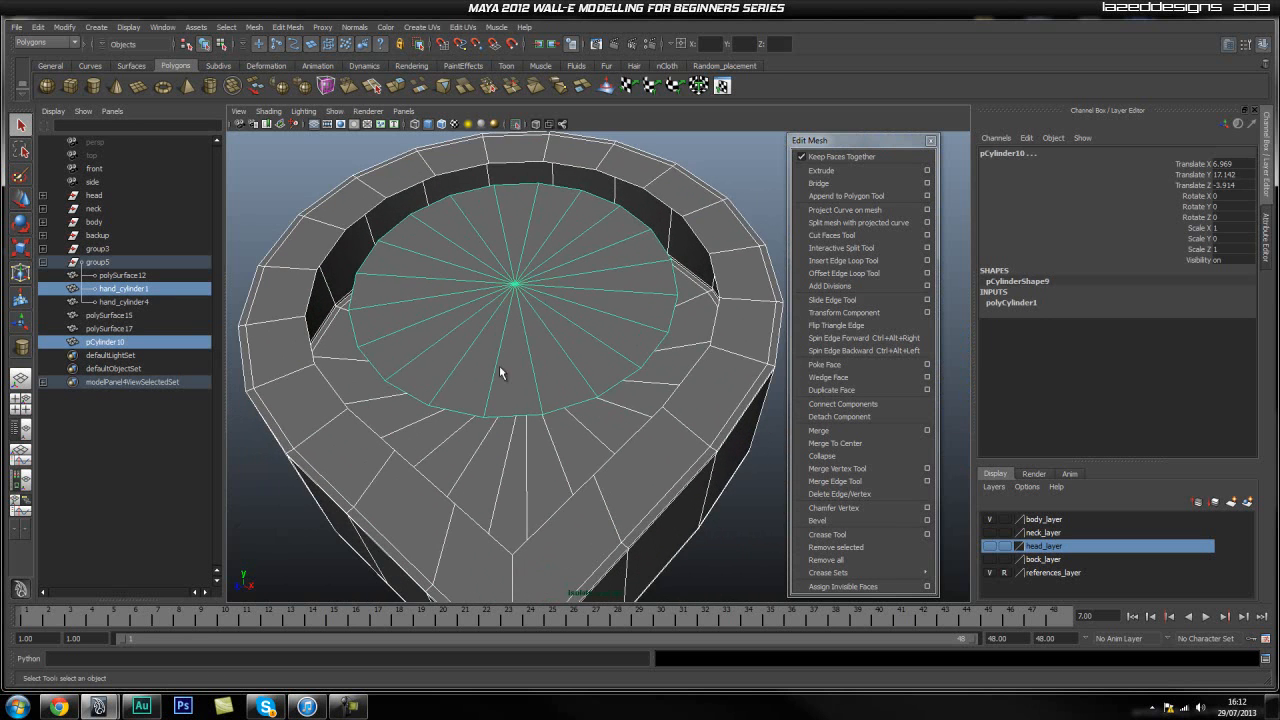
{"action": "left_click", "coordinate": [254, 27]}
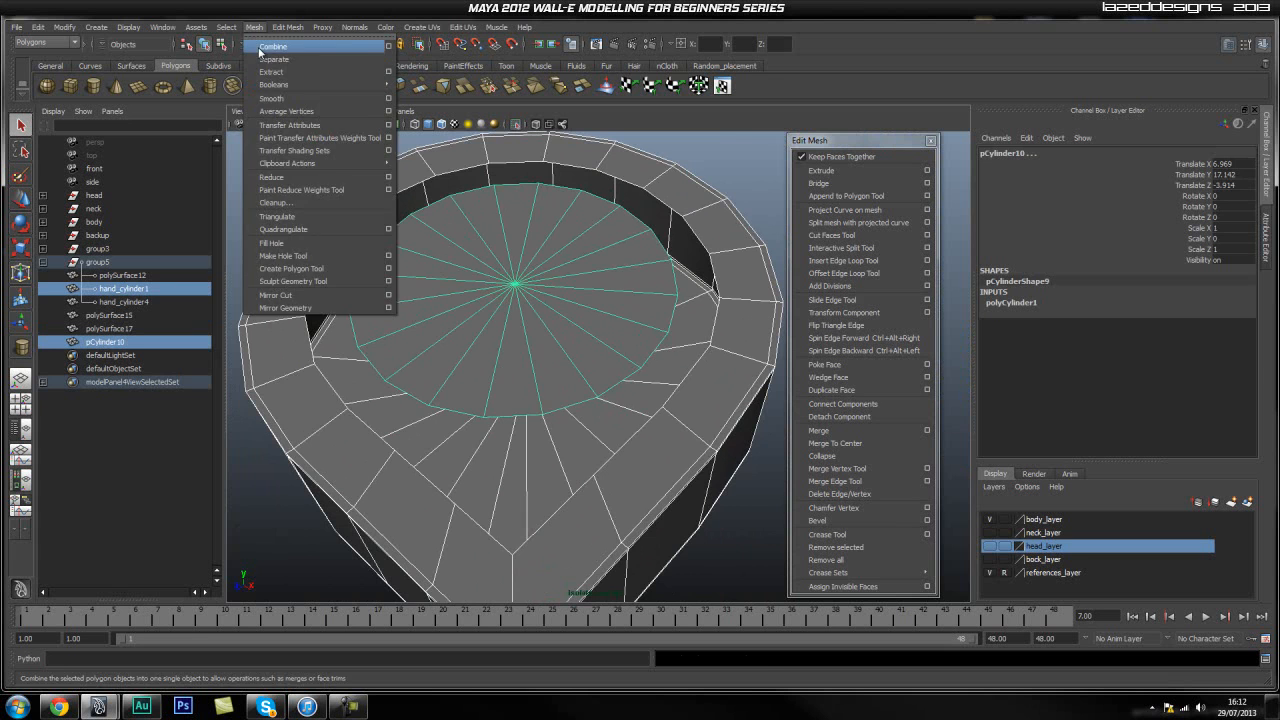
{"action": "left_click", "coordinate": [272, 43]}
Select the combined mesh and isolate it in the view.
{"action": "left_click", "coordinate": [104, 341]}
{"action": "left_click", "coordinate": [105, 354]}
{"action": "left_click", "coordinate": [516, 127]}
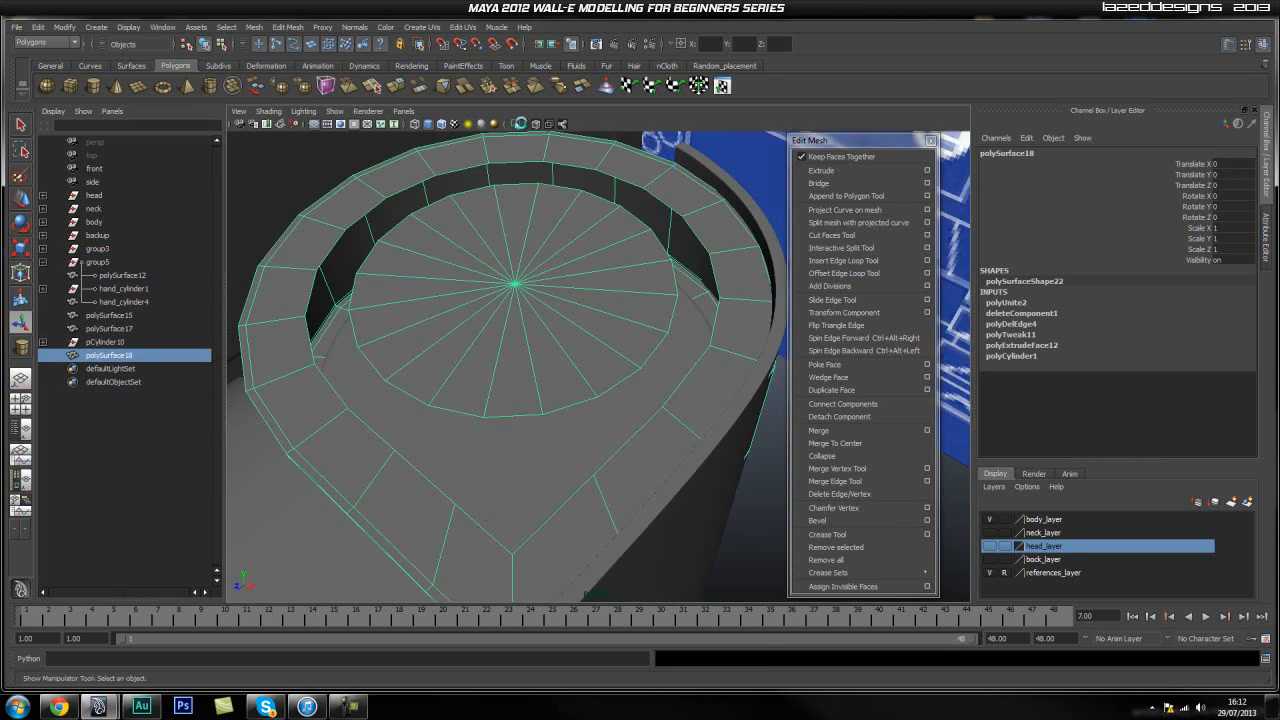
{"action": "left_click", "coordinate": [513, 124]}
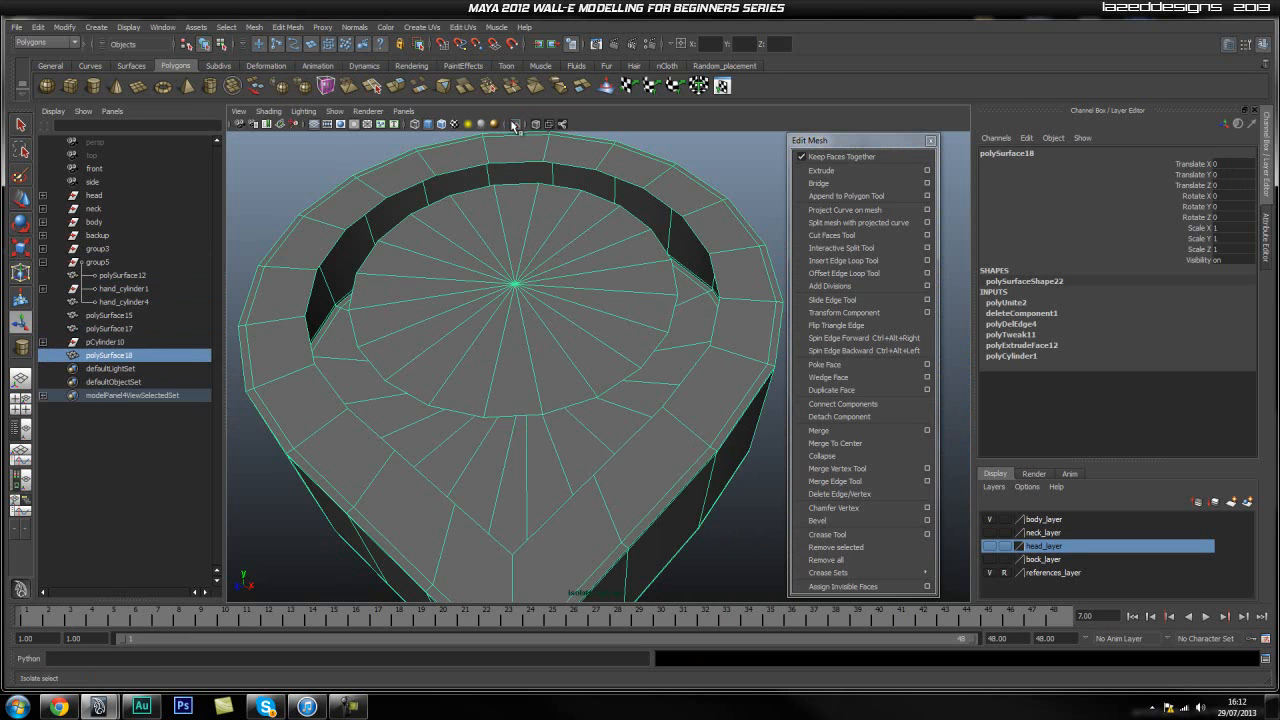
Merge the opening's outer vertices along its upper and right side onto the matching vertices of the round disc with the Merge Vertex Tool.
{"action": "left_click_drag", "start_coordinate": [439, 203], "coordinate": [634, 166], "text": "alt"}
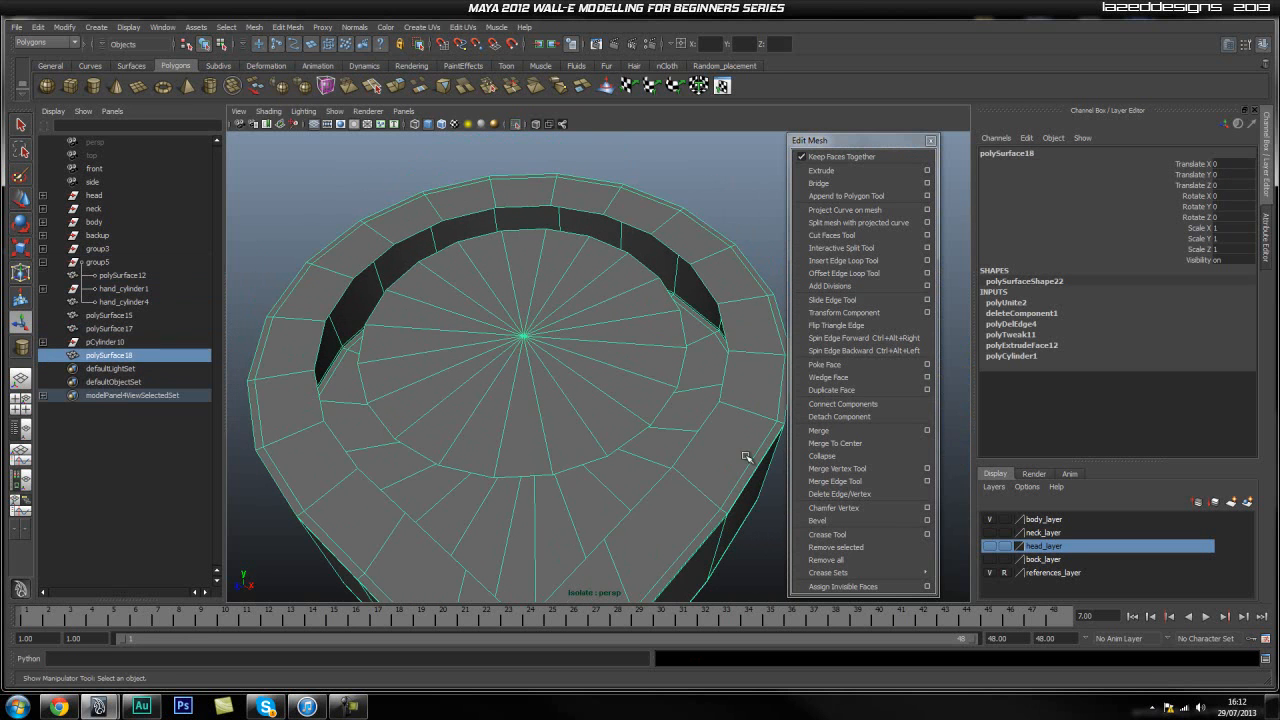
{"action": "left_click_drag", "start_coordinate": [574, 515], "coordinate": [588, 490], "text": "alt"}
{"action": "left_click_drag", "start_coordinate": [562, 253], "coordinate": [530, 285], "text": "alt"}
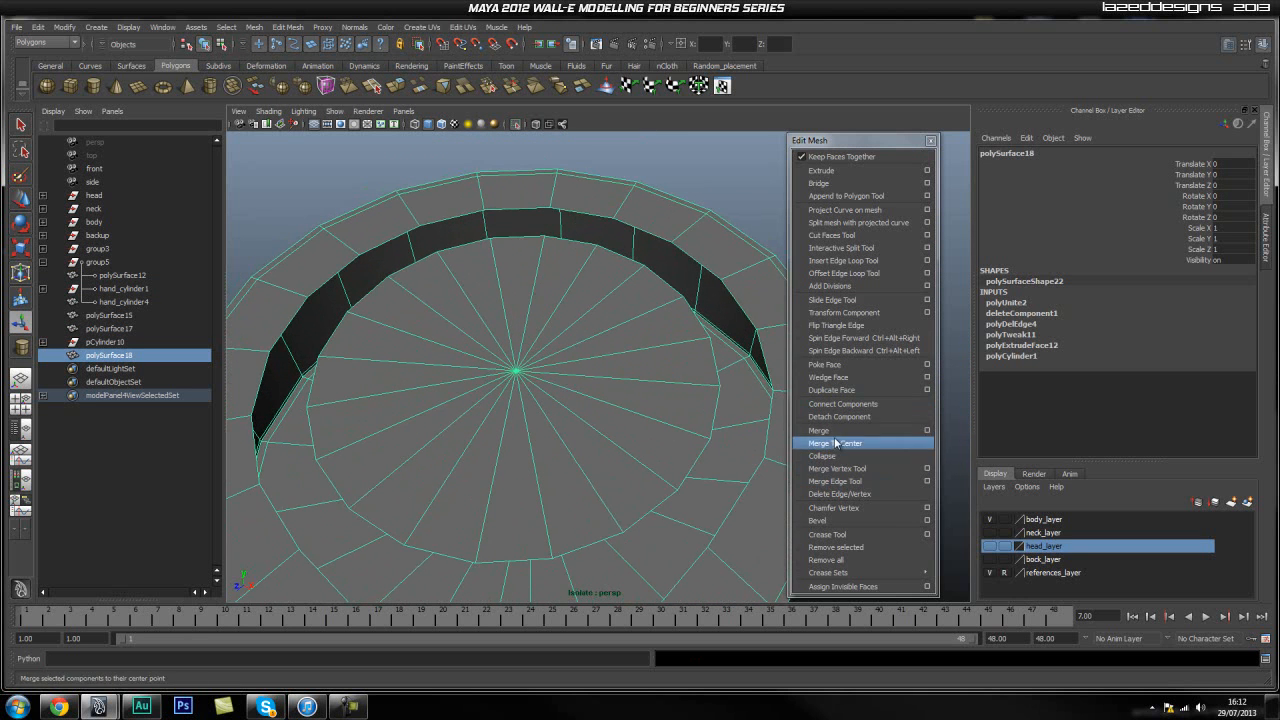
{"action": "left_click", "coordinate": [845, 470]}
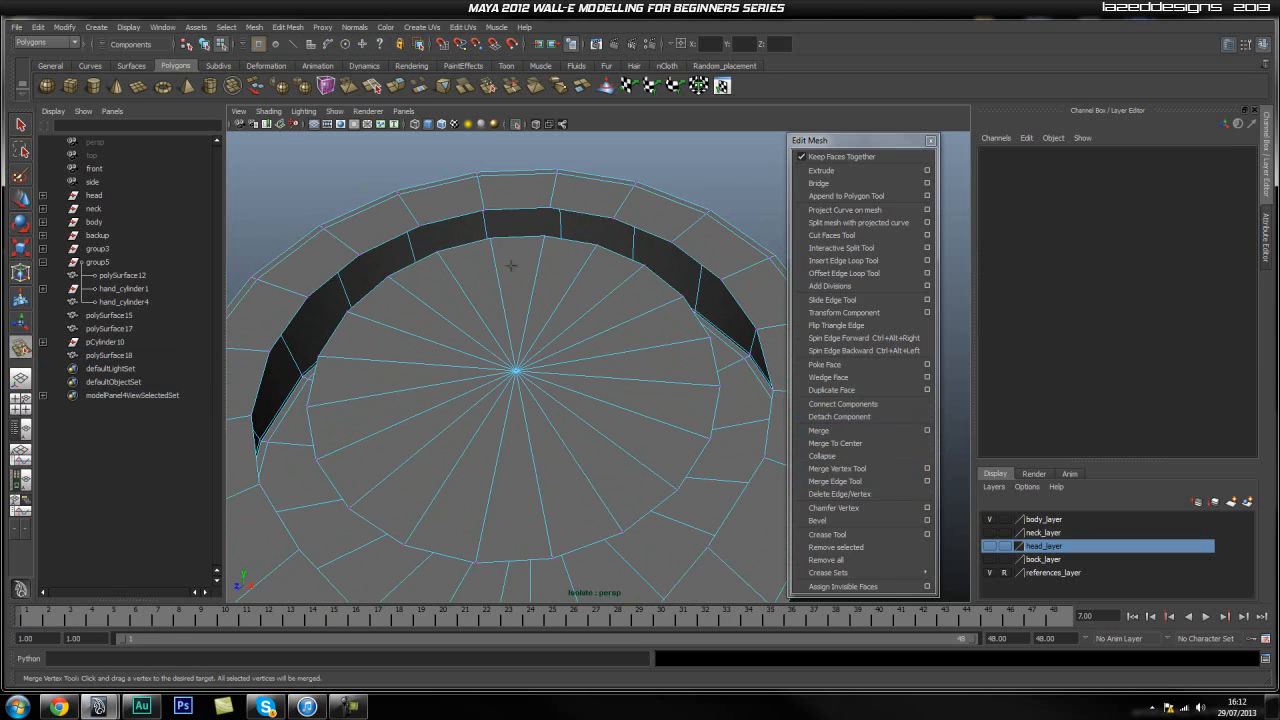
{"action": "left_click_drag", "start_coordinate": [485, 212], "coordinate": [684, 298]}
{"action": "left_click_drag", "start_coordinate": [724, 340], "coordinate": [710, 338]}
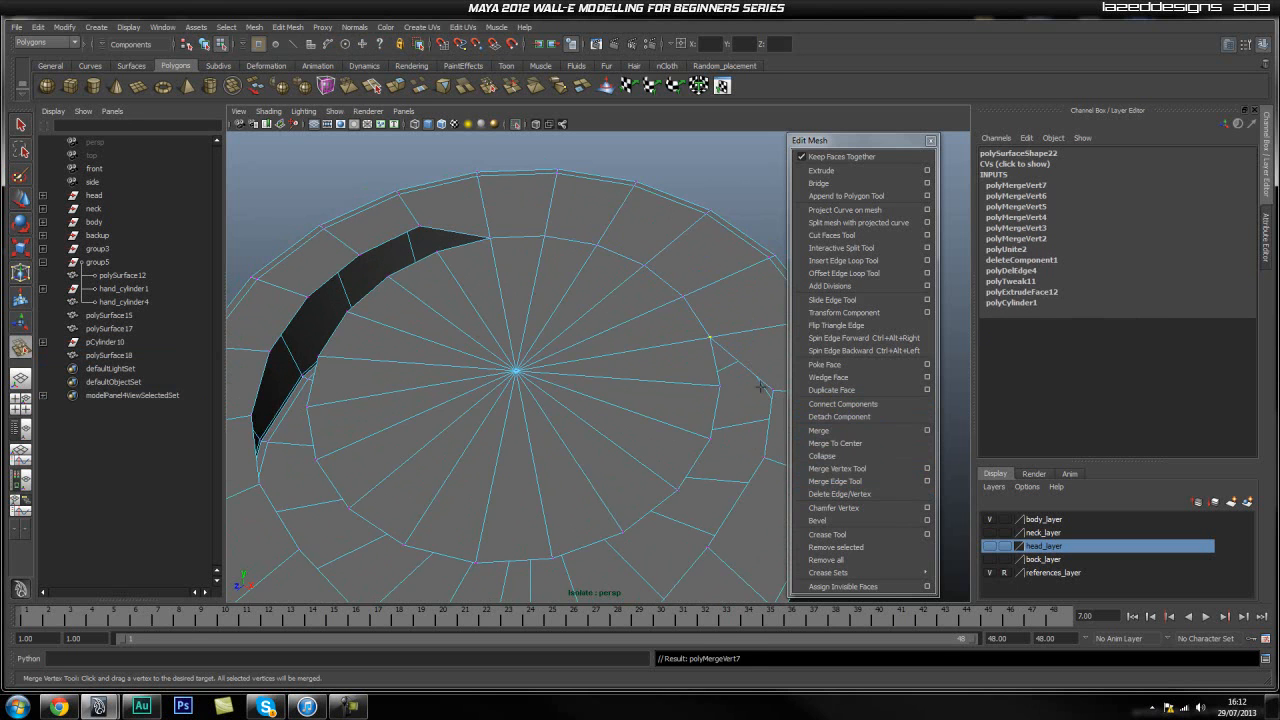
{"action": "left_click_drag", "start_coordinate": [722, 388], "coordinate": [719, 386]}
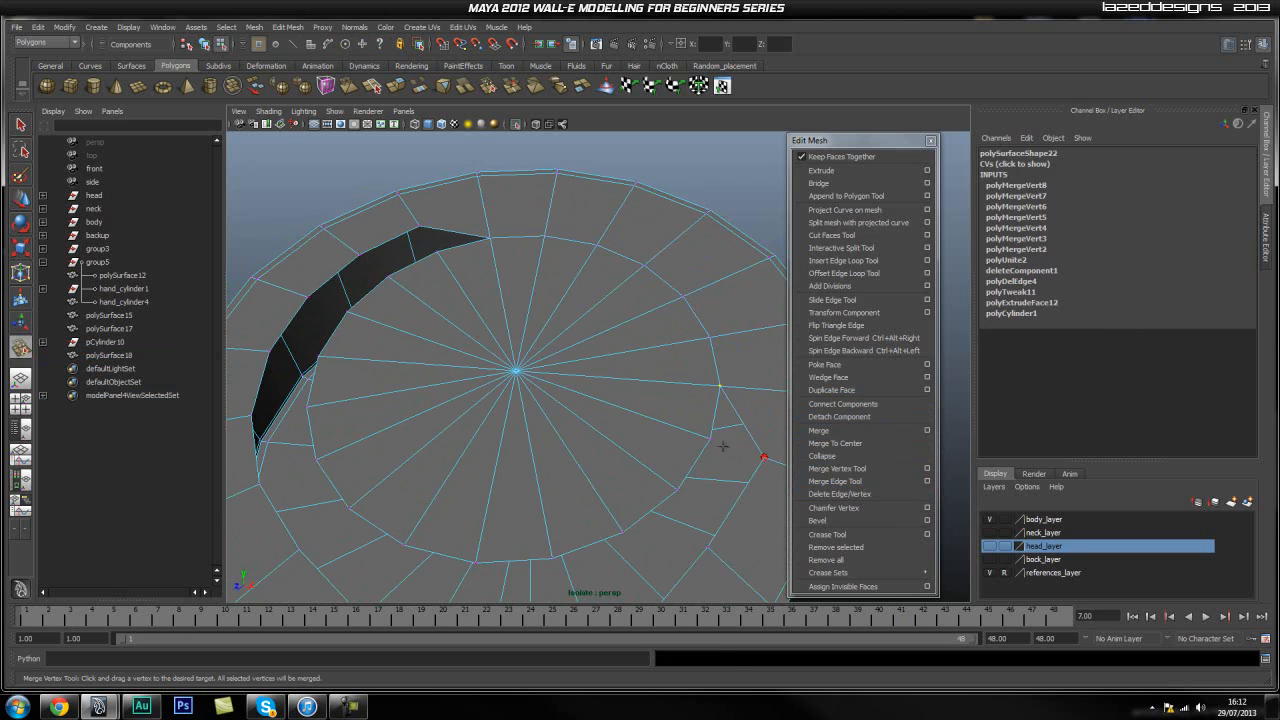
Merge the opening's vertices along the lower right and bottom onto the matching rim vertices of the disc.
{"action": "left_click_drag", "start_coordinate": [742, 447], "coordinate": [710, 438]}
{"action": "left_click_drag", "start_coordinate": [680, 494], "coordinate": [680, 494]}
{"action": "middle_click_drag", "start_coordinate": [680, 494], "coordinate": [637, 438], "text": "alt"}
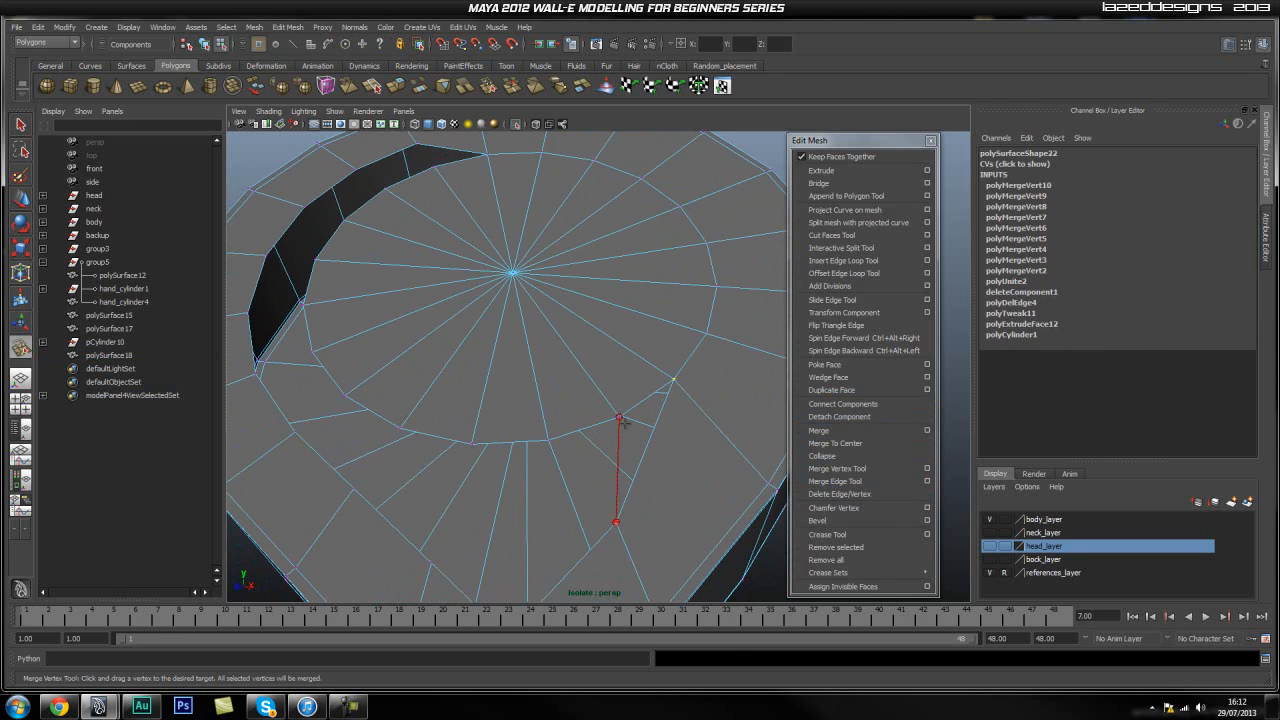
{"action": "left_click_drag", "start_coordinate": [673, 378], "coordinate": [620, 412]}
{"action": "middle_click_drag", "start_coordinate": [600, 457], "coordinate": [600, 410], "text": "alt"}
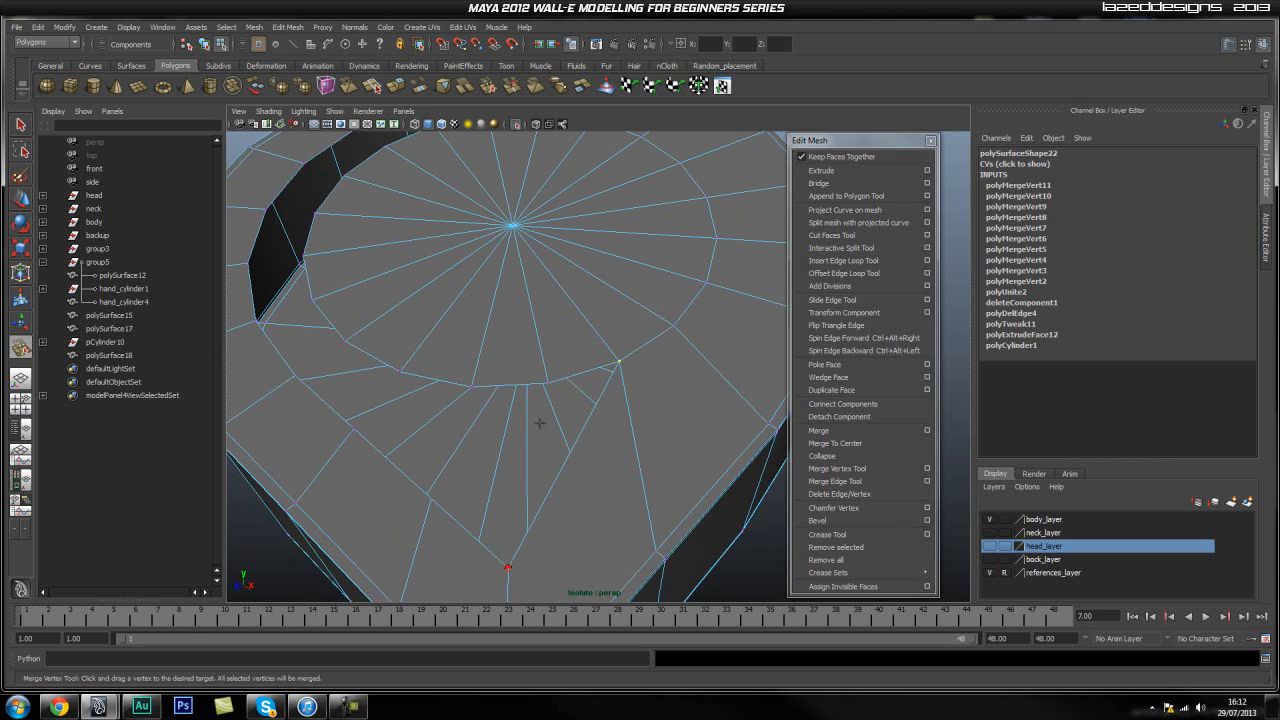
{"action": "left_click_drag", "start_coordinate": [548, 385], "coordinate": [548, 385]}
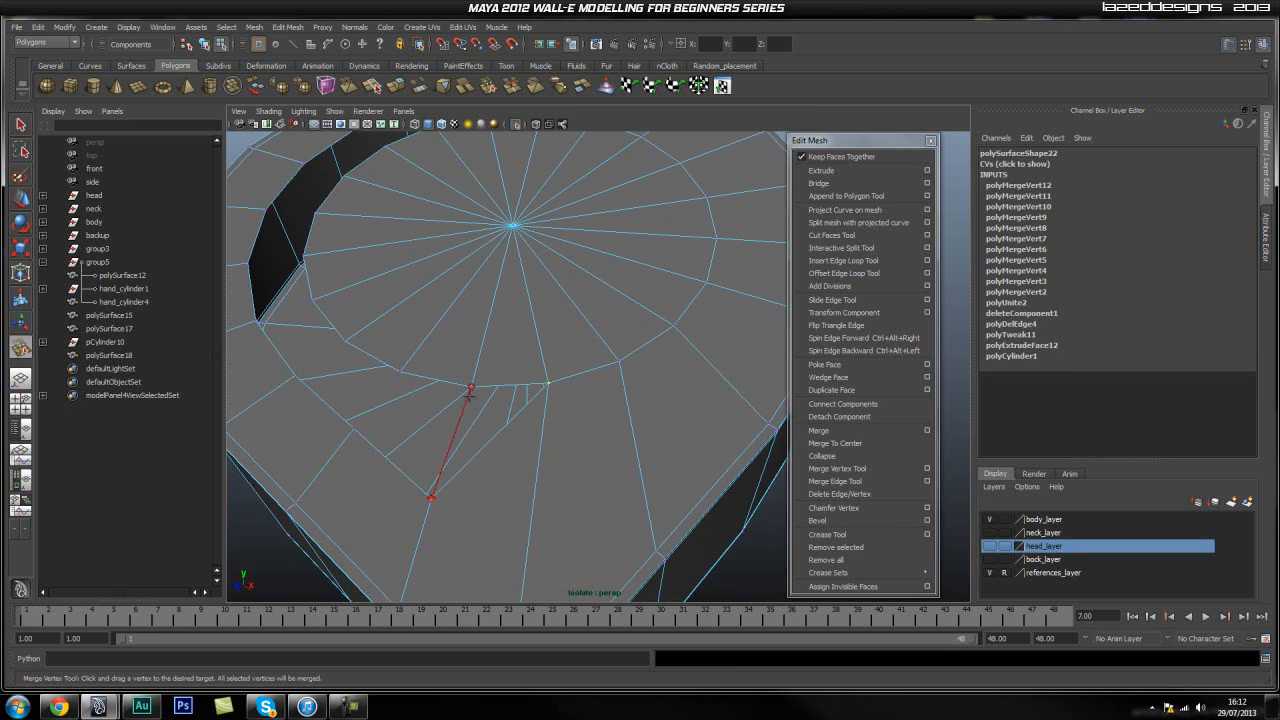
{"action": "left_click_drag", "start_coordinate": [467, 400], "coordinate": [471, 388]}
Merge the remaining vertices along the opening's left side onto the disc's rim, closing the gap completely.
{"action": "middle_click_drag", "start_coordinate": [405, 421], "coordinate": [503, 446], "text": "alt"}
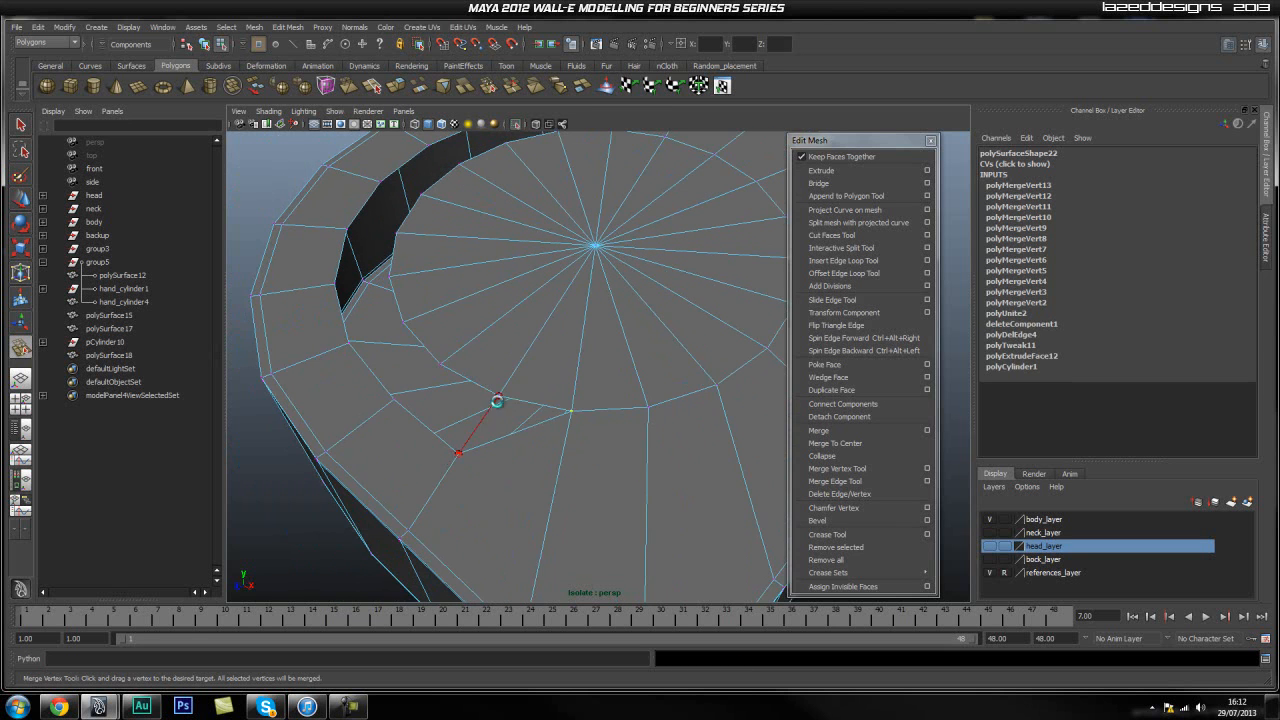
{"action": "left_click_drag", "start_coordinate": [497, 399], "coordinate": [497, 397]}
{"action": "left_click_drag", "start_coordinate": [394, 398], "coordinate": [348, 343]}
{"action": "left_click_drag", "start_coordinate": [348, 343], "coordinate": [399, 348], "text": "alt"}
{"action": "middle_click_drag", "start_coordinate": [355, 297], "coordinate": [359, 340], "text": "alt"}
{"action": "left_click_drag", "start_coordinate": [406, 344], "coordinate": [407, 344]}
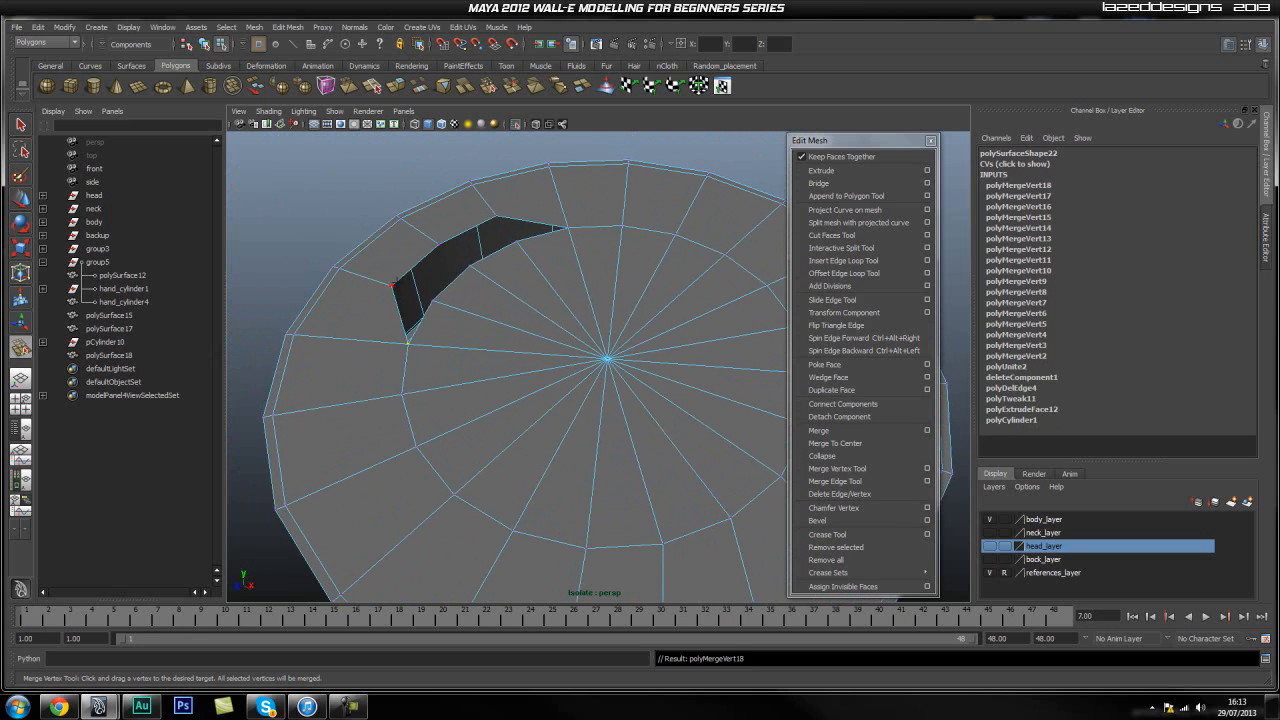
{"action": "left_click_drag", "start_coordinate": [431, 302], "coordinate": [497, 280]}
Select all the triangular faces of the round disc, extrude them, and scale the extrusion slightly inward to form a thin border.
{"action": "left_click_drag", "start_coordinate": [598, 287], "coordinate": [606, 371], "text": "alt"}
{"action": "key", "text": "q"}
{"action": "right_click_drag", "start_coordinate": [560, 382], "coordinate": [605, 316]}
{"action": "right_click_drag", "start_coordinate": [493, 397], "coordinate": [505, 420]}
{"action": "left_click", "coordinate": [531, 467]}
{"action": "left_click", "coordinate": [600, 440], "text": "shift"}
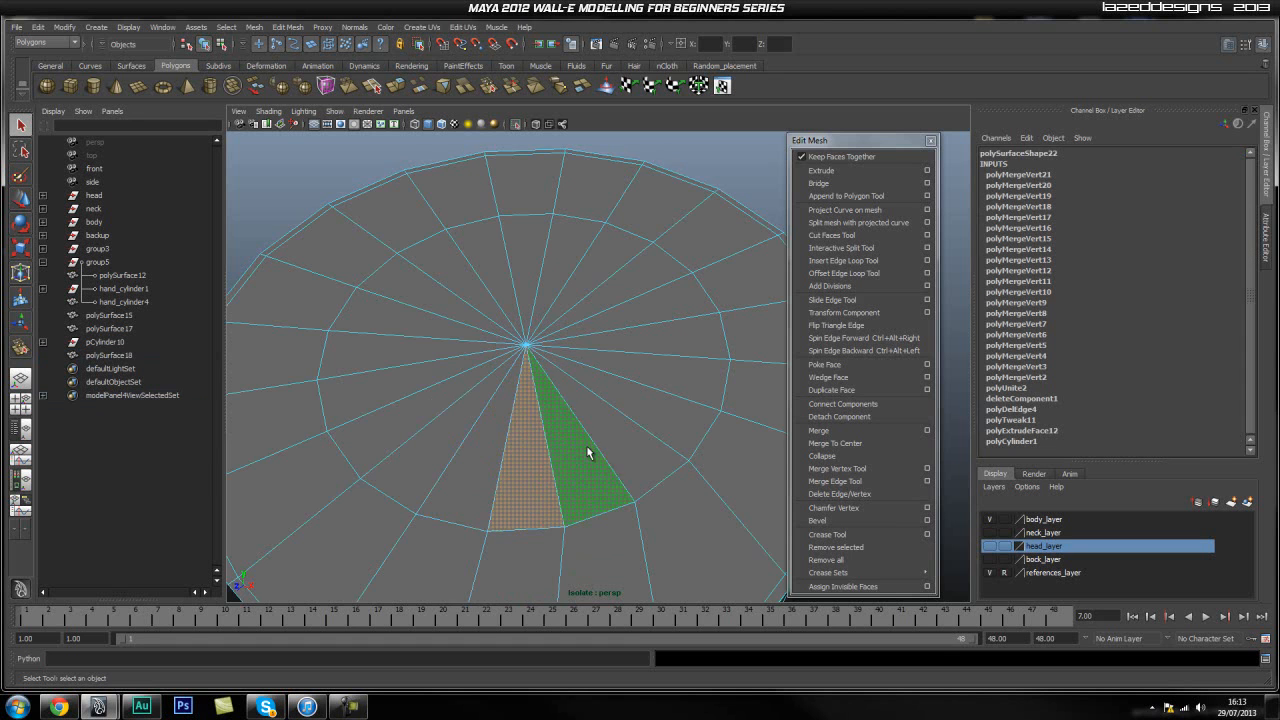
{"action": "left_click", "coordinate": [662, 415], "text": "shift"}
{"action": "left_click", "coordinate": [668, 375], "text": "shift"}
{"action": "left_click", "coordinate": [666, 338], "text": "shift"}
{"action": "left_click", "coordinate": [655, 308], "text": "shift"}
{"action": "left_click", "coordinate": [600, 250], "text": "shift"}
{"action": "left_click", "coordinate": [568, 234], "text": "shift"}
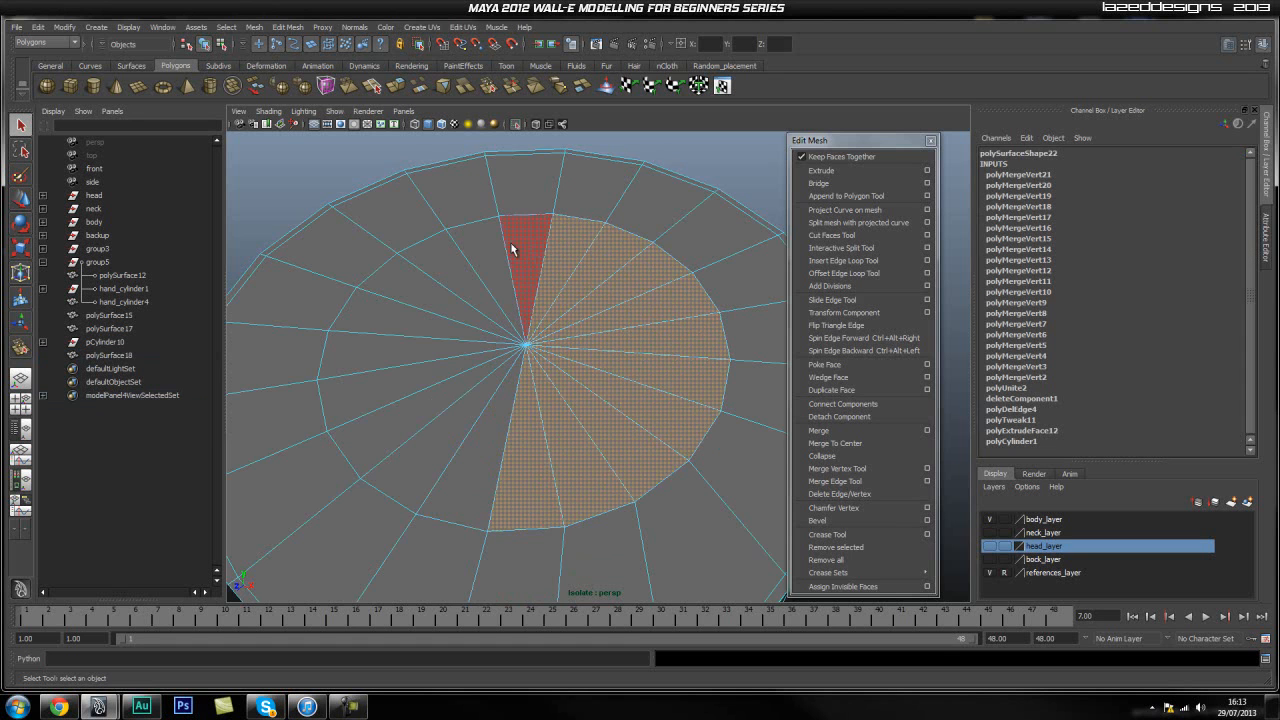
{"action": "left_click", "coordinate": [518, 240], "text": "shift"}
{"action": "left_click", "coordinate": [478, 257], "text": "shift"}
{"action": "left_click", "coordinate": [434, 279], "text": "shift"}
{"action": "left_click", "coordinate": [405, 300], "text": "shift"}
{"action": "left_click", "coordinate": [380, 318], "text": "shift"}
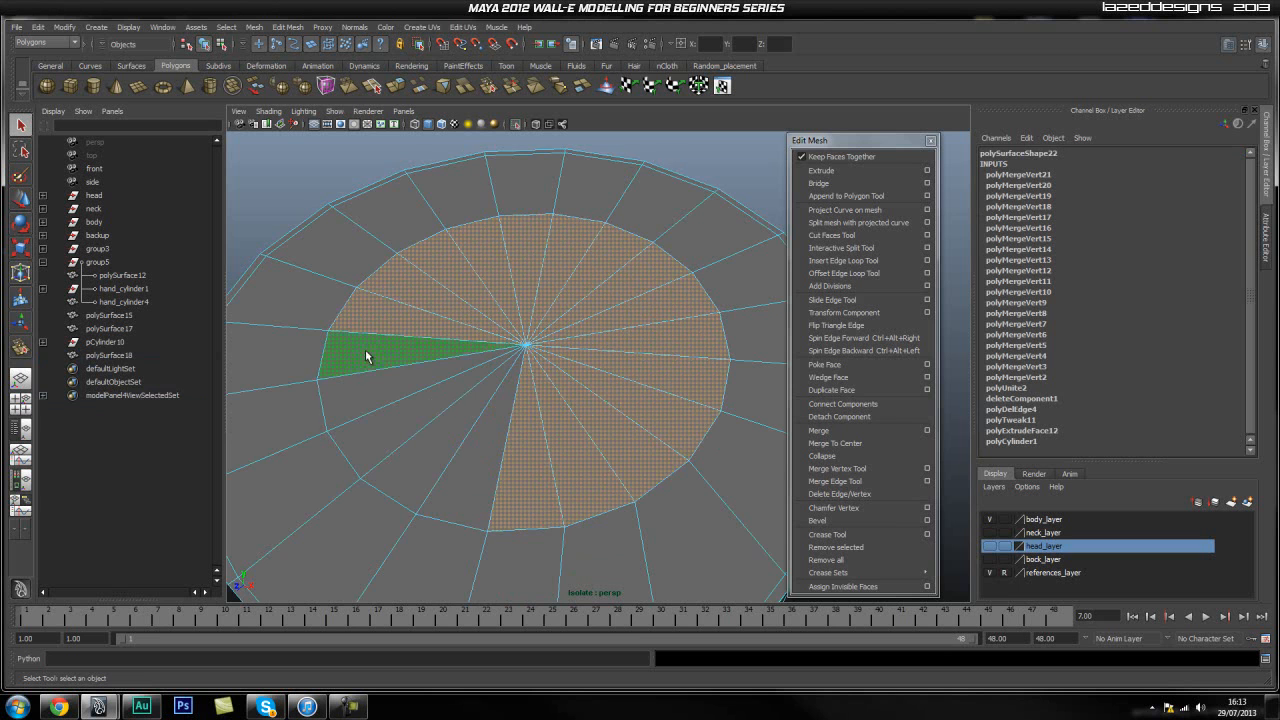
{"action": "left_click", "coordinate": [366, 350], "text": "shift"}
{"action": "left_click", "coordinate": [366, 400], "text": "shift"}
{"action": "left_click", "coordinate": [395, 425], "text": "shift"}
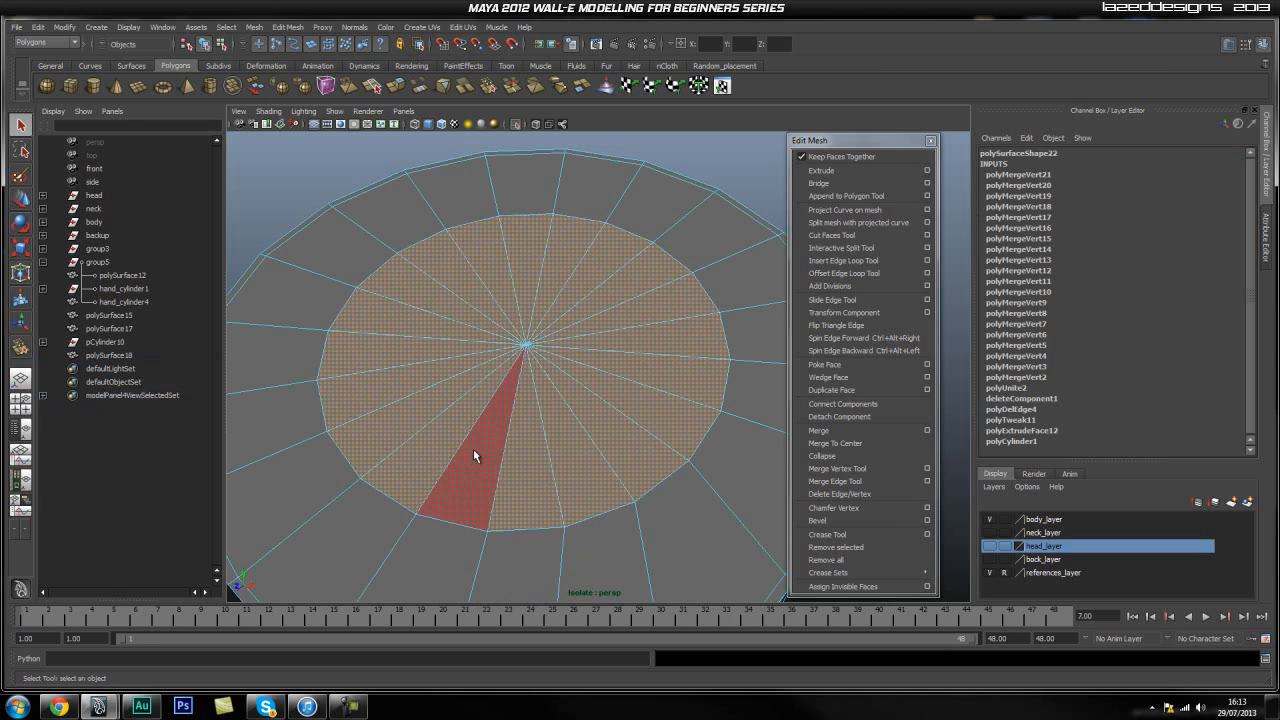
{"action": "left_click", "coordinate": [474, 455], "text": "shift"}
{"action": "left_click", "coordinate": [821, 170]}
{"action": "key", "text": "r"}
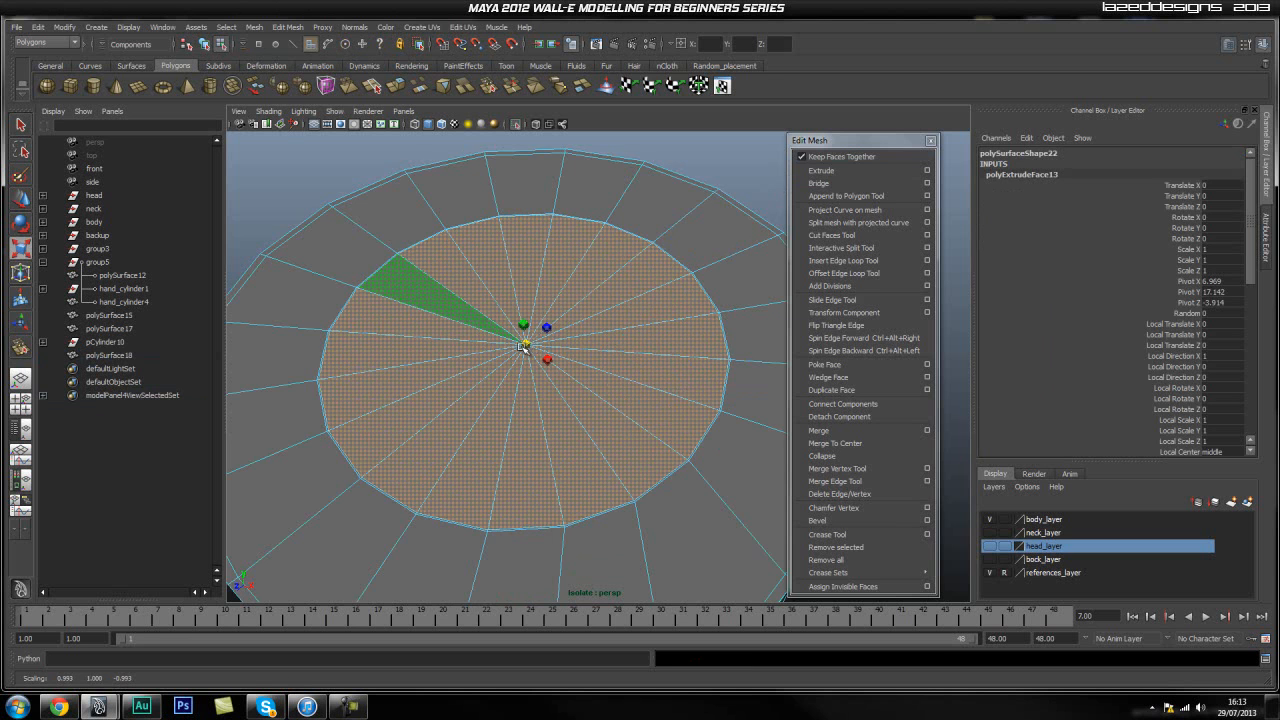
{"action": "right_click_drag", "start_coordinate": [366, 403], "coordinate": [409, 403], "text": "alt"}
{"action": "middle_click_drag", "start_coordinate": [428, 452], "coordinate": [451, 403], "text": "alt"}
{"action": "right_click_drag", "start_coordinate": [451, 403], "coordinate": [546, 413], "text": "alt"}
{"action": "right_click_drag", "start_coordinate": [530, 366], "coordinate": [566, 339], "text": "alt"}
{"action": "left_click_drag", "start_coordinate": [514, 240], "coordinate": [521, 240]}
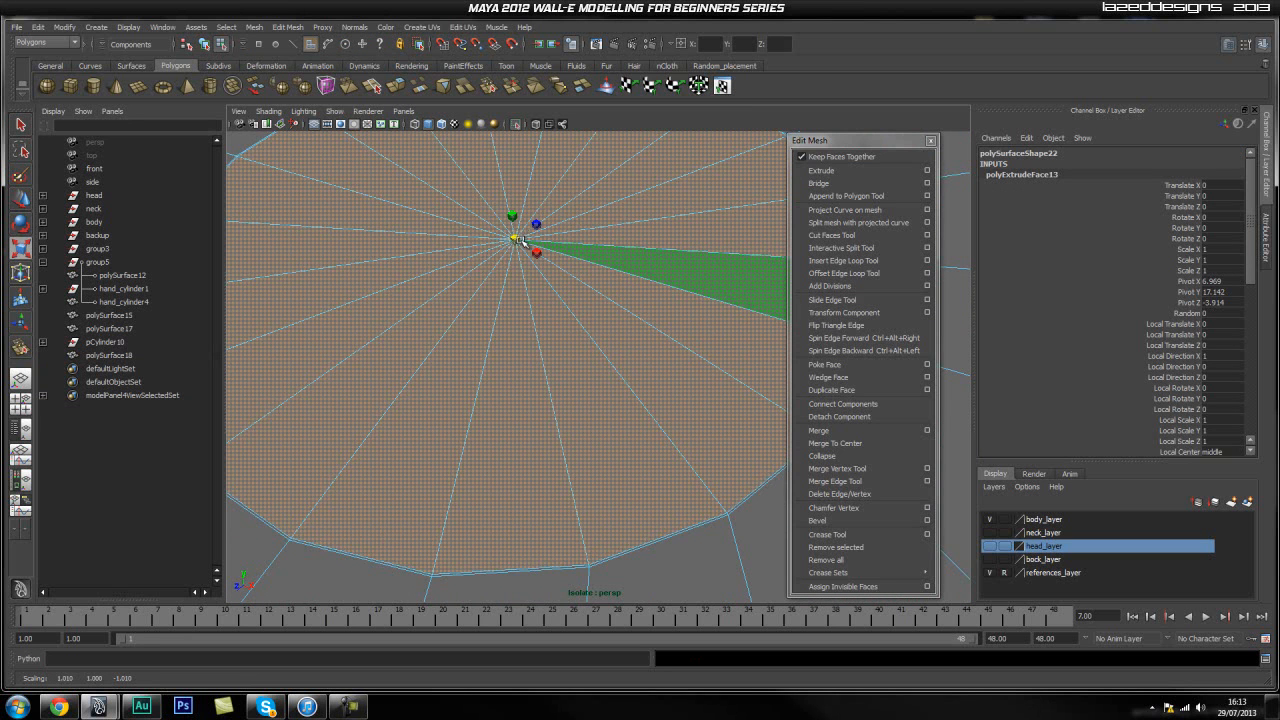
Extrude the inset disc faces again and move the new faces straight down into the housing.
{"action": "left_click_drag", "start_coordinate": [540, 372], "coordinate": [540, 400], "text": "alt"}
{"action": "left_click", "coordinate": [847, 171]}
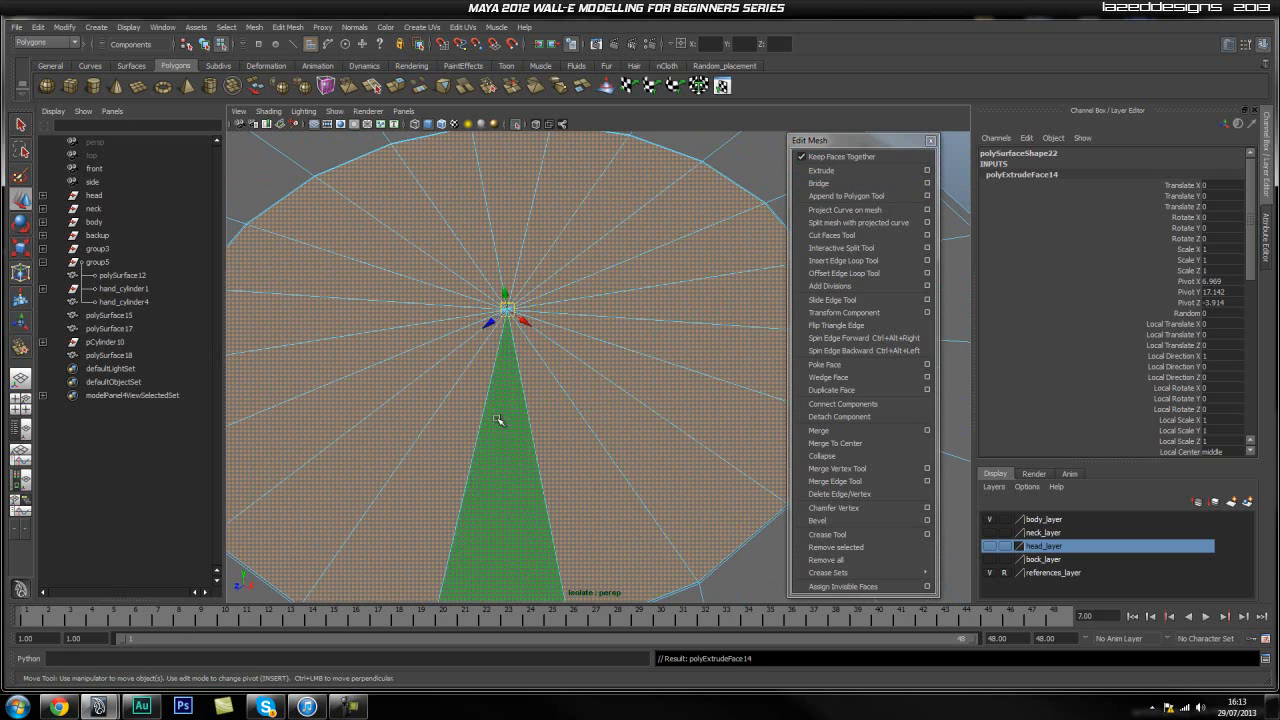
{"action": "left_click_drag", "start_coordinate": [507, 311], "coordinate": [505, 297]}
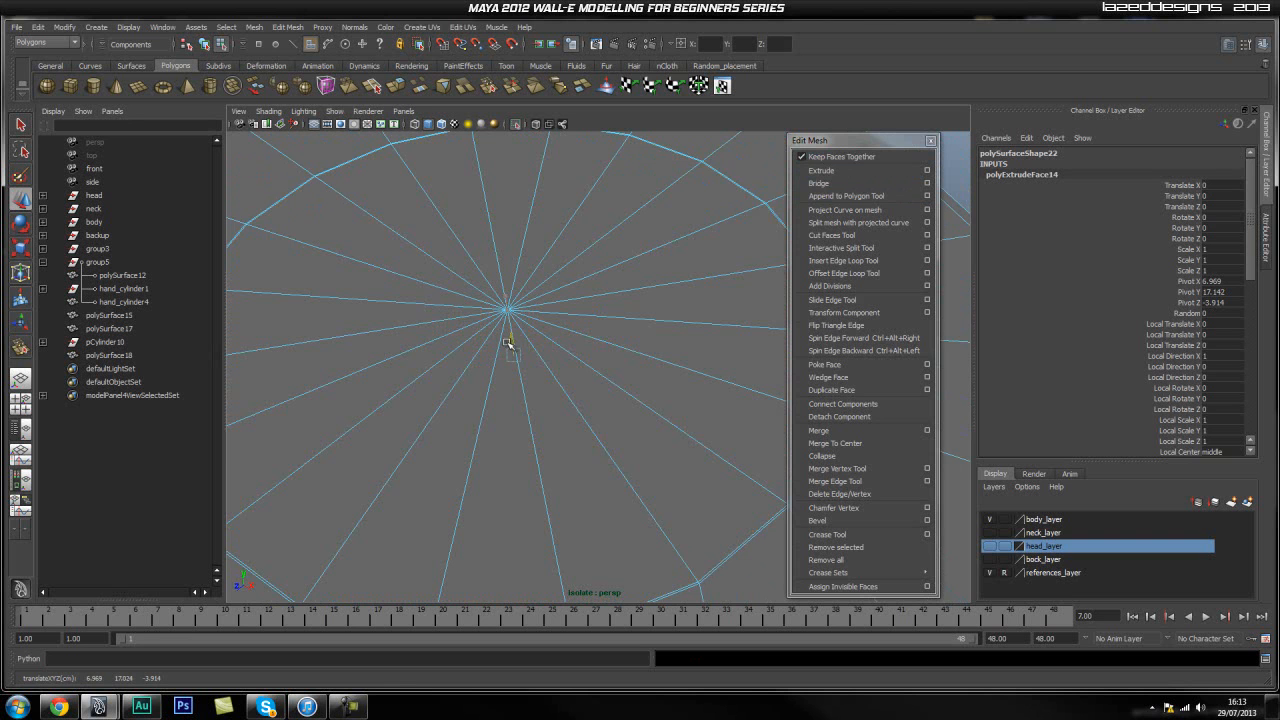
Try deleting all the triangular cap faces inside the thin border, and undo the deletion.
{"action": "scroll", "coordinate": [566, 437], "scroll_direction": "down", "scroll_amount": 3}
{"action": "left_click", "coordinate": [573, 428]}
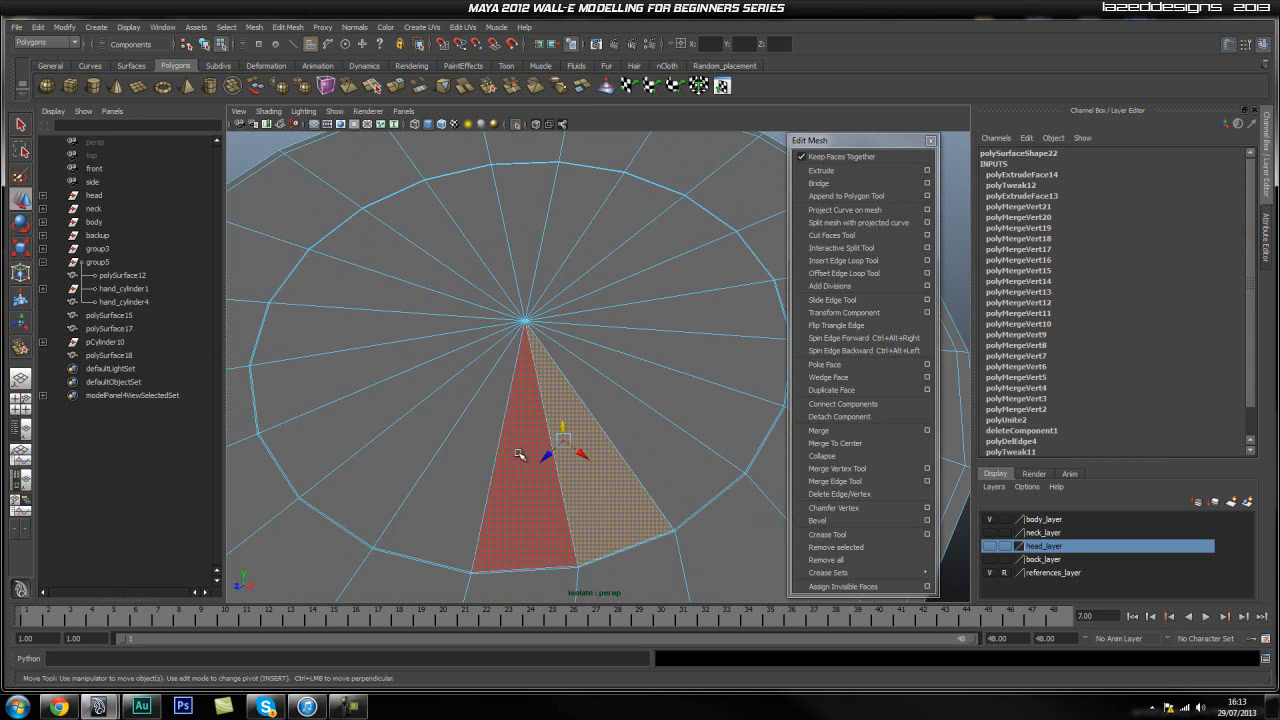
{"action": "left_click", "coordinate": [518, 453]}
{"action": "left_click", "coordinate": [590, 443], "text": "shift"}
{"action": "left_click", "coordinate": [645, 428], "text": "shift"}
{"action": "left_click", "coordinate": [682, 396], "text": "shift"}
{"action": "left_click", "coordinate": [700, 370], "text": "shift"}
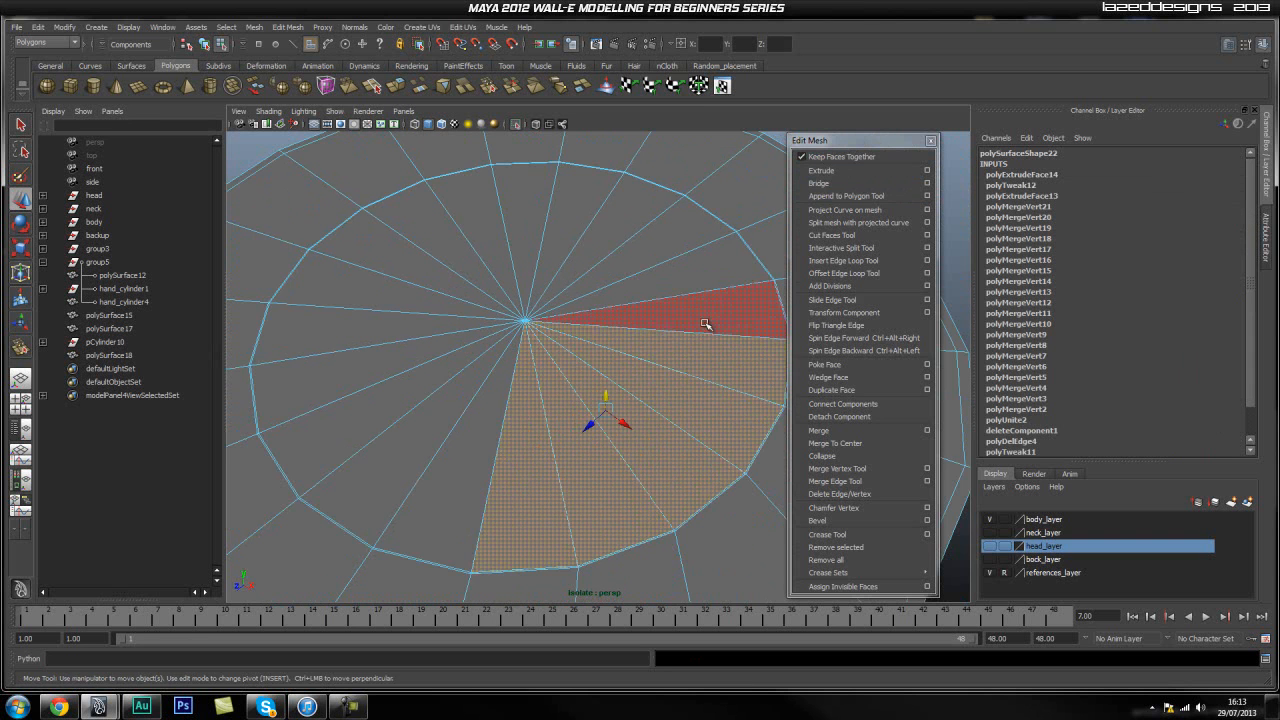
{"action": "left_click", "coordinate": [706, 320], "text": "shift"}
{"action": "left_click", "coordinate": [677, 277], "text": "shift"}
{"action": "left_click", "coordinate": [658, 245], "text": "shift"}
{"action": "left_click", "coordinate": [610, 228], "text": "shift"}
{"action": "left_click", "coordinate": [567, 216], "text": "shift"}
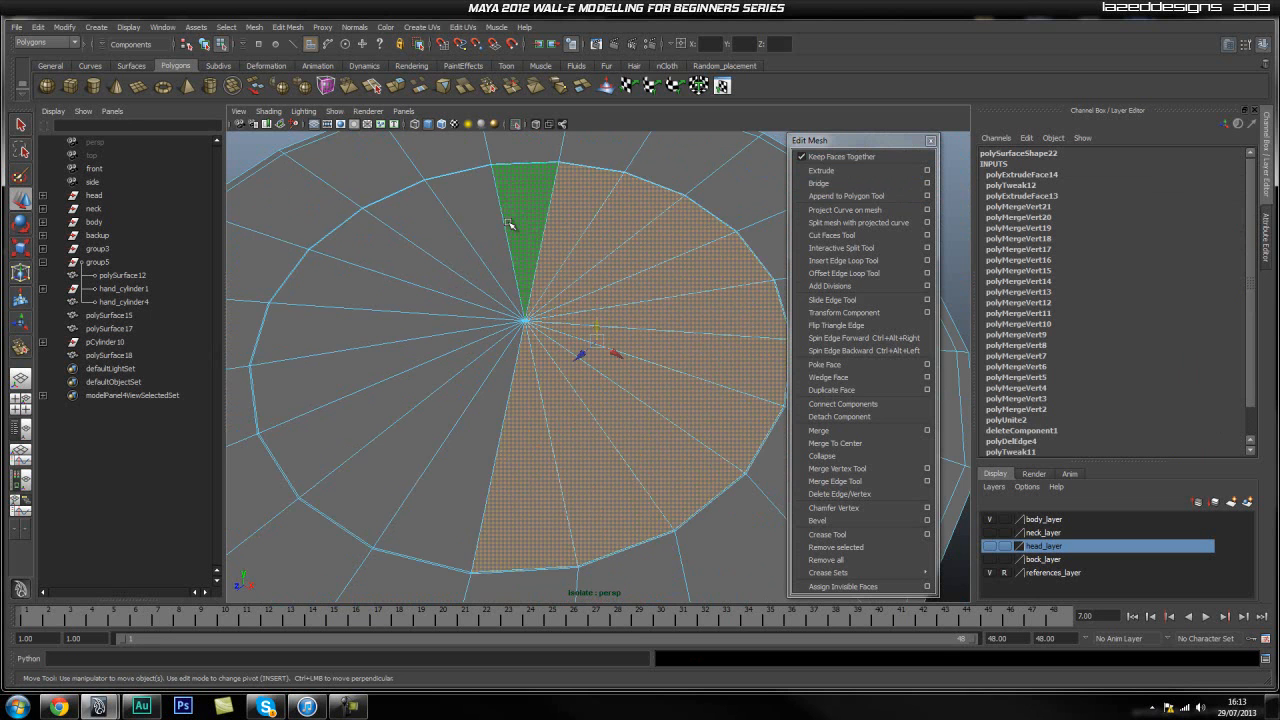
{"action": "left_click", "coordinate": [518, 214], "text": "shift"}
{"action": "left_click", "coordinate": [491, 226], "text": "shift"}
{"action": "left_click", "coordinate": [445, 247], "text": "shift"}
{"action": "left_click", "coordinate": [398, 267], "text": "shift"}
{"action": "left_click", "coordinate": [343, 311], "text": "shift"}
{"action": "left_click", "coordinate": [318, 338], "text": "shift"}
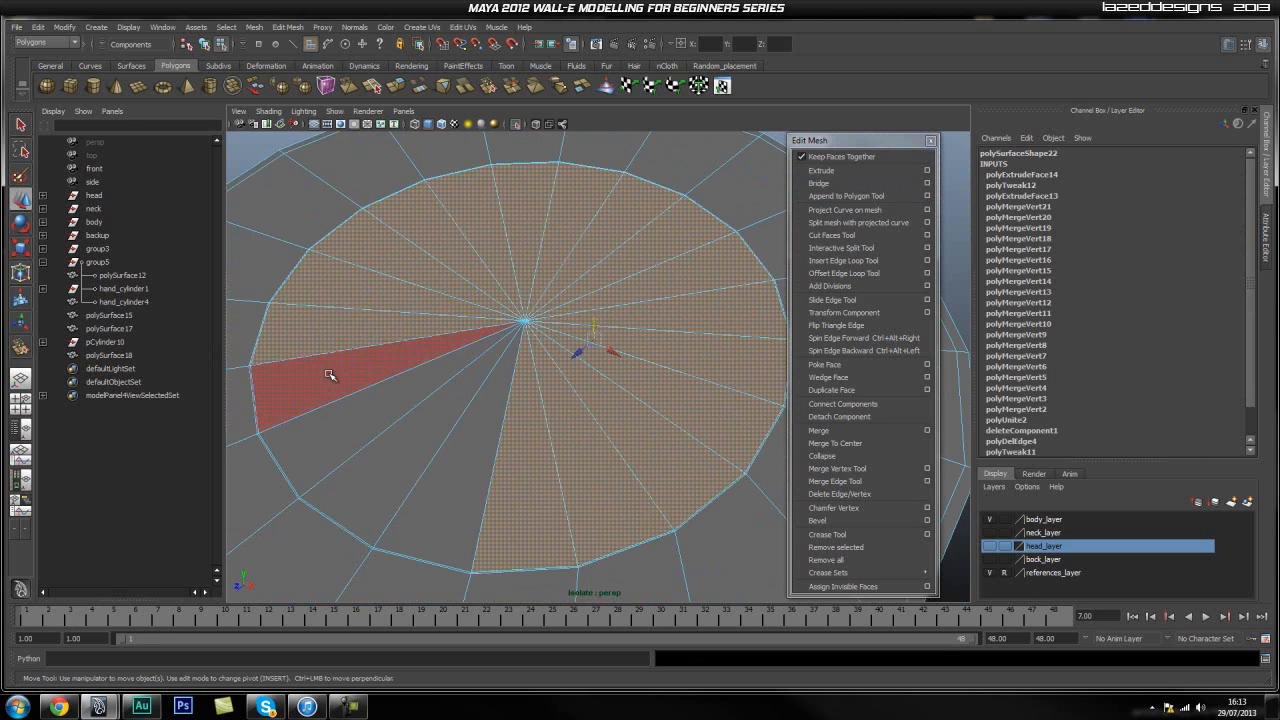
{"action": "left_click", "coordinate": [329, 371], "text": "shift"}
{"action": "left_click", "coordinate": [337, 423], "text": "shift"}
{"action": "left_click", "coordinate": [400, 449], "text": "shift"}
{"action": "left_click", "coordinate": [445, 467], "text": "shift"}
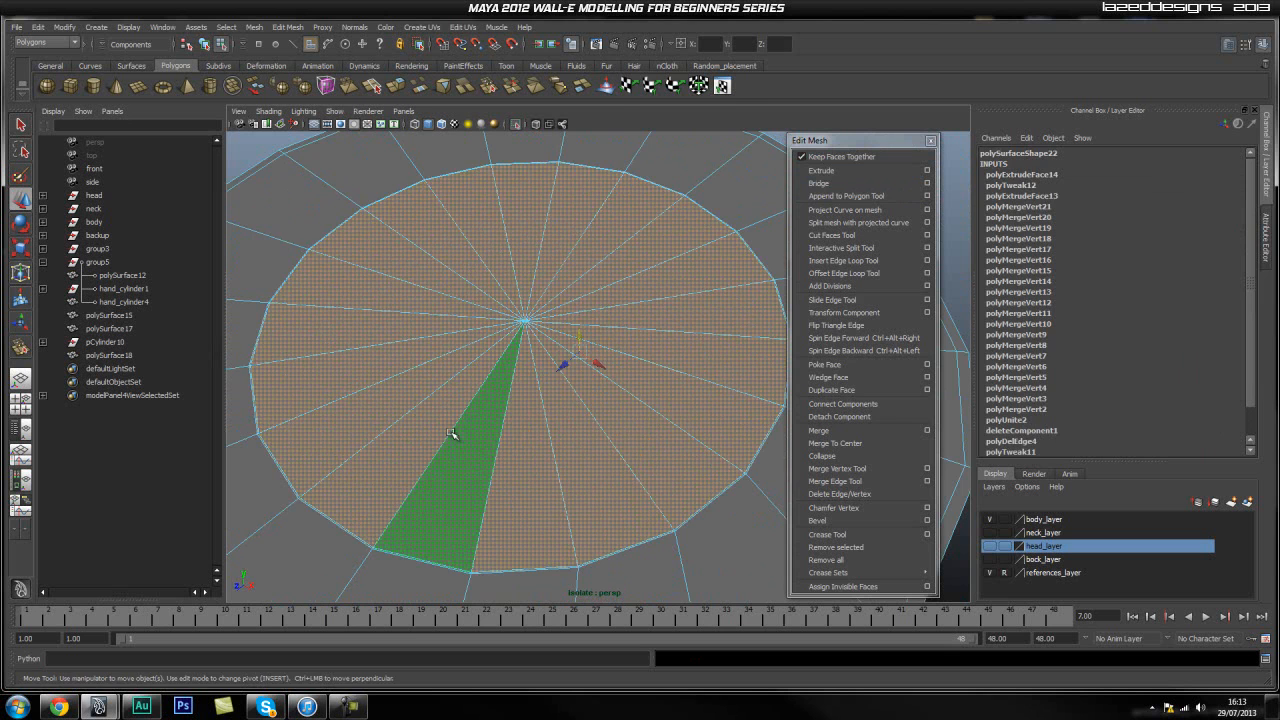
{"action": "key", "text": "Delete"}
{"action": "left_click_drag", "start_coordinate": [632, 294], "coordinate": [583, 303], "text": "alt"}
{"action": "key", "text": "ctrl+z"}
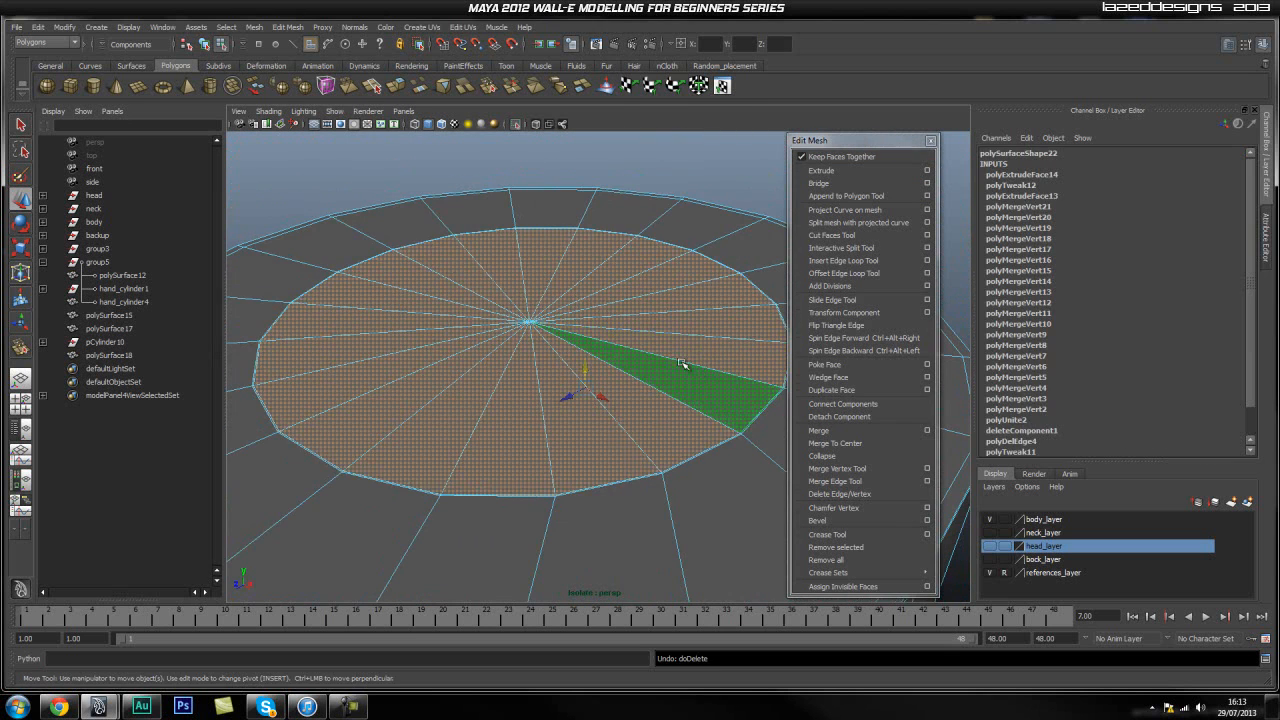
Select all the triangular cap faces inside the thin border and delete them to open the recess.
{"action": "left_click", "coordinate": [701, 156]}
{"action": "left_click", "coordinate": [624, 462]}
{"action": "left_click", "coordinate": [684, 430], "text": "shift"}
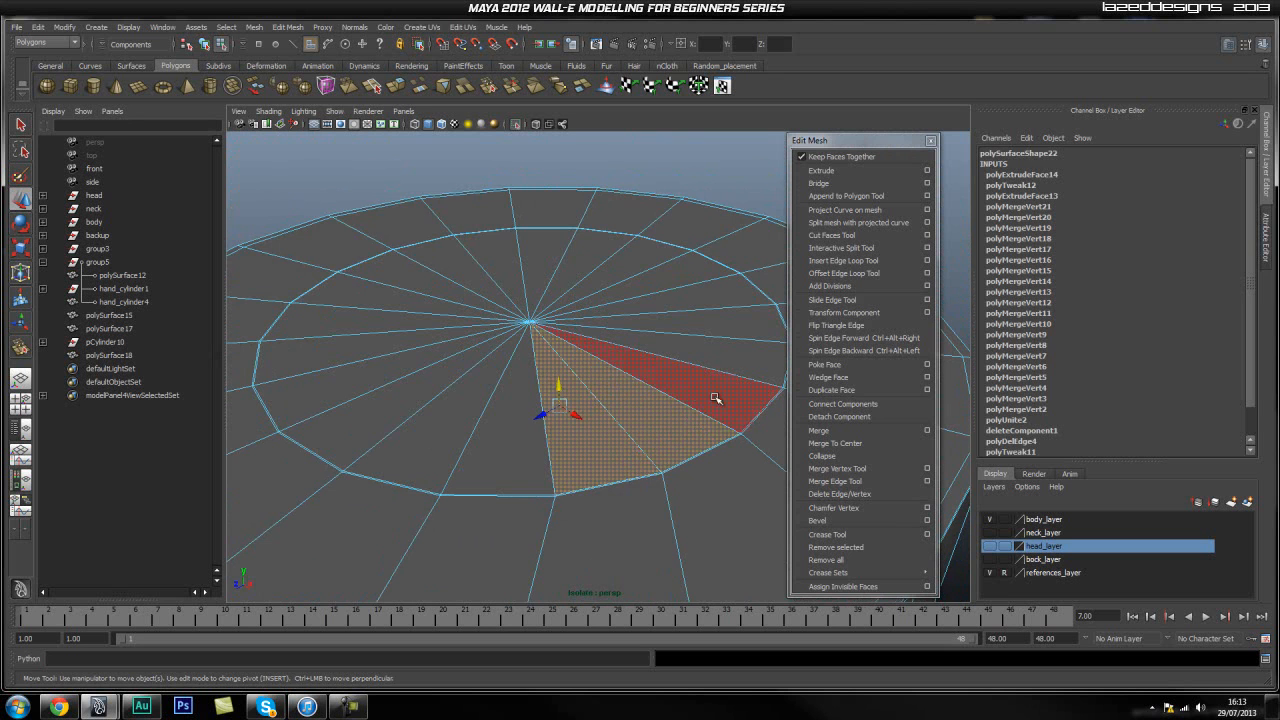
{"action": "left_click", "coordinate": [705, 410], "text": "shift"}
{"action": "left_click", "coordinate": [737, 362], "text": "shift"}
{"action": "left_click", "coordinate": [737, 300], "text": "shift"}
{"action": "left_click", "coordinate": [694, 271], "text": "shift"}
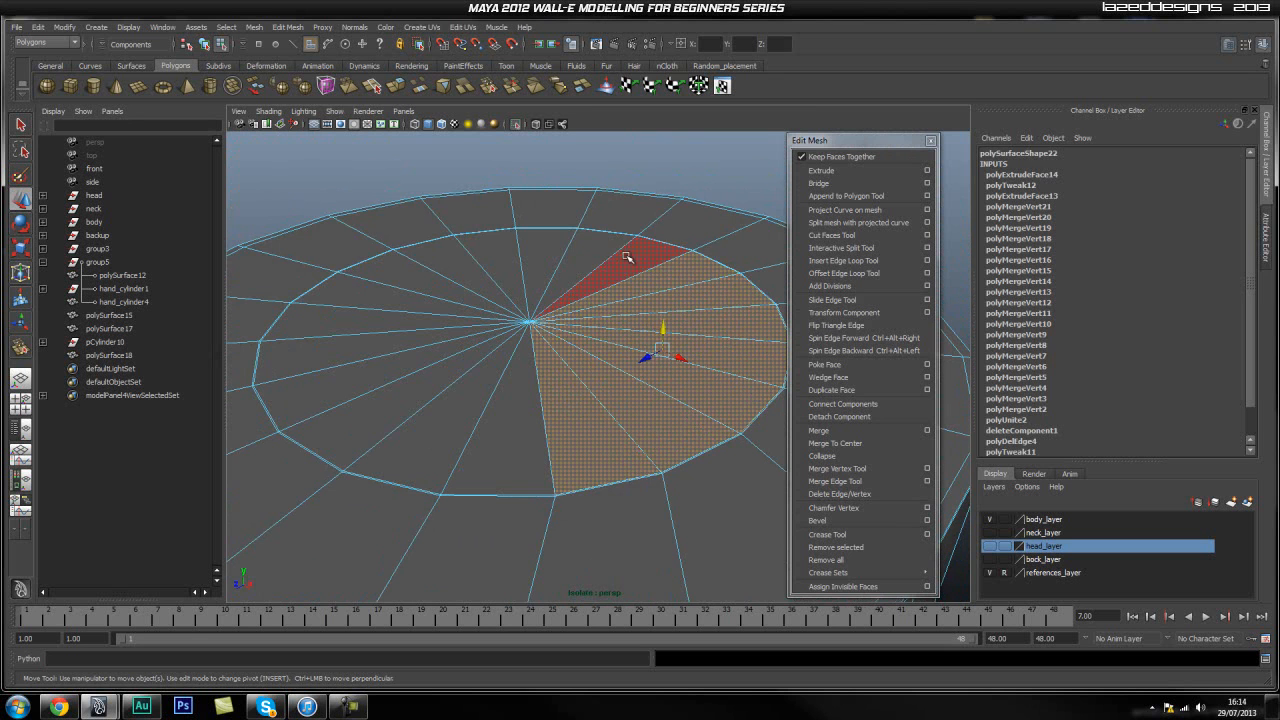
{"action": "left_click", "coordinate": [627, 258], "text": "shift"}
{"action": "left_click", "coordinate": [571, 266], "text": "shift"}
{"action": "left_click", "coordinate": [514, 251], "text": "shift"}
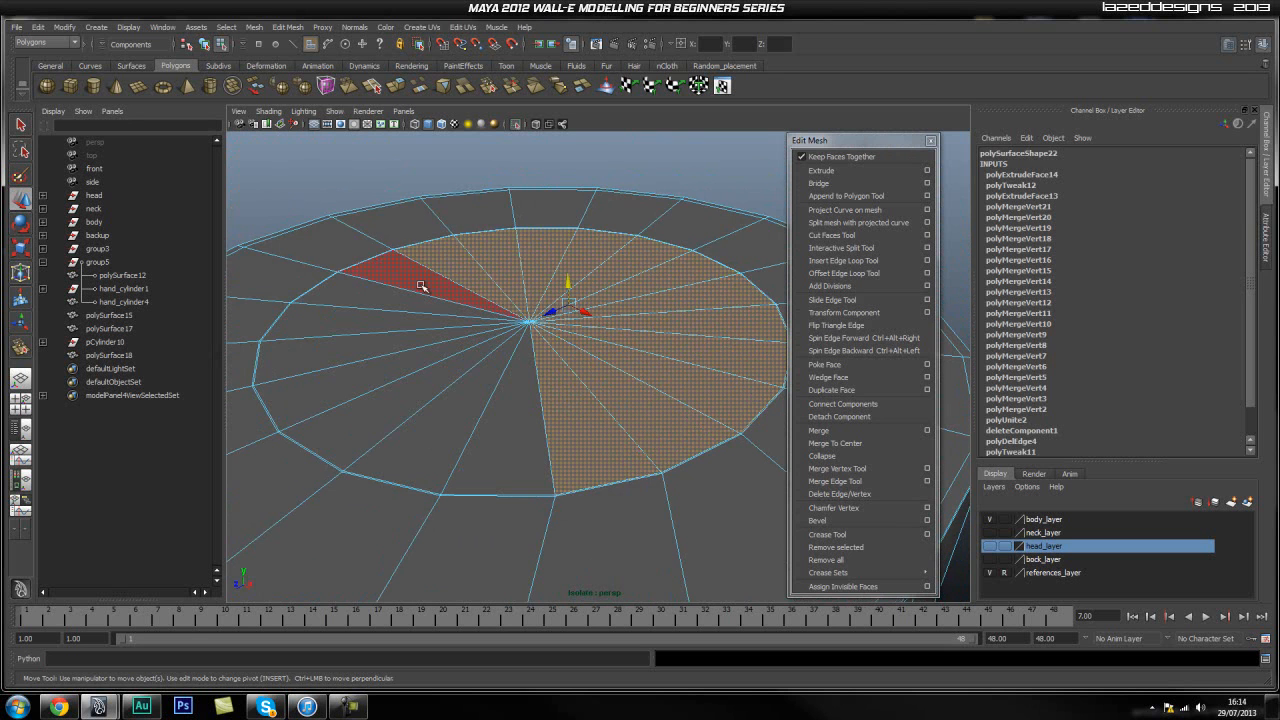
{"action": "left_click", "coordinate": [420, 287], "text": "shift"}
{"action": "left_click", "coordinate": [357, 290], "text": "shift"}
{"action": "left_click", "coordinate": [349, 320], "text": "shift"}
{"action": "left_click", "coordinate": [354, 389], "text": "shift"}
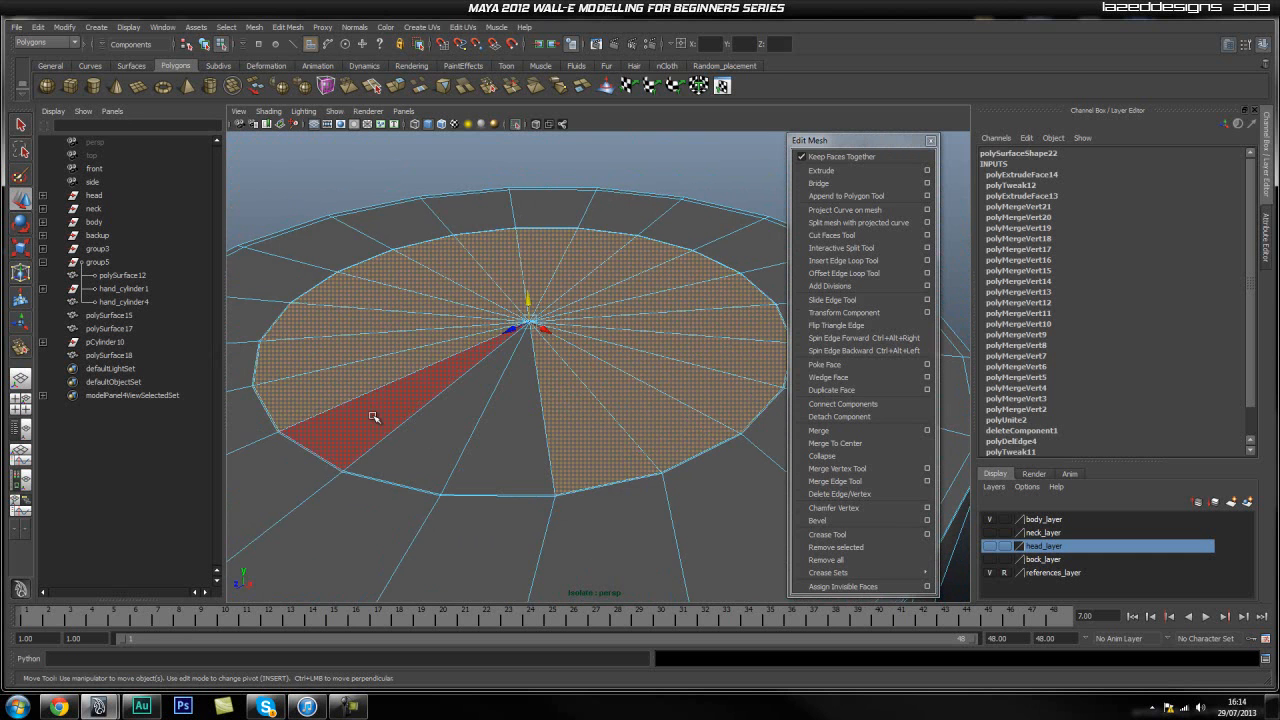
{"action": "left_click", "coordinate": [373, 417], "text": "shift"}
{"action": "left_click", "coordinate": [452, 440], "text": "shift"}
{"action": "key", "text": "Delete"}
Select all the triangular floor faces of the recess and raise them to make it shallower, keeping them selected.
{"action": "left_click_drag", "start_coordinate": [517, 420], "coordinate": [614, 400], "text": "alt"}
{"action": "mouse_move", "coordinate": [614, 400]}
{"action": "right_mouse_down", "text": "alt"}
{"action": "mouse_move", "coordinate": [563, 391]}
{"action": "mouse_move", "coordinate": [572, 369]}
{"action": "mouse_move", "coordinate": [566, 403]}
{"action": "mouse_move", "coordinate": [600, 400]}
{"action": "mouse_move", "coordinate": [563, 403]}
{"action": "mouse_move", "coordinate": [600, 380]}
{"action": "right_mouse_up", "text": "alt"}
{"action": "middle_click_drag", "start_coordinate": [600, 381], "coordinate": [604, 372], "text": "alt"}
{"action": "left_click_drag", "start_coordinate": [604, 372], "coordinate": [639, 383], "text": "alt"}
{"action": "right_click_drag", "start_coordinate": [581, 356], "coordinate": [608, 390]}
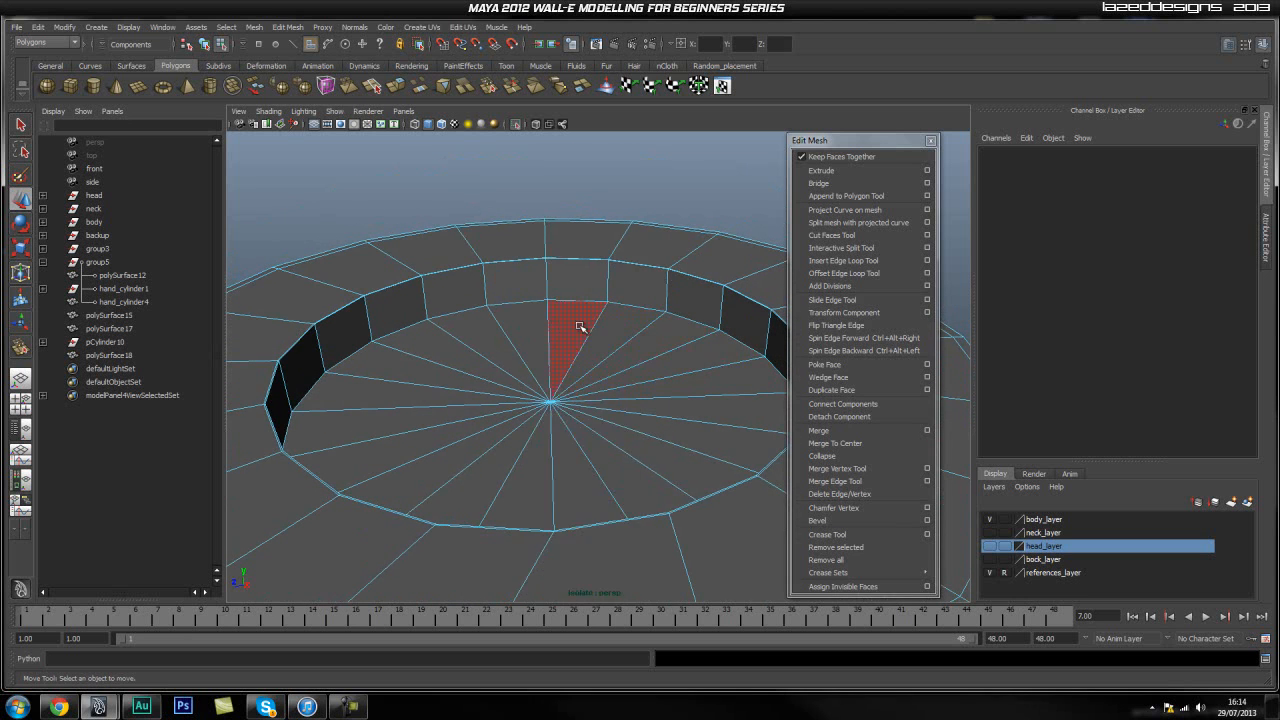
{"action": "left_click", "coordinate": [580, 342]}
{"action": "left_click", "coordinate": [692, 356], "text": "shift"}
{"action": "left_click", "coordinate": [728, 388], "text": "shift"}
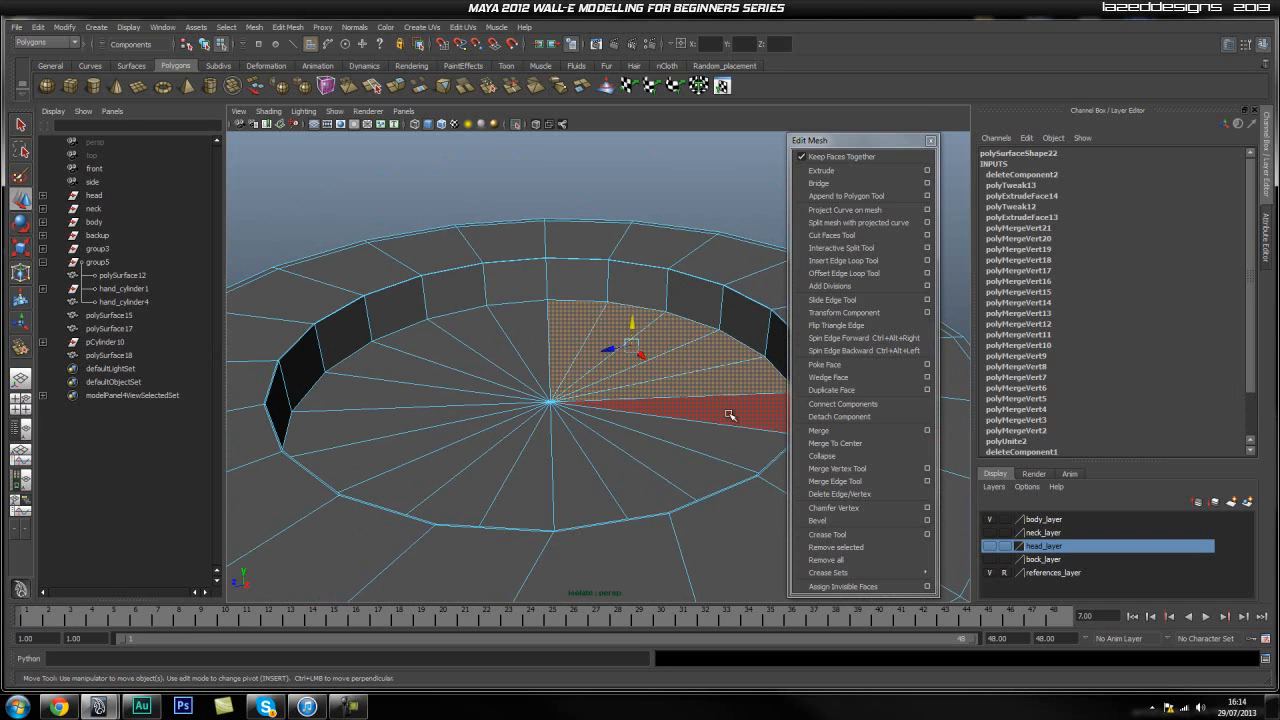
{"action": "left_click", "coordinate": [729, 414], "text": "shift"}
{"action": "left_click", "coordinate": [713, 441], "text": "shift"}
{"action": "left_click", "coordinate": [690, 461], "text": "shift"}
{"action": "left_click", "coordinate": [628, 484], "text": "shift"}
{"action": "left_click", "coordinate": [559, 491], "text": "shift"}
{"action": "left_click", "coordinate": [508, 490], "text": "shift"}
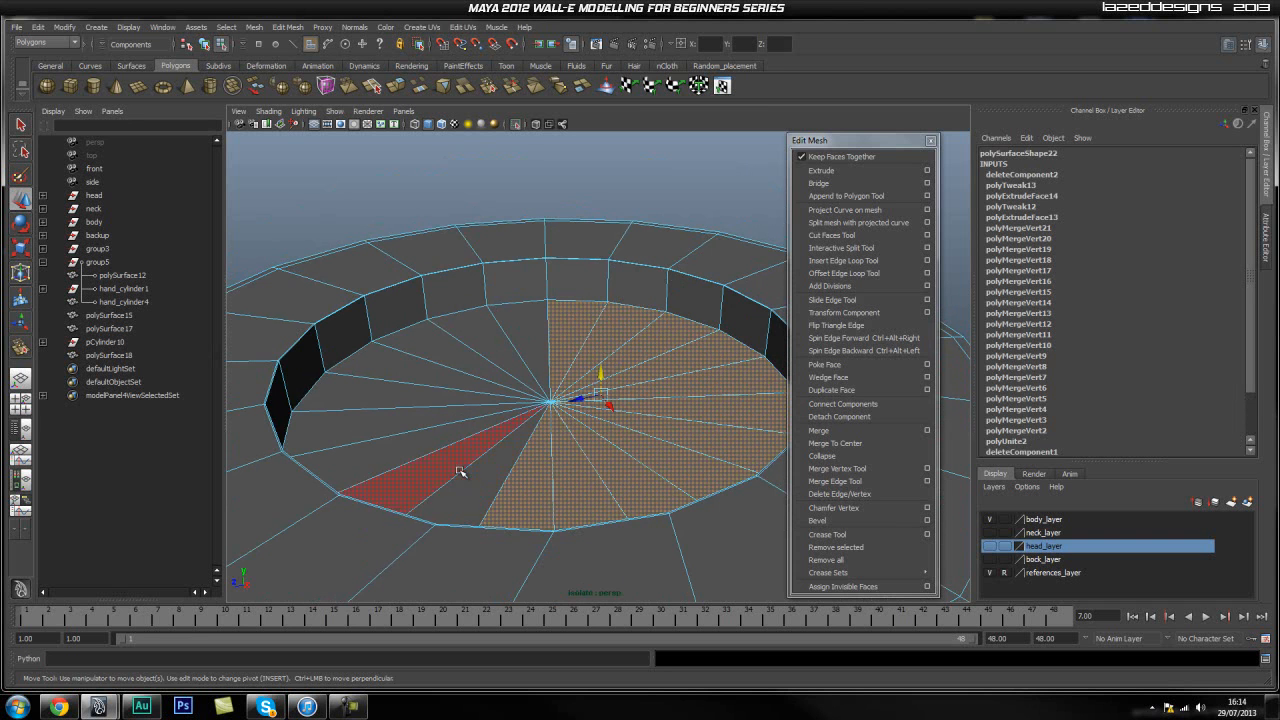
{"action": "left_click", "coordinate": [459, 468], "text": "shift"}
{"action": "left_click", "coordinate": [482, 474], "text": "shift"}
{"action": "left_click", "coordinate": [428, 442], "text": "shift"}
{"action": "left_click", "coordinate": [432, 385], "text": "shift"}
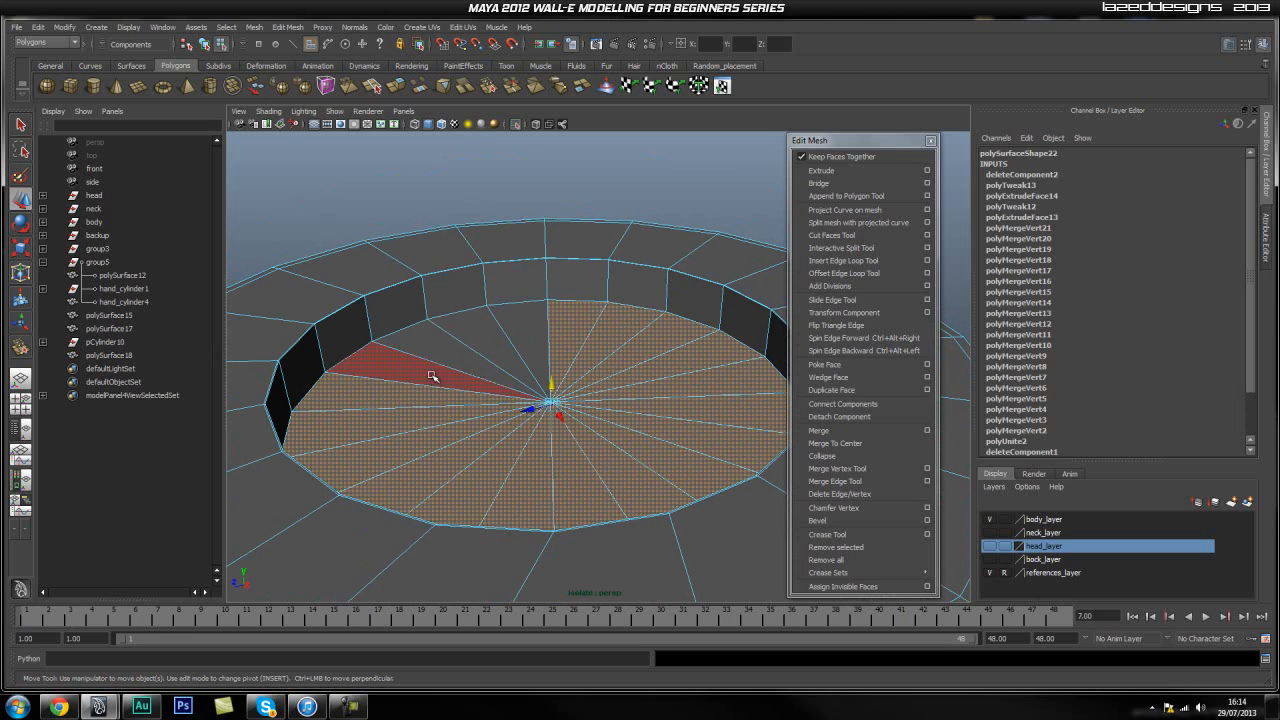
{"action": "left_click", "coordinate": [448, 366], "text": "shift"}
{"action": "left_click", "coordinate": [475, 350], "text": "shift"}
{"action": "left_click_drag", "start_coordinate": [548, 383], "coordinate": [552, 355]}
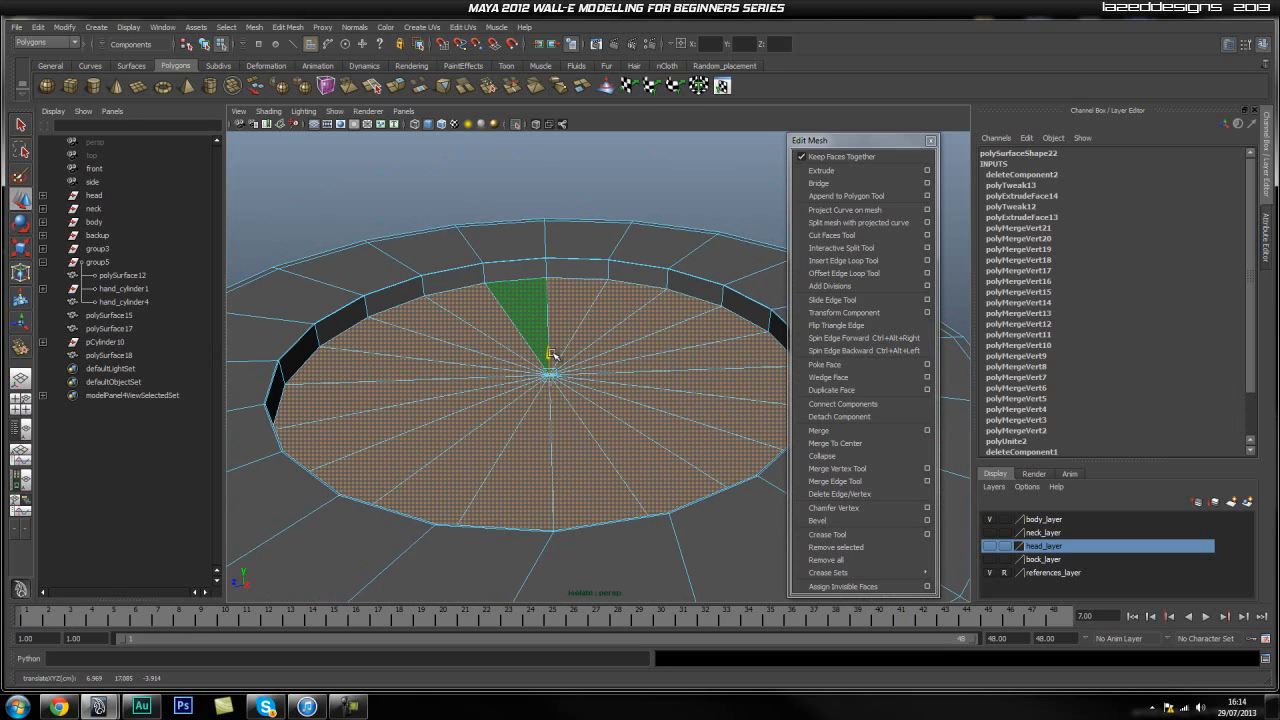
{"action": "left_click_drag", "start_coordinate": [680, 424], "coordinate": [627, 318], "text": "alt"}
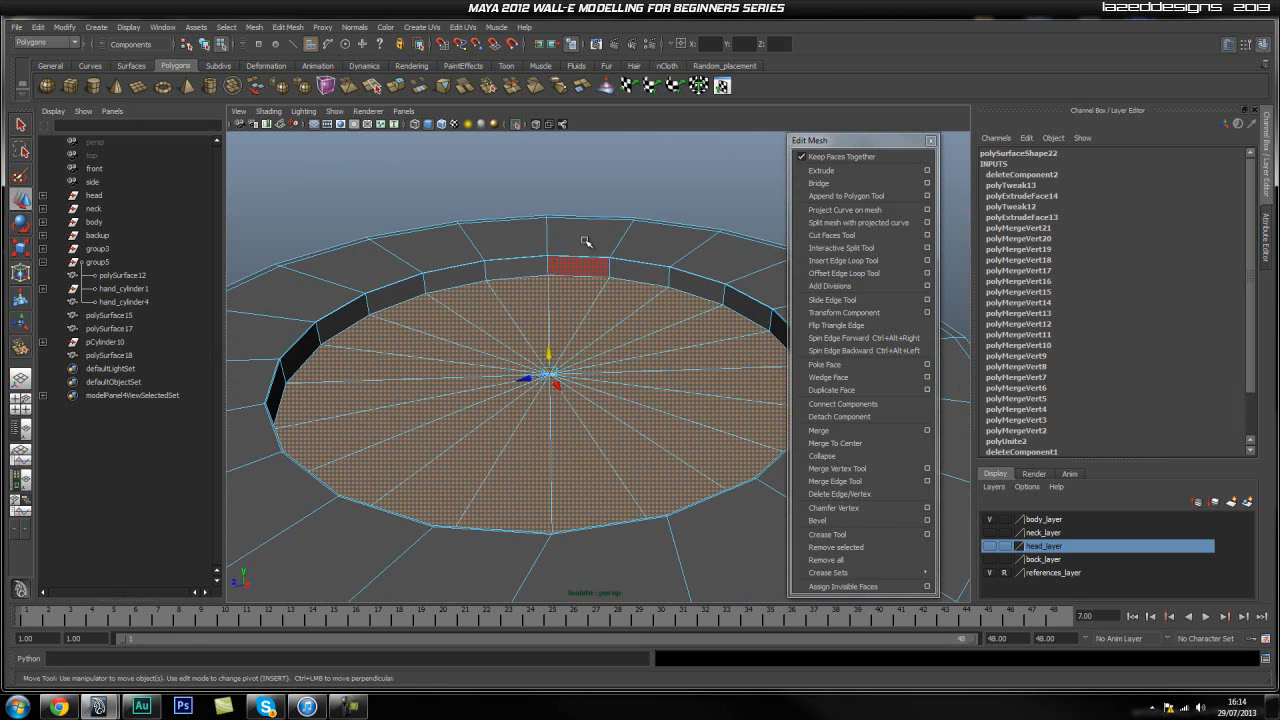
{"action": "left_click", "coordinate": [545, 352]}
{"action": "left_click_drag", "start_coordinate": [582, 210], "coordinate": [560, 368], "text": "alt"}
{"action": "key", "text": "ctrl+z"}
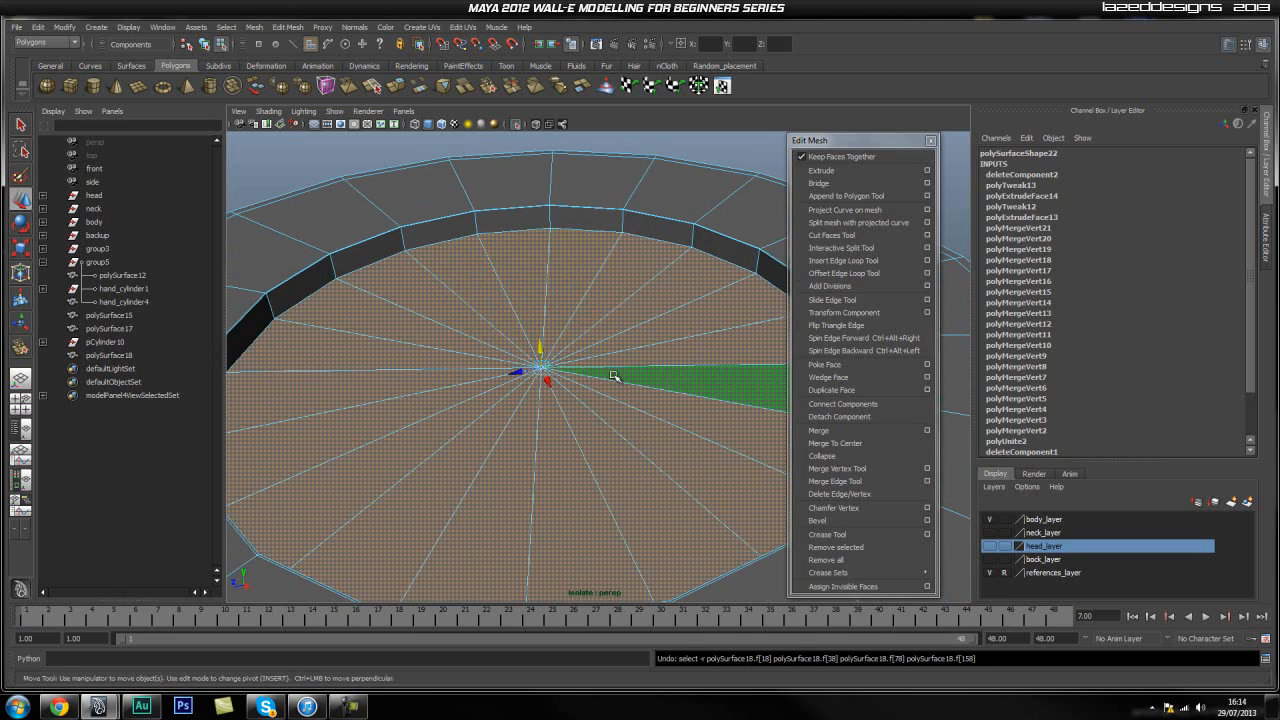
Extrude the selected recess floor faces and scale the new faces uniformly to about 0.993, leaving a very thin border along the wall.
{"action": "left_click_drag", "start_coordinate": [460, 310], "coordinate": [294, 340], "text": "alt"}
{"action": "middle_click_drag", "start_coordinate": [295, 340], "coordinate": [450, 386], "text": "alt"}
{"action": "scroll", "coordinate": [450, 386], "scroll_direction": "up", "scroll_amount": 5}
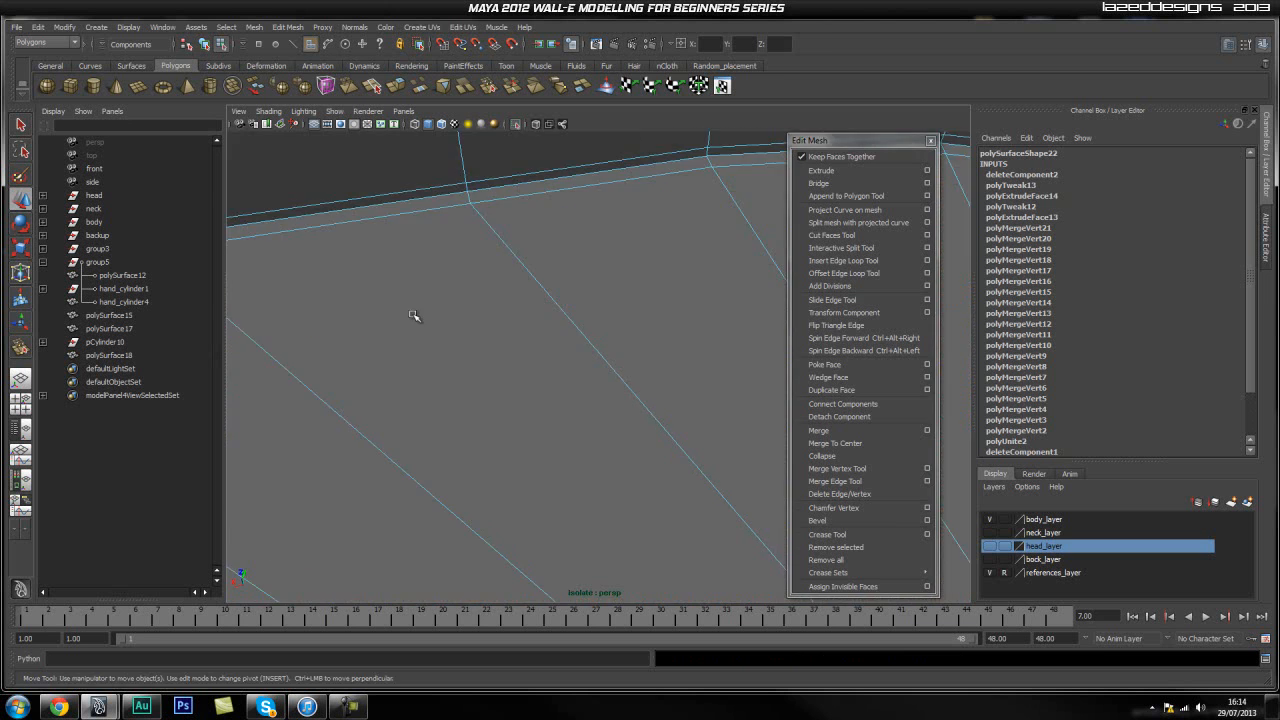
{"action": "scroll", "coordinate": [395, 310], "scroll_direction": "down", "scroll_amount": 3}
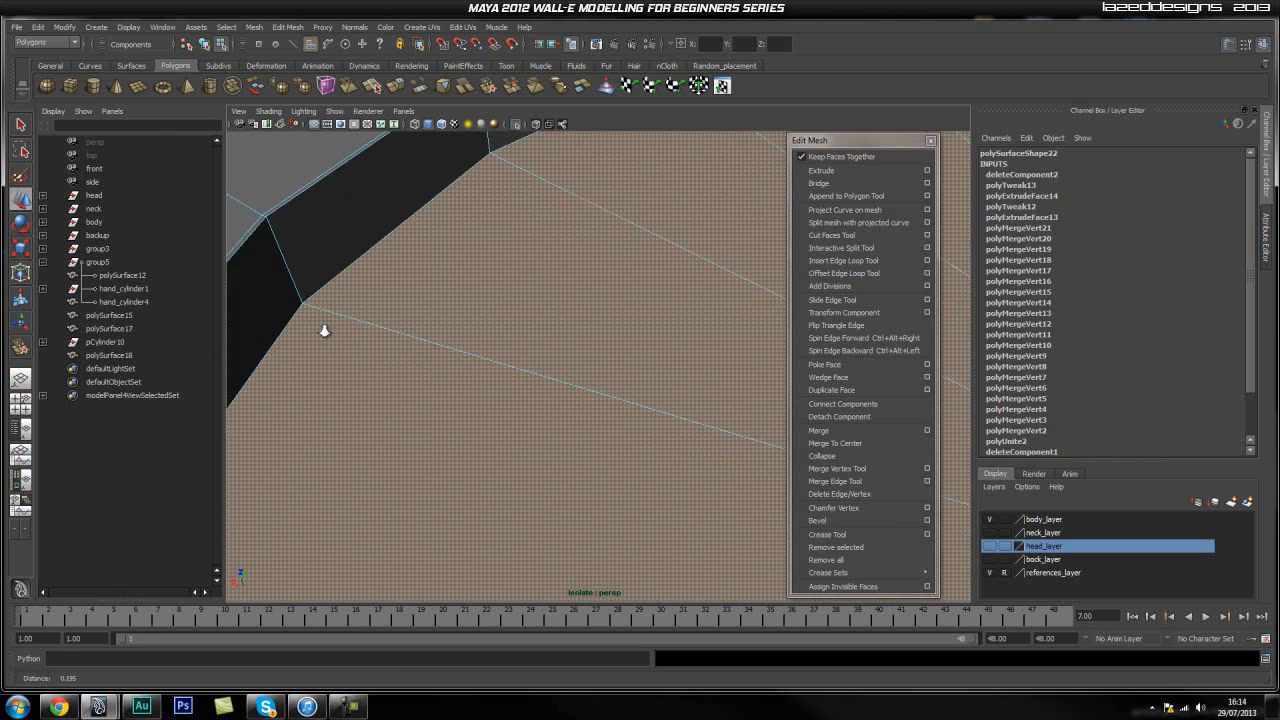
{"action": "left_click", "coordinate": [826, 181]}
{"action": "key", "text": "r"}
{"action": "left_click_drag", "start_coordinate": [600, 352], "coordinate": [535, 318]}
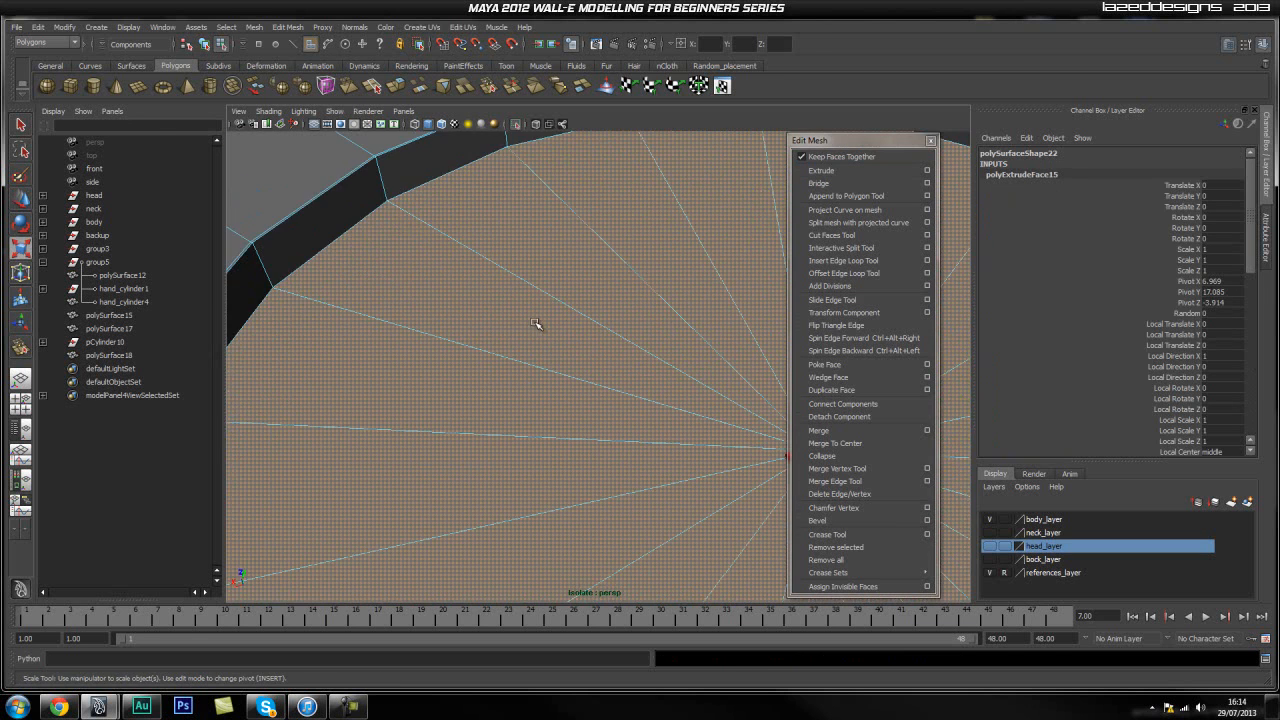
{"action": "scroll", "coordinate": [535, 318], "scroll_direction": "down", "scroll_amount": 2}
{"action": "left_click_drag", "start_coordinate": [731, 416], "coordinate": [730, 418]}
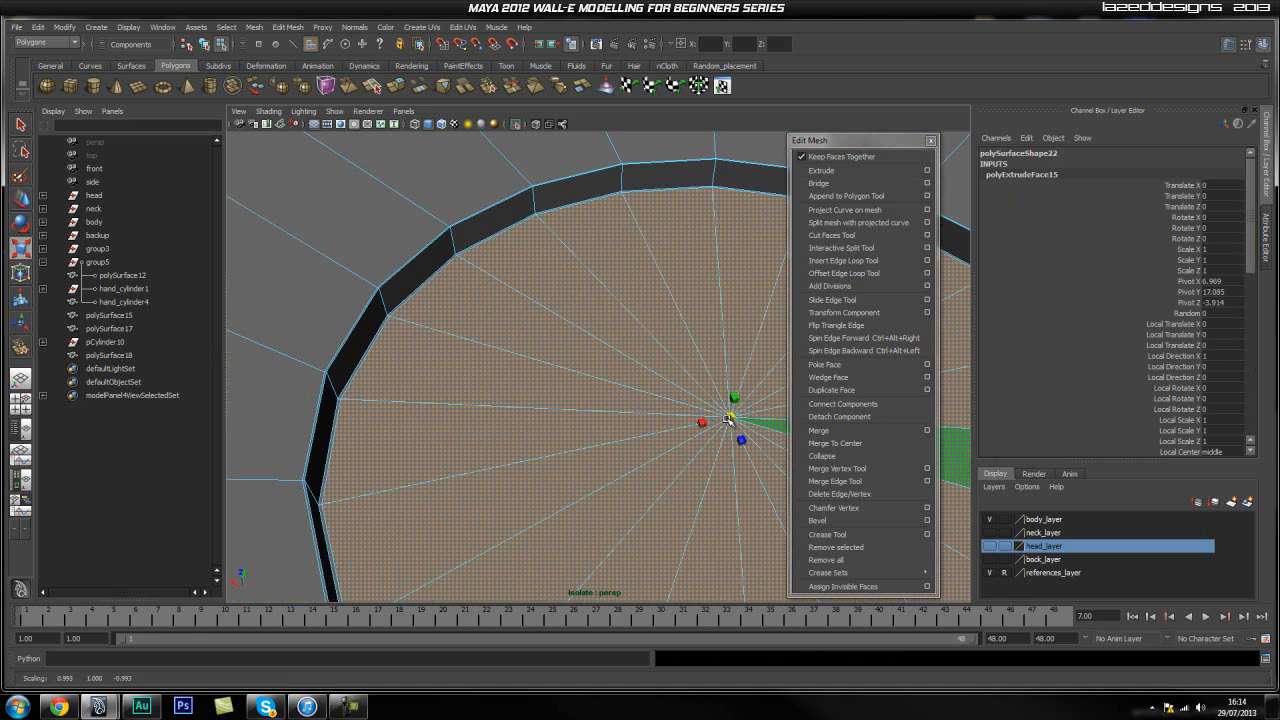
Insert two edge loops around the recess wall, one close to its lower edge and one close to its upper edge.
{"action": "right_click_drag", "start_coordinate": [380, 371], "coordinate": [744, 392], "text": "alt"}
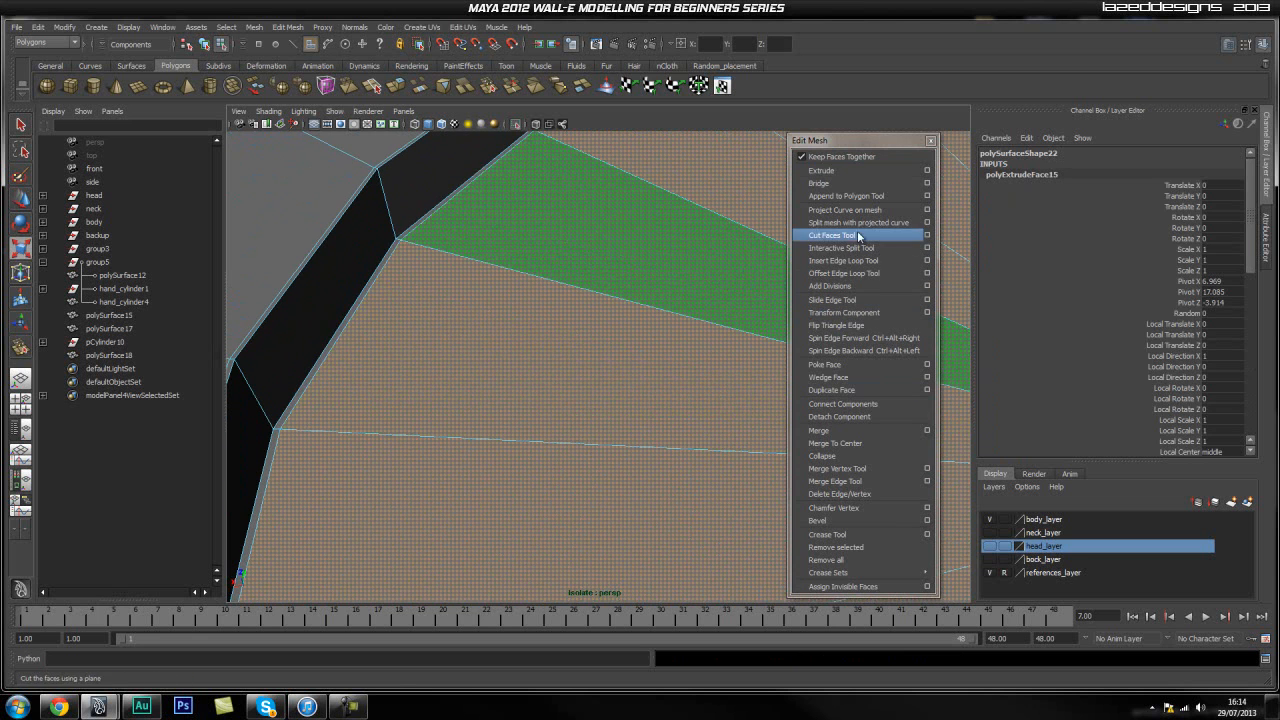
{"action": "left_click", "coordinate": [856, 264]}
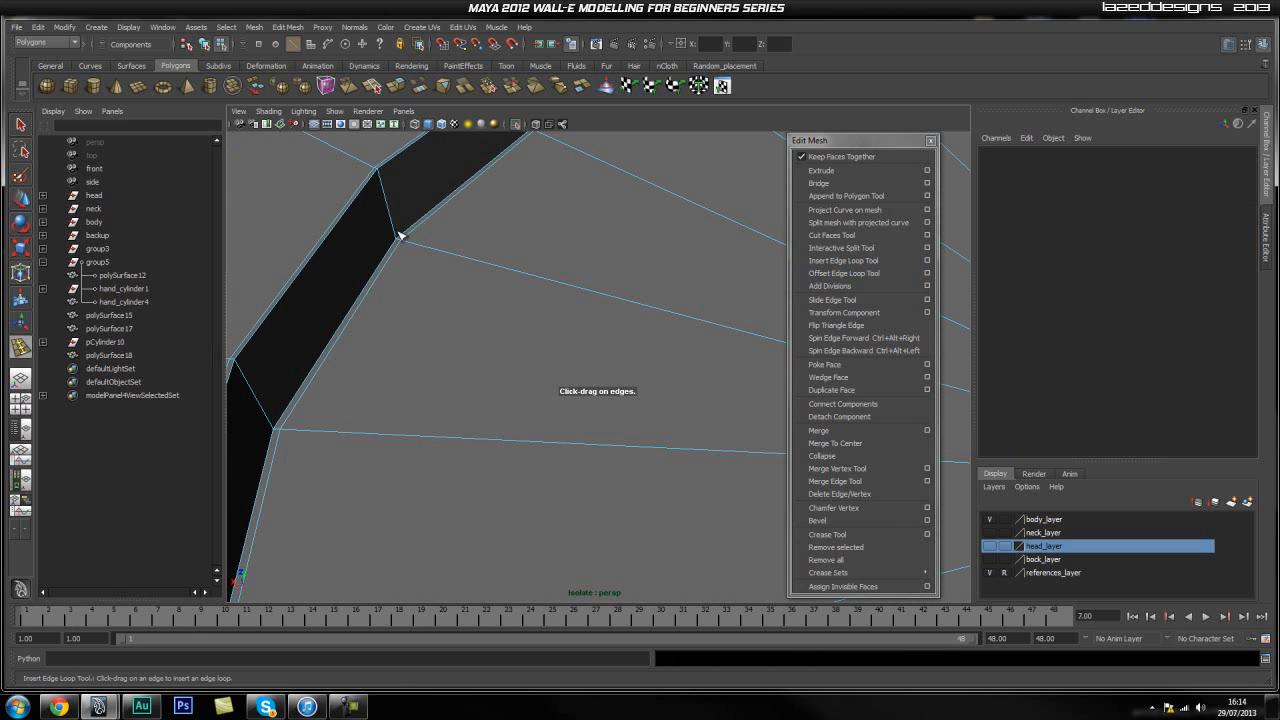
{"action": "left_click", "coordinate": [398, 234]}
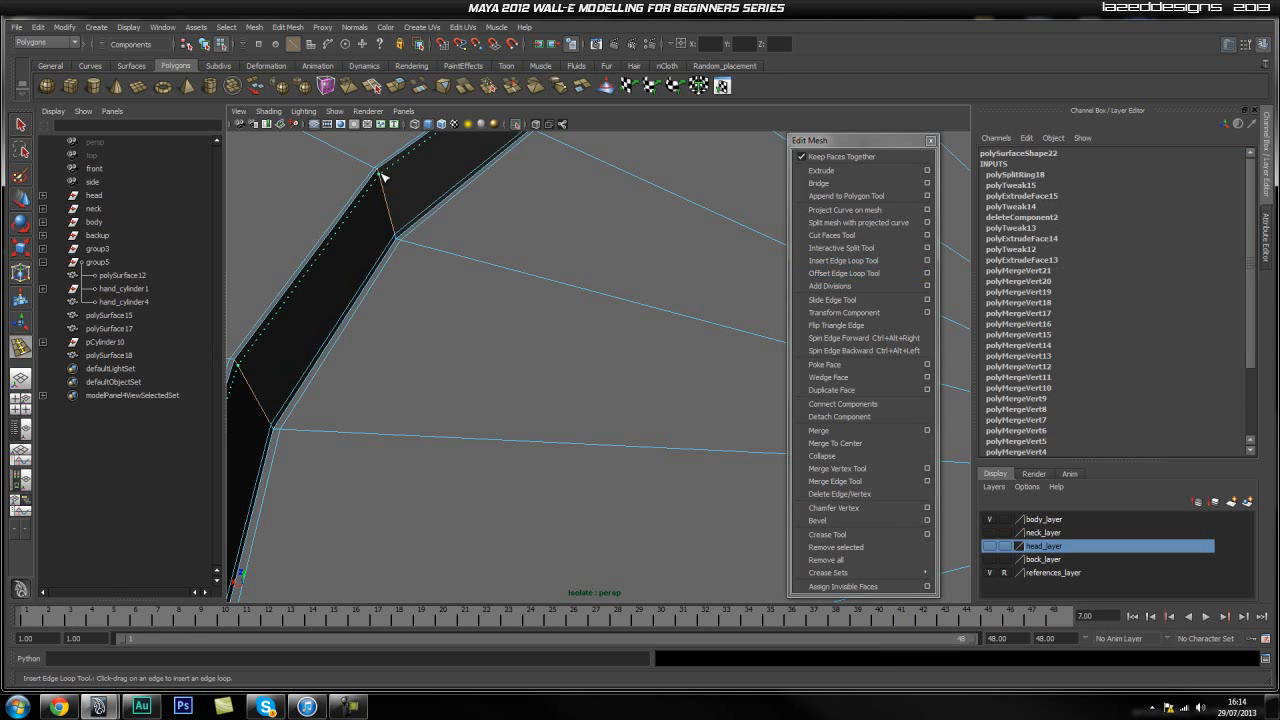
{"action": "left_click", "coordinate": [380, 175]}
{"action": "key", "text": "q"}
{"action": "scroll", "coordinate": [629, 374], "scroll_direction": "down", "scroll_amount": 5}
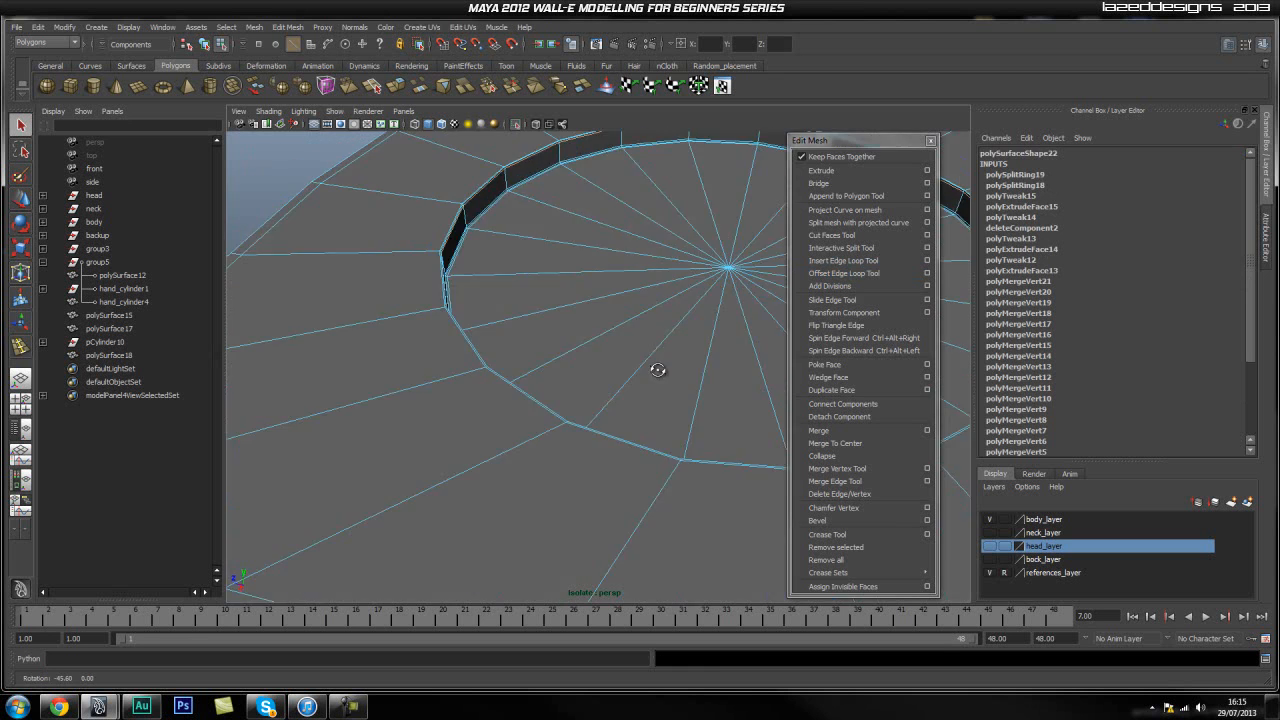
Preview the whole housing smoothed, examine the recess edges from several angles, and return the mesh to its unsmoothed display.
{"action": "key", "text": "F8"}
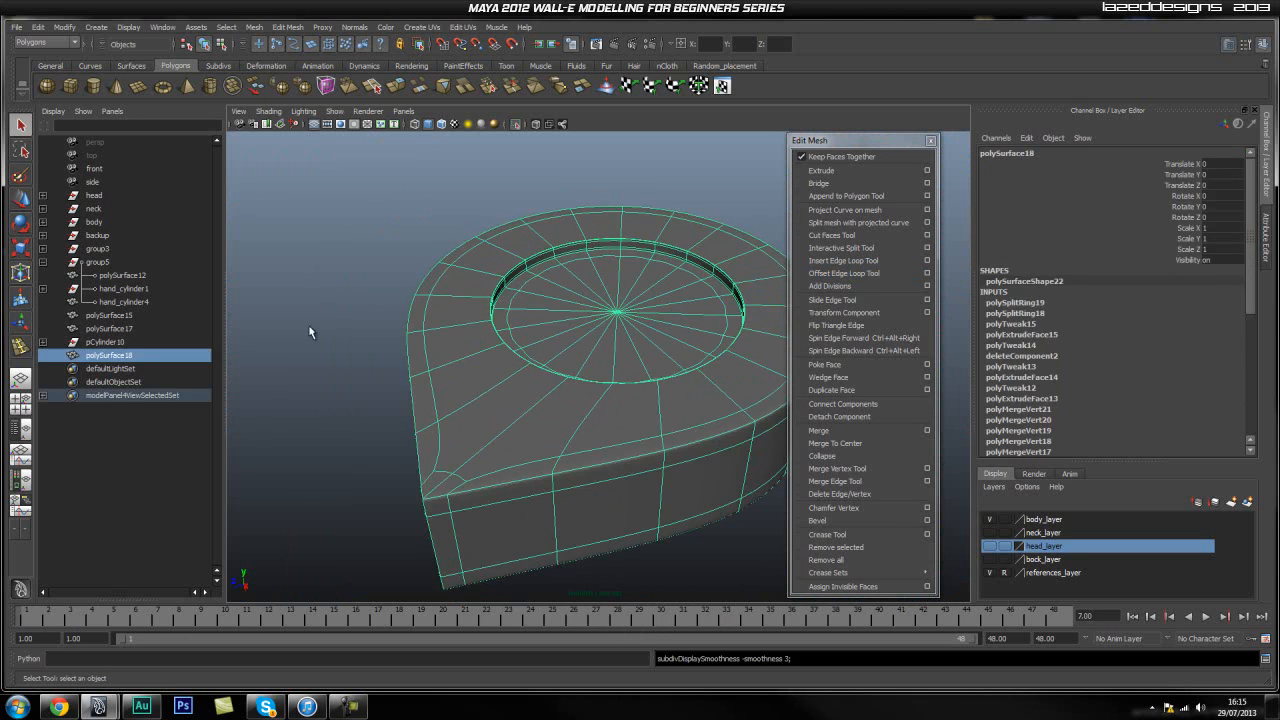
{"action": "left_click", "coordinate": [357, 360]}
{"action": "left_click_drag", "start_coordinate": [651, 370], "coordinate": [538, 370], "text": "alt"}
{"action": "mouse_move", "coordinate": [396, 343]}
{"action": "left_mouse_down", "text": "alt"}
{"action": "mouse_move", "coordinate": [291, 337]}
{"action": "mouse_move", "coordinate": [194, 357]}
{"action": "mouse_move", "coordinate": [491, 360]}
{"action": "mouse_move", "coordinate": [396, 341]}
{"action": "left_mouse_up", "text": "alt"}
{"action": "left_click_drag", "start_coordinate": [603, 340], "coordinate": [608, 393], "text": "alt"}
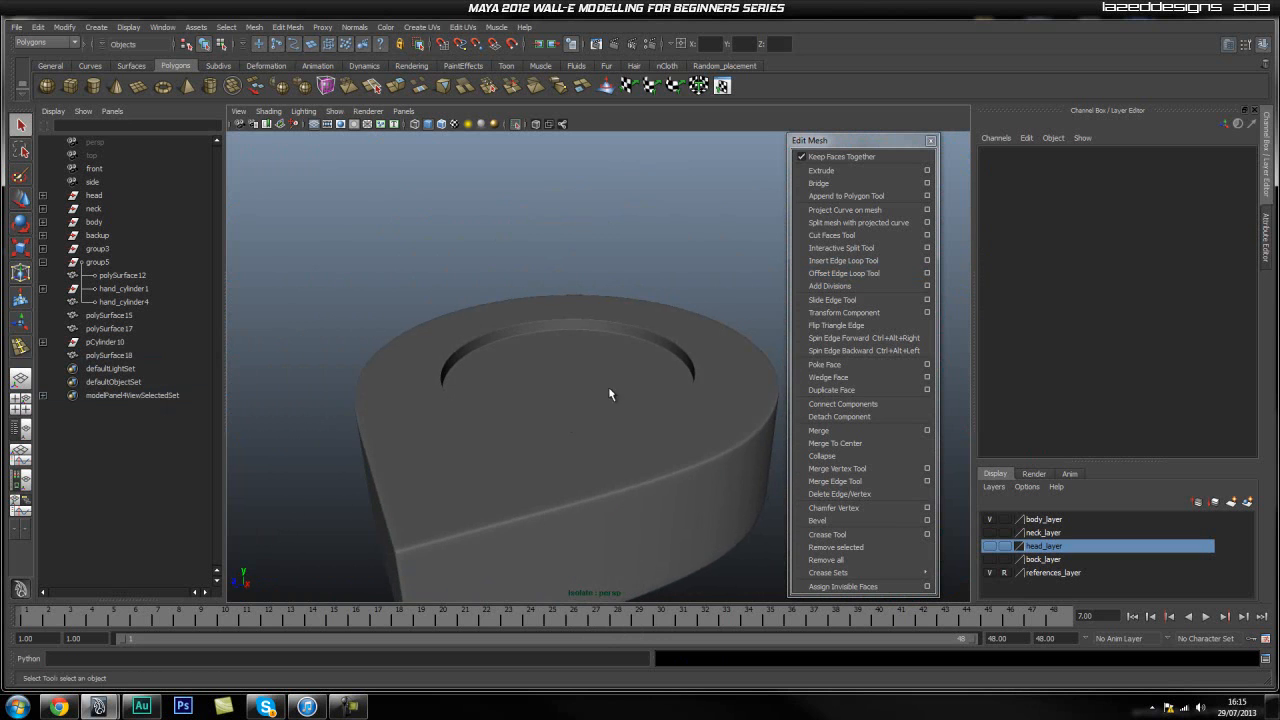
{"action": "left_click", "coordinate": [534, 125]}
{"action": "left_click", "coordinate": [537, 124]}
{"action": "left_click", "coordinate": [487, 416]}
{"action": "key", "text": "1"}
{"action": "mouse_move", "coordinate": [519, 376]}
{"action": "left_mouse_down", "text": "alt"}
{"action": "mouse_move", "coordinate": [511, 340]}
{"action": "mouse_move", "coordinate": [508, 362]}
{"action": "left_mouse_up", "text": "alt"}
{"action": "right_click_drag", "start_coordinate": [451, 383], "coordinate": [553, 390], "text": "alt"}
{"action": "mouse_move", "coordinate": [553, 390]}
{"action": "left_mouse_down", "text": "alt"}
{"action": "mouse_move", "coordinate": [457, 403]}
{"action": "mouse_move", "coordinate": [547, 401]}
{"action": "left_mouse_up", "text": "alt"}
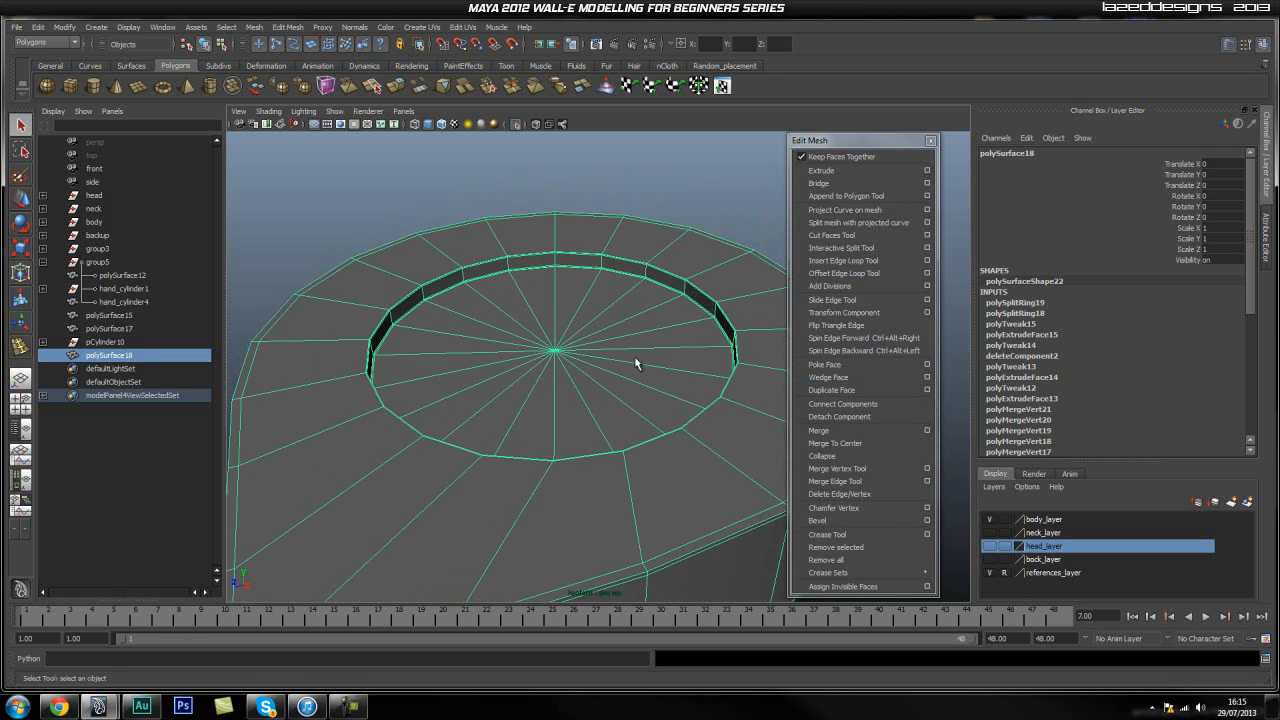
Select all the triangular floor faces inside the recess in face mode.
{"action": "scroll", "coordinate": [680, 367], "scroll_direction": "up", "scroll_amount": 4}
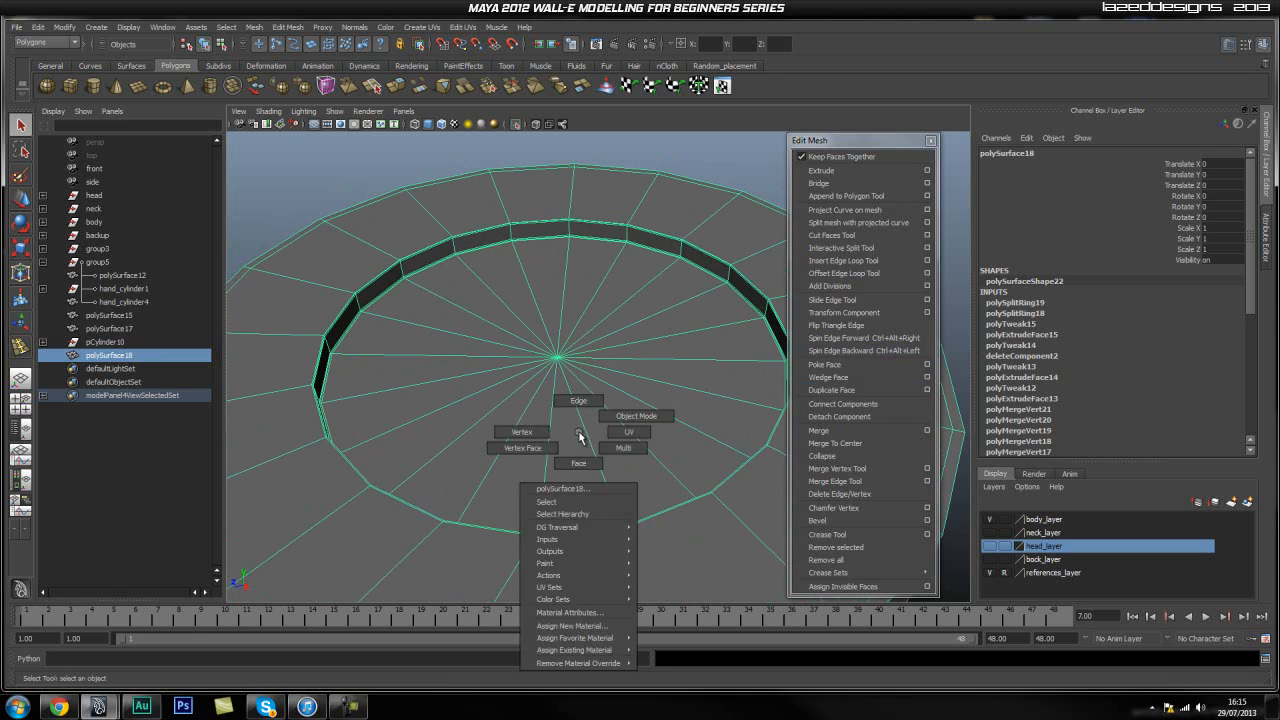
{"action": "right_click_drag", "start_coordinate": [580, 438], "coordinate": [580, 458]}
{"action": "left_click", "coordinate": [584, 455]}
{"action": "left_click", "coordinate": [632, 462], "text": "shift"}
{"action": "left_click", "coordinate": [680, 436], "text": "shift"}
{"action": "left_click", "coordinate": [703, 393], "text": "shift"}
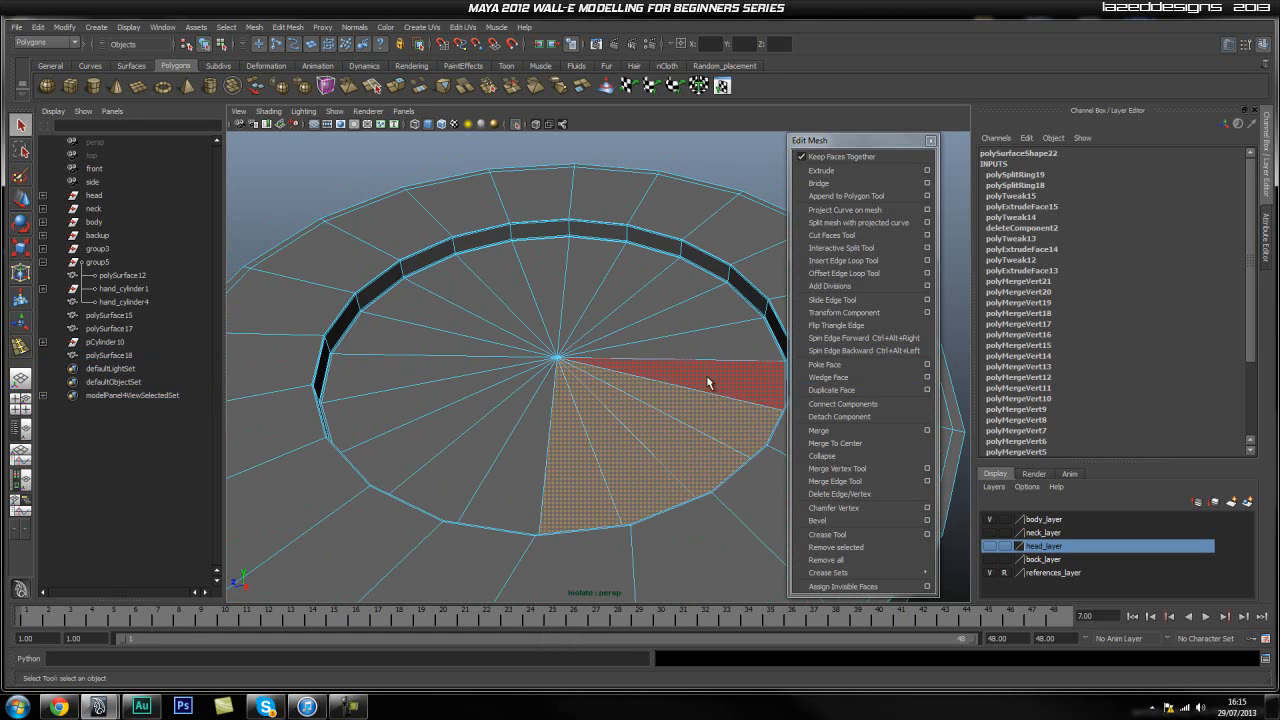
{"action": "left_click", "coordinate": [705, 356], "text": "shift"}
{"action": "left_click", "coordinate": [722, 316], "text": "shift"}
{"action": "left_click", "coordinate": [668, 290], "text": "shift"}
{"action": "left_click", "coordinate": [540, 290], "text": "shift"}
{"action": "left_click", "coordinate": [488, 290], "text": "shift"}
{"action": "left_click", "coordinate": [451, 320], "text": "shift"}
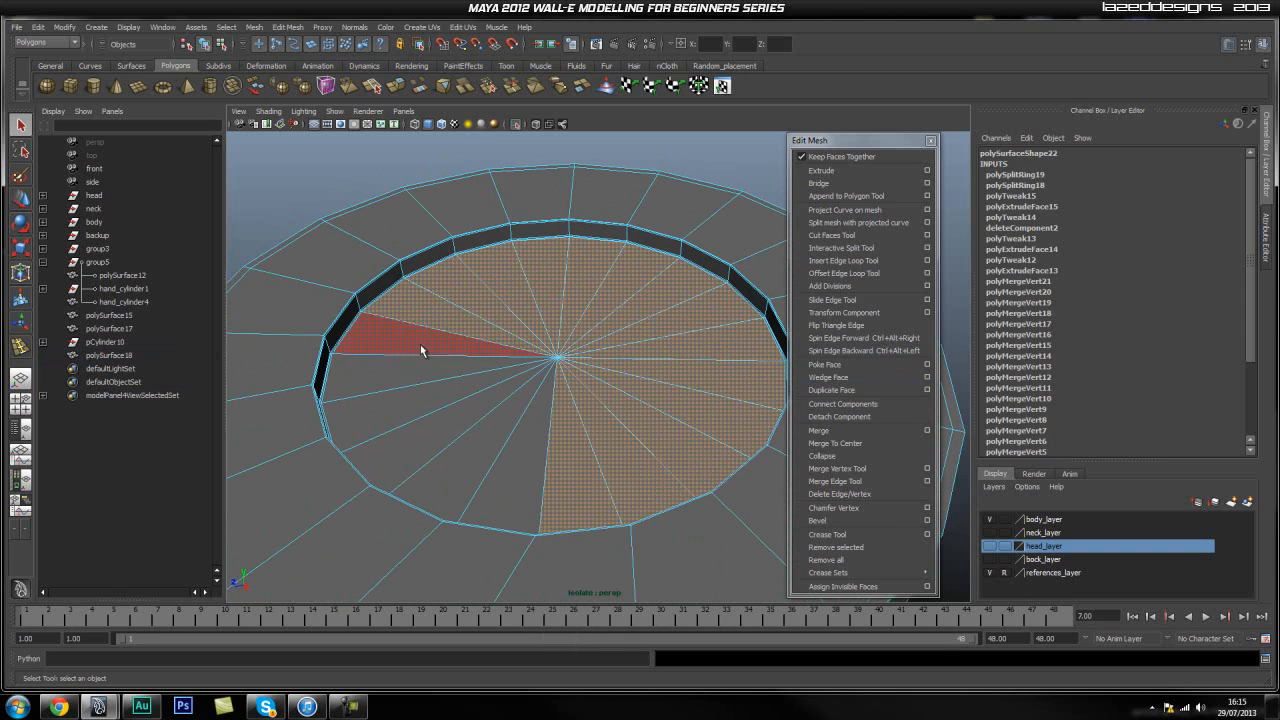
{"action": "left_click", "coordinate": [420, 350], "text": "shift"}
{"action": "left_click", "coordinate": [406, 374], "text": "shift"}
{"action": "left_click", "coordinate": [415, 395], "text": "shift"}
{"action": "left_click", "coordinate": [427, 415], "text": "shift"}
{"action": "left_click", "coordinate": [454, 449], "text": "shift"}
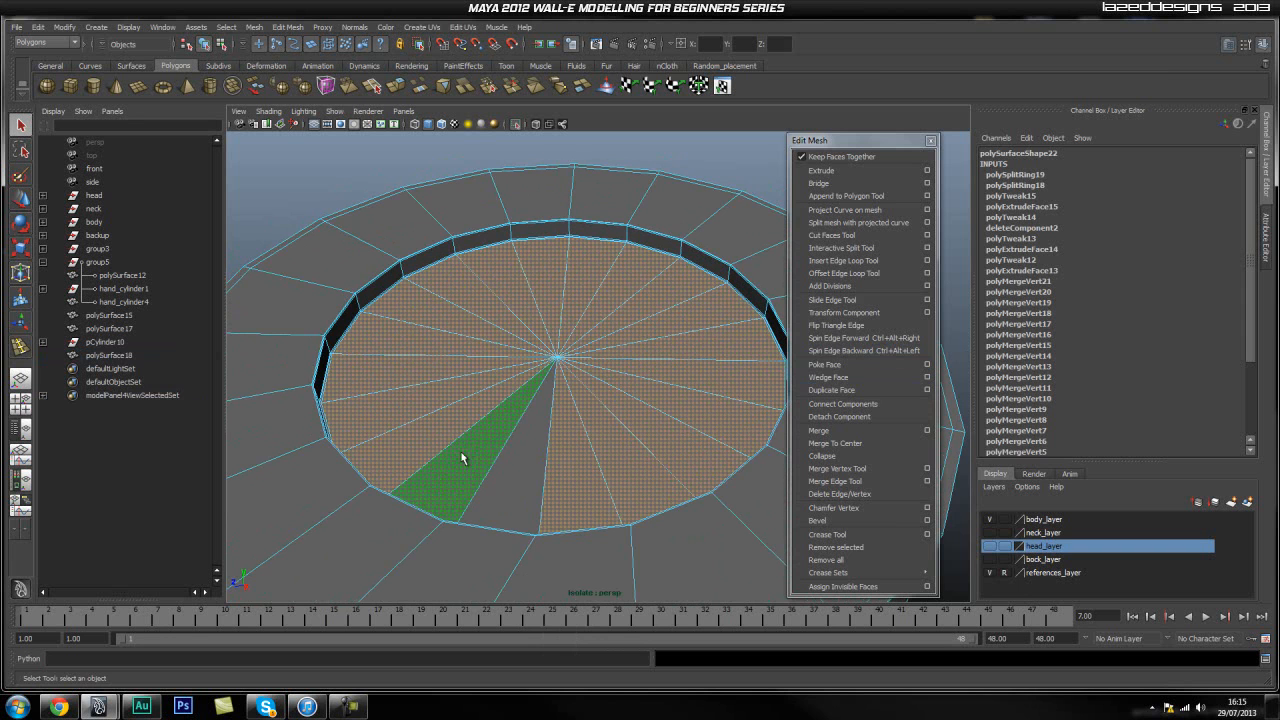
{"action": "left_click", "coordinate": [513, 454], "text": "shift"}
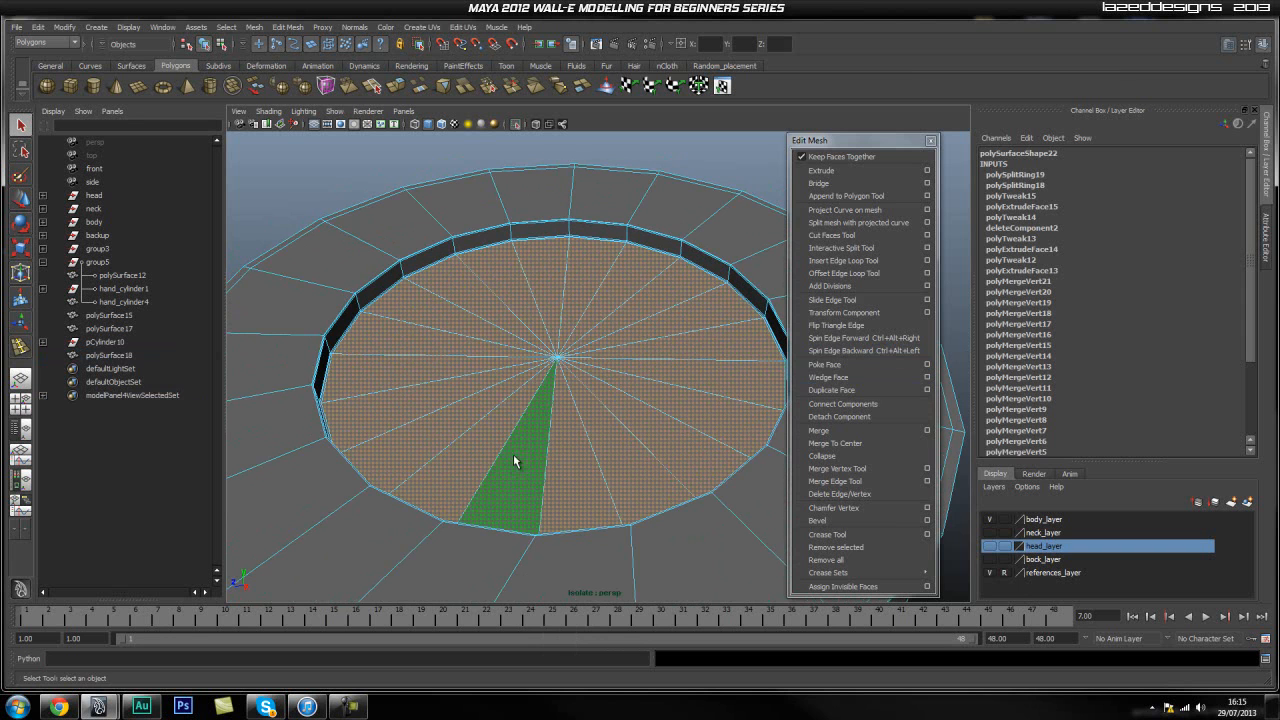
Extrude the recess floor faces and scale them uniformly to about 0.89, leaving a flat ring around the disc.
{"action": "left_click", "coordinate": [821, 170]}
{"action": "key", "text": "r"}
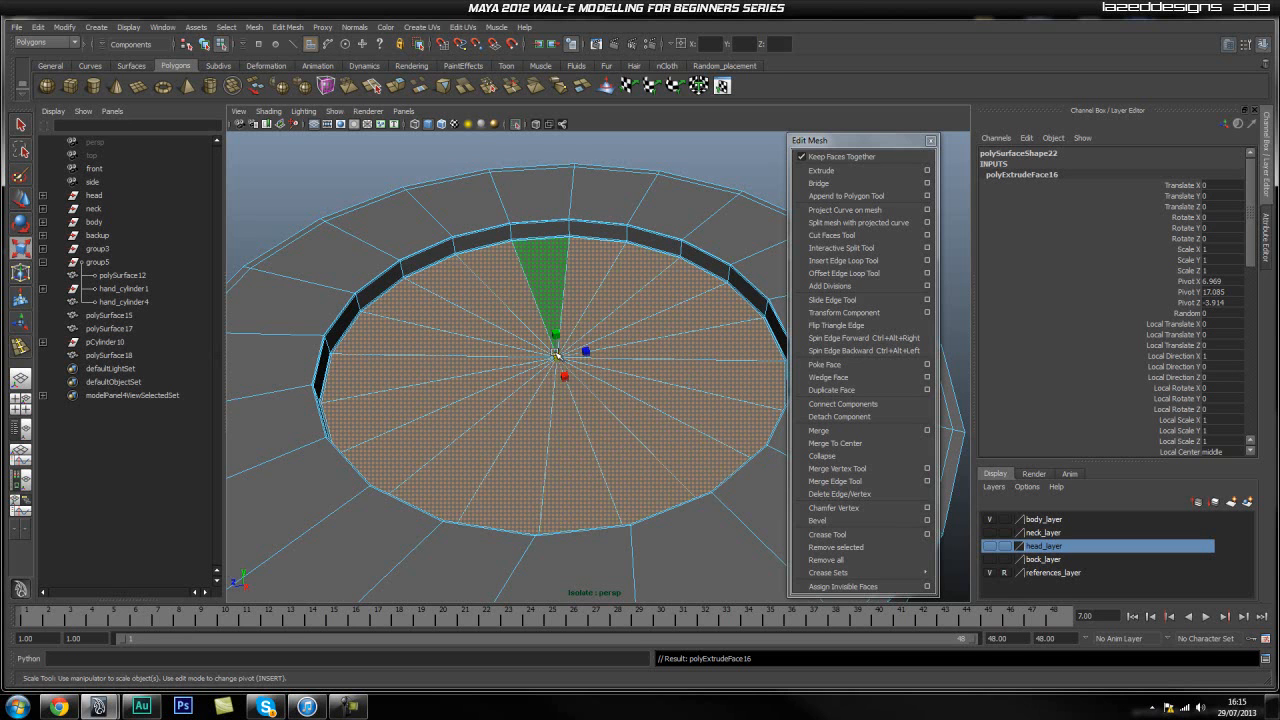
{"action": "left_click_drag", "start_coordinate": [556, 356], "coordinate": [520, 378]}
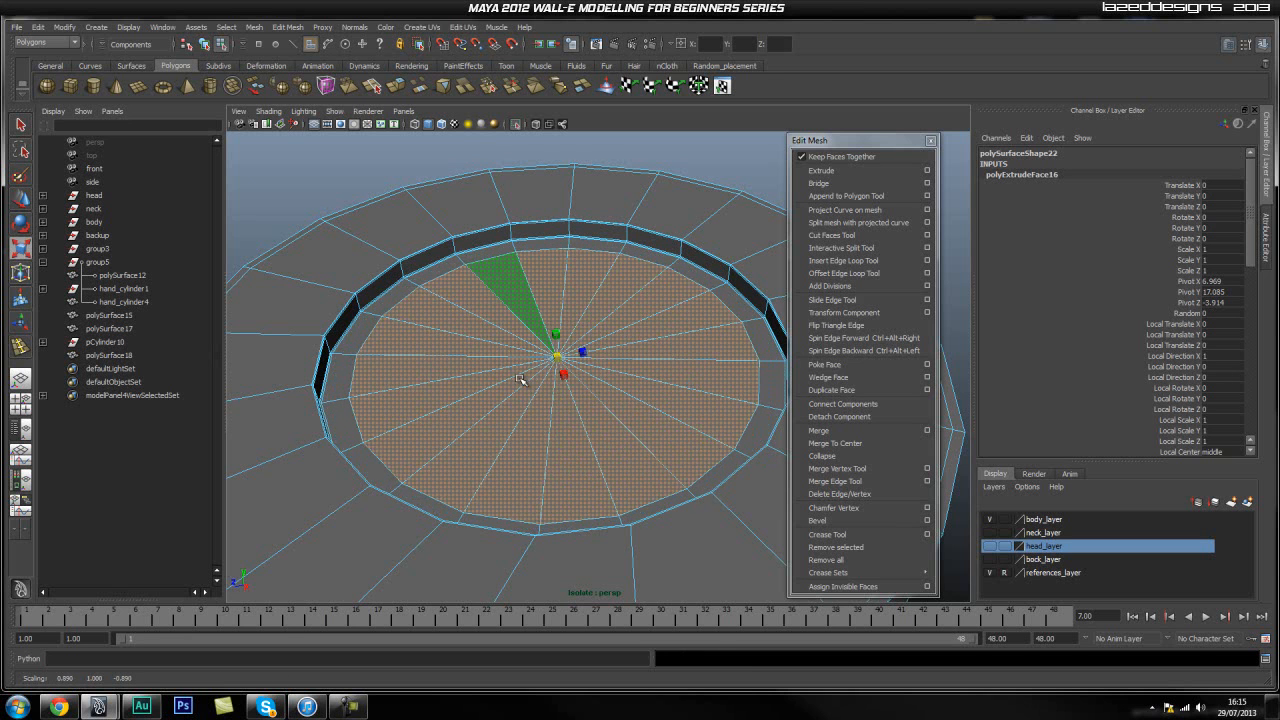
Extrude the disc faces inside the ring and scale them to about 0.99 to add a thin supporting border.
{"action": "right_click_drag", "start_coordinate": [393, 390], "coordinate": [540, 376], "text": "alt"}
{"action": "left_click", "coordinate": [821, 170]}
{"action": "key", "text": "r"}
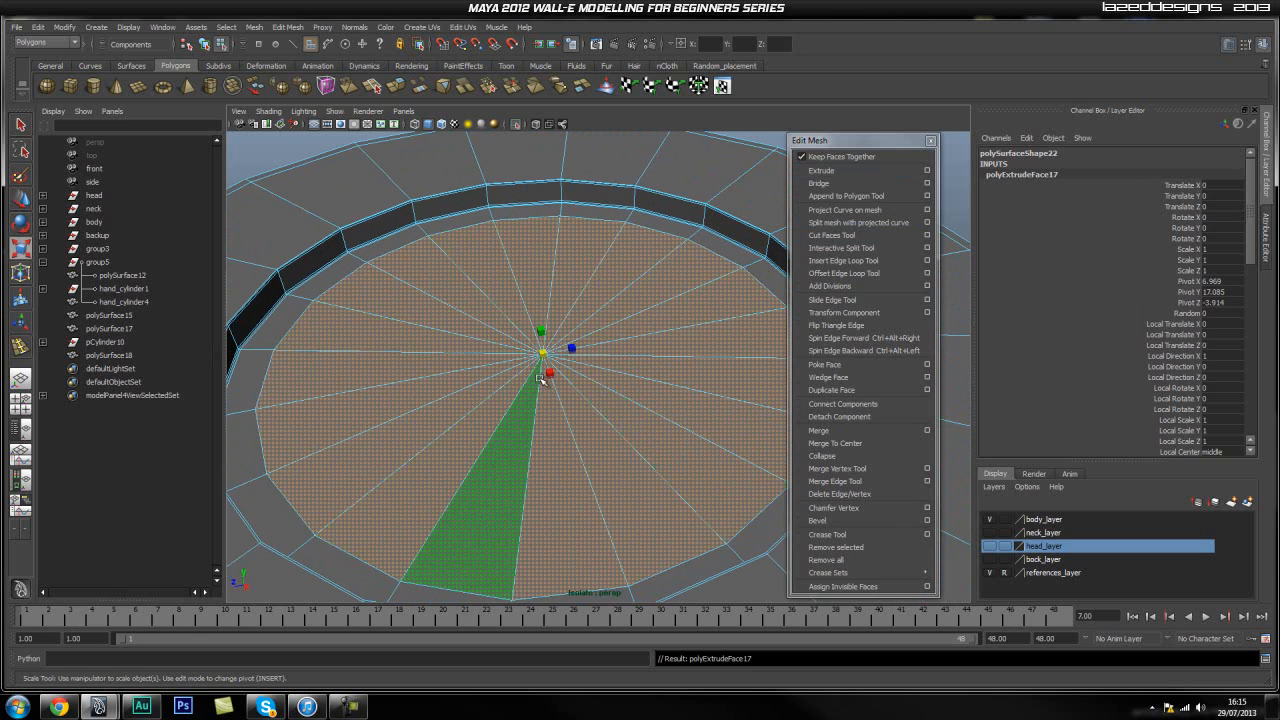
{"action": "left_click_drag", "start_coordinate": [546, 353], "coordinate": [542, 356]}
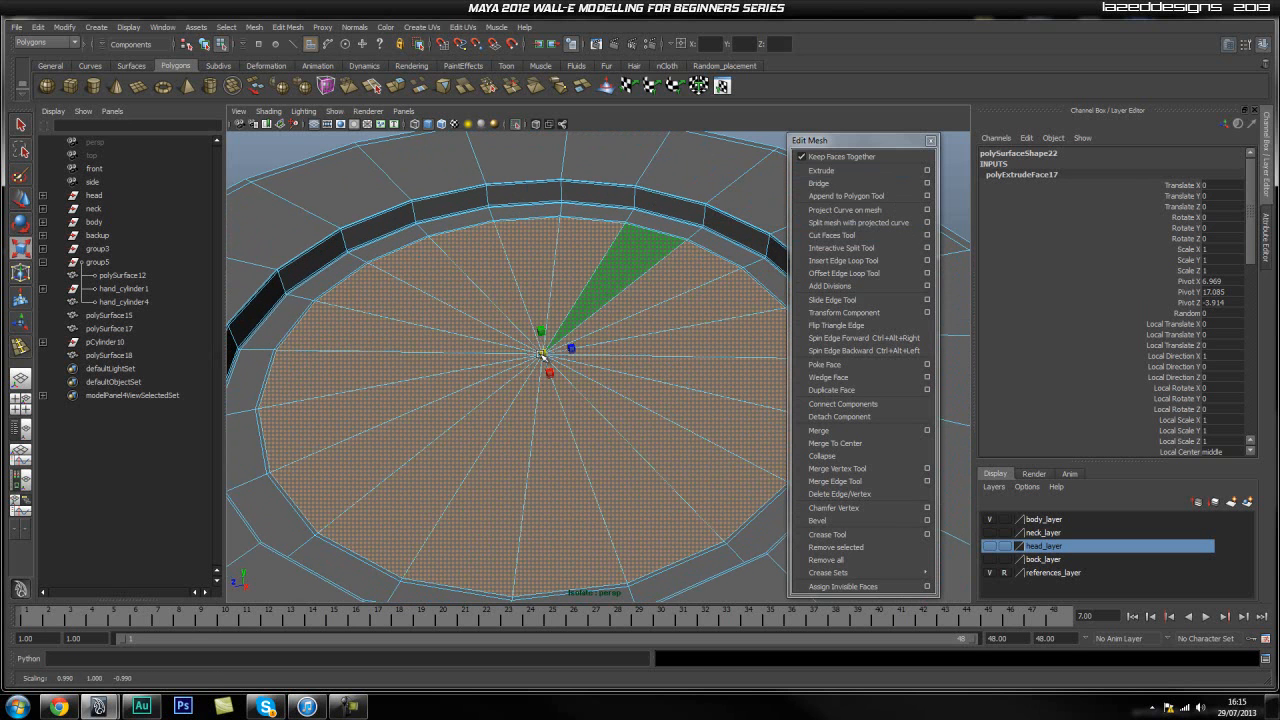
Extrude the central disc faces and raise them slightly along the vertical axis, to a height of about 17.093.
{"action": "right_click_drag", "start_coordinate": [399, 422], "coordinate": [467, 420], "text": "alt"}
{"action": "middle_click_drag", "start_coordinate": [501, 286], "coordinate": [503, 282], "text": "alt"}
{"action": "middle_click_drag", "start_coordinate": [496, 419], "coordinate": [514, 376], "text": "alt"}
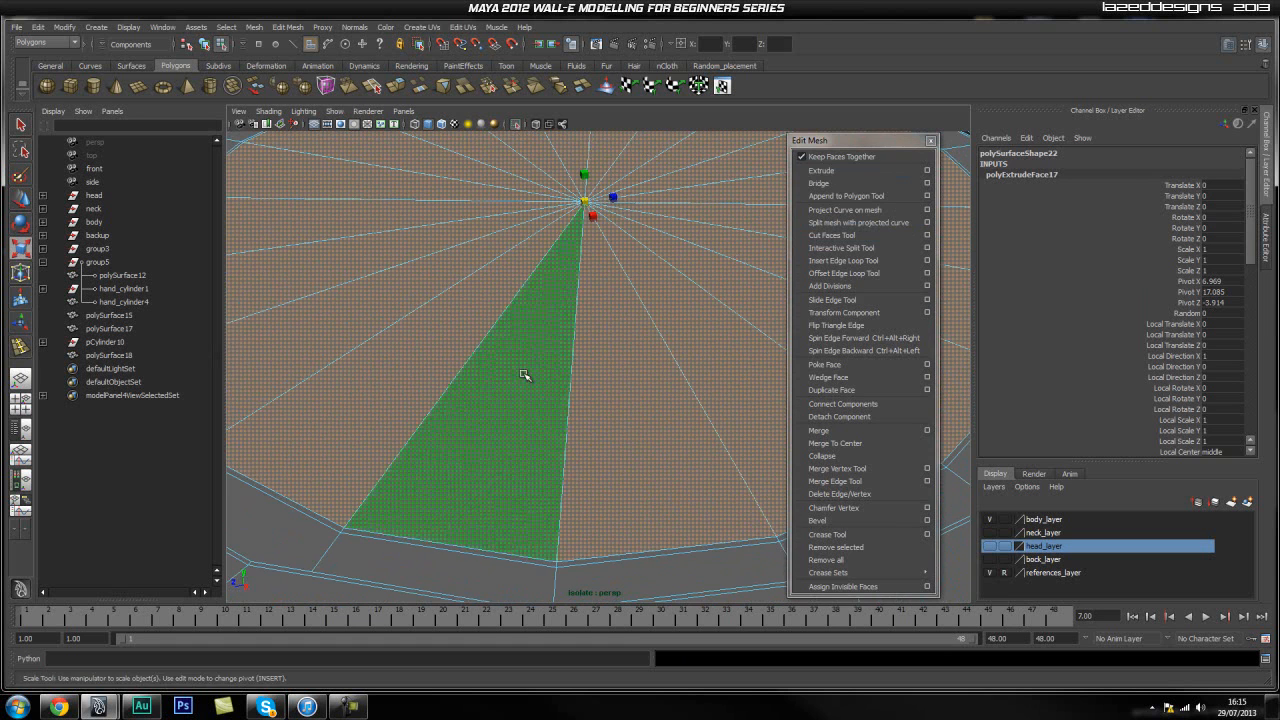
{"action": "left_click", "coordinate": [821, 170]}
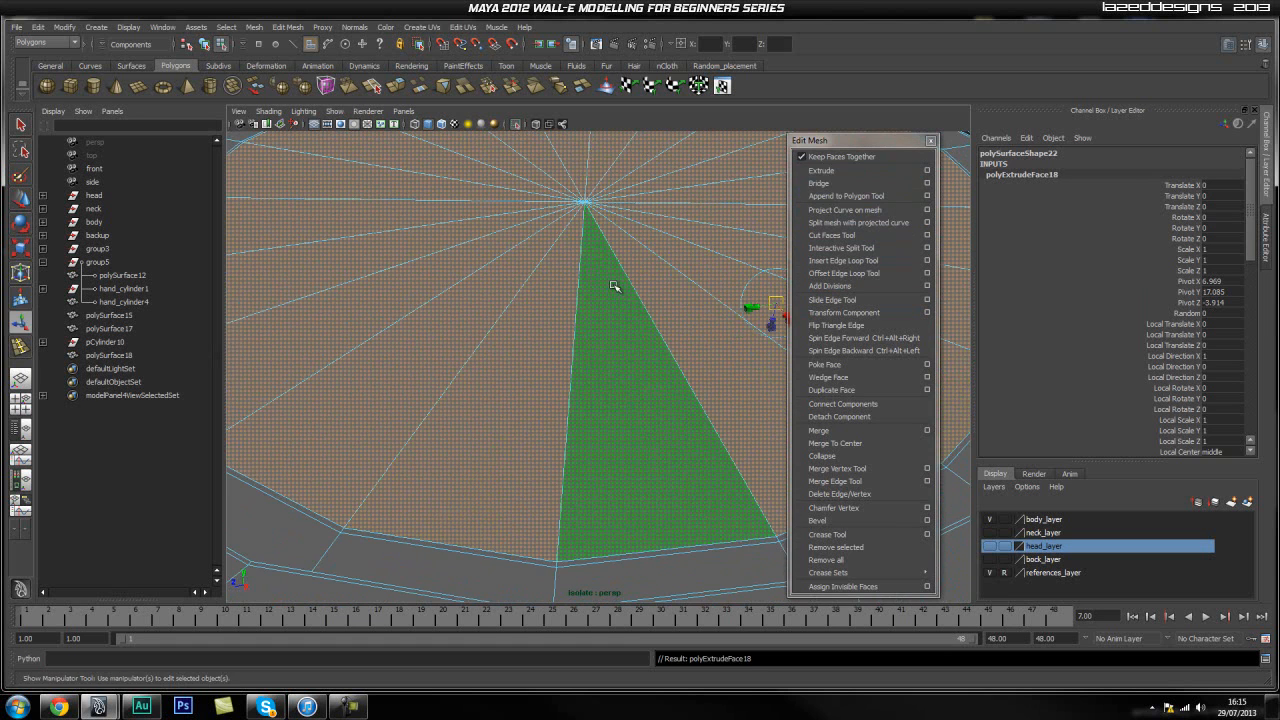
{"action": "left_click_drag", "start_coordinate": [594, 229], "coordinate": [591, 174]}
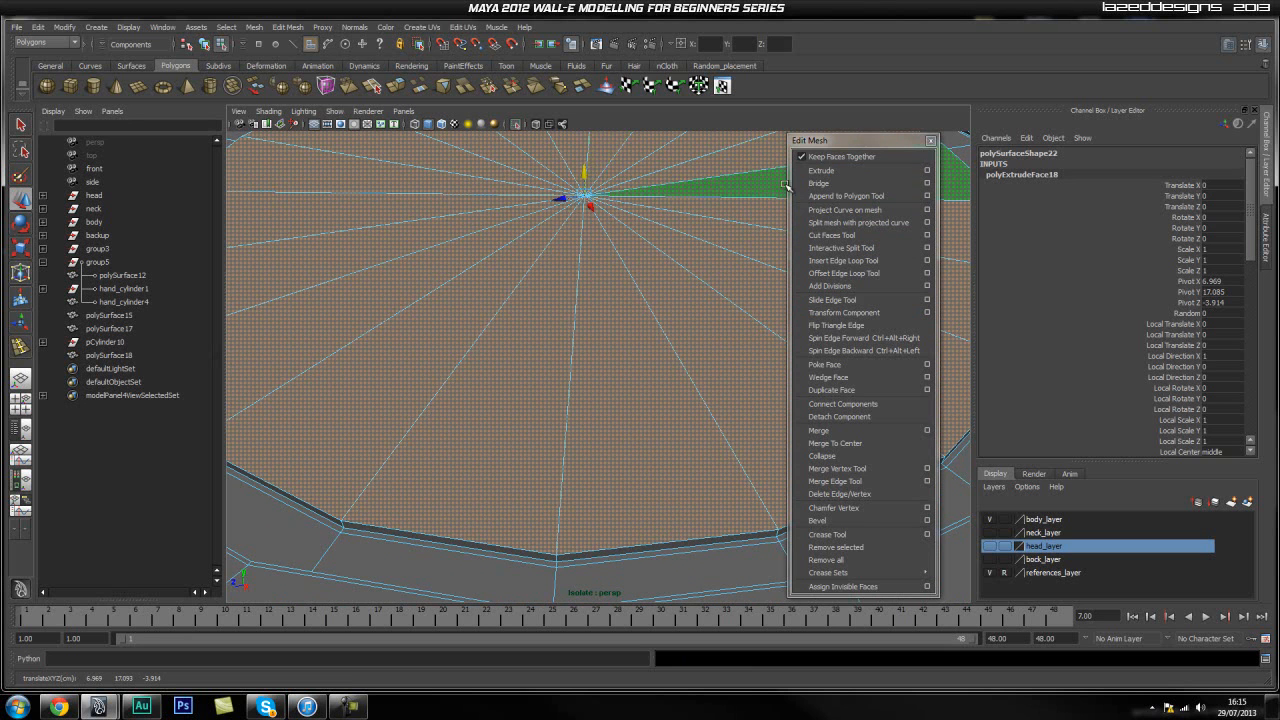
Extrude the central disc faces once more and raise them to a height of about 17.115 to form a raised disc.
{"action": "left_click", "coordinate": [821, 170]}
{"action": "key", "text": "w"}
{"action": "mouse_move", "coordinate": [611, 204]}
{"action": "left_mouse_down", "text": "alt"}
{"action": "mouse_move", "coordinate": [594, 208]}
{"action": "mouse_move", "coordinate": [588, 237]}
{"action": "mouse_move", "coordinate": [598, 216]}
{"action": "left_mouse_up", "text": "alt"}
{"action": "key", "text": "space"}
{"action": "left_click_drag", "start_coordinate": [584, 280], "coordinate": [637, 280]}
{"action": "right_click_drag", "start_coordinate": [458, 298], "coordinate": [624, 212], "text": "alt"}
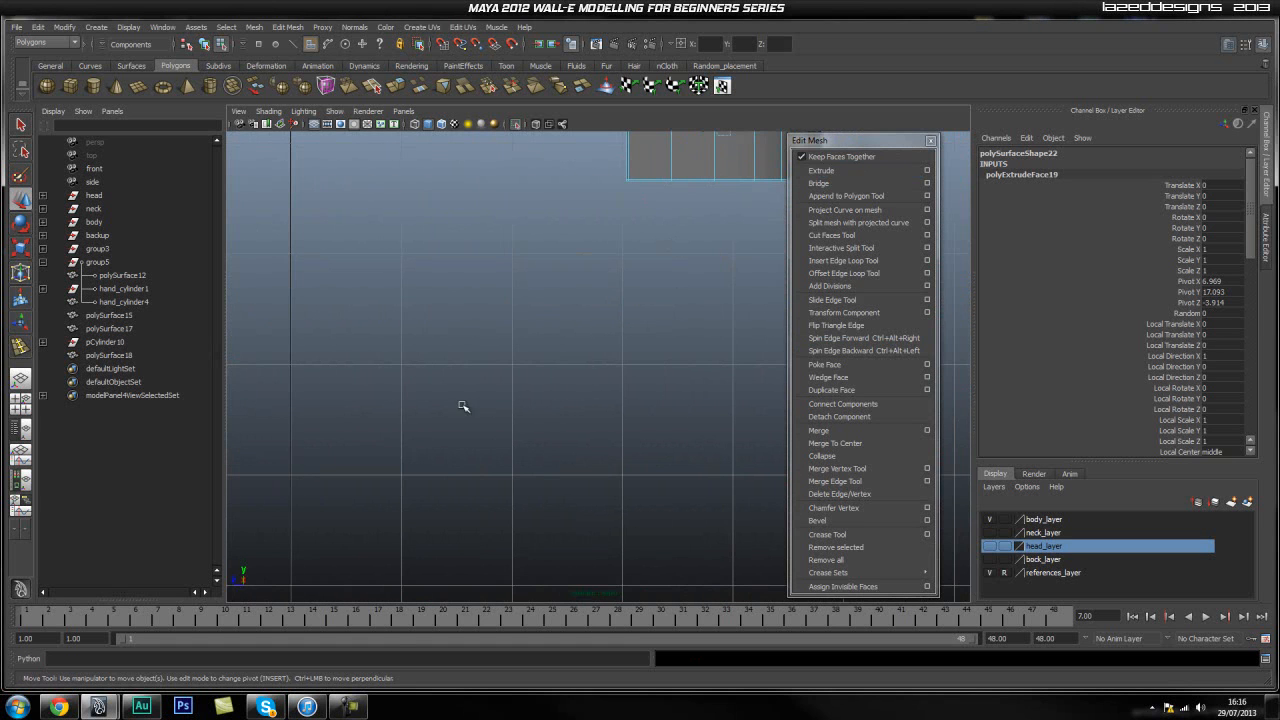
{"action": "middle_click_drag", "start_coordinate": [689, 200], "coordinate": [587, 380], "text": "alt"}
{"action": "right_click_drag", "start_coordinate": [406, 363], "coordinate": [660, 269], "text": "alt"}
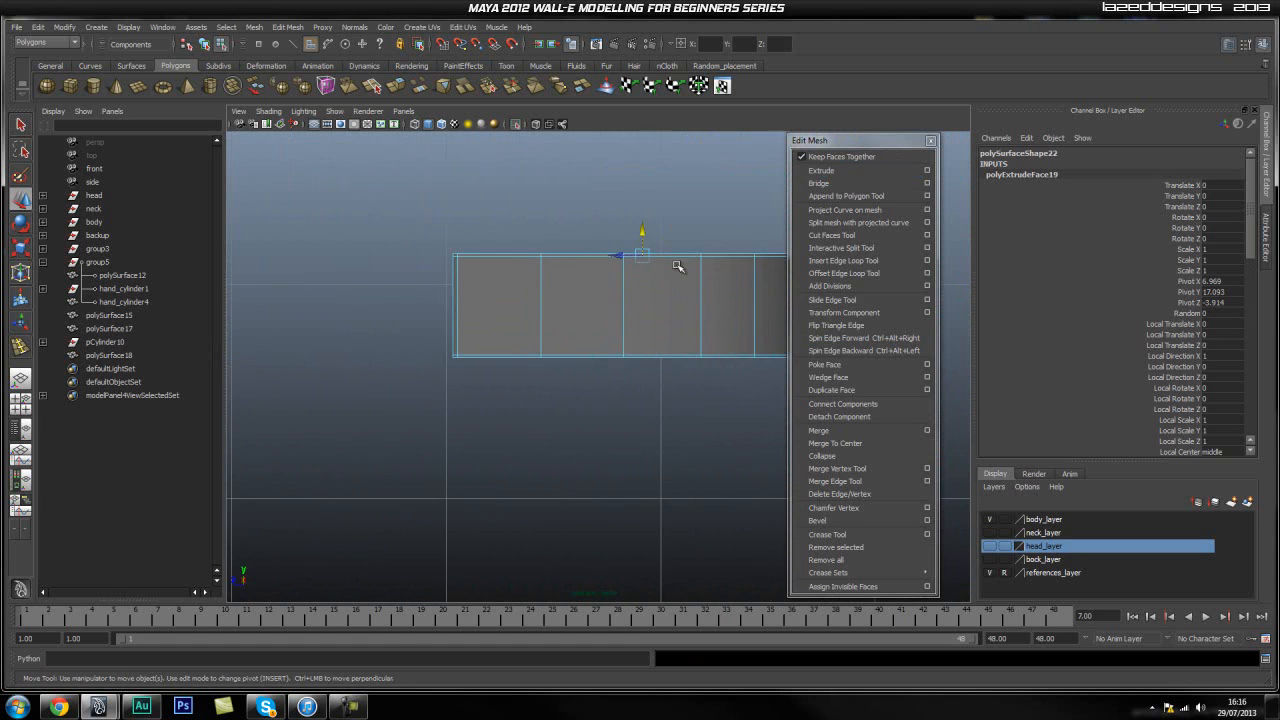
{"action": "middle_click_drag", "start_coordinate": [678, 267], "coordinate": [585, 331], "text": "alt"}
{"action": "right_click_drag", "start_coordinate": [585, 331], "coordinate": [624, 371], "text": "alt"}
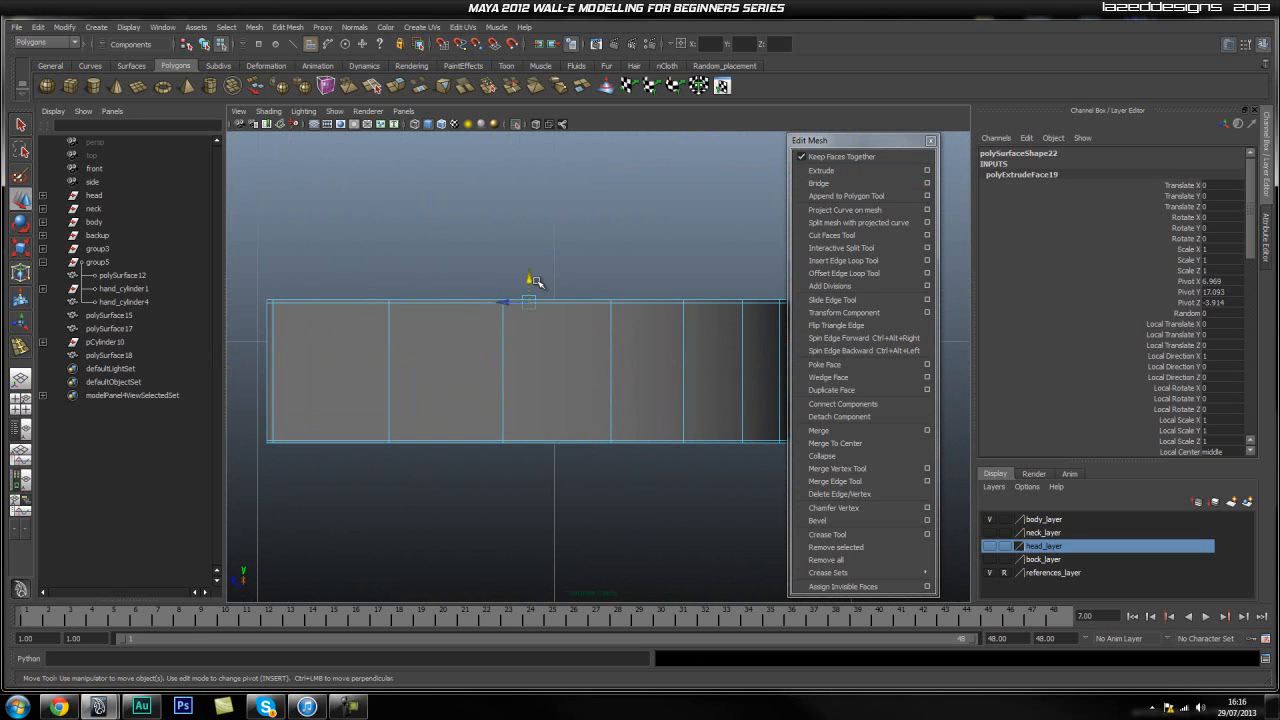
{"action": "key", "text": "space"}
{"action": "left_click_drag", "start_coordinate": [511, 363], "coordinate": [511, 334]}
{"action": "left_click_drag", "start_coordinate": [554, 380], "coordinate": [583, 266], "text": "alt"}
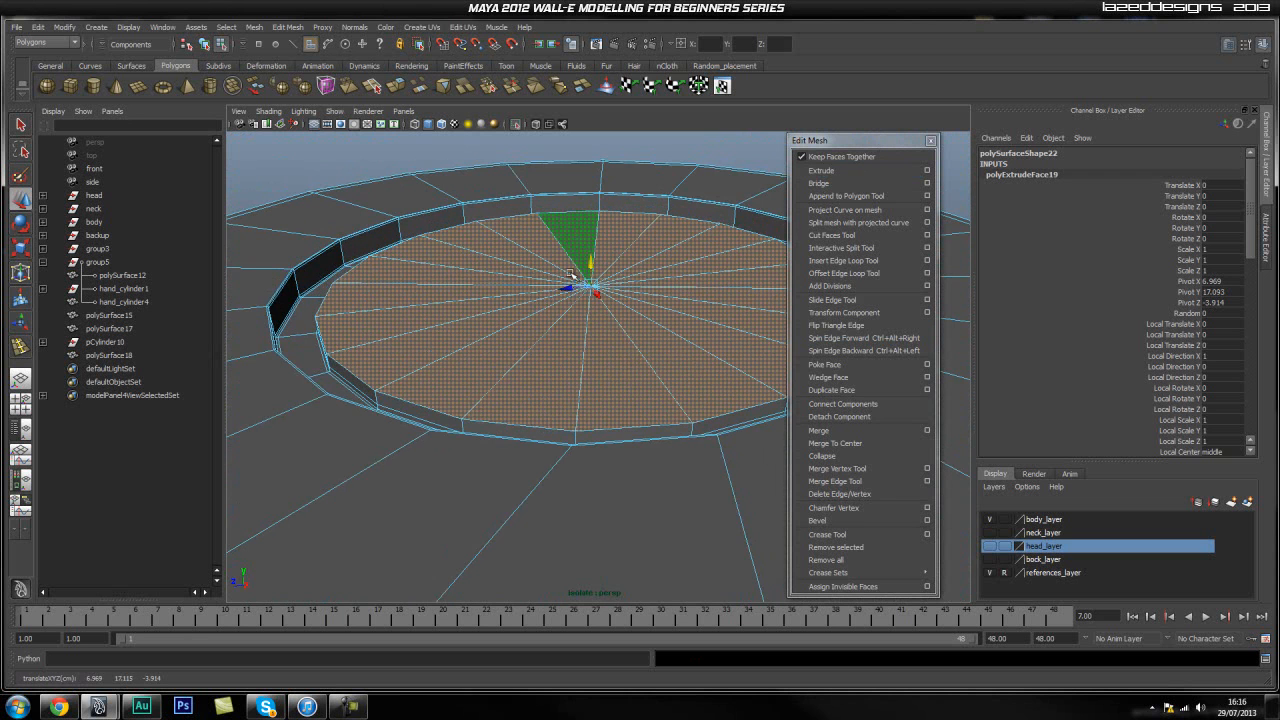
Extrude the raised disc's top faces and lift them a tiny amount, to a height of about 17.120, to support its edge.
{"action": "right_click_drag", "start_coordinate": [591, 266], "coordinate": [599, 337], "text": "alt"}
{"action": "left_click_drag", "start_coordinate": [599, 337], "coordinate": [660, 340], "text": "alt"}
{"action": "left_click", "coordinate": [821, 170]}
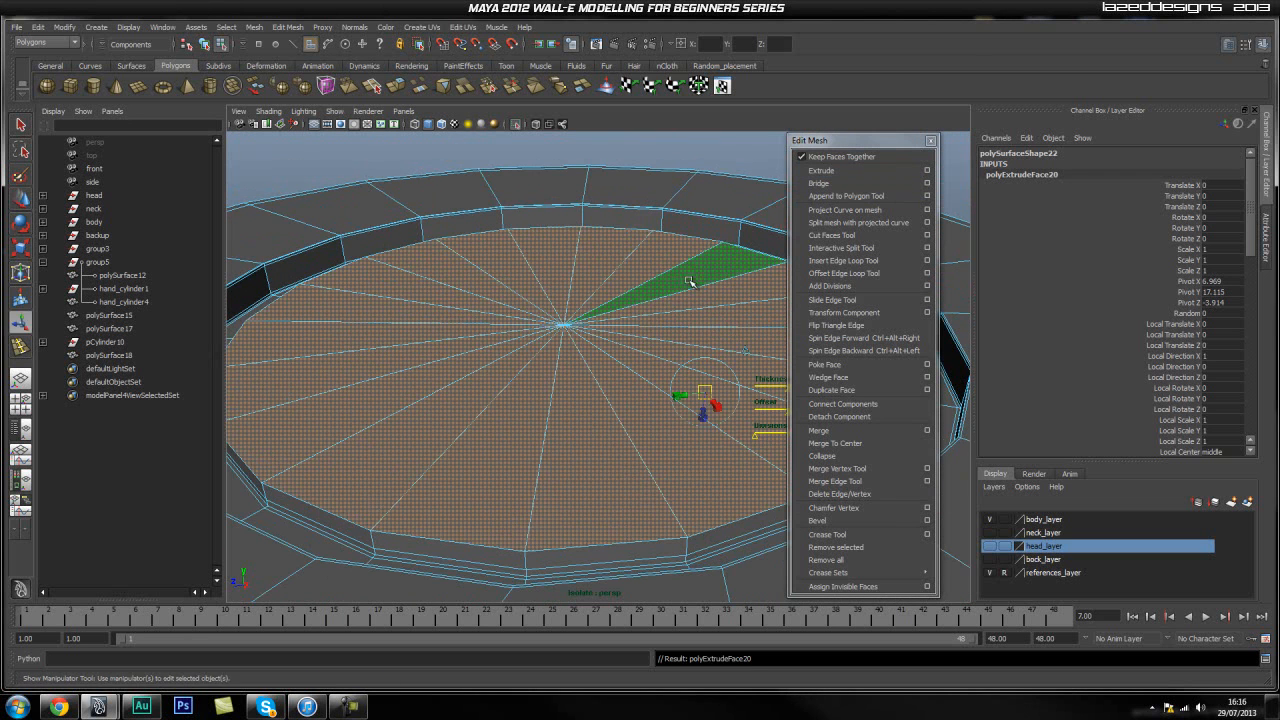
{"action": "left_click_drag", "start_coordinate": [562, 302], "coordinate": [565, 300]}
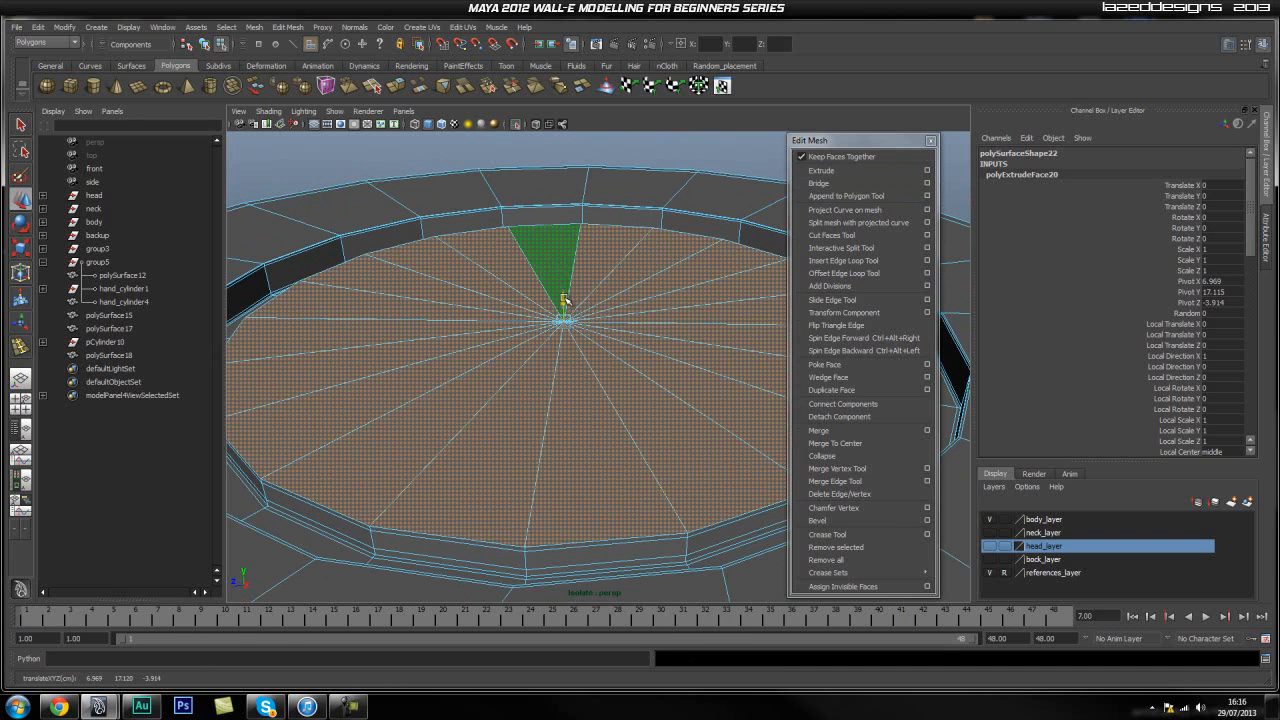
Extrude the raised disc's top faces and scale them uniformly to about 0.991 for a thin border at the rim.
{"action": "left_click", "coordinate": [821, 171]}
{"action": "key", "text": "r"}
{"action": "left_click_drag", "start_coordinate": [566, 328], "coordinate": [567, 325]}
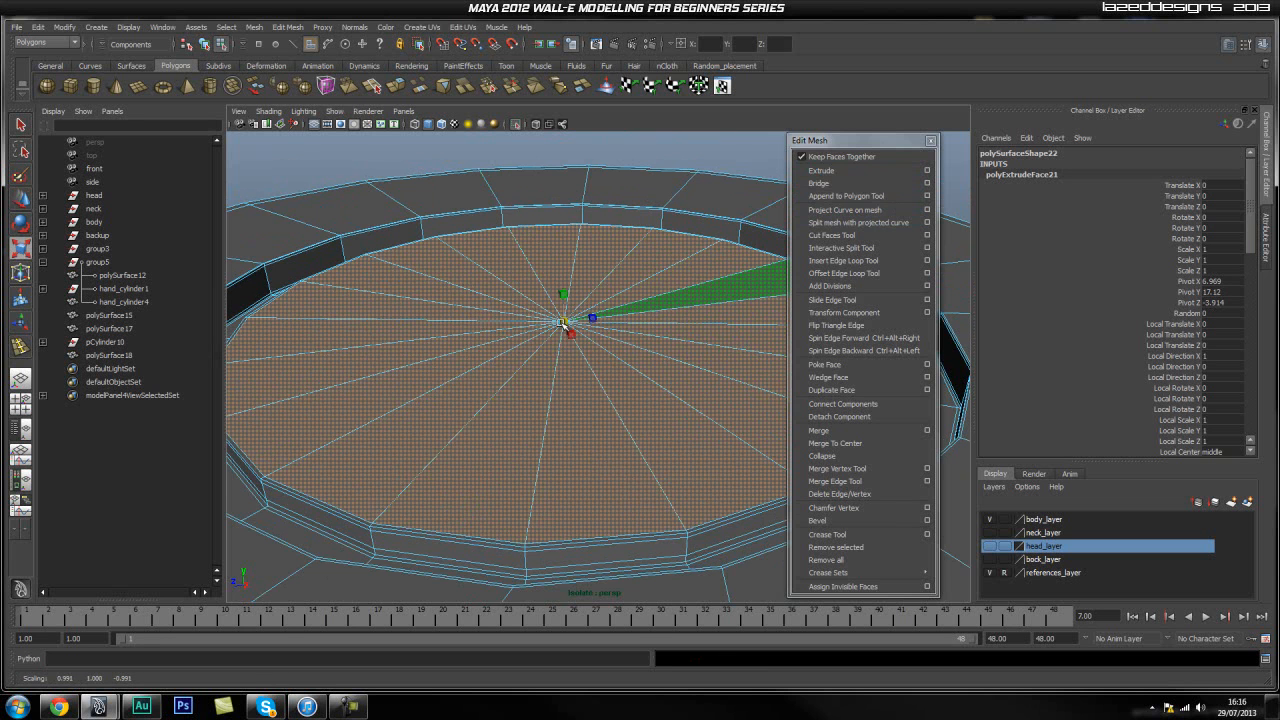
Extrude the top faces inside the rim border and scale them to about 0.993 to add a second thin border.
{"action": "scroll", "coordinate": [491, 440], "scroll_direction": "up", "scroll_amount": 2}
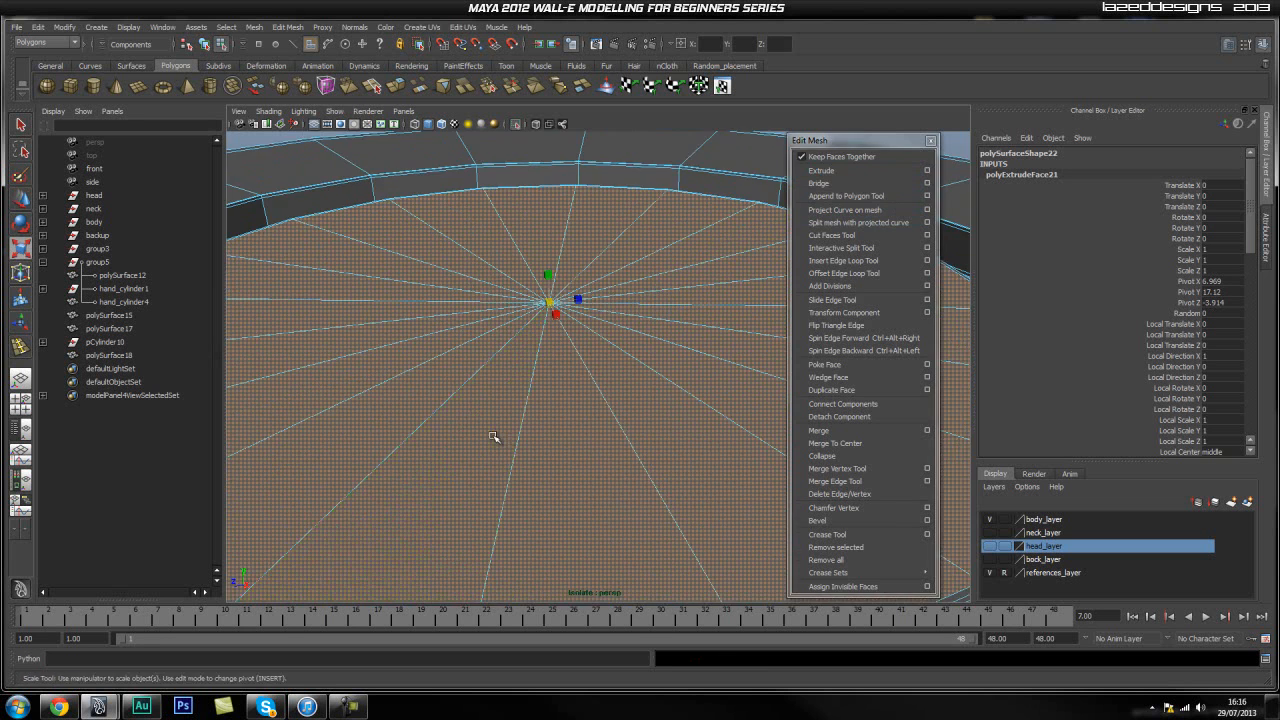
{"action": "mouse_move", "coordinate": [490, 420]}
{"action": "middle_mouse_down", "text": "alt"}
{"action": "mouse_move", "coordinate": [492, 399]}
{"action": "mouse_move", "coordinate": [494, 417]}
{"action": "middle_mouse_up", "text": "alt"}
{"action": "right_click_drag", "start_coordinate": [494, 417], "coordinate": [514, 412], "text": "alt"}
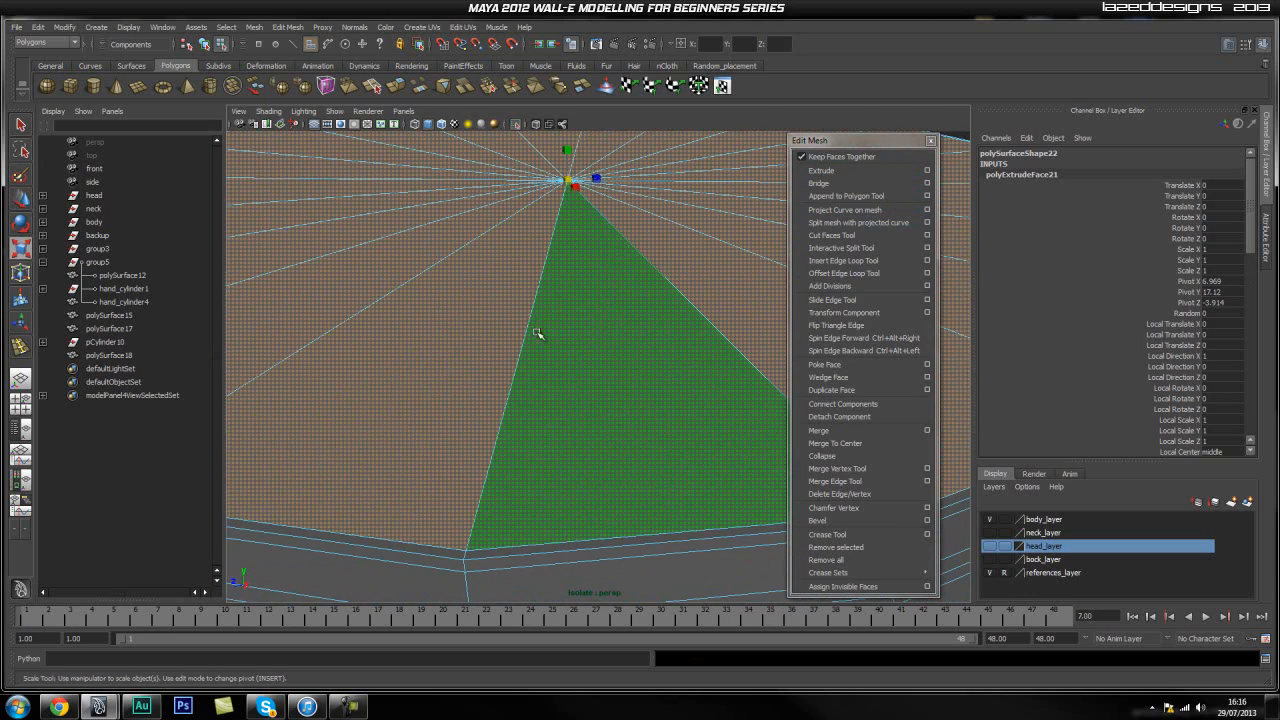
{"action": "left_click", "coordinate": [848, 170]}
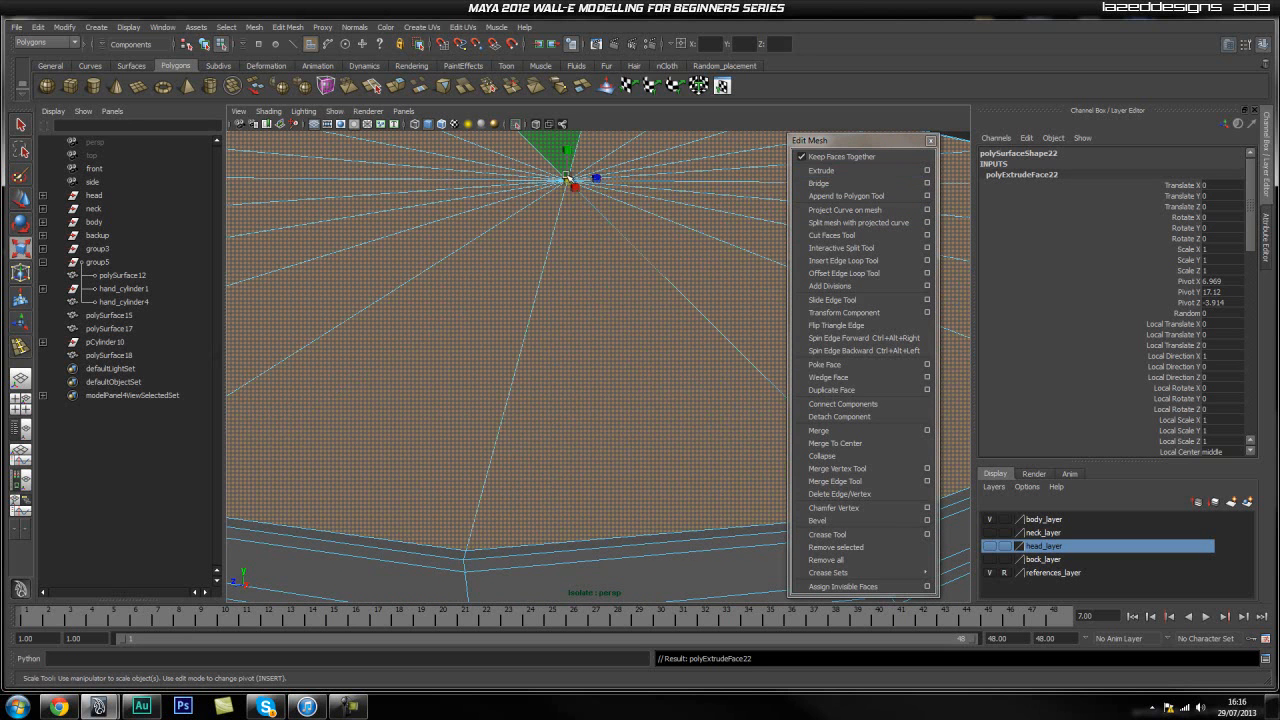
{"action": "left_click_drag", "start_coordinate": [569, 183], "coordinate": [561, 187]}
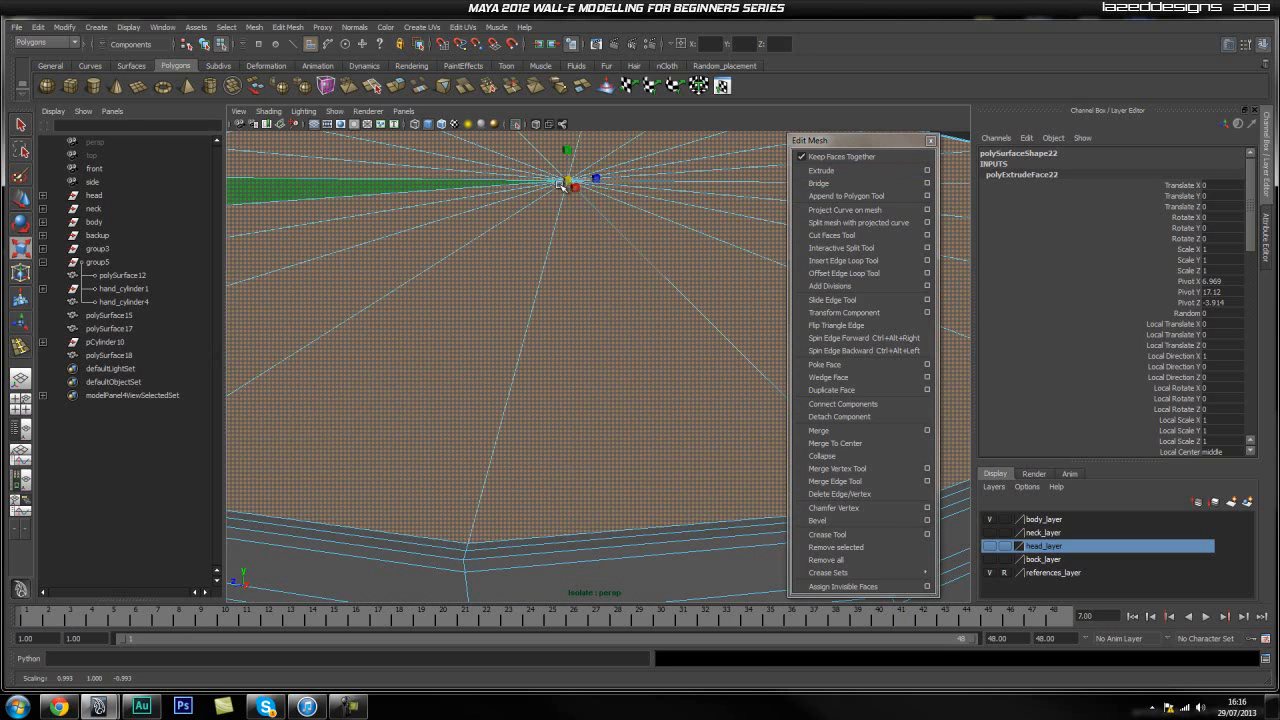
Extrude the innermost top faces and raise them slightly, to a height of about 17.126, starting another small step on the disc.
{"action": "left_click", "coordinate": [821, 170]}
{"action": "key", "text": "w"}
{"action": "left_click_drag", "start_coordinate": [567, 158], "coordinate": [567, 150]}
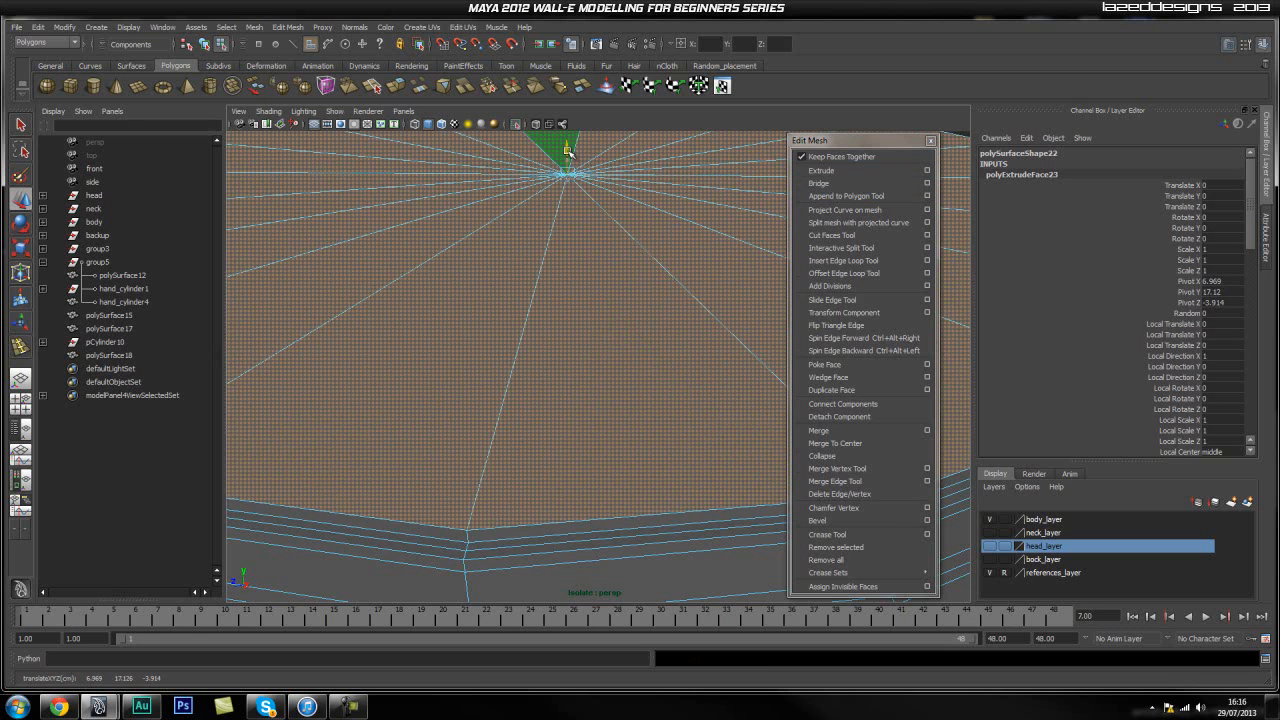
Settle the disc's top faces at a height of about 17.124, extrude them again and raise them to about 17.160.
{"action": "right_click_drag", "start_coordinate": [567, 150], "coordinate": [626, 269], "text": "alt"}
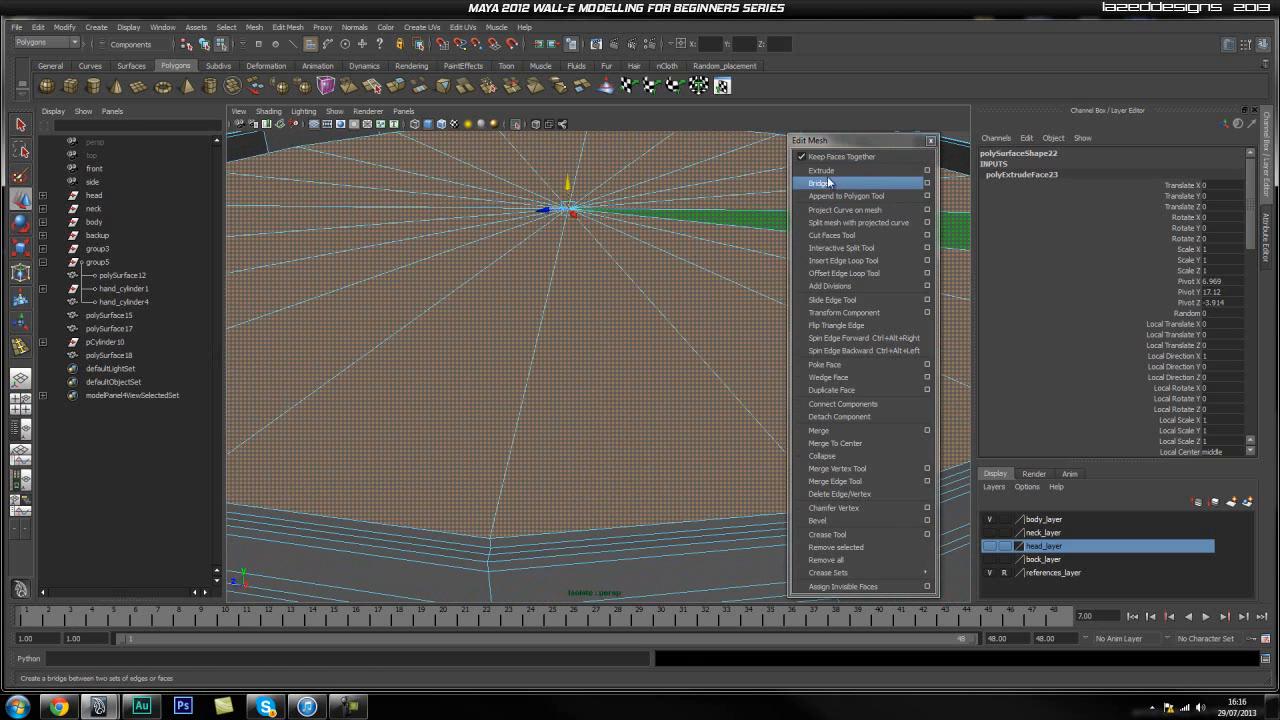
{"action": "left_click_drag", "start_coordinate": [566, 185], "coordinate": [566, 188]}
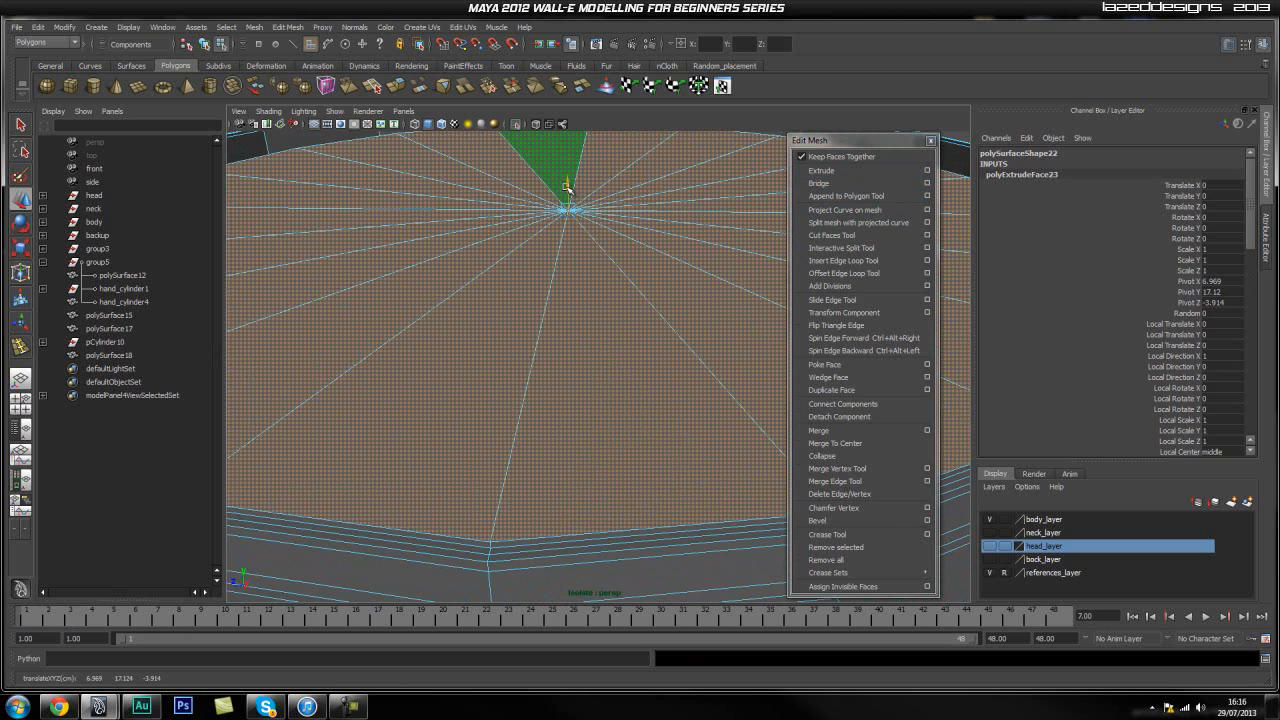
{"action": "left_click", "coordinate": [863, 172]}
{"action": "scroll", "coordinate": [590, 254], "scroll_direction": "down", "scroll_amount": 4}
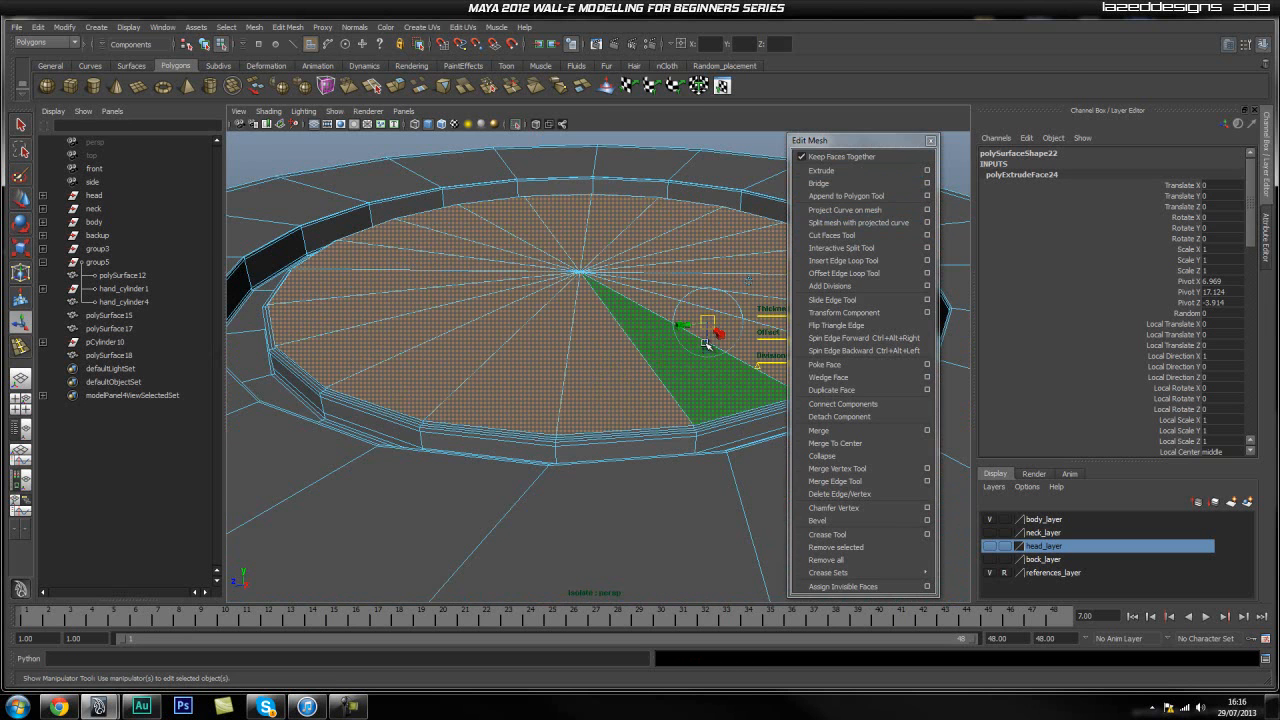
{"action": "key", "text": "w"}
{"action": "left_click_drag", "start_coordinate": [577, 249], "coordinate": [456, 347]}
{"action": "key", "text": "space"}
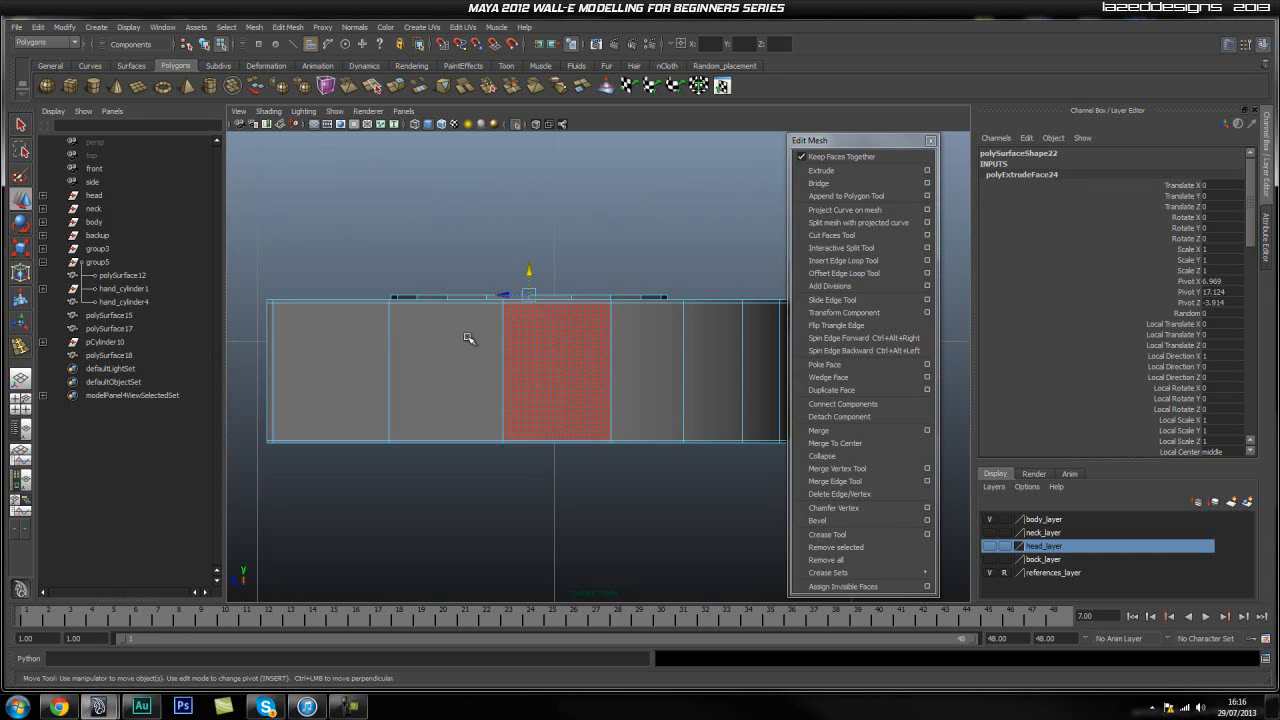
{"action": "right_click_drag", "start_coordinate": [456, 347], "coordinate": [500, 314], "text": "alt"}
{"action": "middle_click_drag", "start_coordinate": [508, 291], "coordinate": [509, 331], "text": "alt"}
{"action": "right_click_drag", "start_coordinate": [349, 323], "coordinate": [403, 323], "text": "alt"}
{"action": "middle_click_drag", "start_coordinate": [434, 318], "coordinate": [493, 317], "text": "alt"}
{"action": "right_click_drag", "start_coordinate": [493, 317], "coordinate": [642, 339], "text": "alt"}
{"action": "left_click_drag", "start_coordinate": [518, 256], "coordinate": [518, 254]}
Extrude the disc's top faces once more and set them at a height of about 17.162 to form a thin support edge.
{"action": "left_click", "coordinate": [821, 171]}
{"action": "left_click_drag", "start_coordinate": [517, 251], "coordinate": [515, 247]}
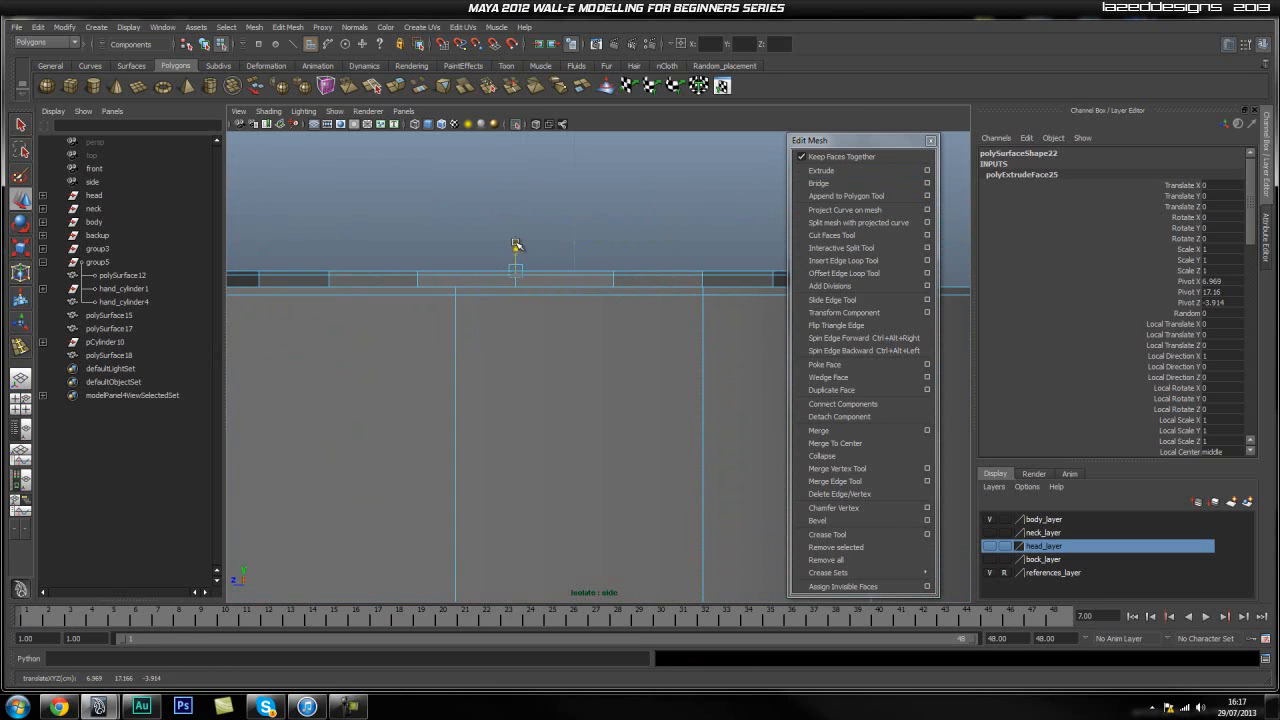
{"action": "key", "text": "space"}
{"action": "left_click_drag", "start_coordinate": [516, 259], "coordinate": [519, 240]}
{"action": "mouse_move", "coordinate": [494, 321]}
{"action": "left_mouse_down", "text": "alt"}
{"action": "mouse_move", "coordinate": [510, 322]}
{"action": "mouse_move", "coordinate": [492, 334]}
{"action": "left_mouse_up", "text": "alt"}
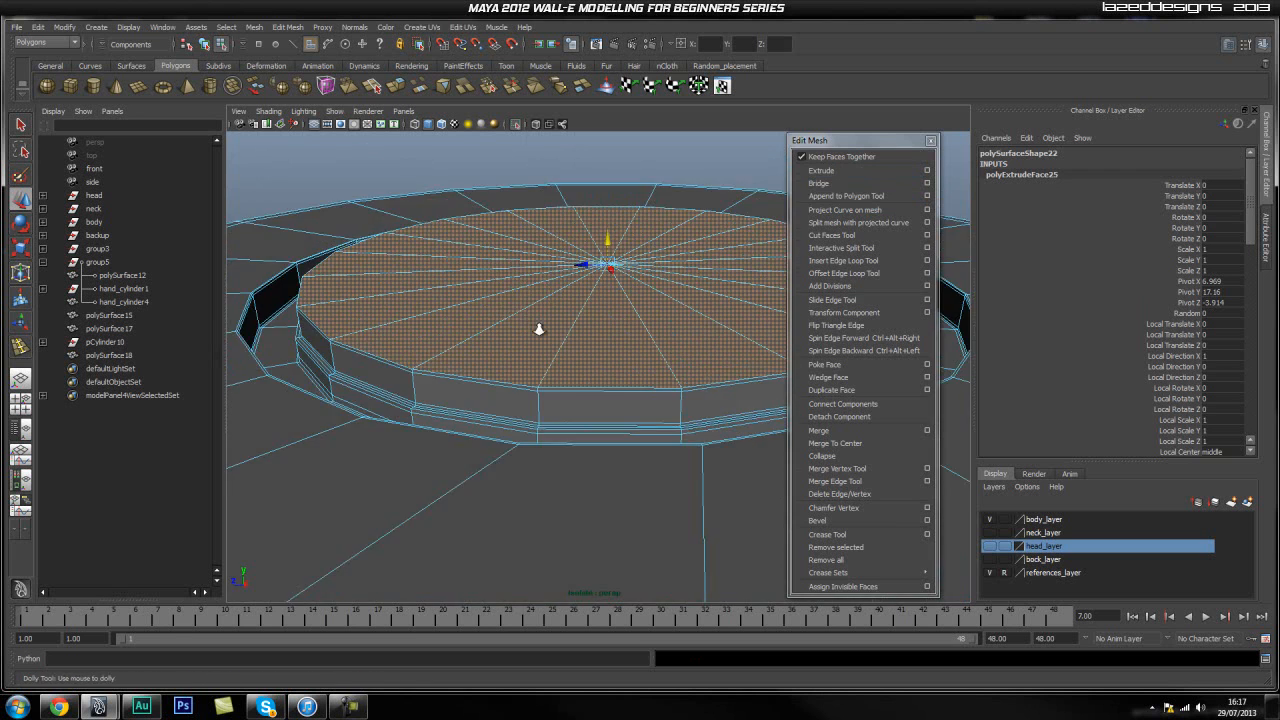
{"action": "right_click_drag", "start_coordinate": [529, 334], "coordinate": [620, 334], "text": "alt"}
{"action": "middle_click_drag", "start_coordinate": [620, 334], "coordinate": [563, 380], "text": "alt"}
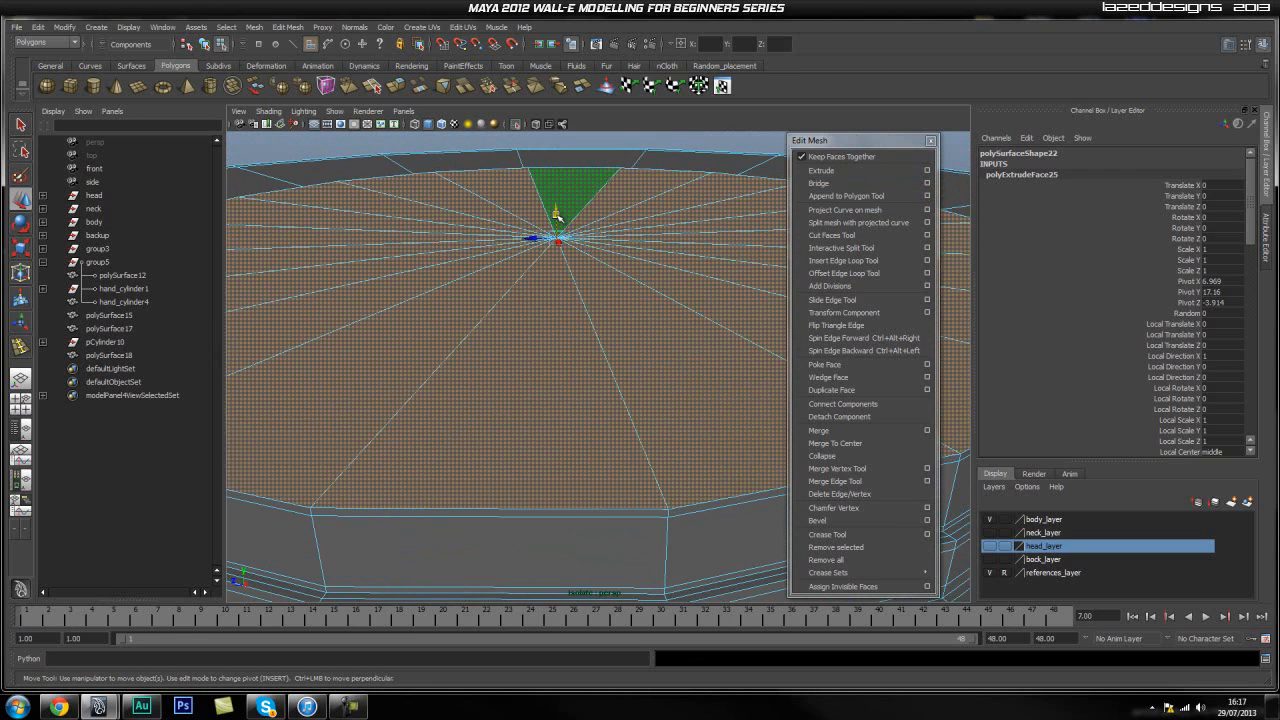
{"action": "left_click_drag", "start_coordinate": [557, 216], "coordinate": [555, 218]}
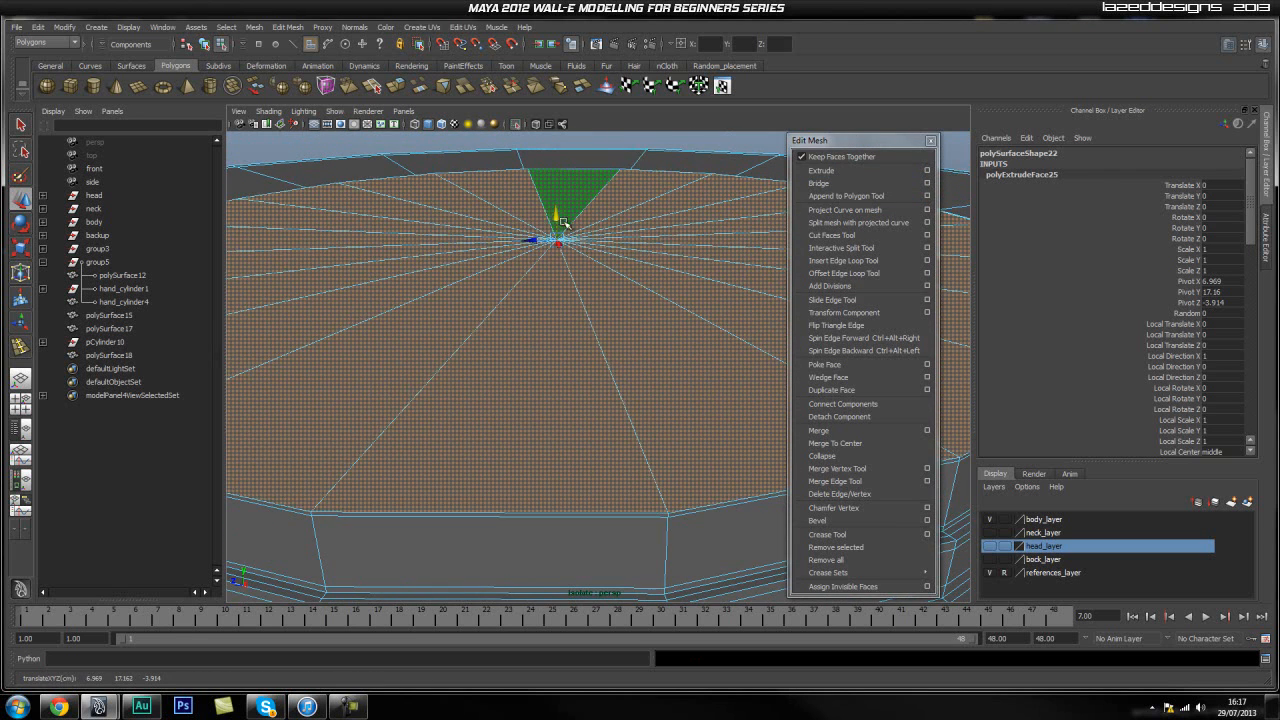
Extrude the disc's top faces and scale them uniformly to about 0.996 for a thin rim border.
{"action": "left_click", "coordinate": [804, 172]}
{"action": "key", "text": "r"}
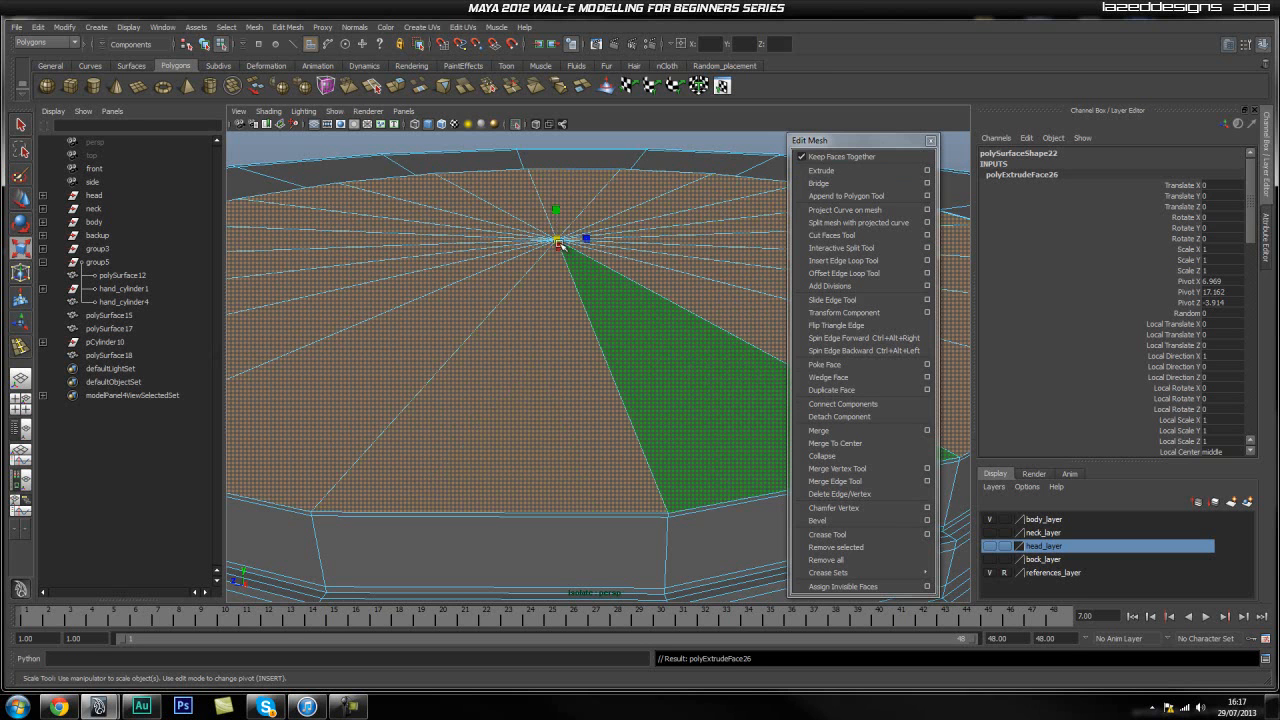
{"action": "left_click_drag", "start_coordinate": [562, 245], "coordinate": [559, 243]}
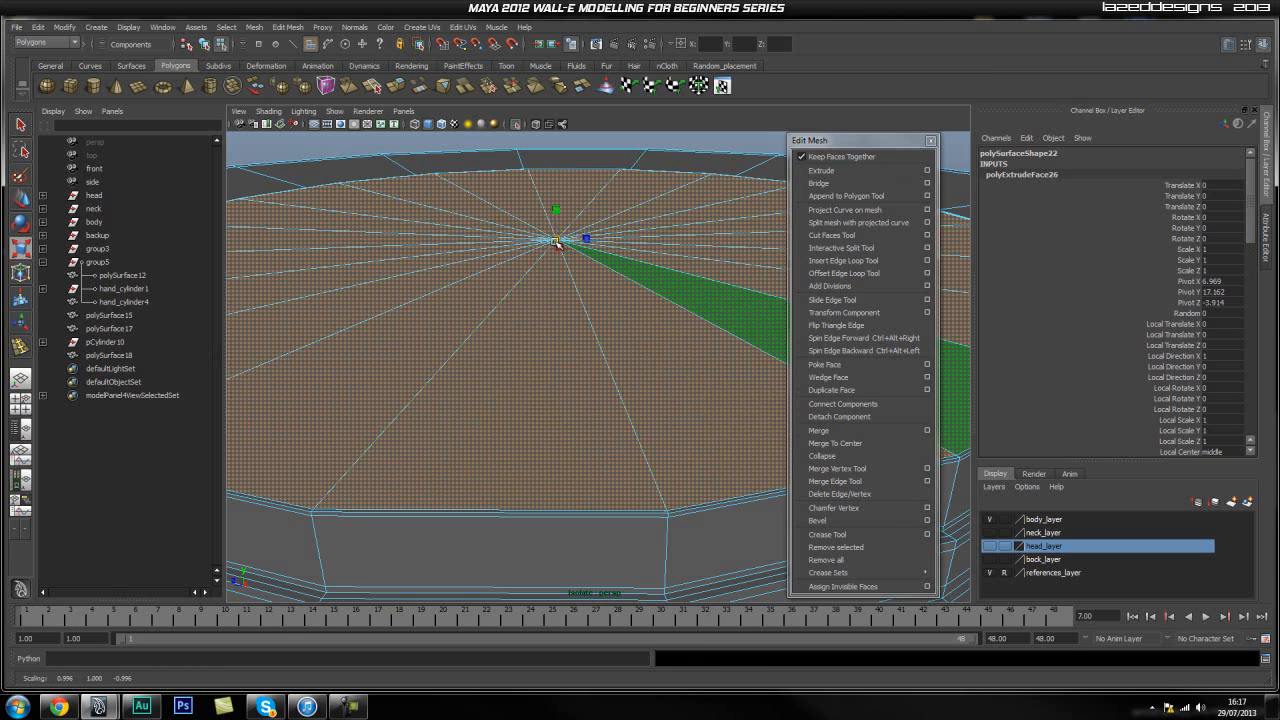
Return to object mode and display the housing piece with smooth mesh preview to inspect the recess and raised disc.
{"action": "key", "text": "q"}
{"action": "right_click_drag", "start_coordinate": [502, 342], "coordinate": [560, 316]}
{"action": "scroll", "coordinate": [520, 400], "scroll_direction": "down", "scroll_amount": 8}
{"action": "left_click", "coordinate": [518, 488]}
{"action": "left_click", "coordinate": [720, 594]}
{"action": "scroll", "coordinate": [663, 536], "scroll_direction": "down", "scroll_amount": 3}
{"action": "mouse_move", "coordinate": [663, 480]}
{"action": "left_mouse_down", "text": "alt"}
{"action": "mouse_move", "coordinate": [540, 510]}
{"action": "mouse_move", "coordinate": [648, 475]}
{"action": "left_mouse_up", "text": "alt"}
{"action": "left_click", "coordinate": [648, 475]}
{"action": "key", "text": "3"}
{"action": "left_click", "coordinate": [640, 508]}
{"action": "mouse_move", "coordinate": [577, 454]}
{"action": "left_mouse_down", "text": "alt"}
{"action": "mouse_move", "coordinate": [566, 457]}
{"action": "mouse_move", "coordinate": [570, 437]}
{"action": "mouse_move", "coordinate": [443, 434]}
{"action": "mouse_move", "coordinate": [663, 423]}
{"action": "mouse_move", "coordinate": [477, 429]}
{"action": "mouse_move", "coordinate": [574, 431]}
{"action": "left_mouse_up", "text": "alt"}
{"action": "scroll", "coordinate": [566, 450], "scroll_direction": "up", "scroll_amount": 4}
{"action": "scroll", "coordinate": [640, 430], "scroll_direction": "down", "scroll_amount": 4}
{"action": "scroll", "coordinate": [645, 436], "scroll_direction": "up", "scroll_amount": 3}
{"action": "scroll", "coordinate": [645, 436], "scroll_direction": "up", "scroll_amount": 10}
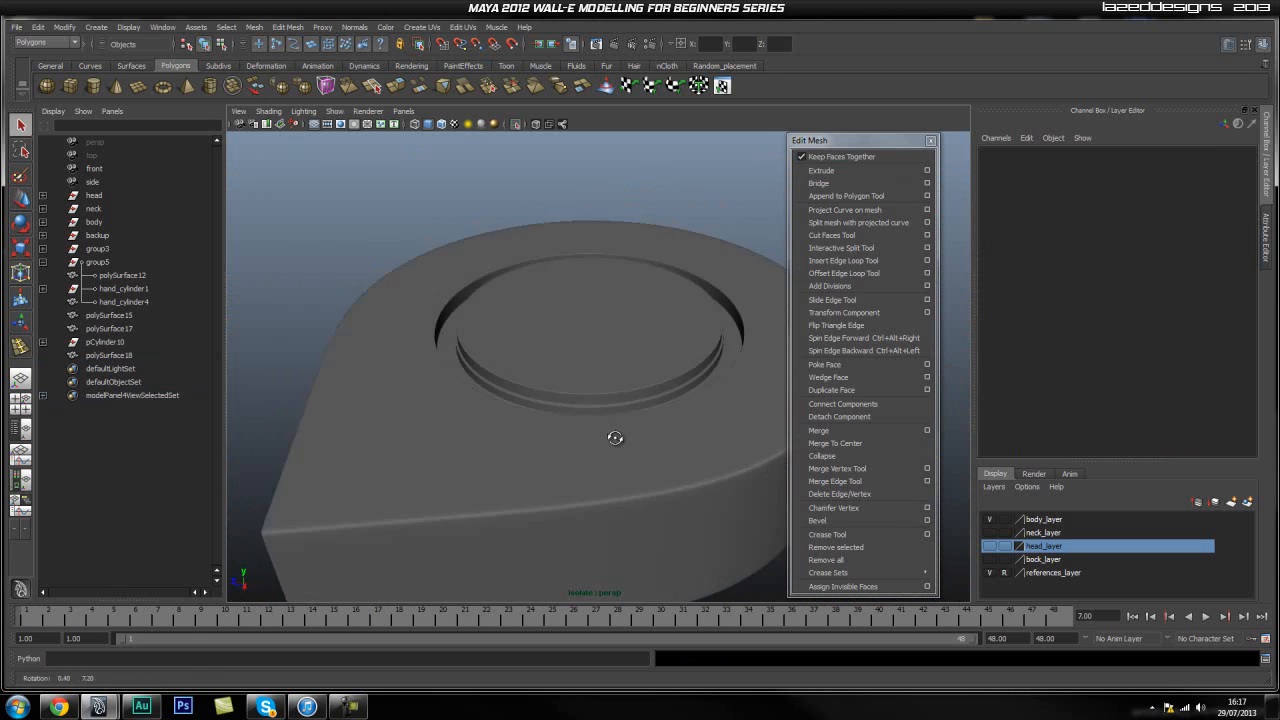
{"action": "left_click_drag", "start_coordinate": [670, 467], "coordinate": [600, 430], "text": "alt"}
Leave the isolated view and delete the hand_cylinder4 object under the arm housing.
{"action": "scroll", "coordinate": [703, 443], "scroll_direction": "down", "scroll_amount": 6}
{"action": "left_click", "coordinate": [518, 123]}
{"action": "scroll", "coordinate": [588, 317], "scroll_direction": "down", "scroll_amount": 4}
{"action": "left_click_drag", "start_coordinate": [588, 317], "coordinate": [576, 418], "text": "alt"}
{"action": "left_click", "coordinate": [547, 440]}
{"action": "left_click_drag", "start_coordinate": [603, 480], "coordinate": [531, 380], "text": "alt"}
{"action": "left_click", "coordinate": [536, 402]}
{"action": "key", "text": "Delete"}
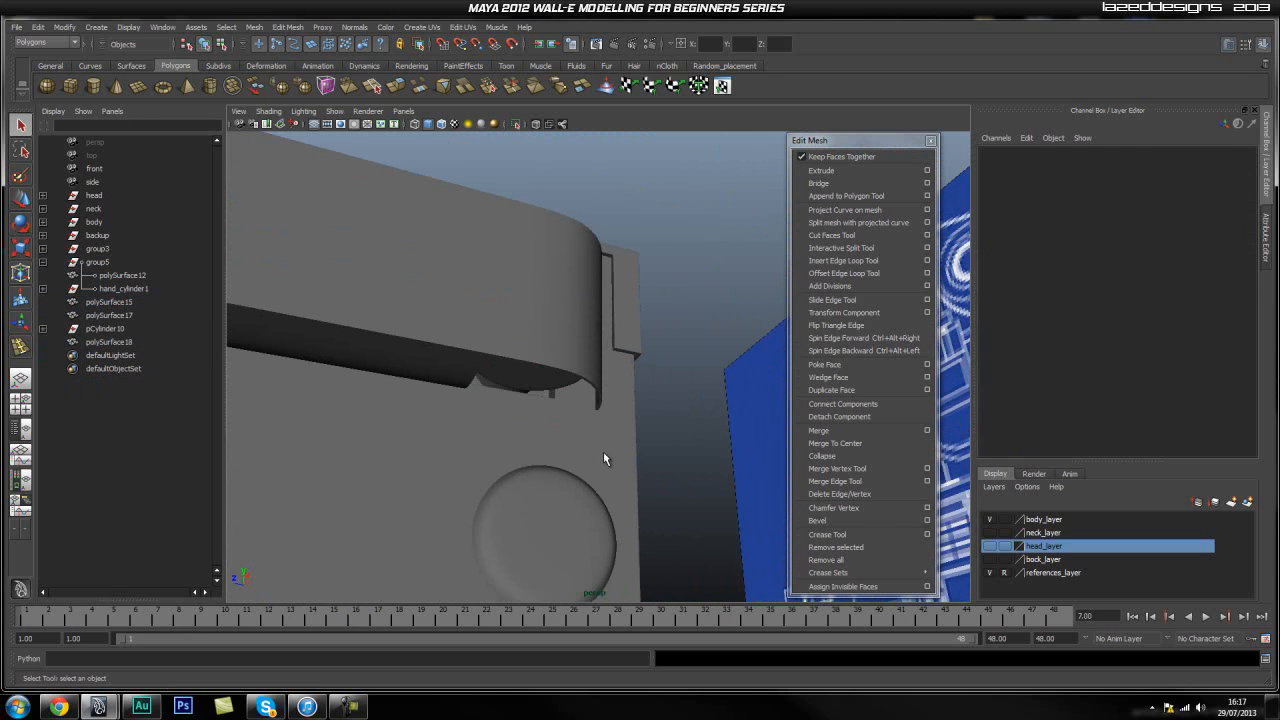
Duplicate the detailed housing piece polySurface18 and move the copy straight down to a Translate Y of about -2.995.
{"action": "left_click_drag", "start_coordinate": [595, 316], "coordinate": [572, 400], "text": "alt"}
{"action": "left_click", "coordinate": [504, 323]}
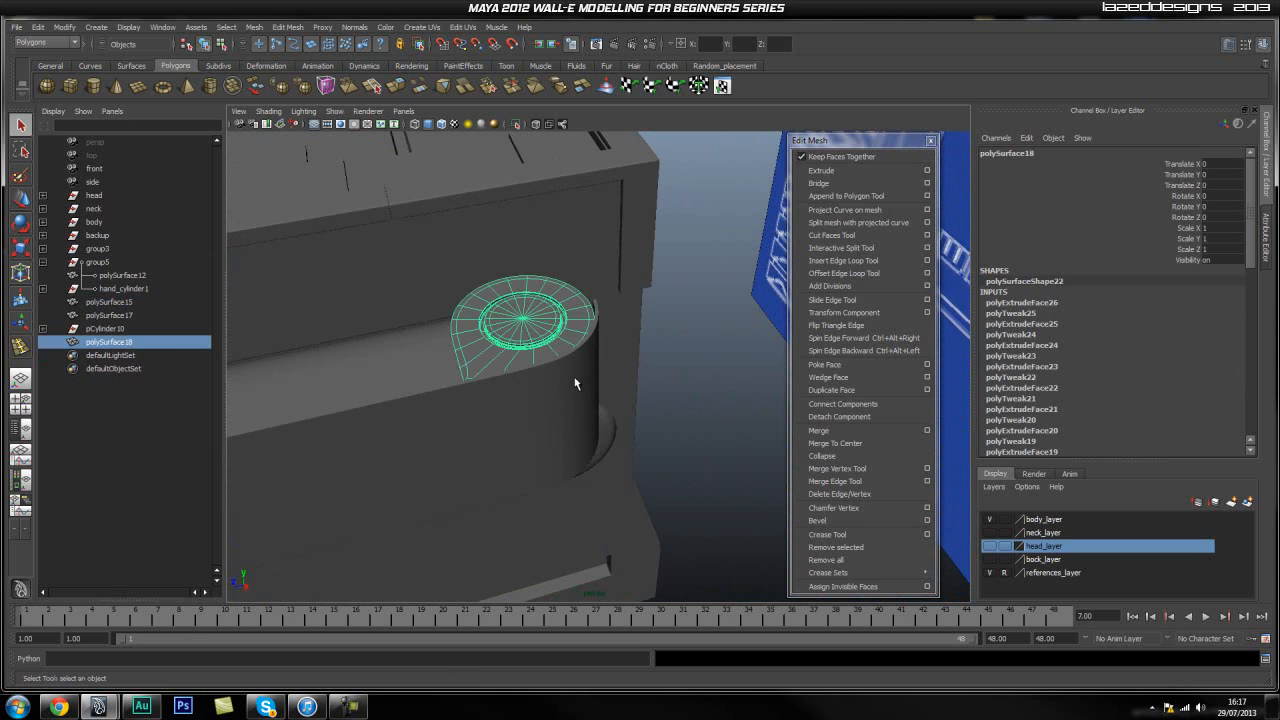
{"action": "key", "text": "ctrl+d"}
{"action": "key", "text": "w"}
{"action": "left_click_drag", "start_coordinate": [524, 326], "coordinate": [565, 452], "text": "alt"}
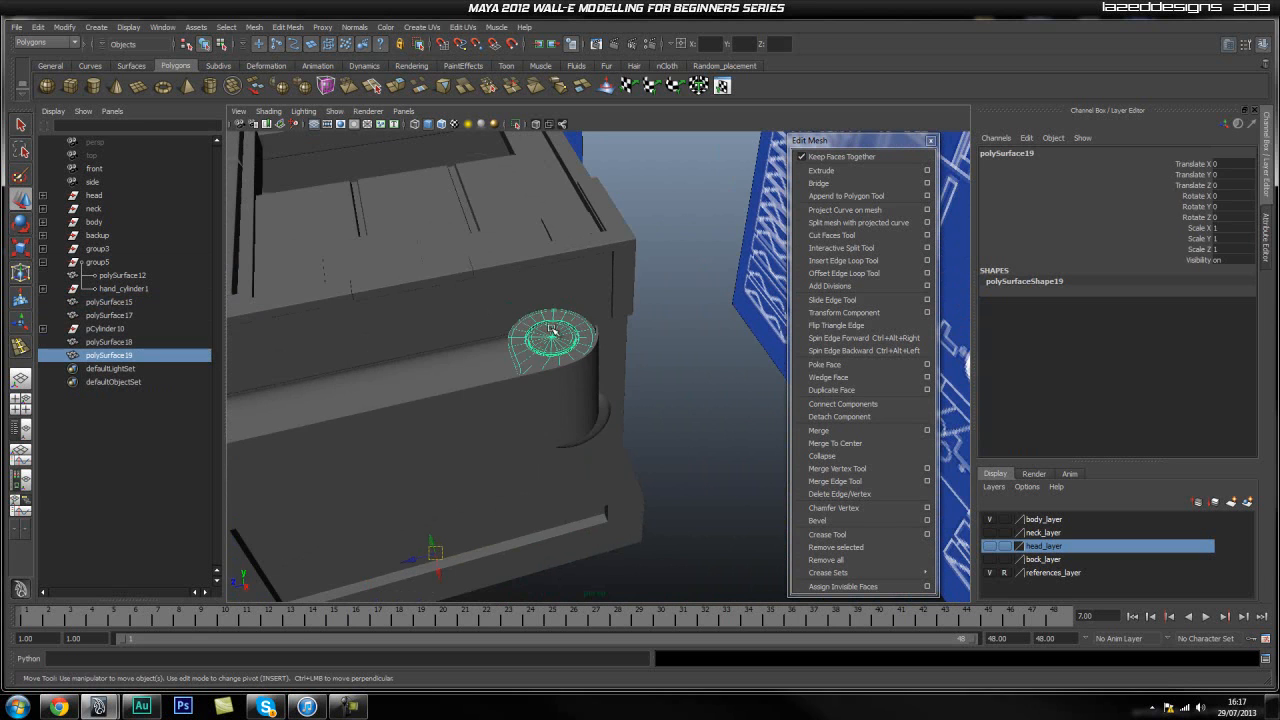
{"action": "key", "text": "space"}
{"action": "left_click_drag", "start_coordinate": [463, 279], "coordinate": [495, 407]}
Mirror the duplicated housing piece vertically by setting its Scale Y to -1.
{"action": "left_click_drag", "start_coordinate": [735, 411], "coordinate": [553, 448], "text": "alt"}
{"action": "key", "text": "r"}
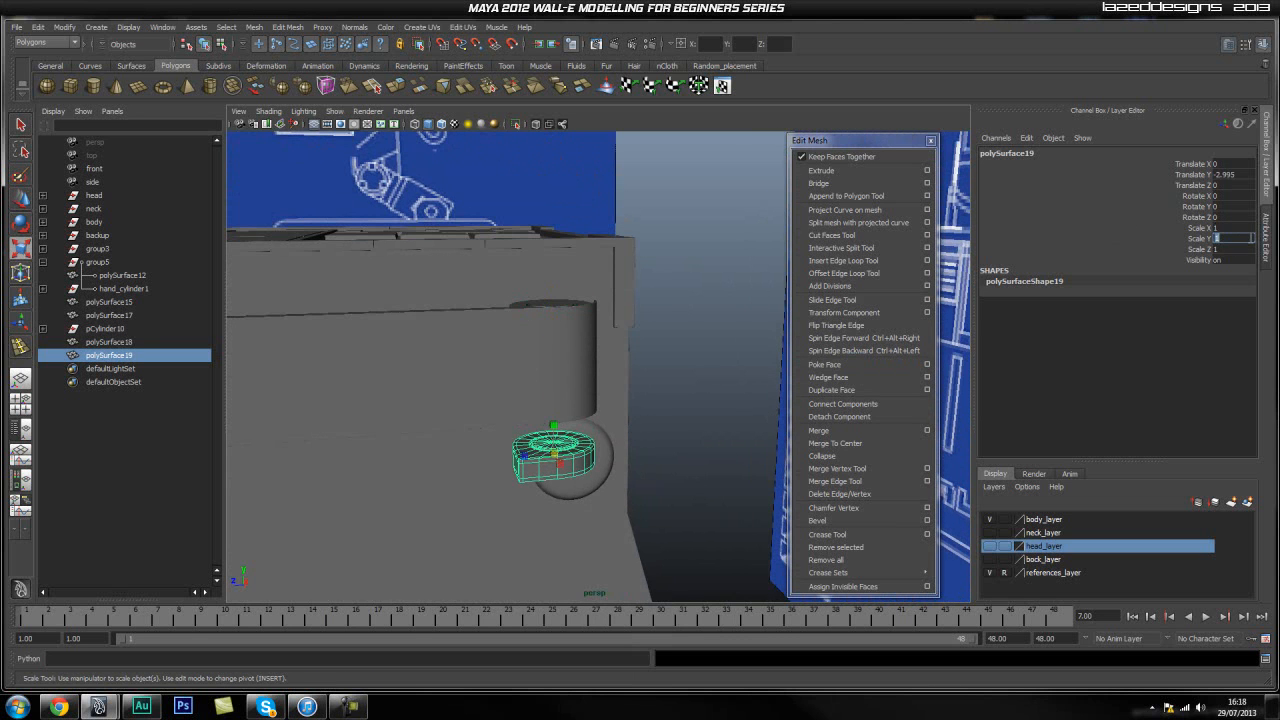
{"action": "key", "text": "Return"}
{"action": "left_click", "coordinate": [683, 357]}
{"action": "left_click_drag", "start_coordinate": [683, 357], "coordinate": [589, 453], "text": "alt"}
{"action": "left_click", "coordinate": [517, 408]}
{"action": "key", "text": "w"}
{"action": "key", "text": "ctrl+z"}
In the side view with X-ray shading, raise the mirrored copy to the arm's lower edge, at about -1.789 in Translate Y.
{"action": "key", "text": "space"}
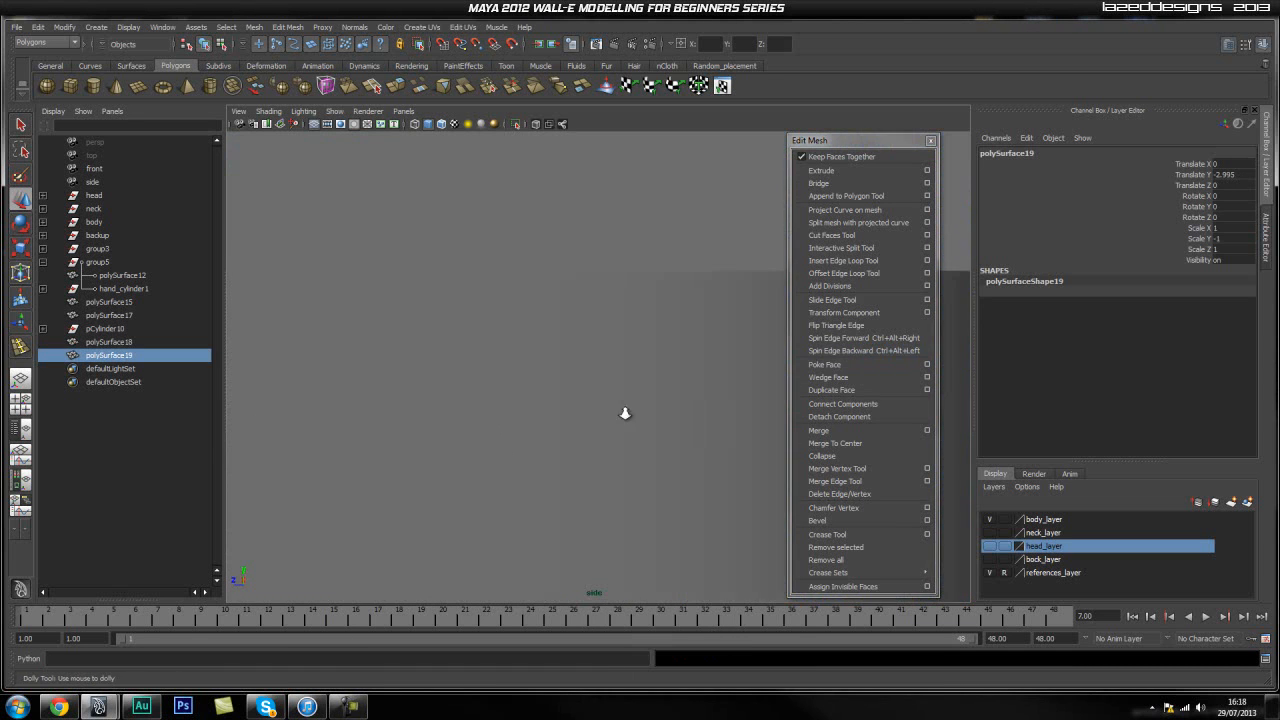
{"action": "scroll", "coordinate": [674, 417], "scroll_direction": "down", "scroll_amount": 10}
{"action": "scroll", "coordinate": [557, 400], "scroll_direction": "up", "scroll_amount": 5}
{"action": "scroll", "coordinate": [549, 337], "scroll_direction": "up", "scroll_amount": 5}
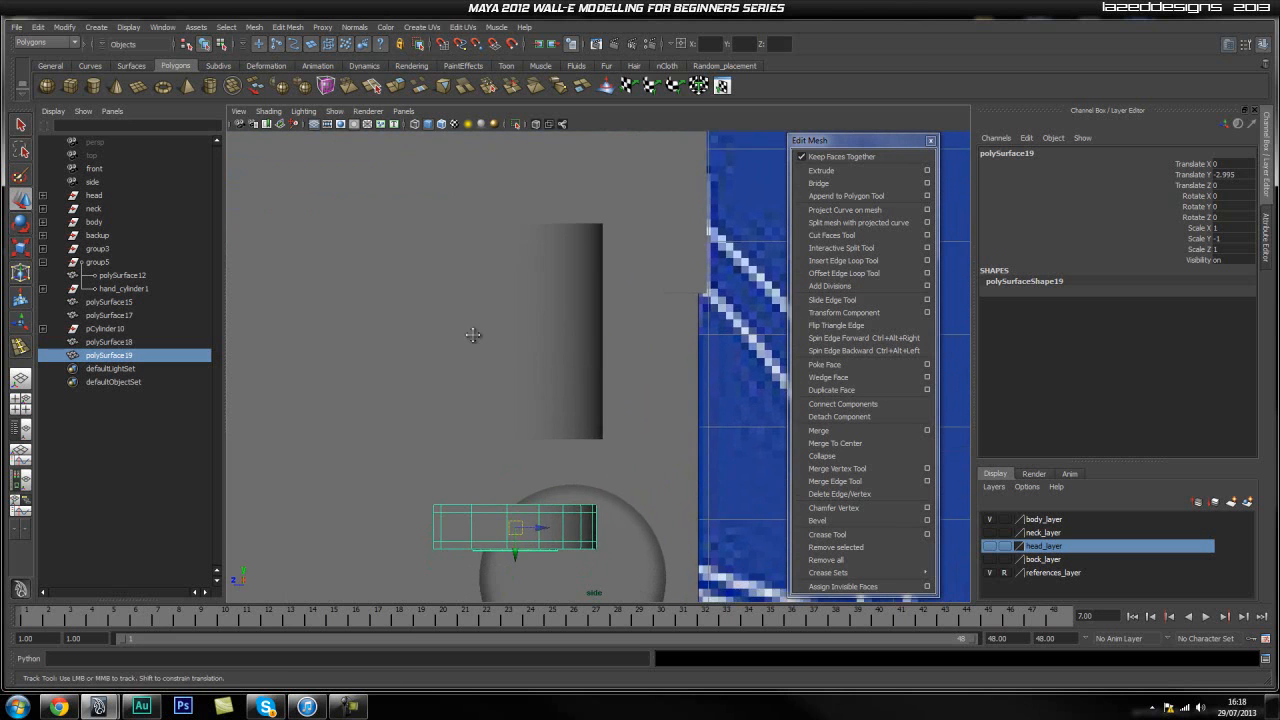
{"action": "left_click", "coordinate": [533, 124]}
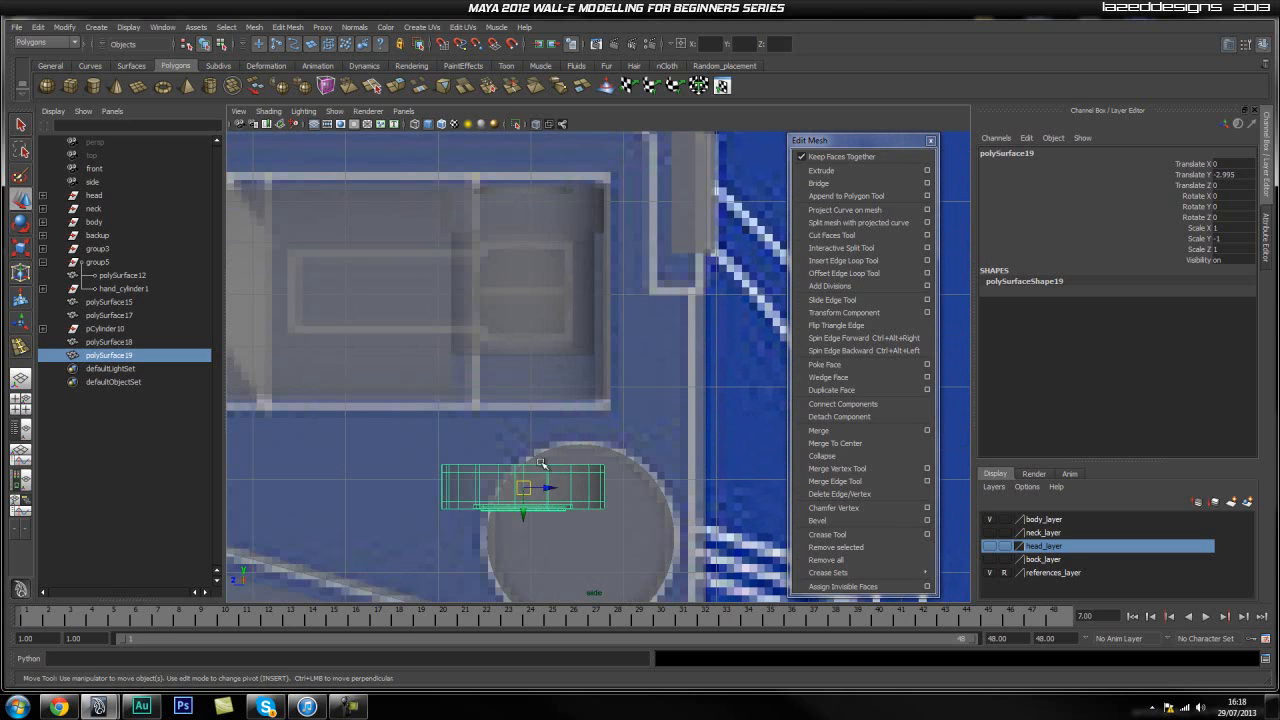
{"action": "left_click_drag", "start_coordinate": [523, 516], "coordinate": [527, 406]}
{"action": "scroll", "coordinate": [524, 405], "scroll_direction": "up", "scroll_amount": 3}
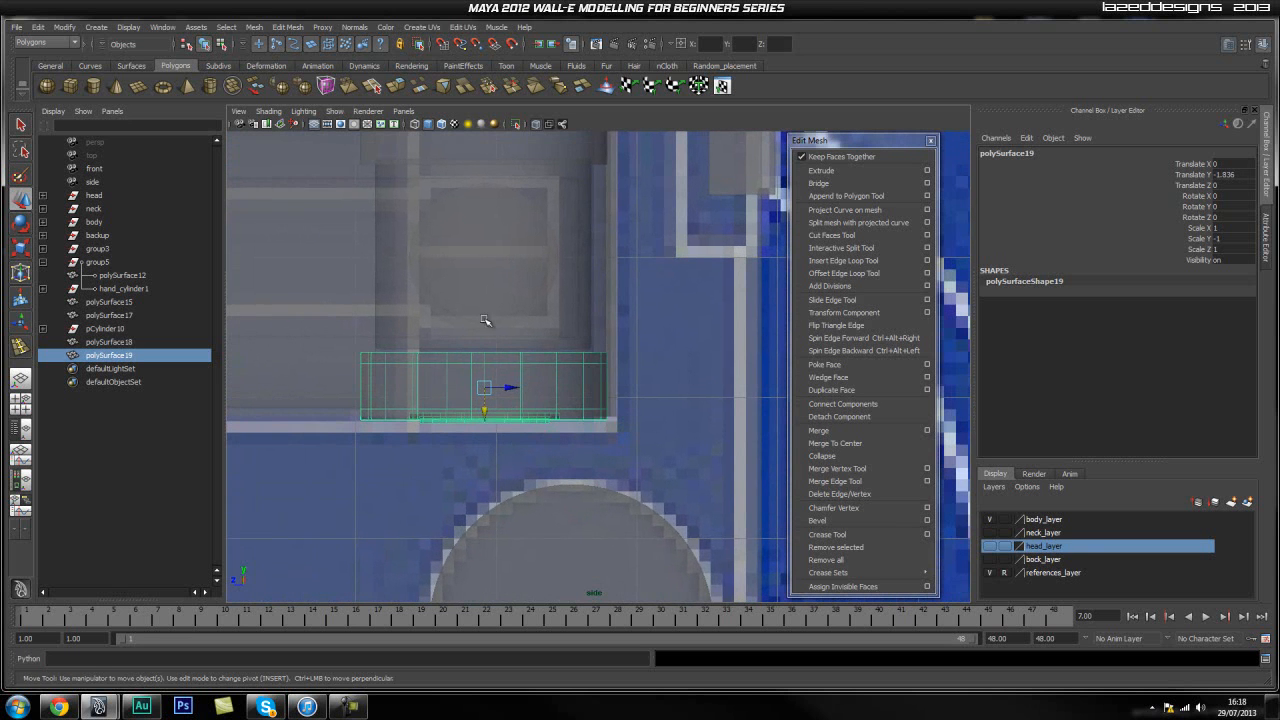
{"action": "mouse_move", "coordinate": [484, 418]}
{"action": "left_mouse_down"}
{"action": "mouse_move", "coordinate": [489, 314]}
{"action": "mouse_move", "coordinate": [488, 407]}
{"action": "left_mouse_up"}
{"action": "left_click_drag", "start_coordinate": [487, 422], "coordinate": [486, 397]}
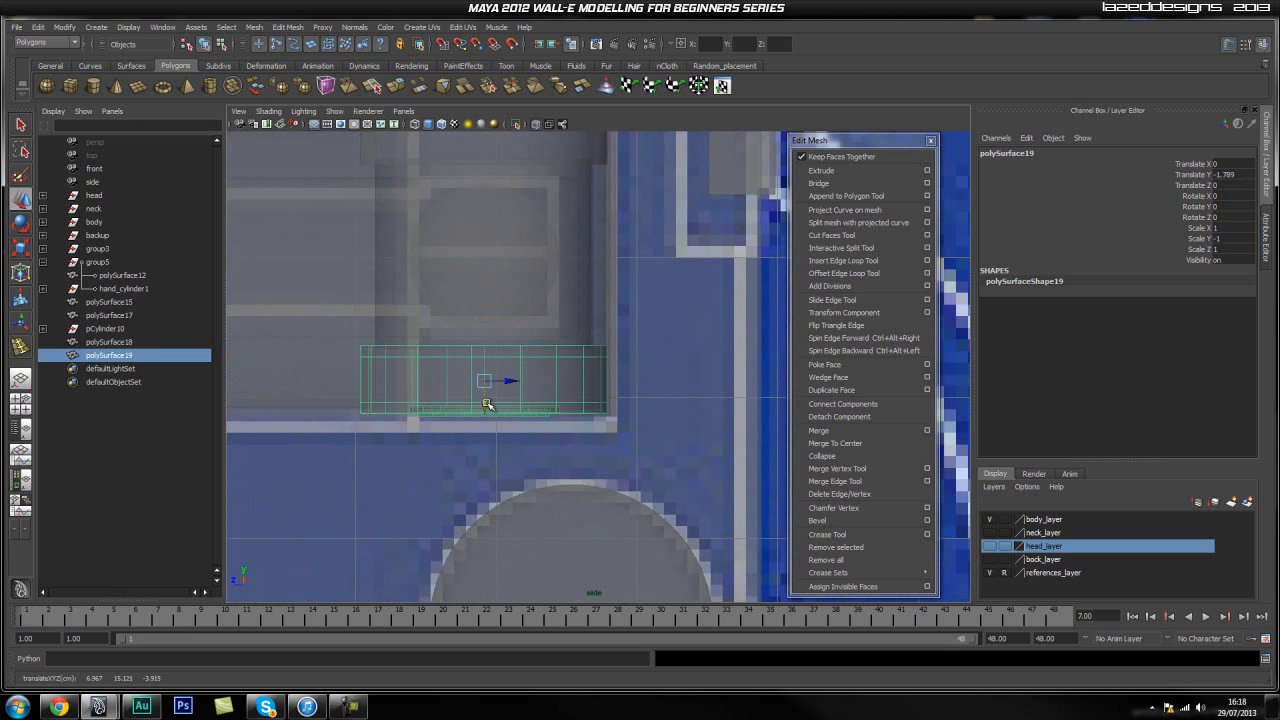
Turn off X-ray shading and check the mirrored copy's placement on the arm in the perspective view.
{"action": "left_click", "coordinate": [535, 124]}
{"action": "key", "text": "space"}
{"action": "left_click_drag", "start_coordinate": [523, 318], "coordinate": [522, 276]}
{"action": "left_click", "coordinate": [712, 449]}
{"action": "left_click_drag", "start_coordinate": [712, 449], "coordinate": [511, 491], "text": "alt"}
{"action": "scroll", "coordinate": [540, 452], "scroll_direction": "up", "scroll_amount": 5}
{"action": "left_click_drag", "start_coordinate": [566, 417], "coordinate": [605, 357], "text": "alt"}
{"action": "scroll", "coordinate": [560, 423], "scroll_direction": "down", "scroll_amount": 5}
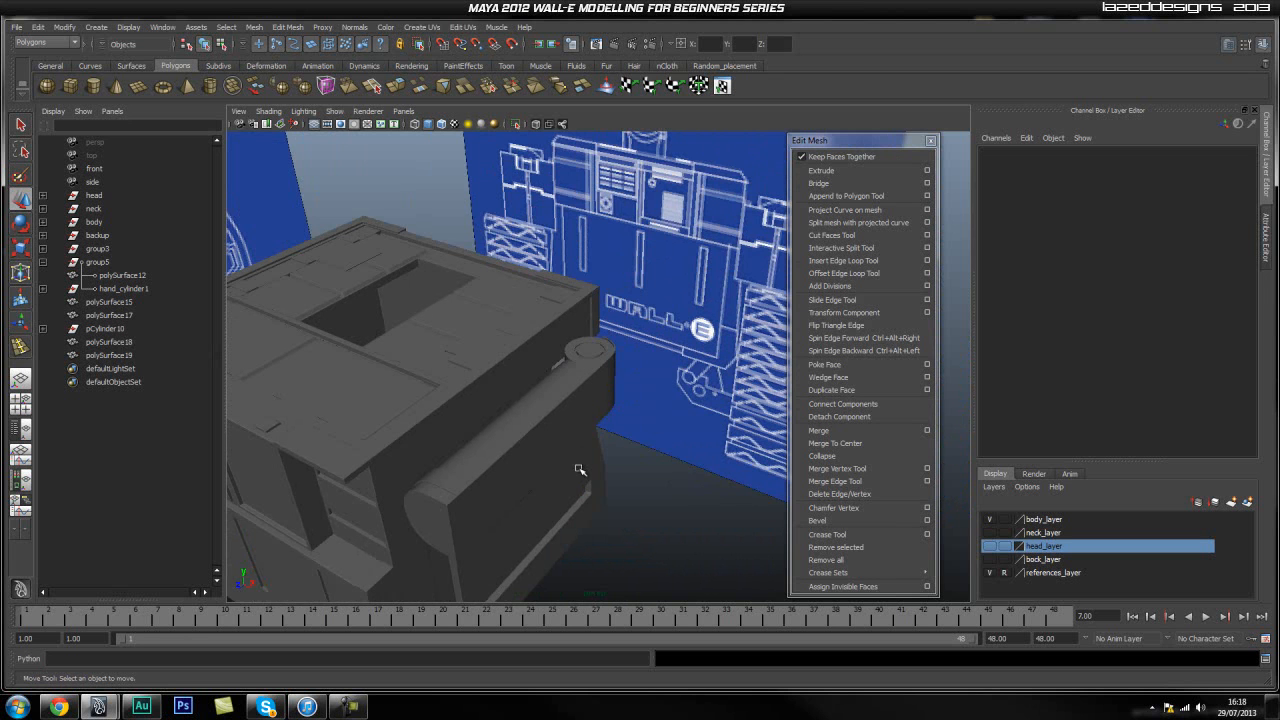
Move polySurface12, the rounded arm body, out of group5 to the top level of the scene hierarchy.
{"action": "left_click", "coordinate": [428, 504]}
{"action": "left_click_drag", "start_coordinate": [501, 531], "coordinate": [459, 448], "text": "alt"}
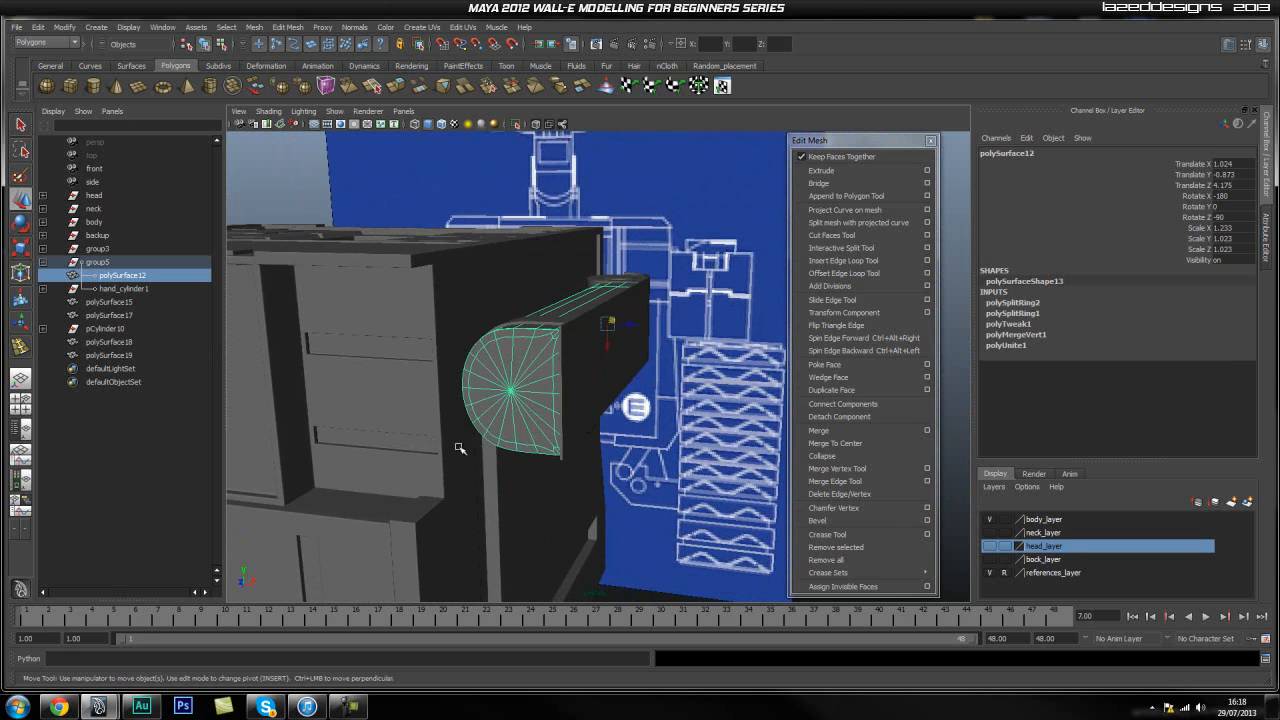
{"action": "left_click", "coordinate": [676, 466]}
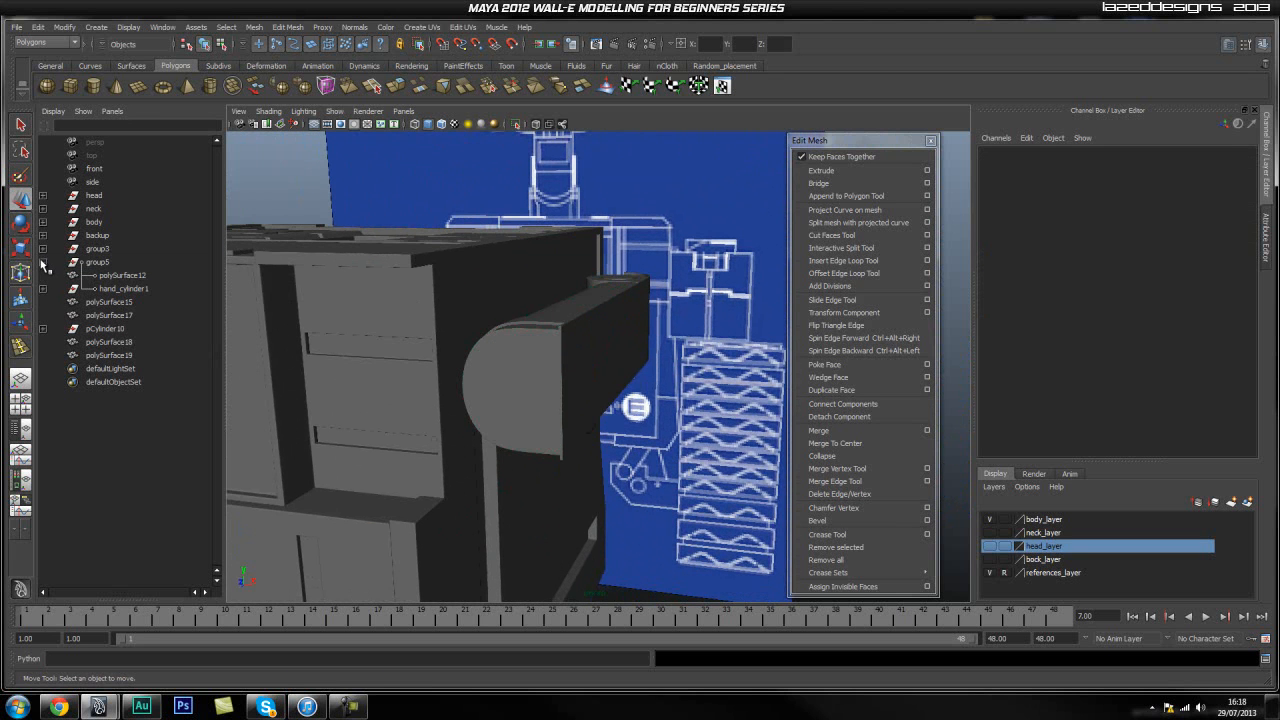
{"action": "left_click", "coordinate": [112, 279]}
{"action": "left_click_drag", "start_coordinate": [262, 287], "coordinate": [87, 286], "text": "alt"}
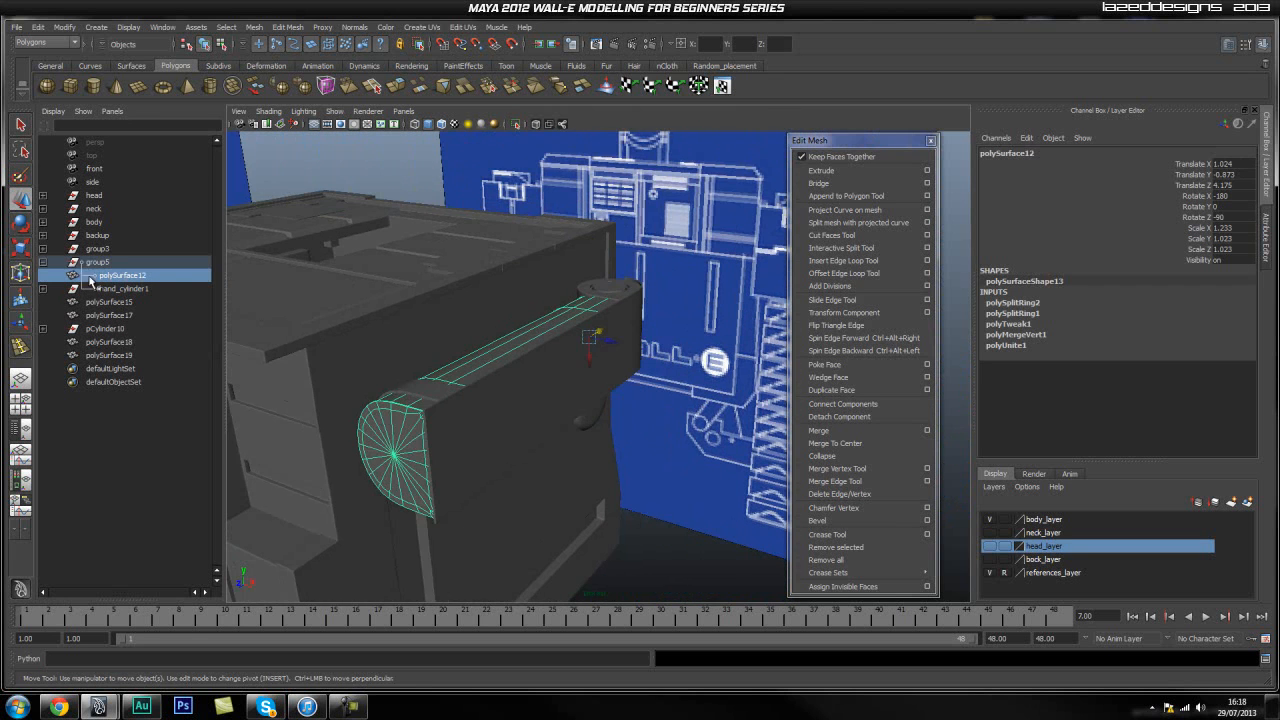
{"action": "left_click", "coordinate": [114, 264]}
{"action": "left_click", "coordinate": [118, 277]}
{"action": "middle_click_drag", "start_coordinate": [116, 279], "coordinate": [106, 415]}
Try to delete group5 with its remaining contents.
{"action": "left_click", "coordinate": [100, 263]}
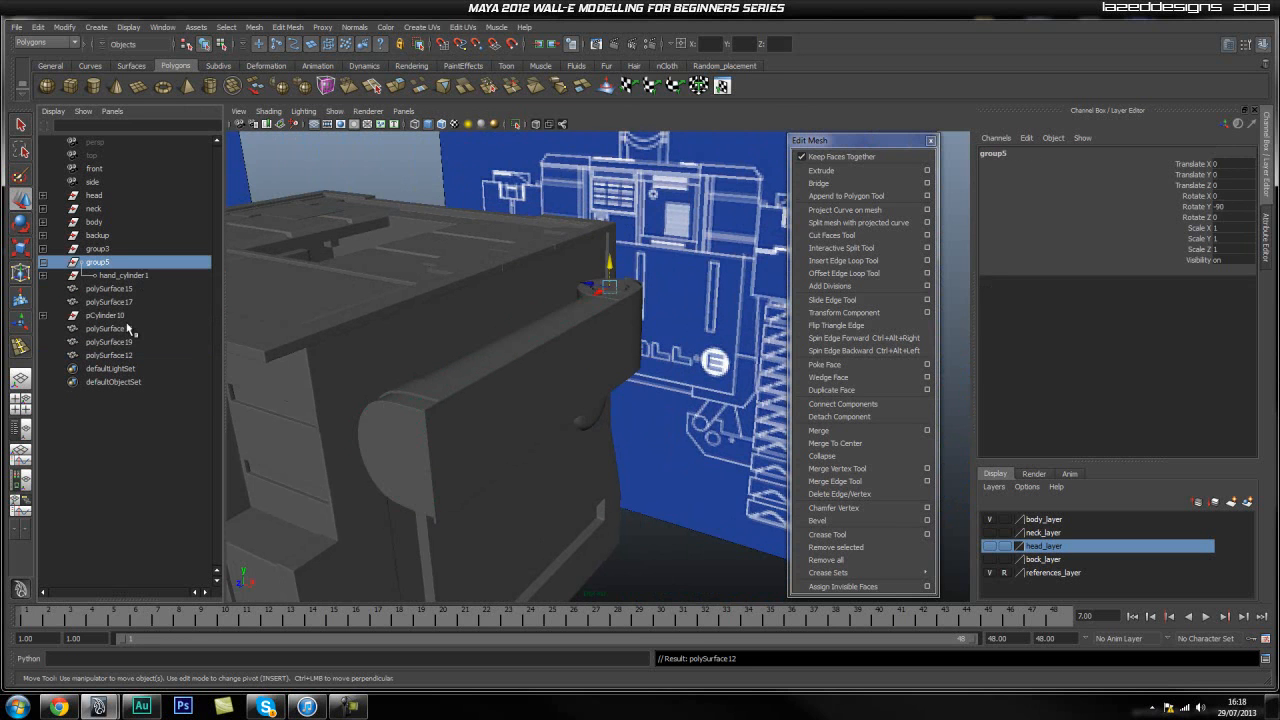
{"action": "key", "text": "Delete"}
{"action": "left_click_drag", "start_coordinate": [657, 286], "coordinate": [644, 334], "text": "alt"}
{"action": "key", "text": "ctrl+z"}
{"action": "left_click_drag", "start_coordinate": [556, 382], "coordinate": [630, 349], "text": "alt"}
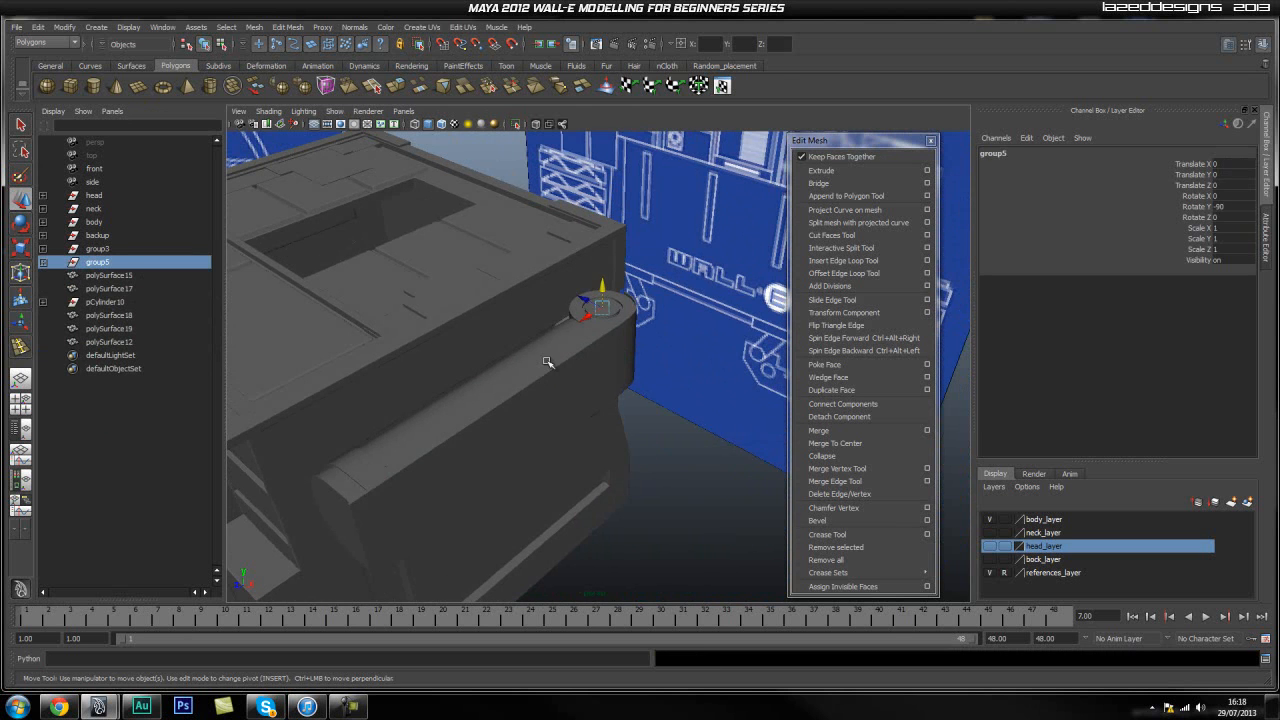
Examine what group5 and its child hand_cylinder1 still contain.
{"action": "left_click", "coordinate": [108, 276]}
{"action": "left_click", "coordinate": [43, 263]}
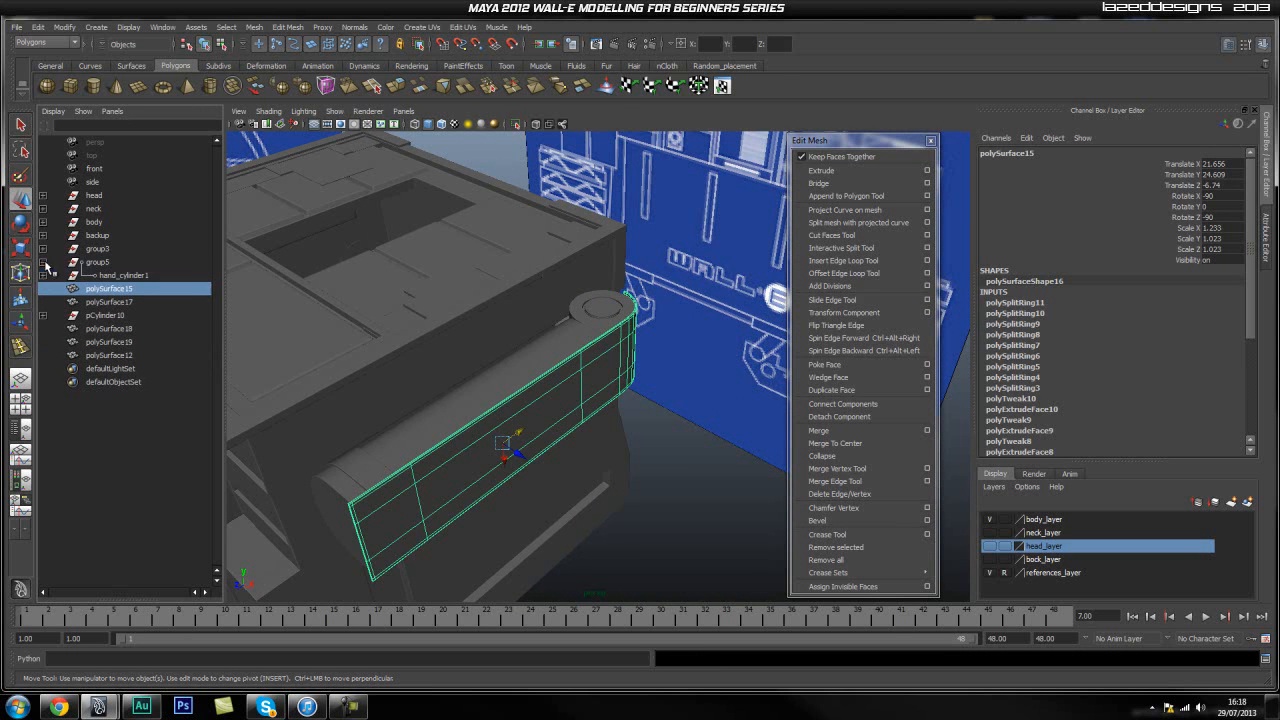
{"action": "left_click", "coordinate": [126, 277]}
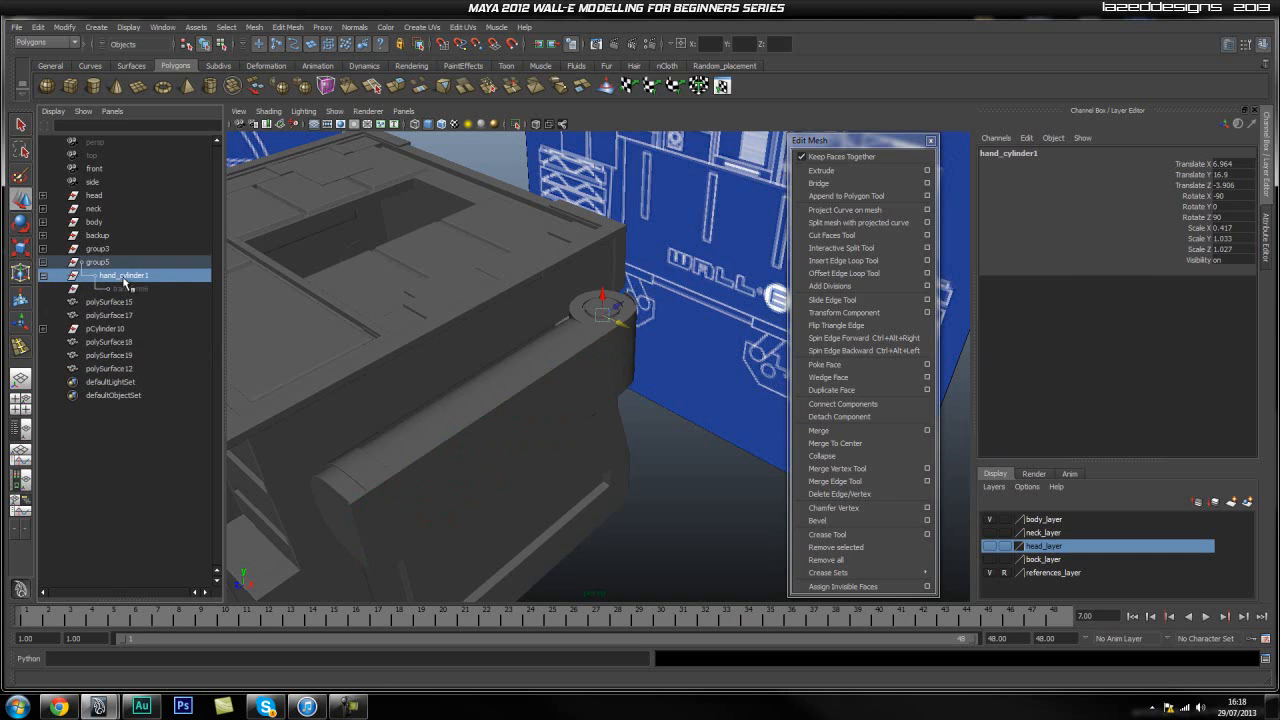
{"action": "left_click", "coordinate": [124, 289]}
{"action": "left_click", "coordinate": [120, 263]}
Select the loose polySurface arm pieces, delete all construction history in the scene and clear the selection.
{"action": "left_click_drag", "start_coordinate": [434, 371], "coordinate": [618, 478], "text": "alt"}
{"action": "left_click", "coordinate": [38, 27]}
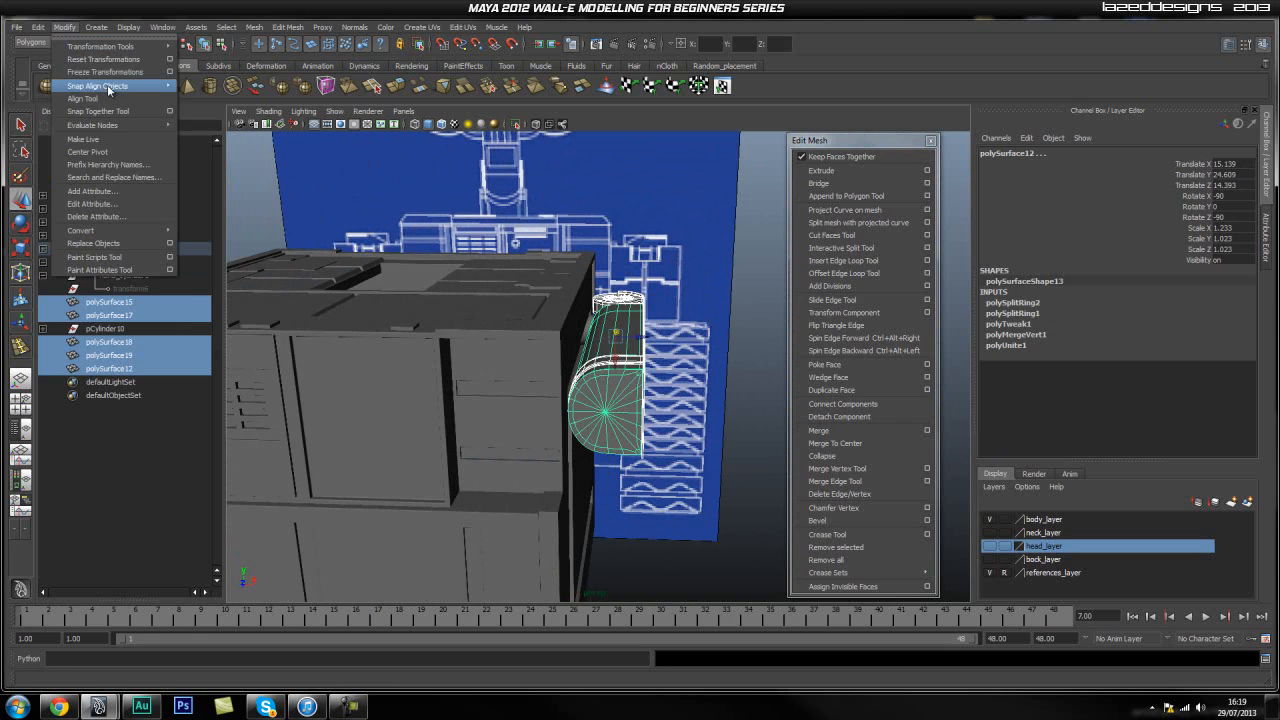
{"action": "mouse_move", "coordinate": [100, 177]}
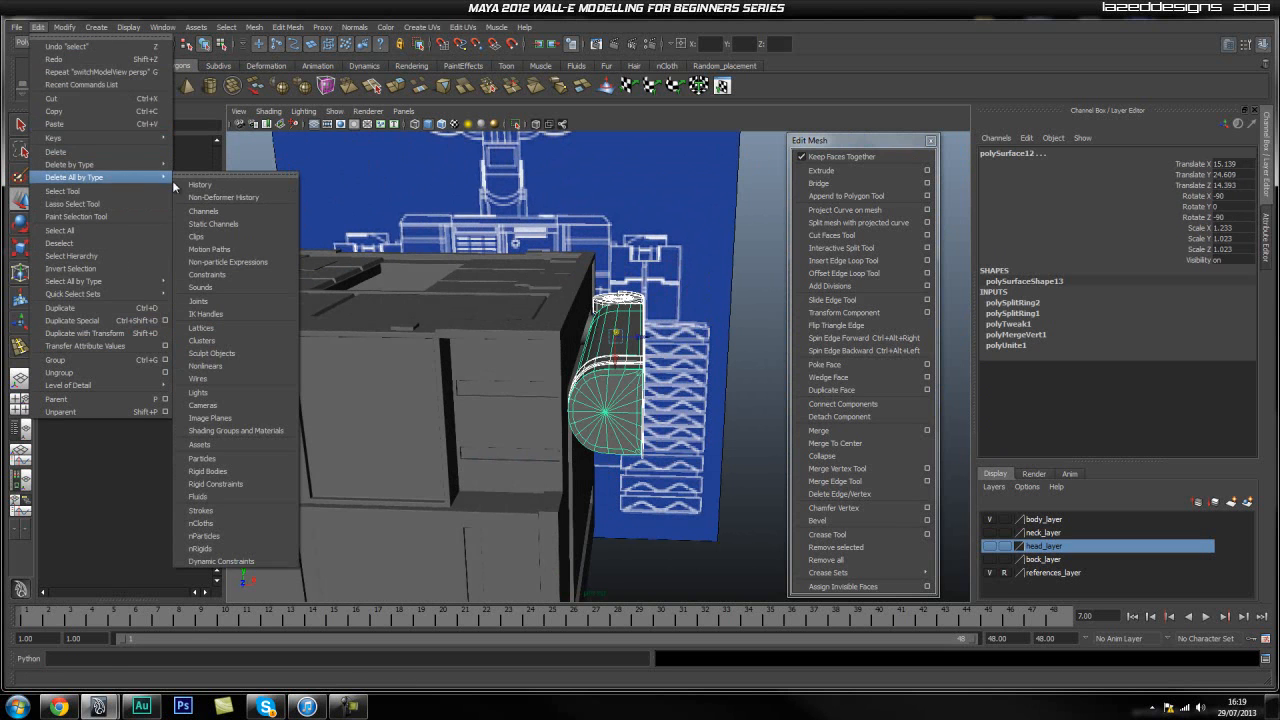
{"action": "left_click", "coordinate": [250, 190]}
{"action": "left_click", "coordinate": [635, 243]}
Check the contents of group3 and rename the group as arm_joint.
{"action": "left_click", "coordinate": [115, 249]}
{"action": "left_click_drag", "start_coordinate": [618, 297], "coordinate": [648, 381], "text": "alt"}
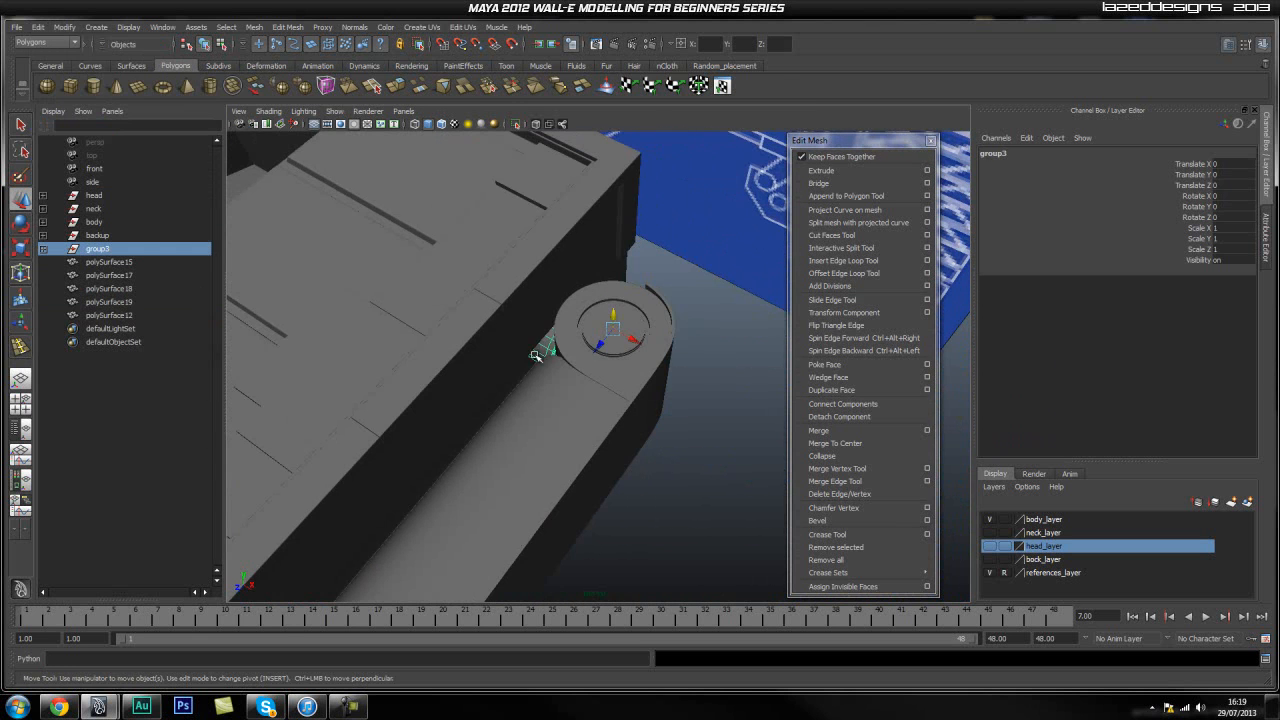
{"action": "left_click", "coordinate": [42, 248]}
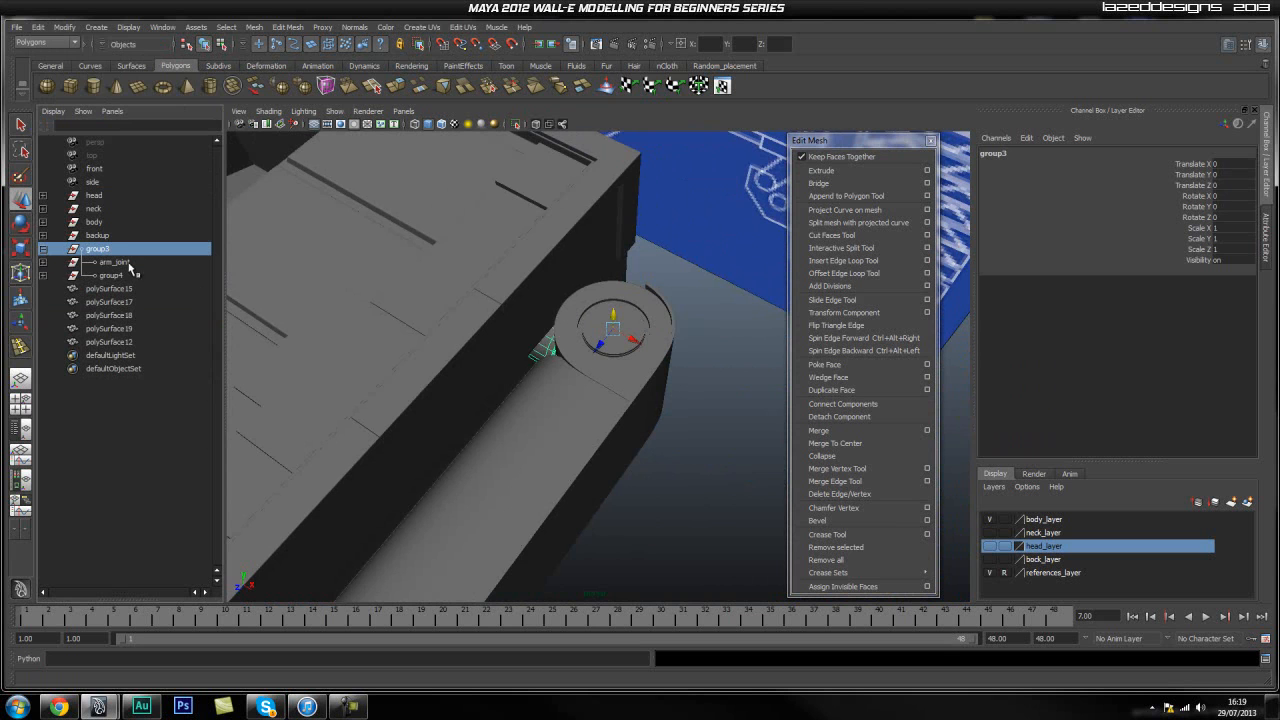
{"action": "left_click", "coordinate": [42, 248]}
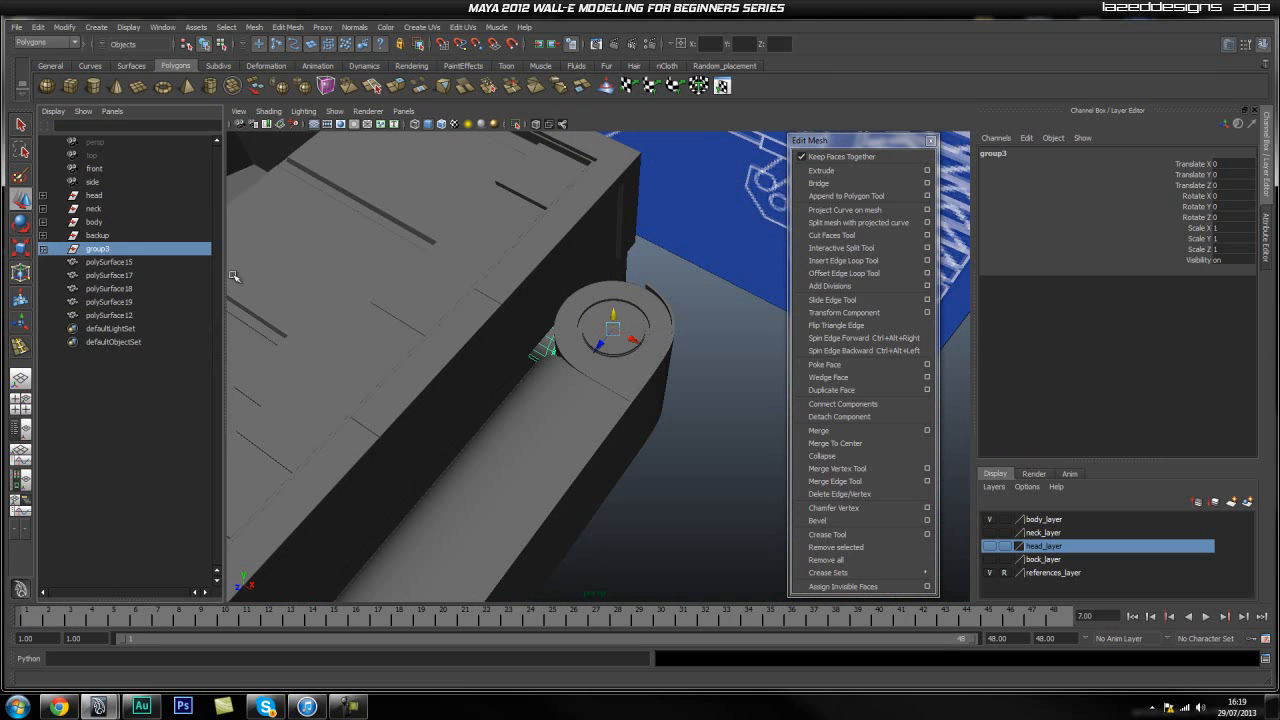
{"action": "double_click", "coordinate": [103, 250]}
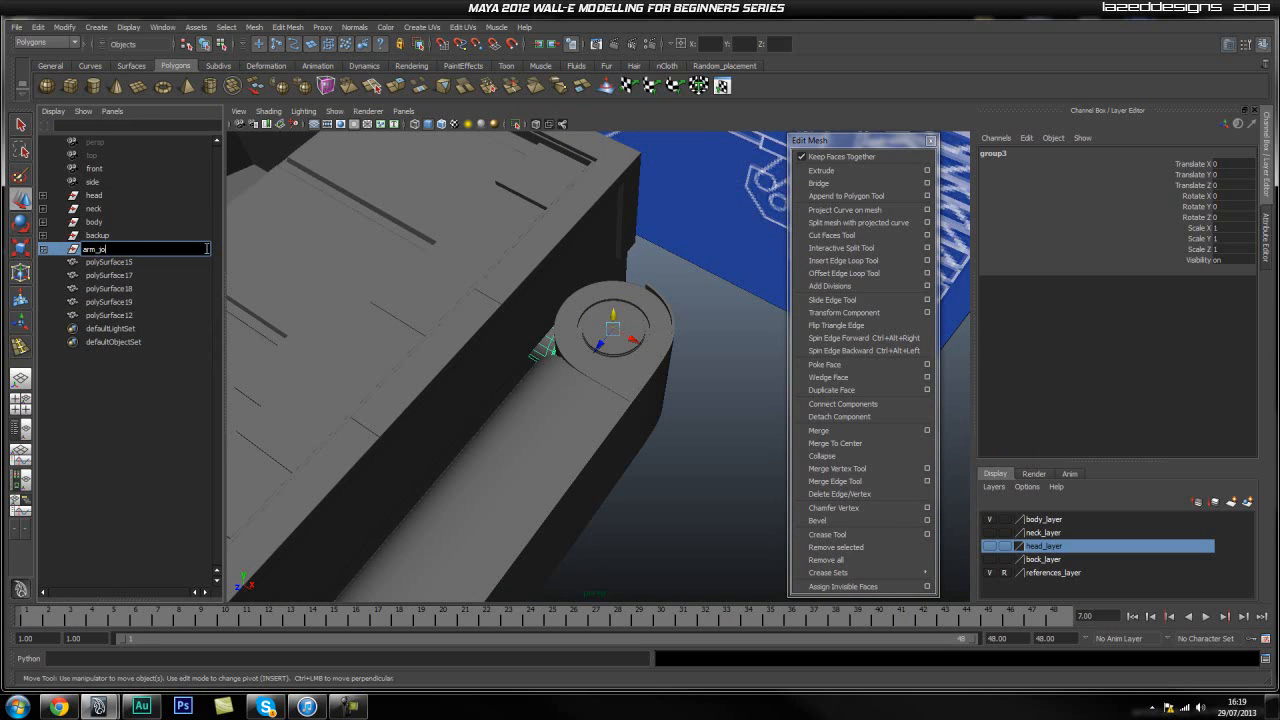
{"action": "type", "text": "arm_joint"}
{"action": "key", "text": "Return"}
Frame polySurface15, the long panel on the arm's outer side, and rename it arm_shield.
{"action": "left_click", "coordinate": [110, 262]}
{"action": "key", "text": "f"}
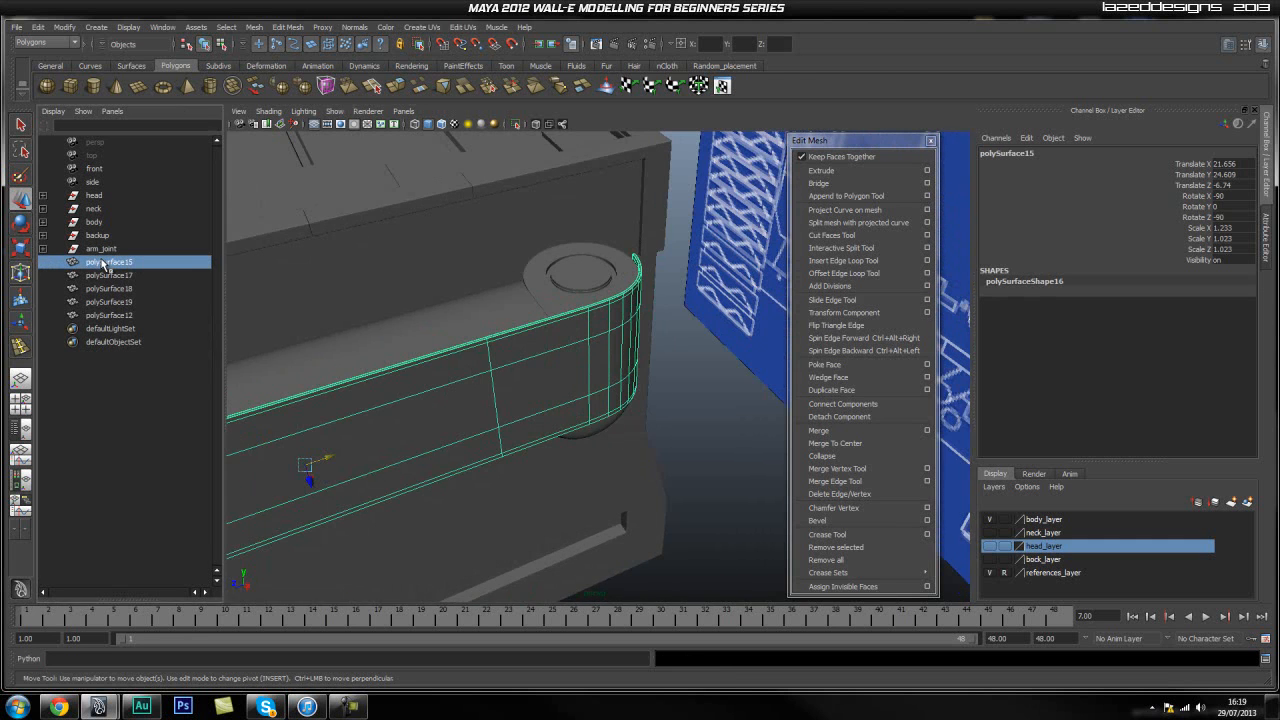
{"action": "double_click", "coordinate": [103, 263]}
{"action": "type", "text": "arm_shie"}
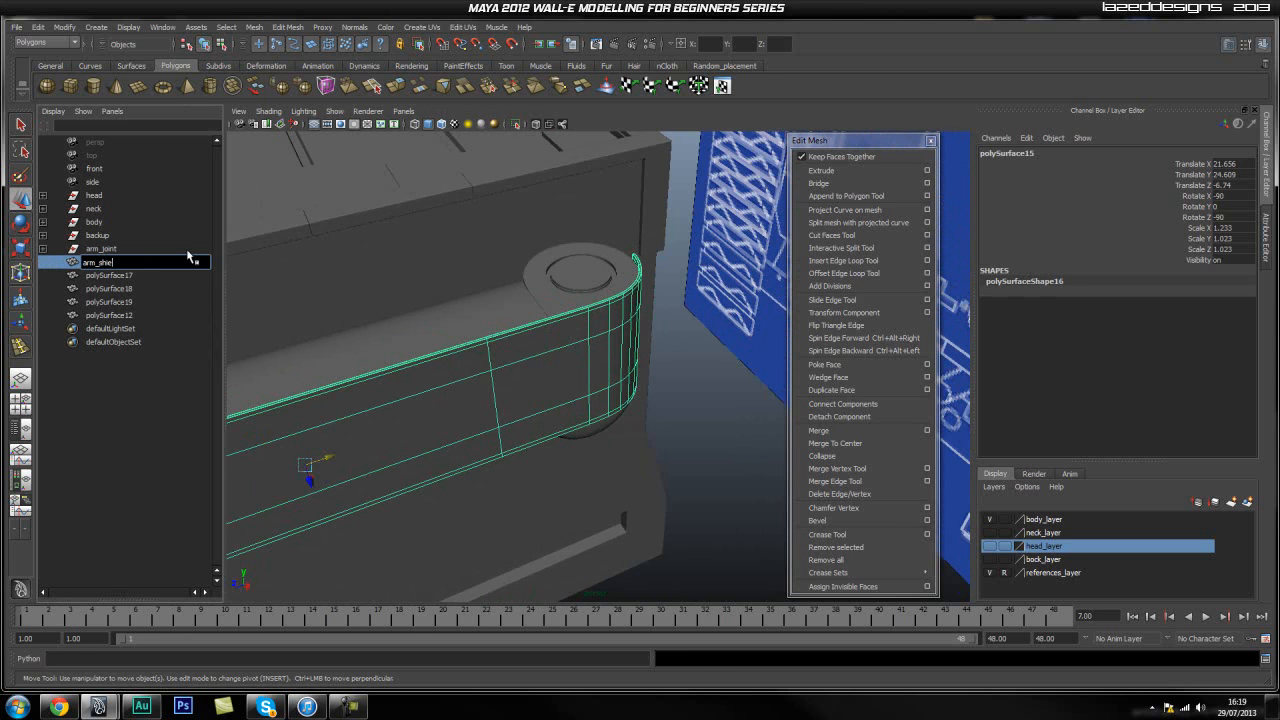
{"action": "type", "text": "ld"}
{"action": "key", "text": "Return"}
Frame polySurface17, the curved strip across the arm's end, and rename it arm_shield_strap.
{"action": "left_click", "coordinate": [108, 275]}
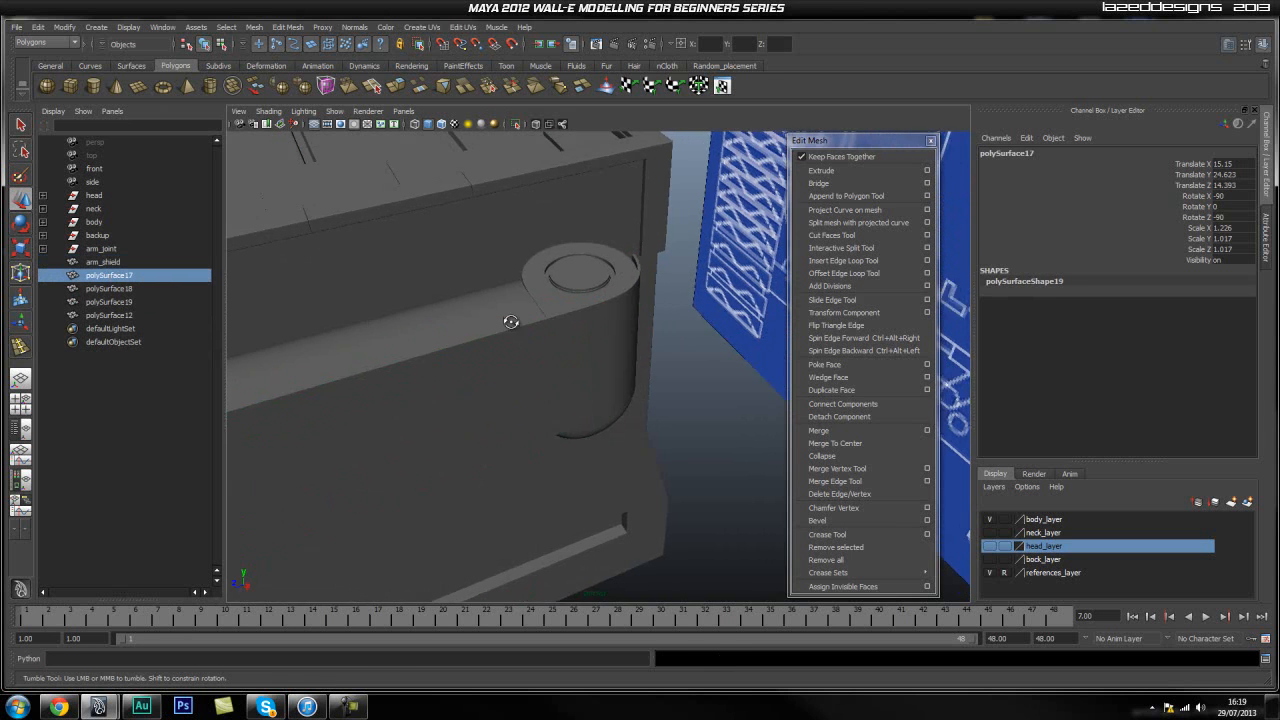
{"action": "key", "text": "f"}
{"action": "left_click_drag", "start_coordinate": [403, 334], "coordinate": [500, 357], "text": "alt"}
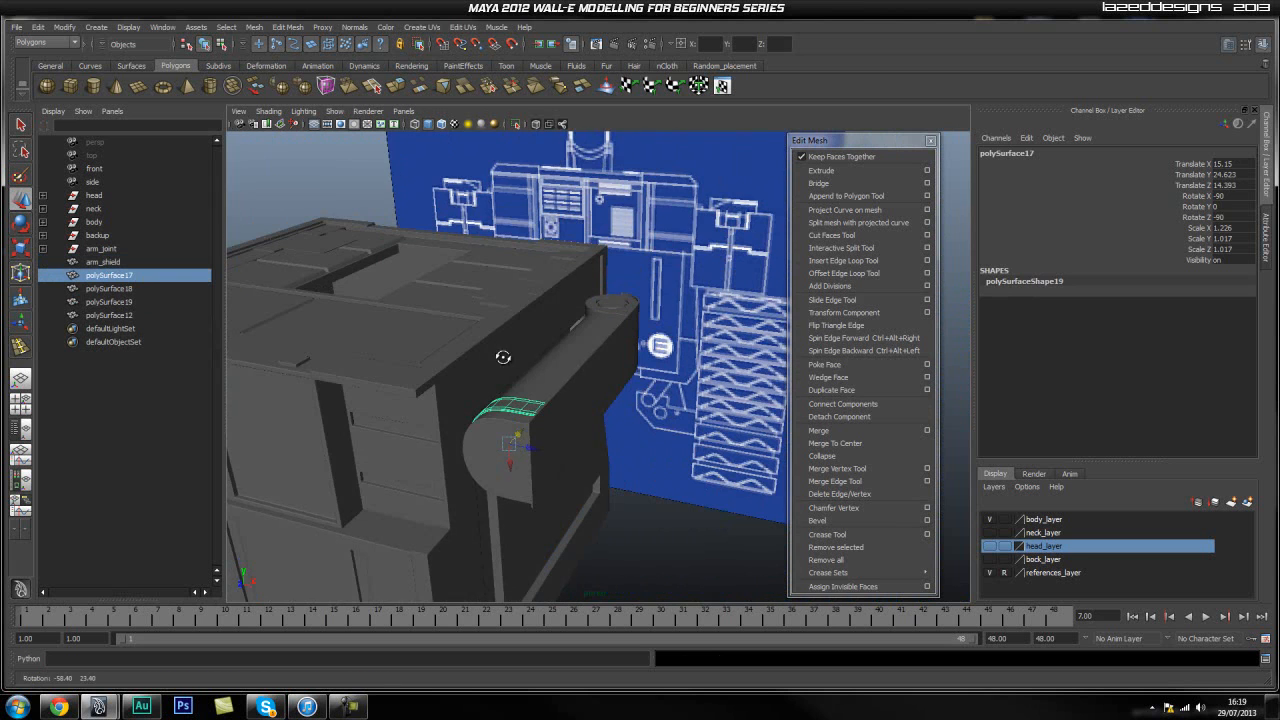
{"action": "double_click", "coordinate": [110, 276]}
{"action": "type", "text": "arm"}
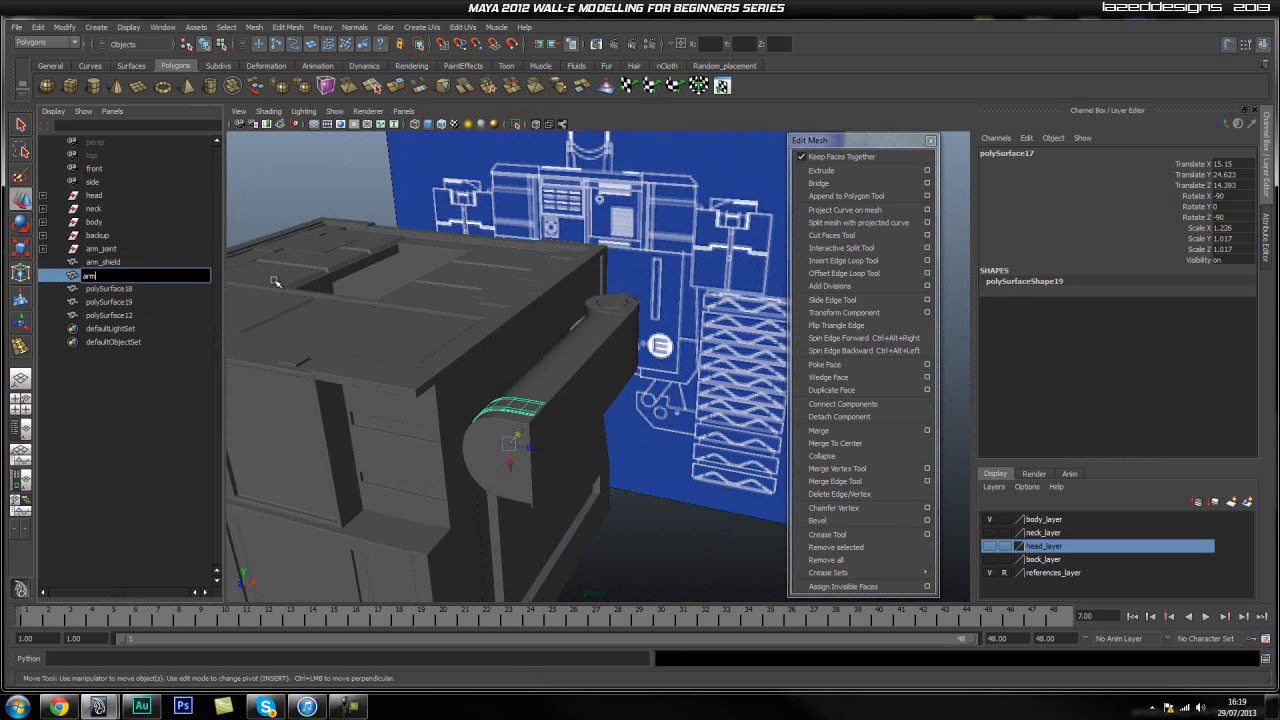
{"action": "type", "text": "_shield_strap"}
{"action": "key", "text": "Return"}
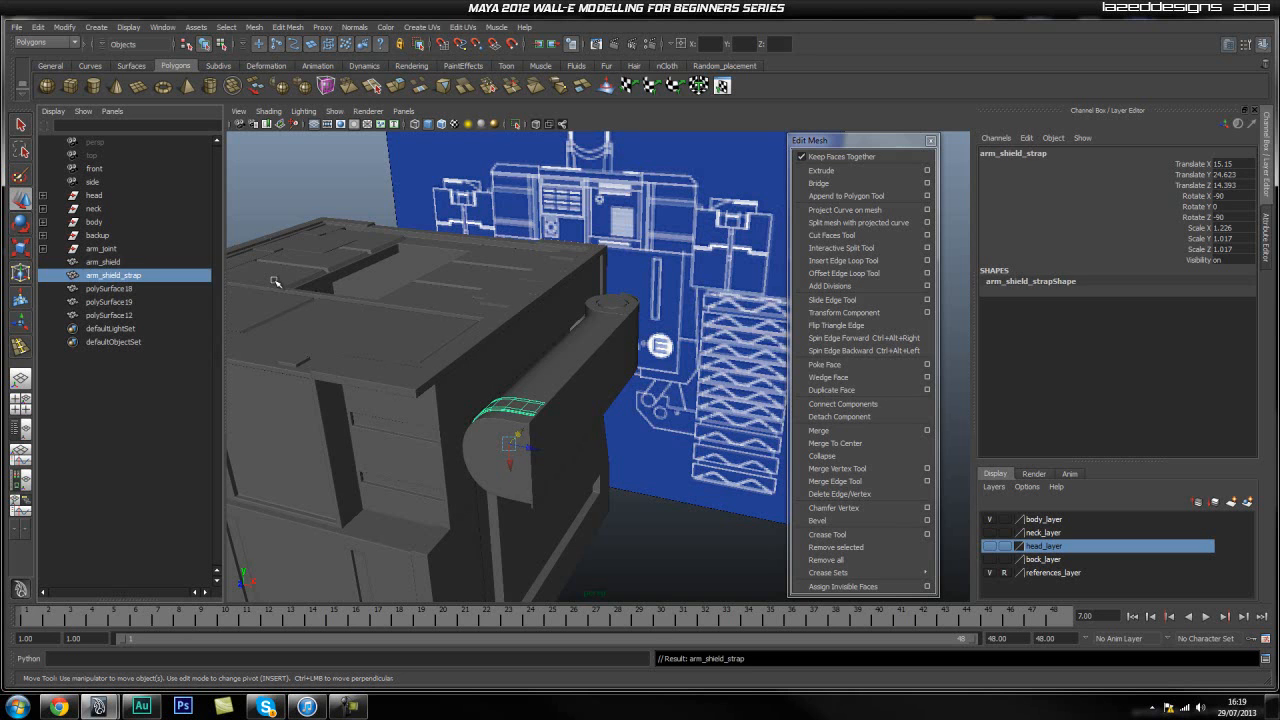
Frame polySurface18, the round recessed disc piece on top of the arm, and rename it arm_rotation_joint.
{"action": "left_click", "coordinate": [140, 292]}
{"action": "key", "text": "f"}
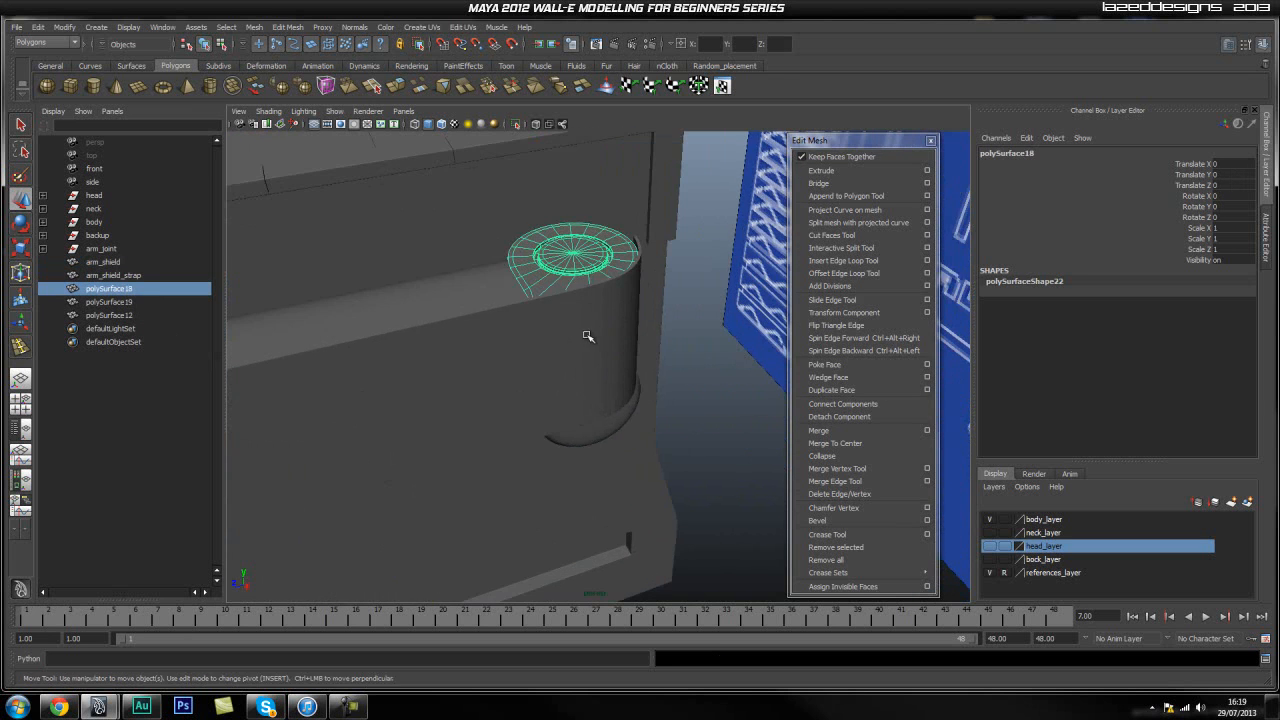
{"action": "left_click_drag", "start_coordinate": [590, 337], "coordinate": [612, 334], "text": "alt"}
{"action": "double_click", "coordinate": [118, 289]}
{"action": "type", "text": "arm_rotation_"}
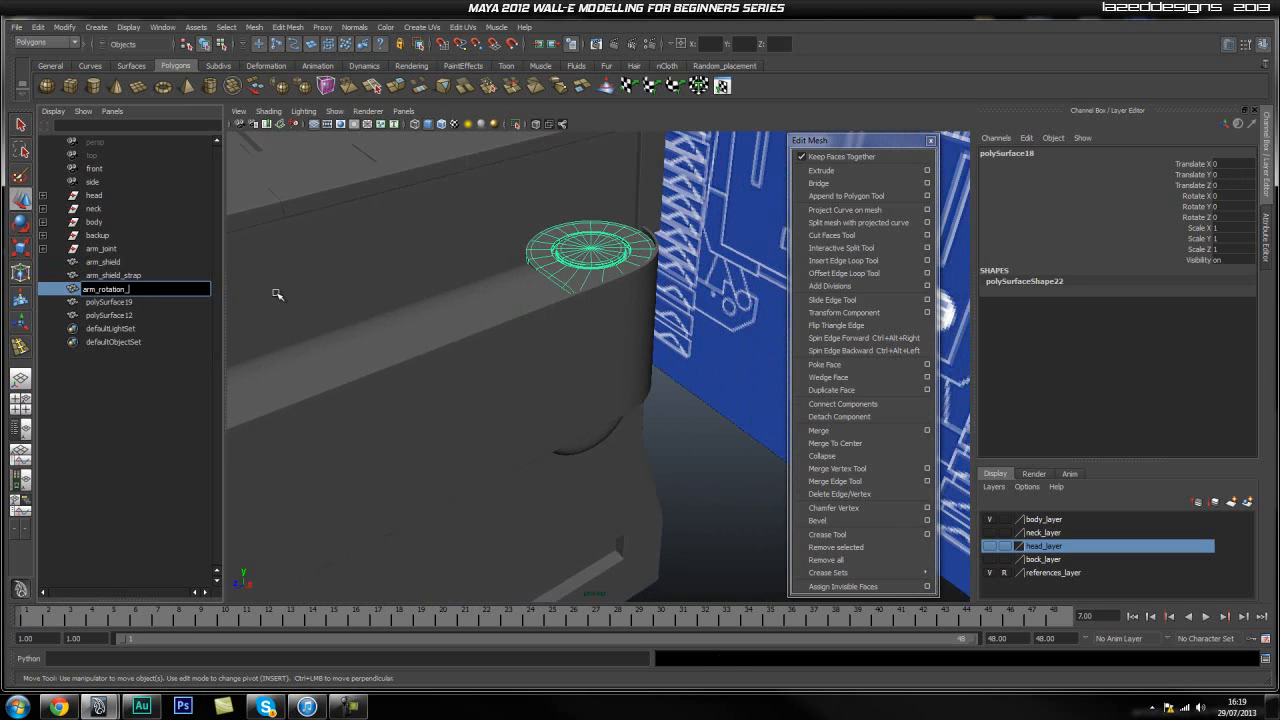
{"action": "type", "text": "joint"}
{"action": "key", "text": "Return"}
Frame polySurface19, the mirrored disc piece on the arm's underside, and rename it arm_rotation_joint_bottom.
{"action": "left_click", "coordinate": [145, 305]}
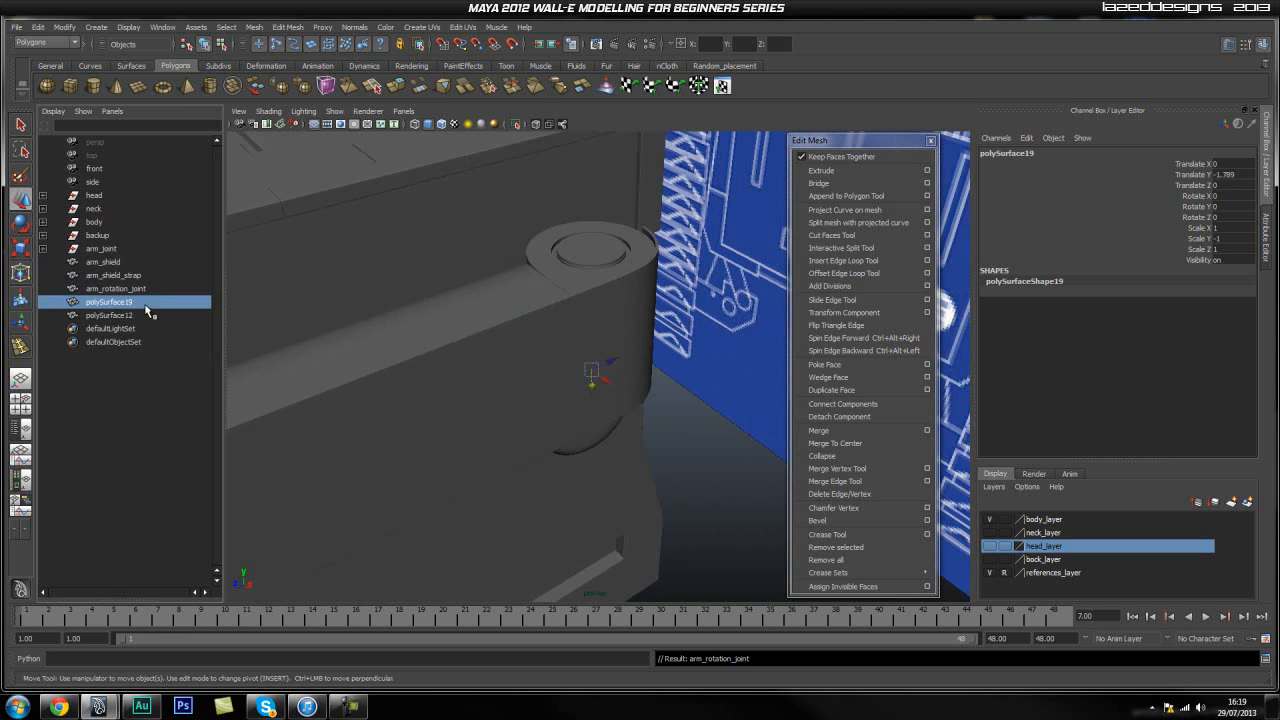
{"action": "key", "text": "f"}
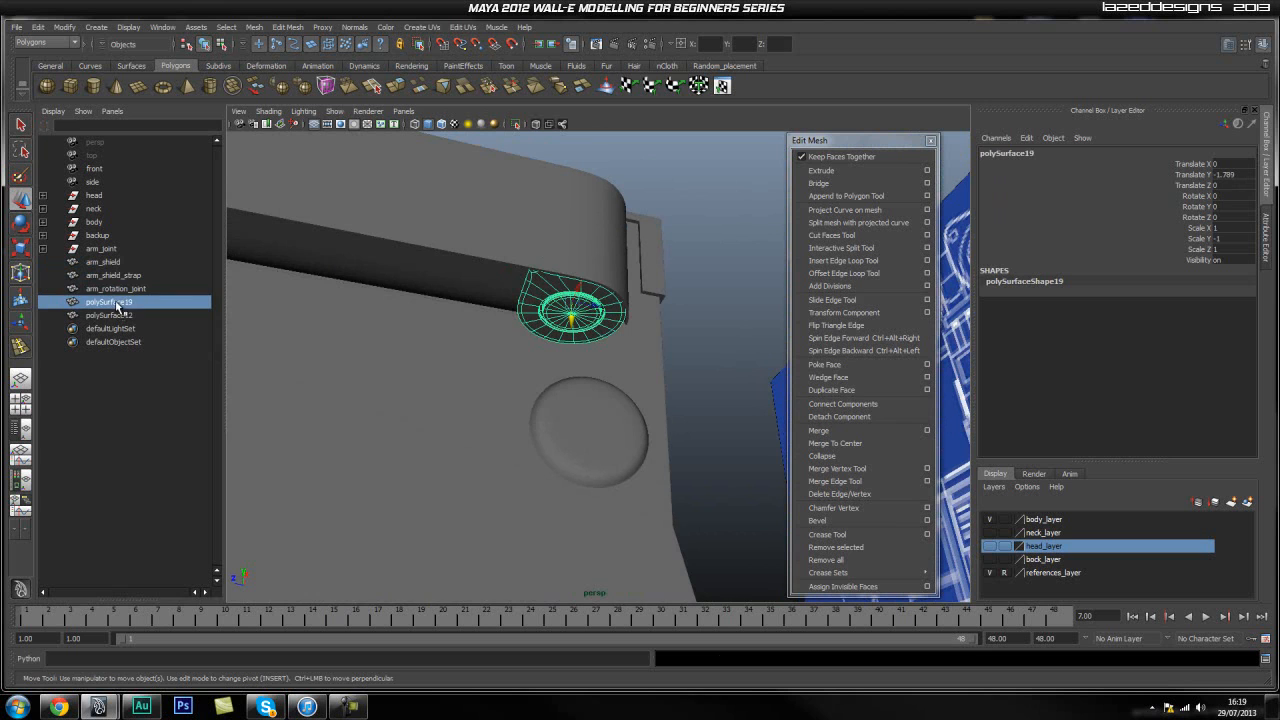
{"action": "double_click", "coordinate": [112, 303]}
{"action": "type", "text": "arm_rotation_joint_bottom"}
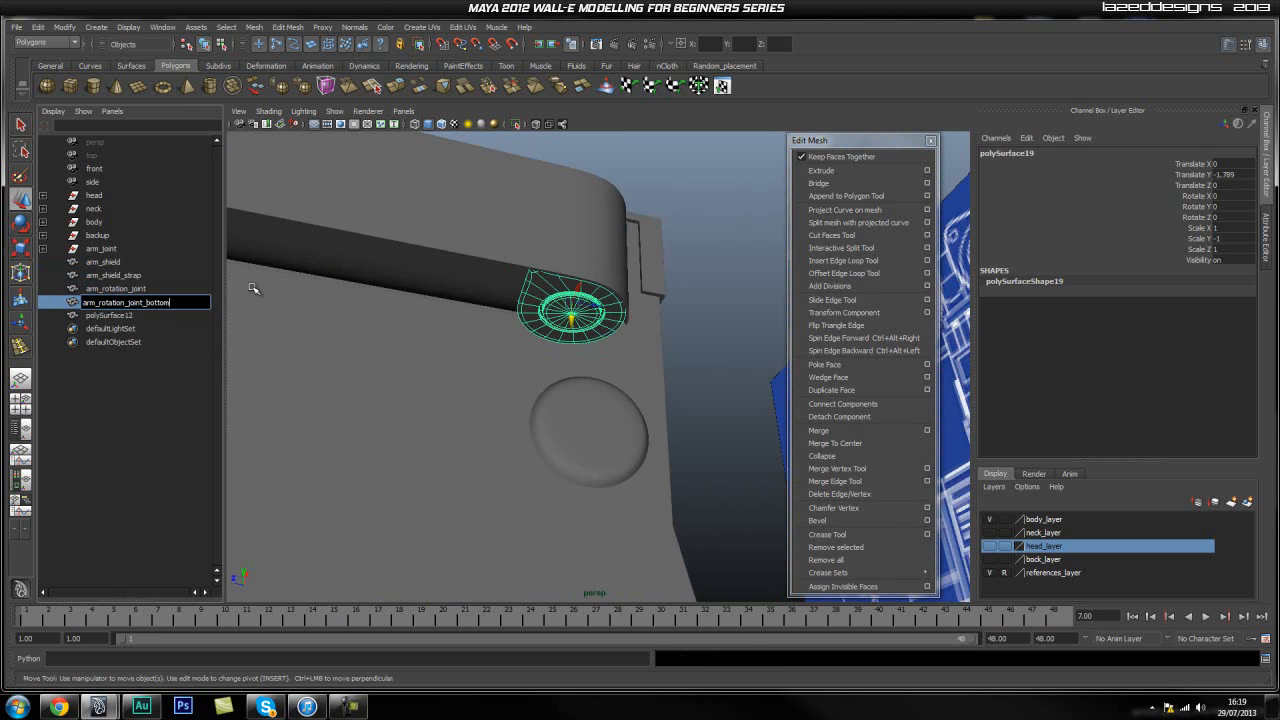
{"action": "key", "text": "Return"}
Inspect polySurface12, the main arm body with the flat rounded end, and rename it arm.
{"action": "left_click", "coordinate": [135, 318]}
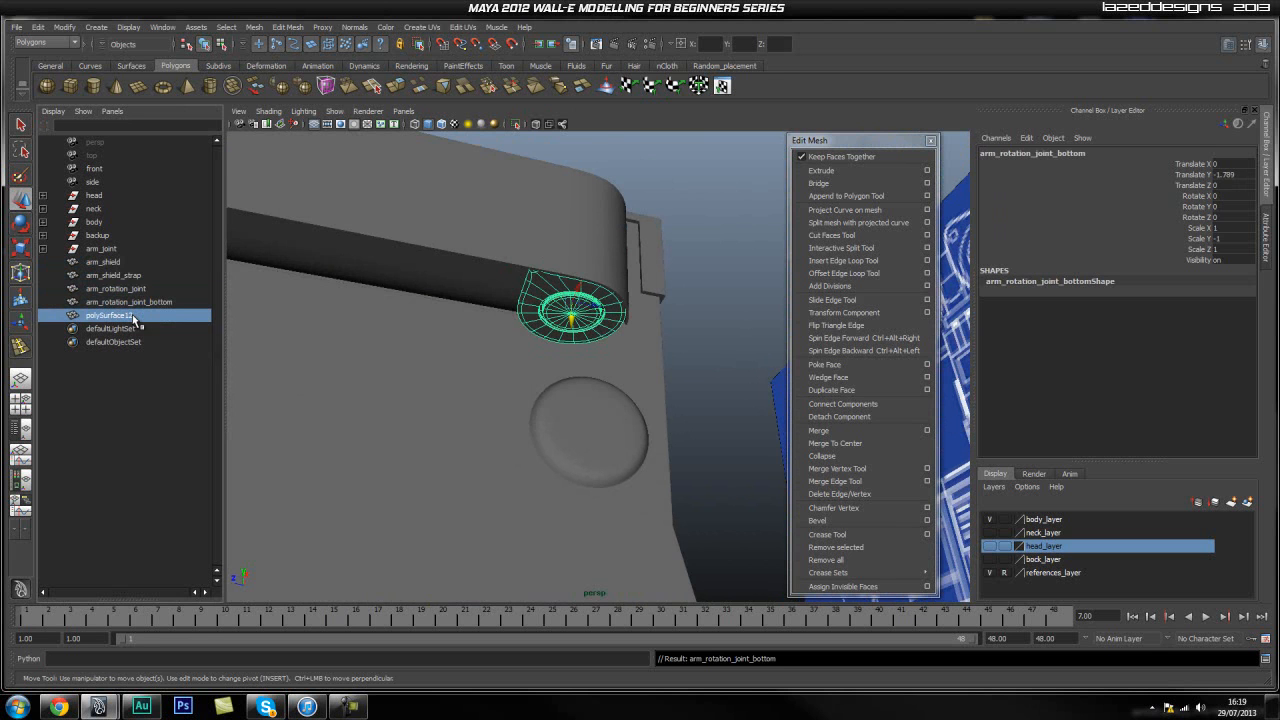
{"action": "left_click_drag", "start_coordinate": [457, 343], "coordinate": [540, 425], "text": "alt"}
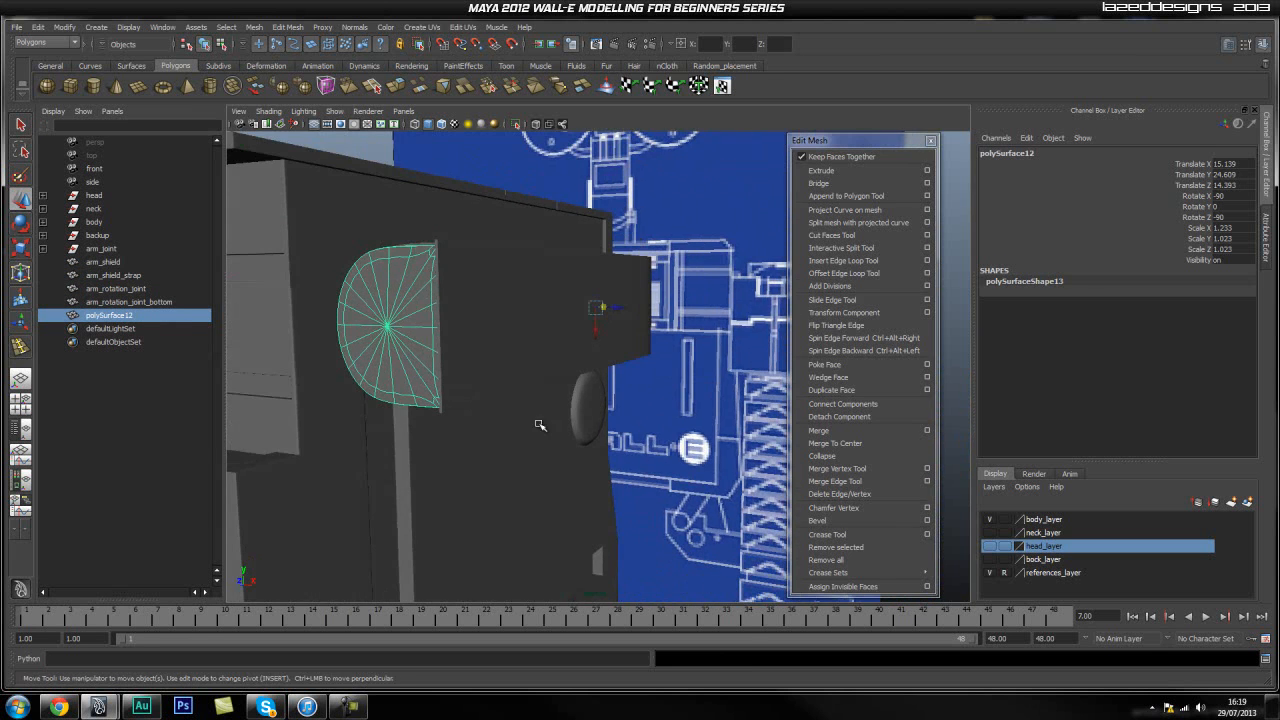
{"action": "double_click", "coordinate": [127, 316]}
{"action": "type", "text": "arm"}
{"action": "key", "text": "Return"}
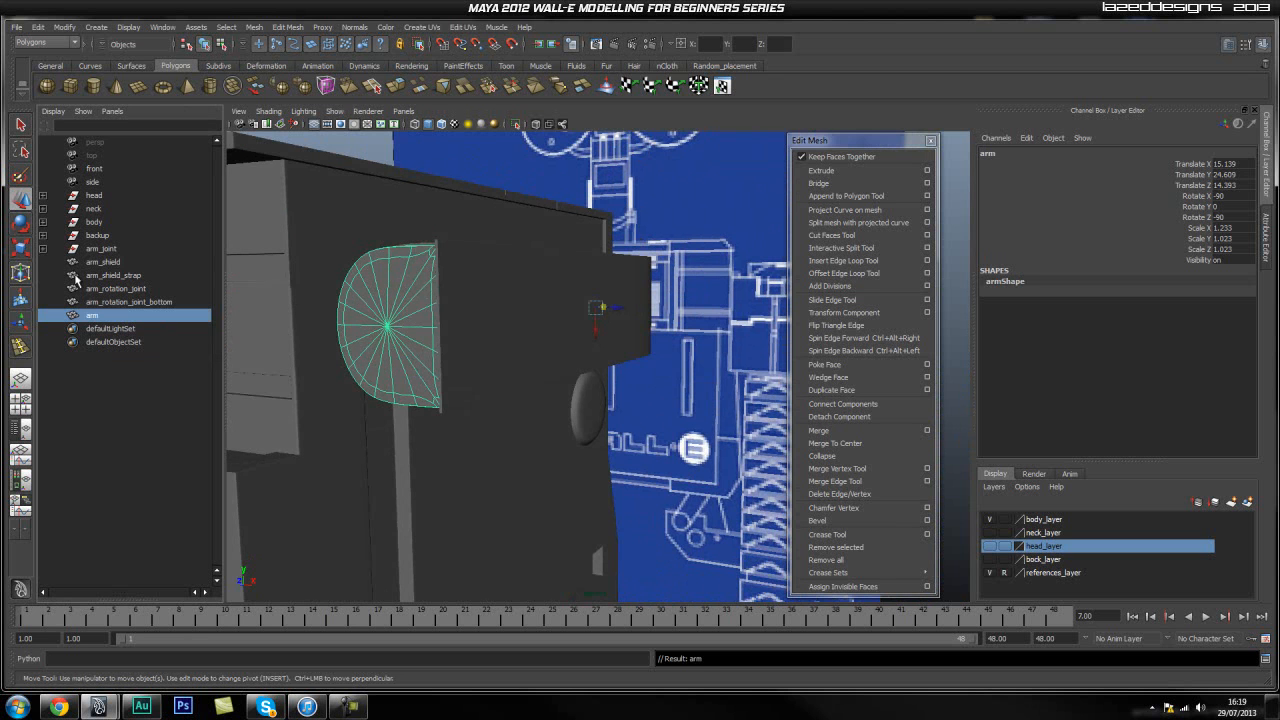
Clear the selection and examine the main arm body and its rounded end from several angles.
{"action": "left_click", "coordinate": [131, 262]}
{"action": "left_click", "coordinate": [716, 381]}
{"action": "left_click_drag", "start_coordinate": [716, 381], "coordinate": [680, 363], "text": "alt"}
{"action": "right_click_drag", "start_coordinate": [680, 363], "coordinate": [689, 377], "text": "alt"}
{"action": "left_click_drag", "start_coordinate": [689, 377], "coordinate": [557, 378], "text": "alt"}
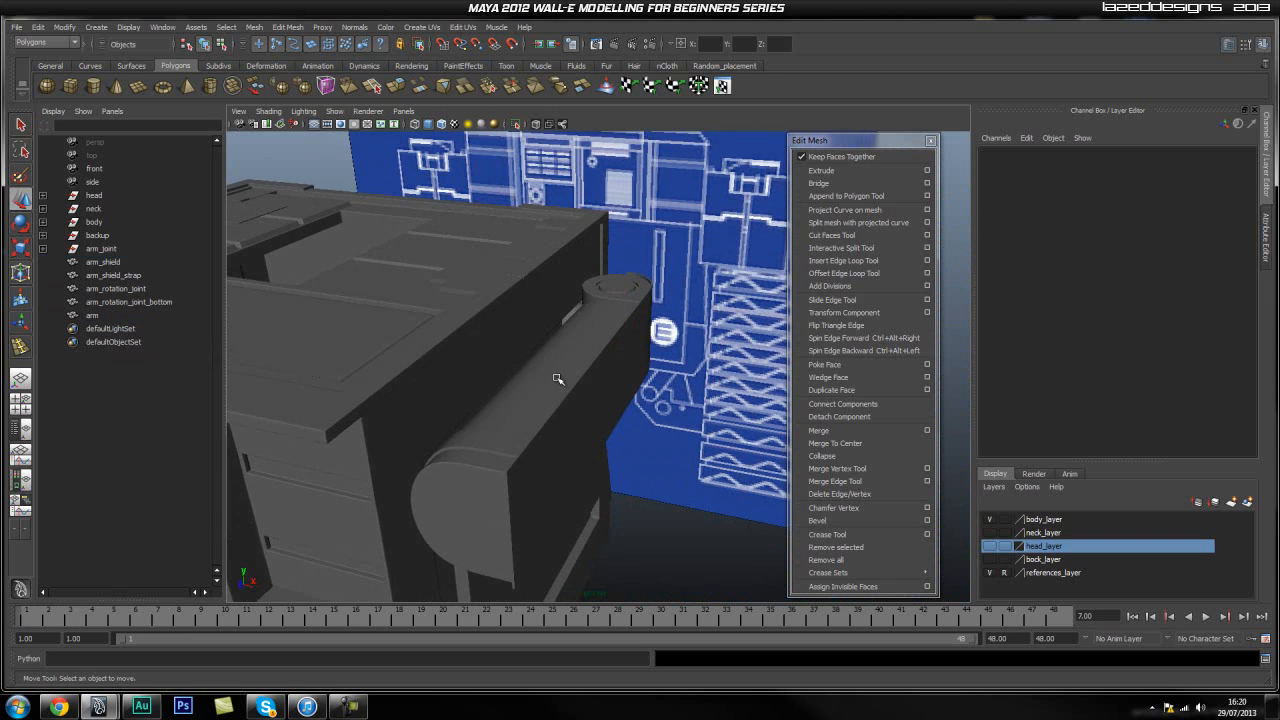
{"action": "left_click", "coordinate": [497, 436]}
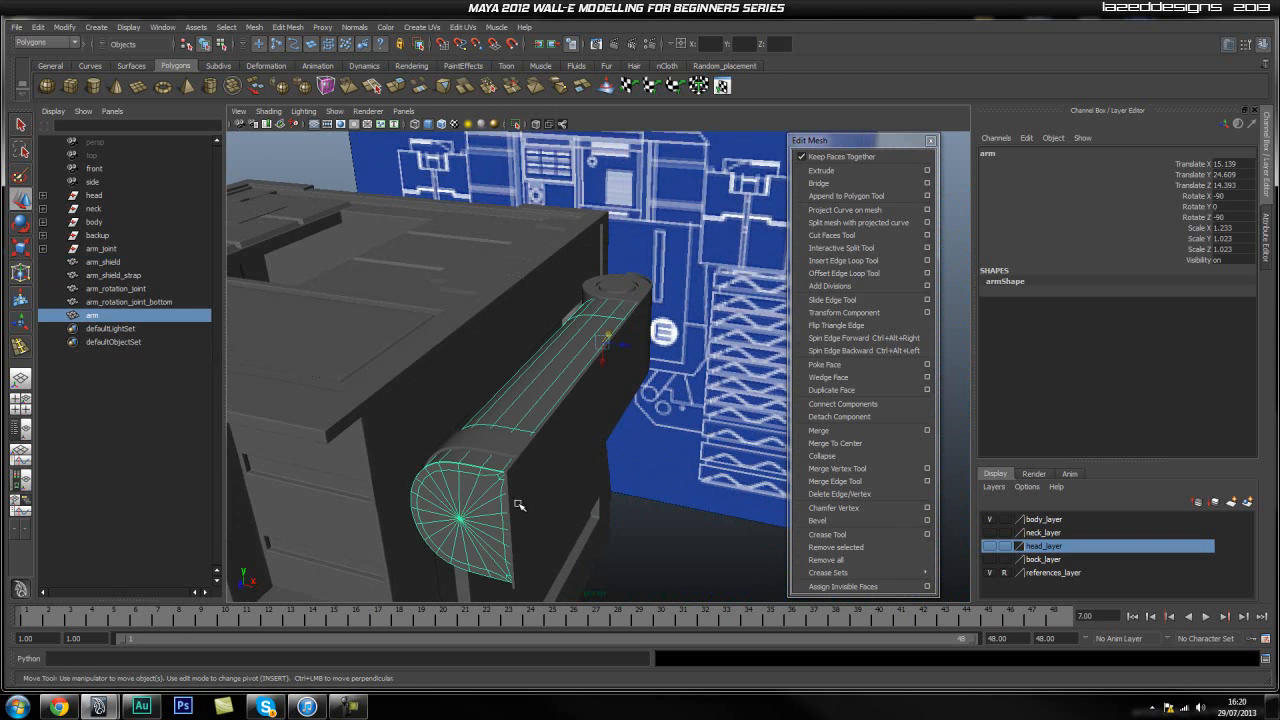
{"action": "left_click_drag", "start_coordinate": [520, 506], "coordinate": [508, 424], "text": "alt"}
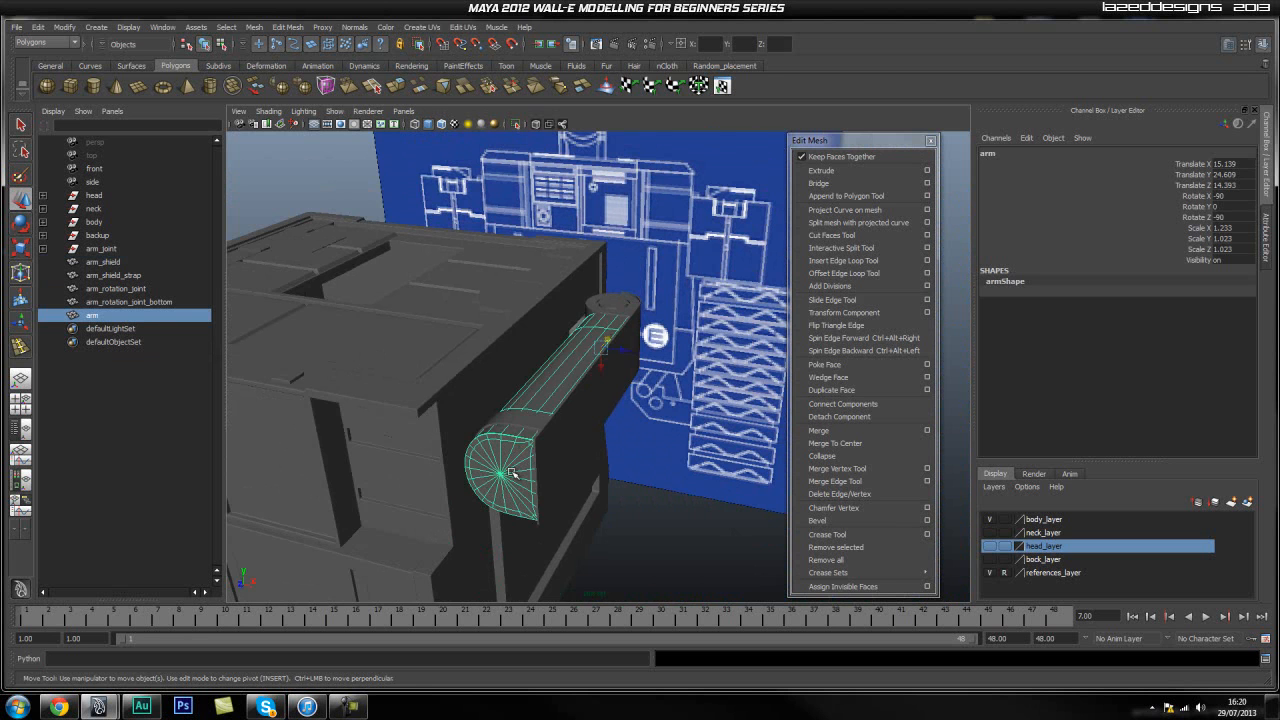
{"action": "left_click_drag", "start_coordinate": [561, 480], "coordinate": [386, 367], "text": "alt"}
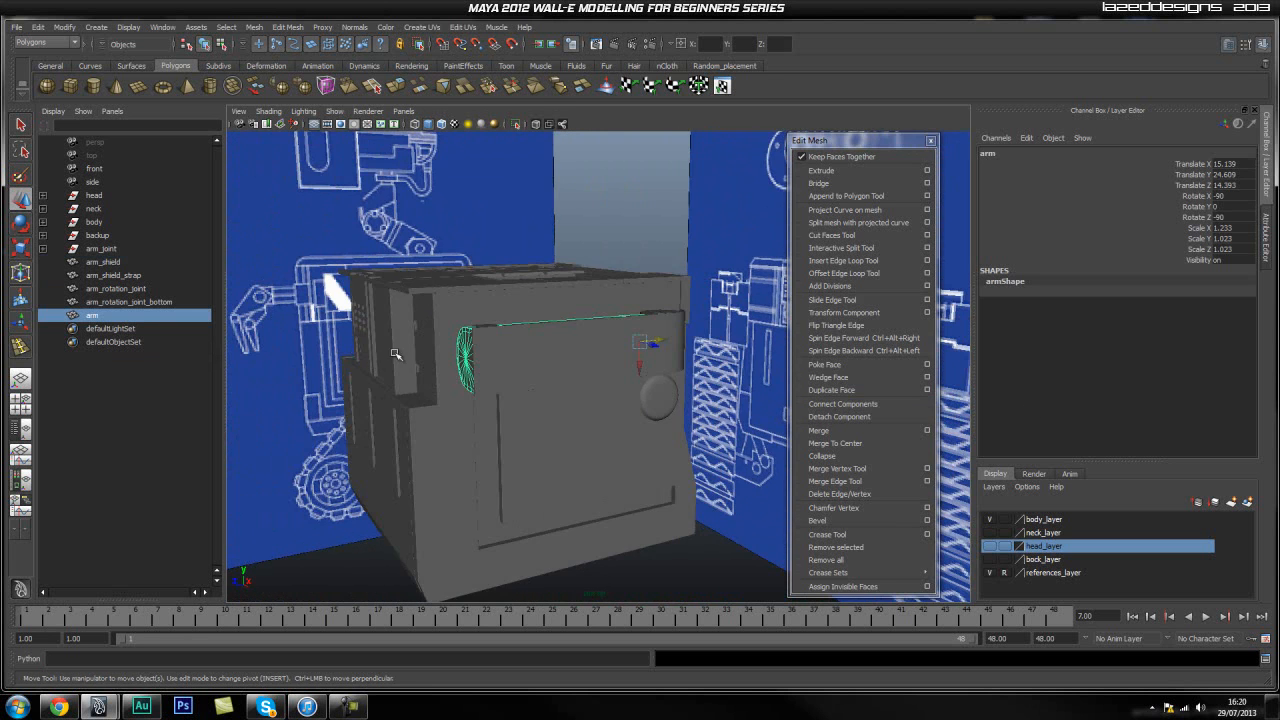
Compare the arm housing with the blueprint in the side view, then return to the perspective view.
{"action": "key", "text": "space"}
{"action": "left_click_drag", "start_coordinate": [301, 291], "coordinate": [382, 312]}
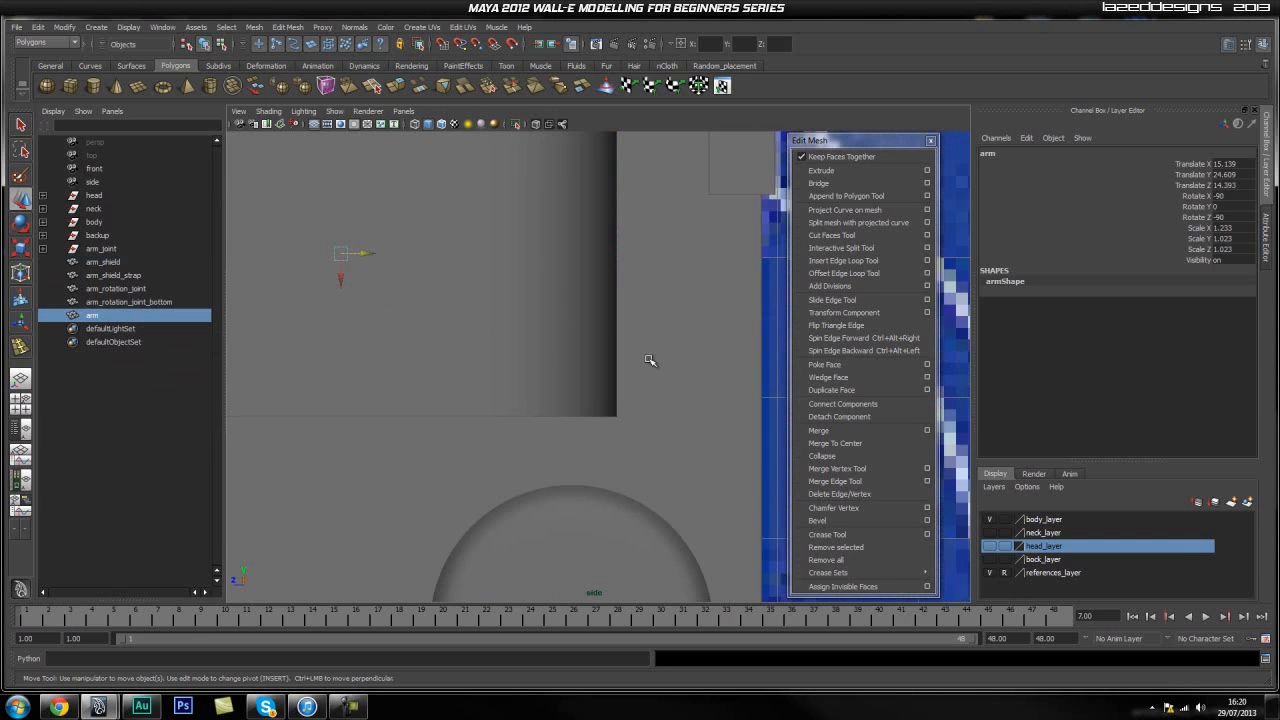
{"action": "middle_click_drag", "start_coordinate": [388, 325], "coordinate": [429, 363], "text": "alt"}
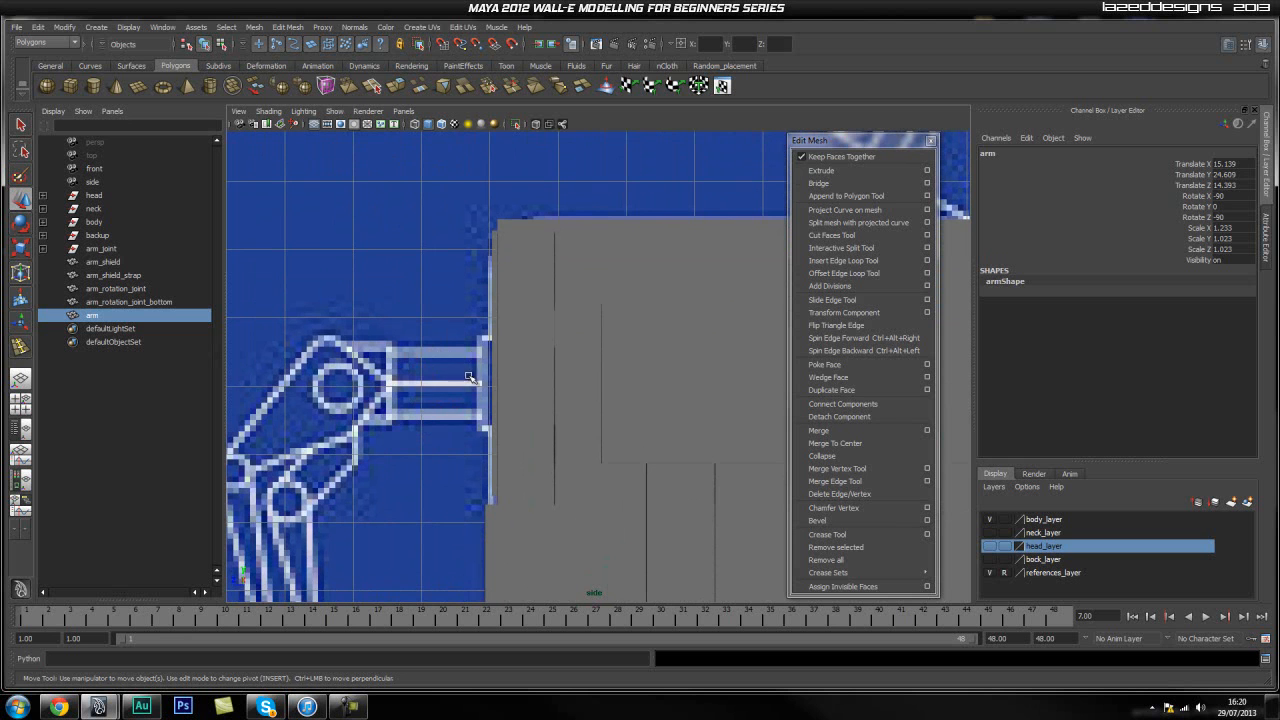
{"action": "left_click", "coordinate": [676, 386]}
{"action": "key", "text": "space"}
{"action": "left_click_drag", "start_coordinate": [611, 379], "coordinate": [610, 348]}
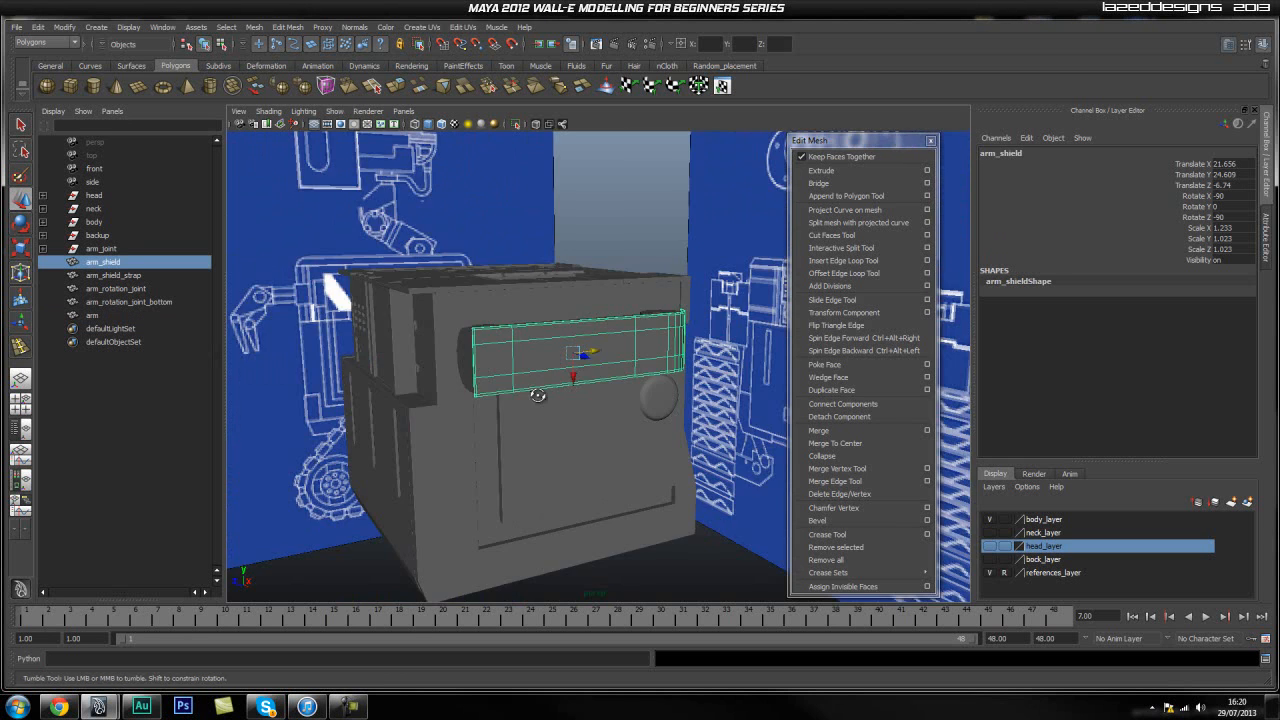
Examine the arm's rounded end cap and the rotation joint on its top up close.
{"action": "left_click_drag", "start_coordinate": [362, 398], "coordinate": [455, 410], "text": "alt"}
{"action": "right_click_drag", "start_coordinate": [455, 410], "coordinate": [554, 396], "text": "alt"}
{"action": "left_click", "coordinate": [581, 408]}
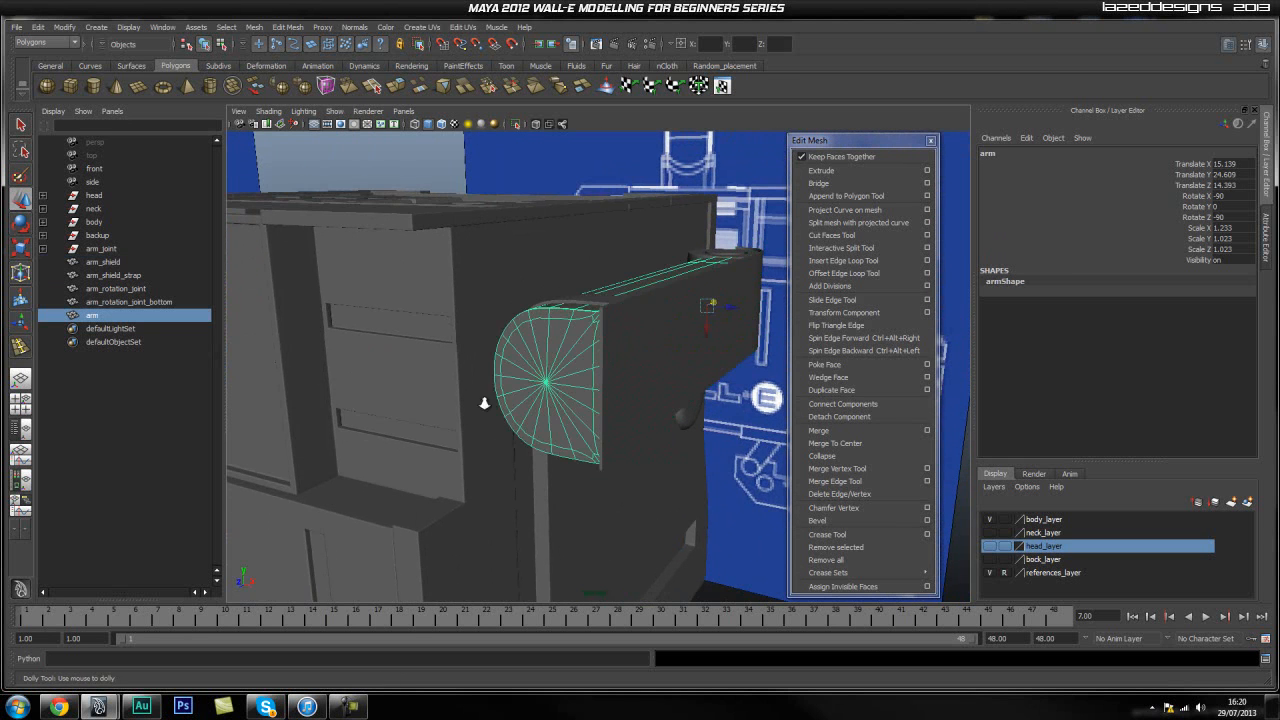
{"action": "key", "text": "f"}
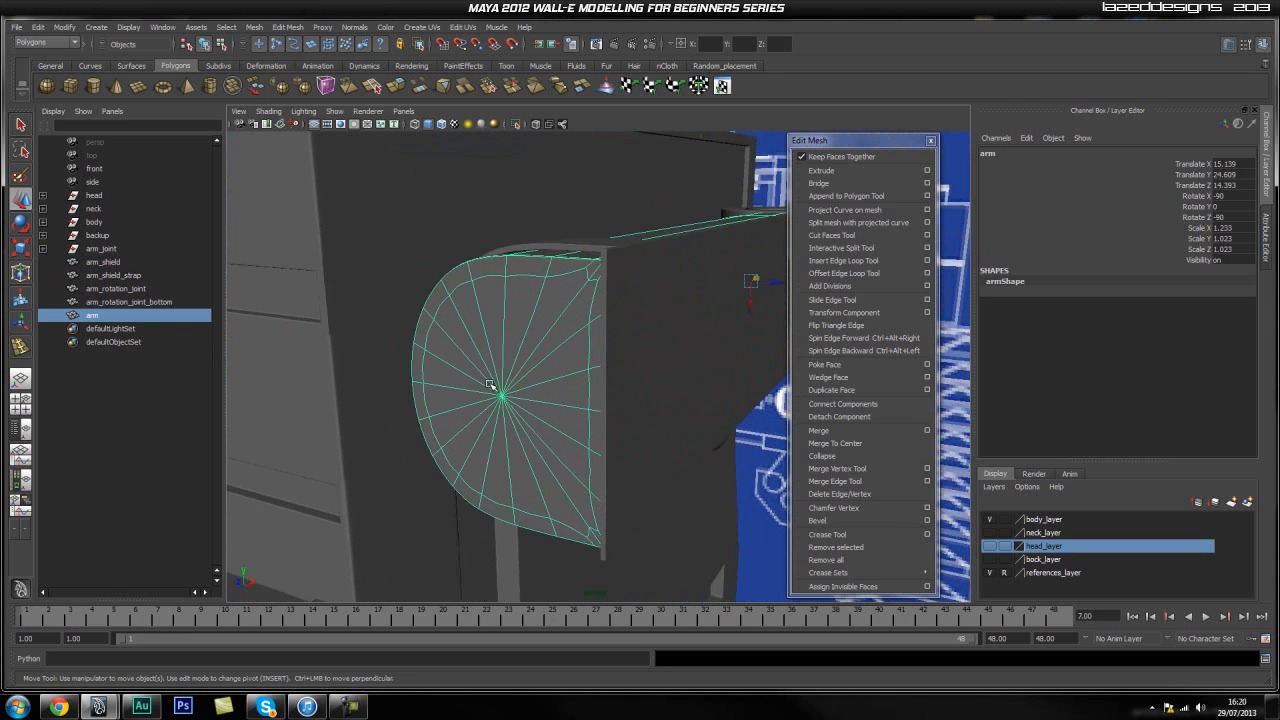
{"action": "left_click_drag", "start_coordinate": [691, 294], "coordinate": [676, 348], "text": "alt"}
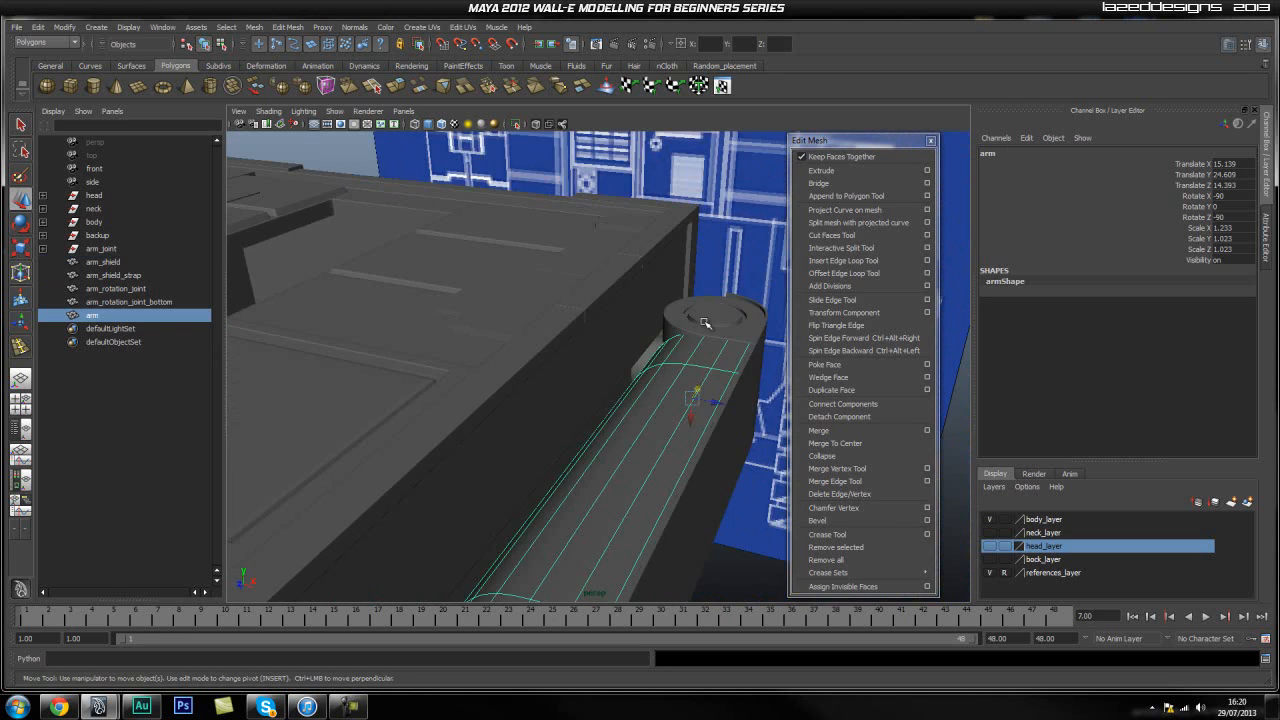
{"action": "left_click", "coordinate": [680, 336]}
{"action": "right_click_drag", "start_coordinate": [642, 395], "coordinate": [608, 401], "text": "alt"}
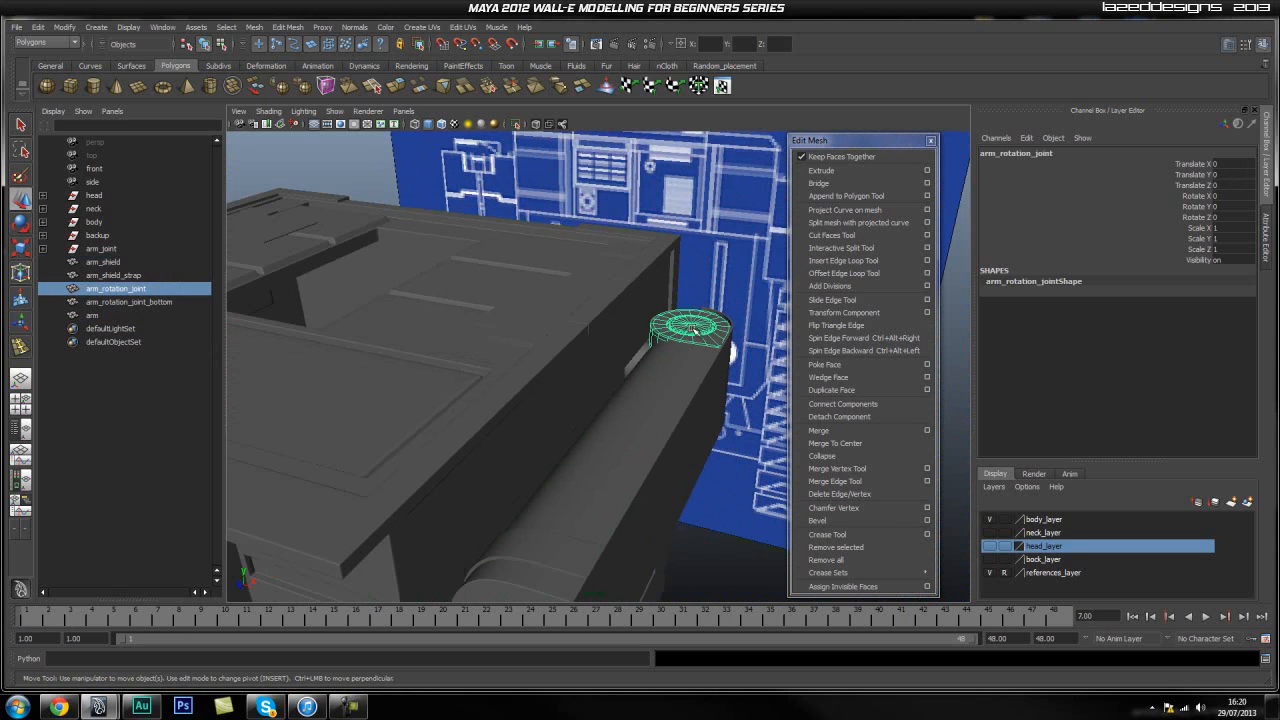
{"action": "left_click_drag", "start_coordinate": [603, 325], "coordinate": [562, 396], "text": "alt"}
Isolate the main arm body in the viewport with its rounded end cap facing the view.
{"action": "left_click", "coordinate": [562, 396]}
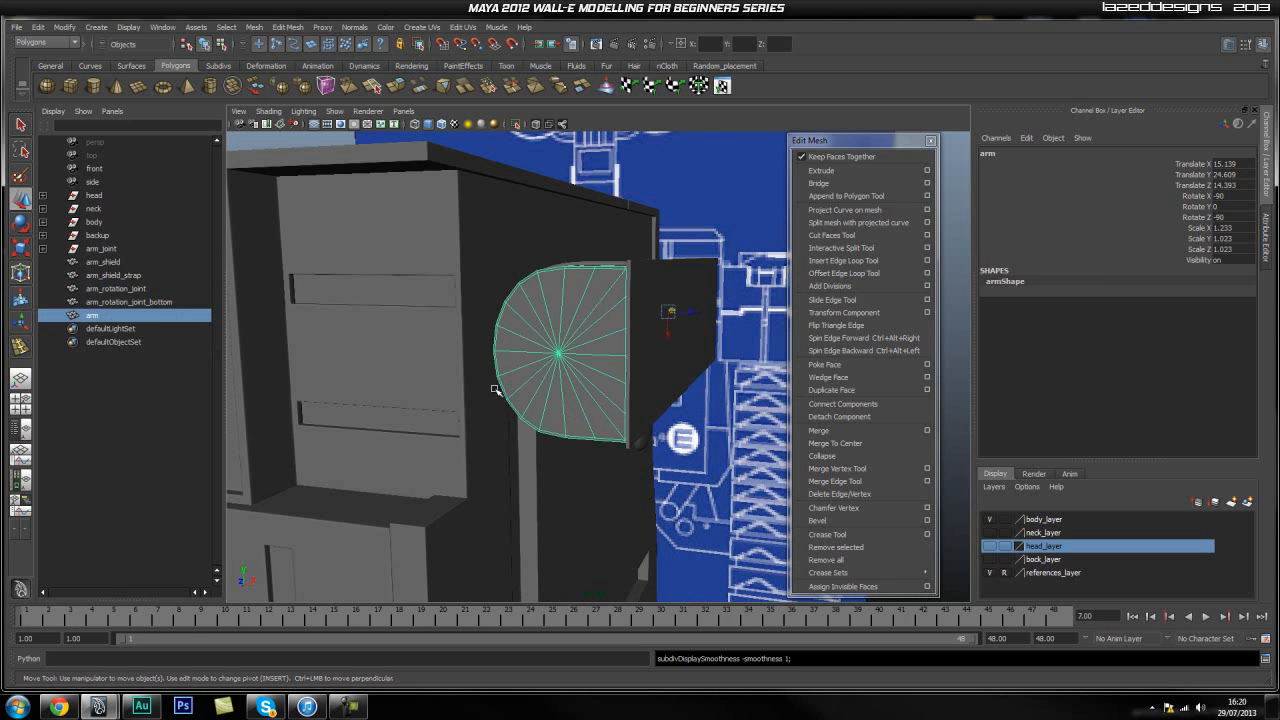
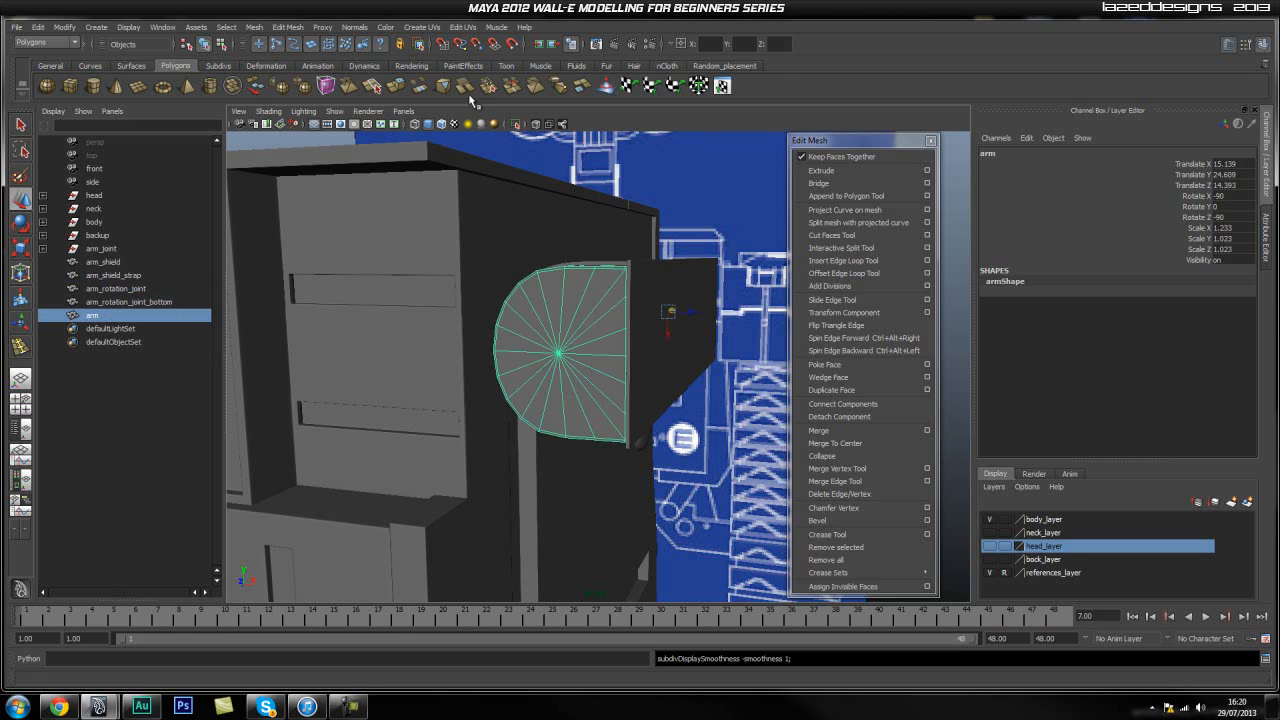
{"action": "key", "text": "ctrl+1"}
{"action": "right_click_drag", "start_coordinate": [560, 420], "coordinate": [590, 362], "text": "alt"}
{"action": "left_click_drag", "start_coordinate": [590, 362], "coordinate": [570, 366], "text": "alt"}
Extrude all the triangular faces of the arm's end cap together and scale them inward to about 0.92, leaving a narrow border.
{"action": "right_click_drag", "start_coordinate": [534, 336], "coordinate": [532, 366]}
{"action": "left_click", "coordinate": [618, 347]}
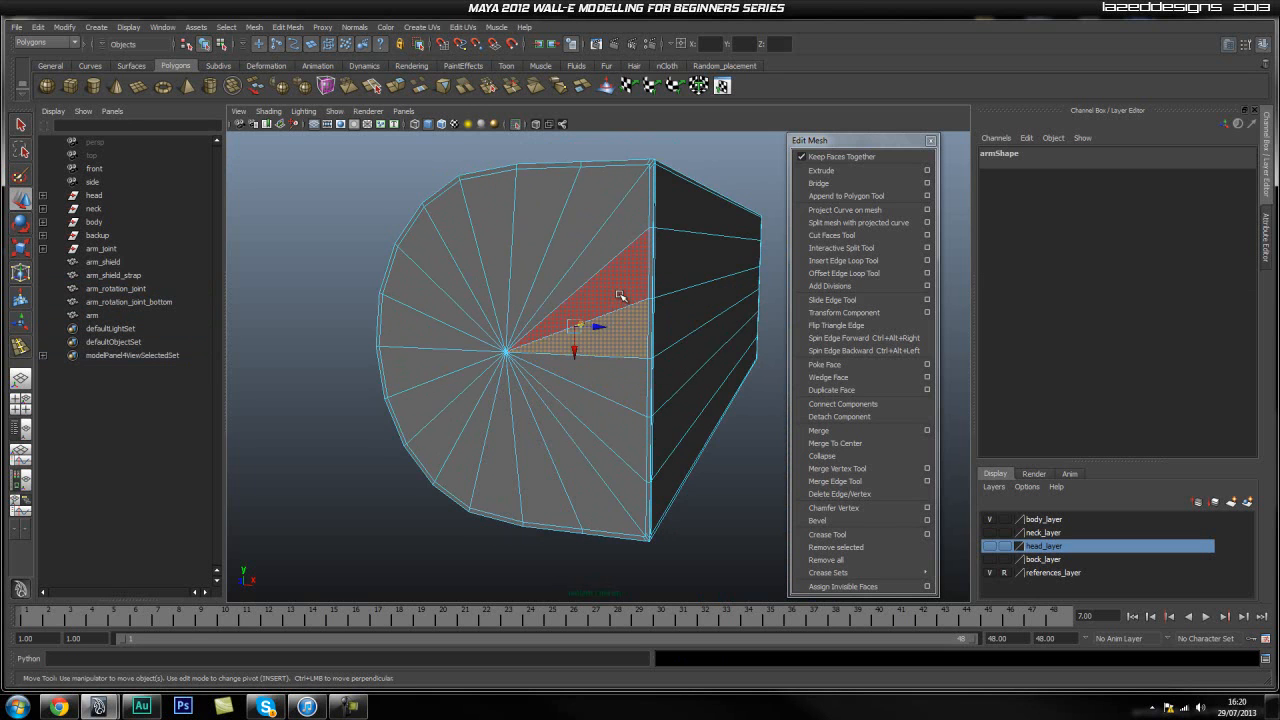
{"action": "left_click", "coordinate": [619, 294], "text": "shift"}
{"action": "left_click", "coordinate": [617, 244], "text": "shift"}
{"action": "left_click", "coordinate": [576, 216], "text": "shift"}
{"action": "left_click", "coordinate": [550, 214], "text": "shift"}
{"action": "left_click", "coordinate": [490, 219], "text": "shift"}
{"action": "left_click", "coordinate": [452, 242], "text": "shift"}
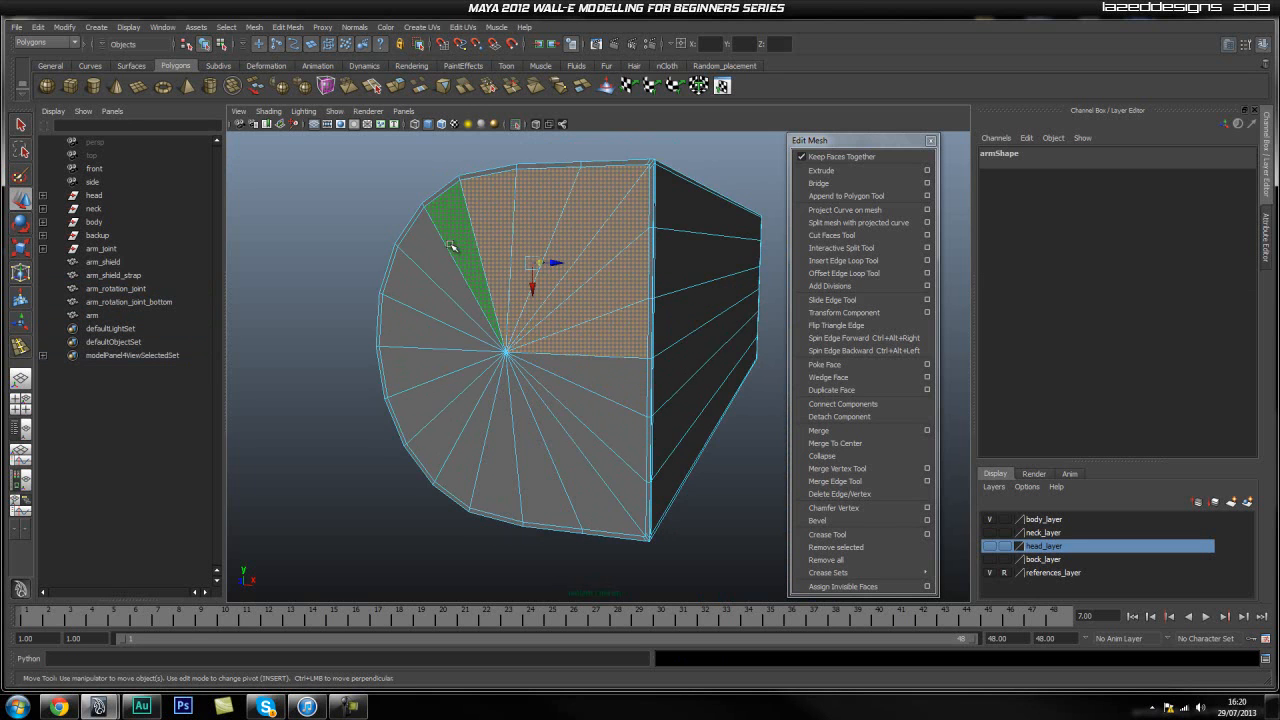
{"action": "left_click", "coordinate": [425, 262], "text": "shift"}
{"action": "left_click", "coordinate": [405, 295], "text": "shift"}
{"action": "left_click", "coordinate": [400, 332], "text": "shift"}
{"action": "left_click", "coordinate": [420, 372], "text": "shift"}
{"action": "left_click", "coordinate": [432, 410], "text": "shift"}
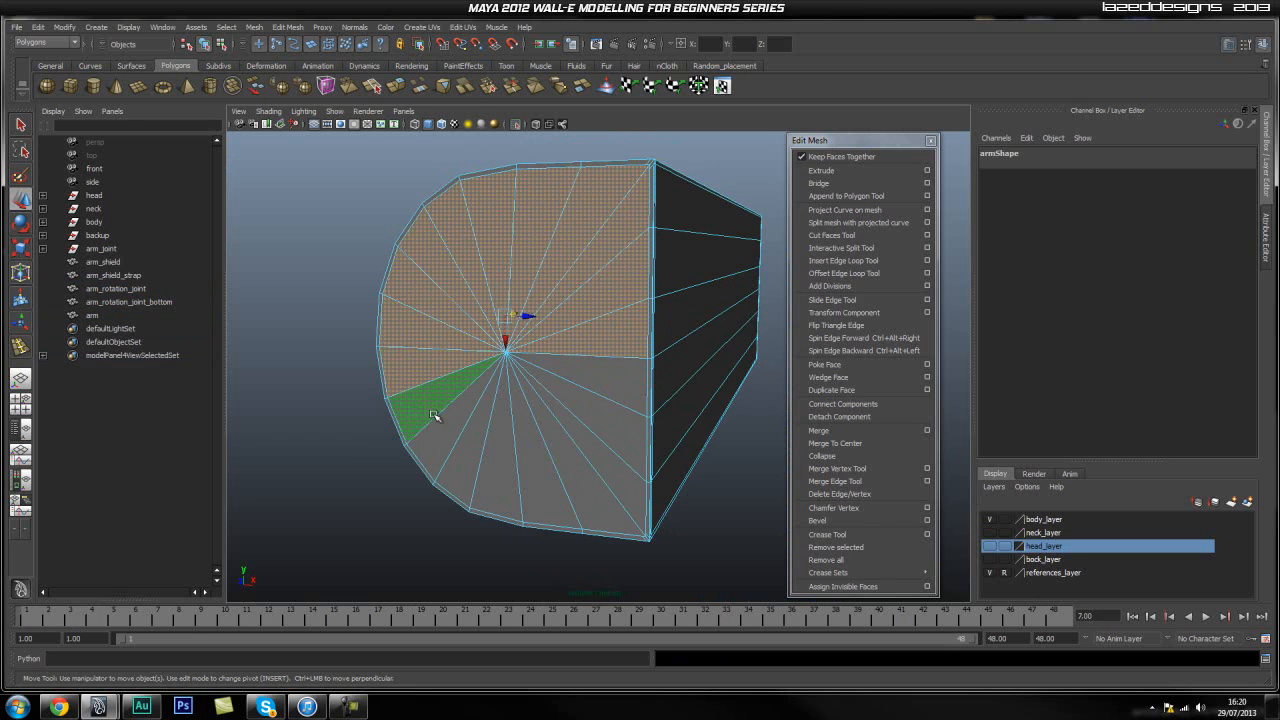
{"action": "left_click", "coordinate": [439, 423], "text": "shift"}
{"action": "left_click", "coordinate": [468, 441], "text": "shift"}
{"action": "left_click", "coordinate": [504, 449], "text": "shift"}
{"action": "left_click", "coordinate": [532, 452], "text": "shift"}
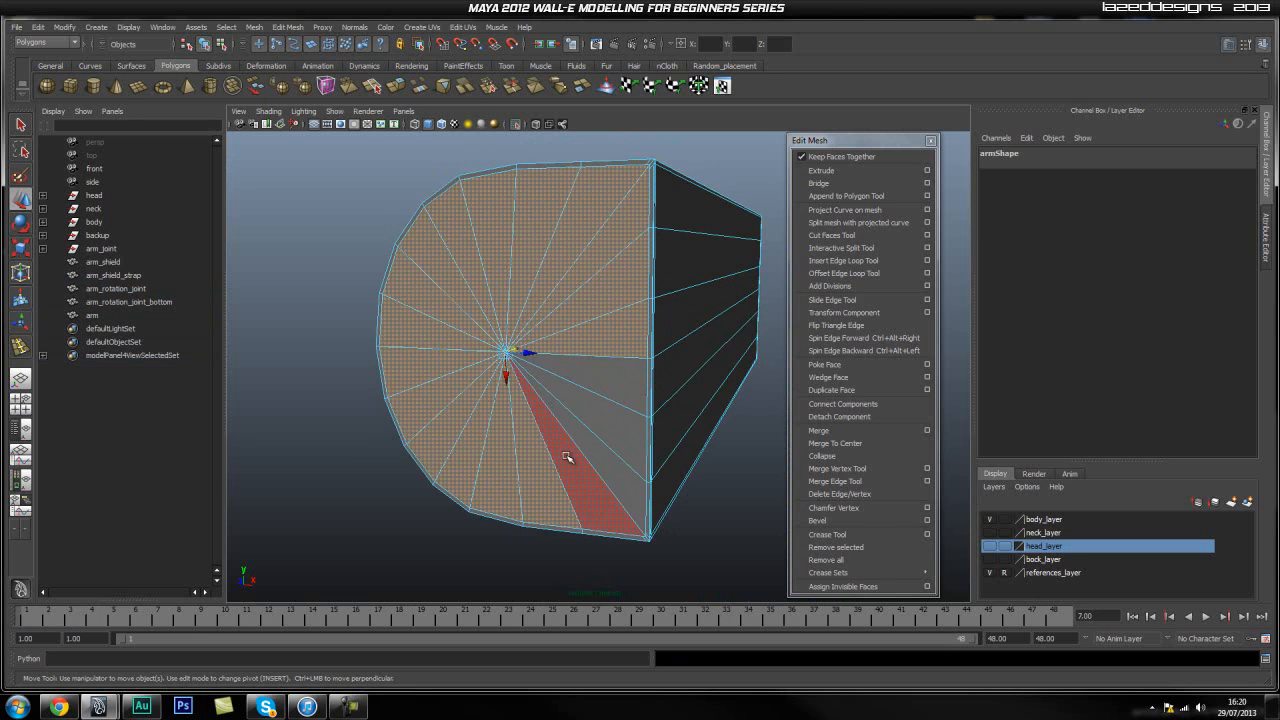
{"action": "left_click", "coordinate": [563, 456], "text": "shift"}
{"action": "left_click", "coordinate": [610, 440], "text": "shift"}
{"action": "left_click", "coordinate": [615, 385], "text": "shift"}
{"action": "left_click", "coordinate": [818, 170]}
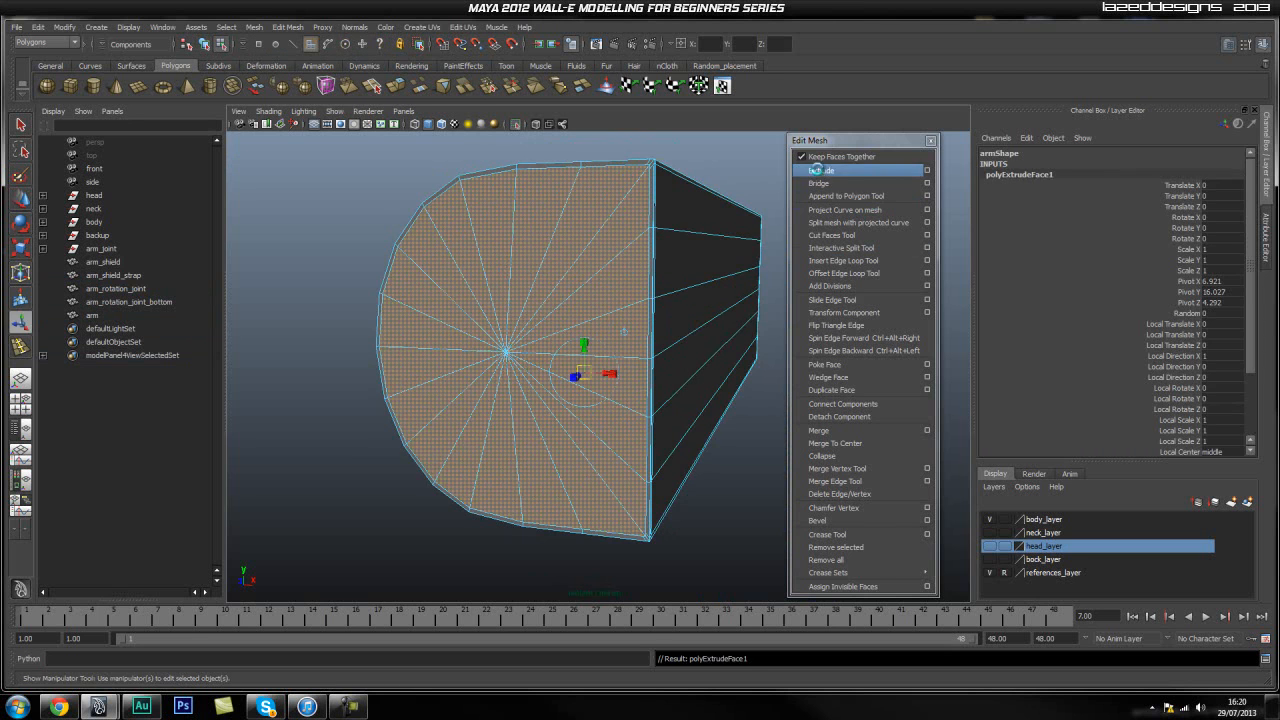
{"action": "left_click_drag", "start_coordinate": [505, 355], "coordinate": [489, 390]}
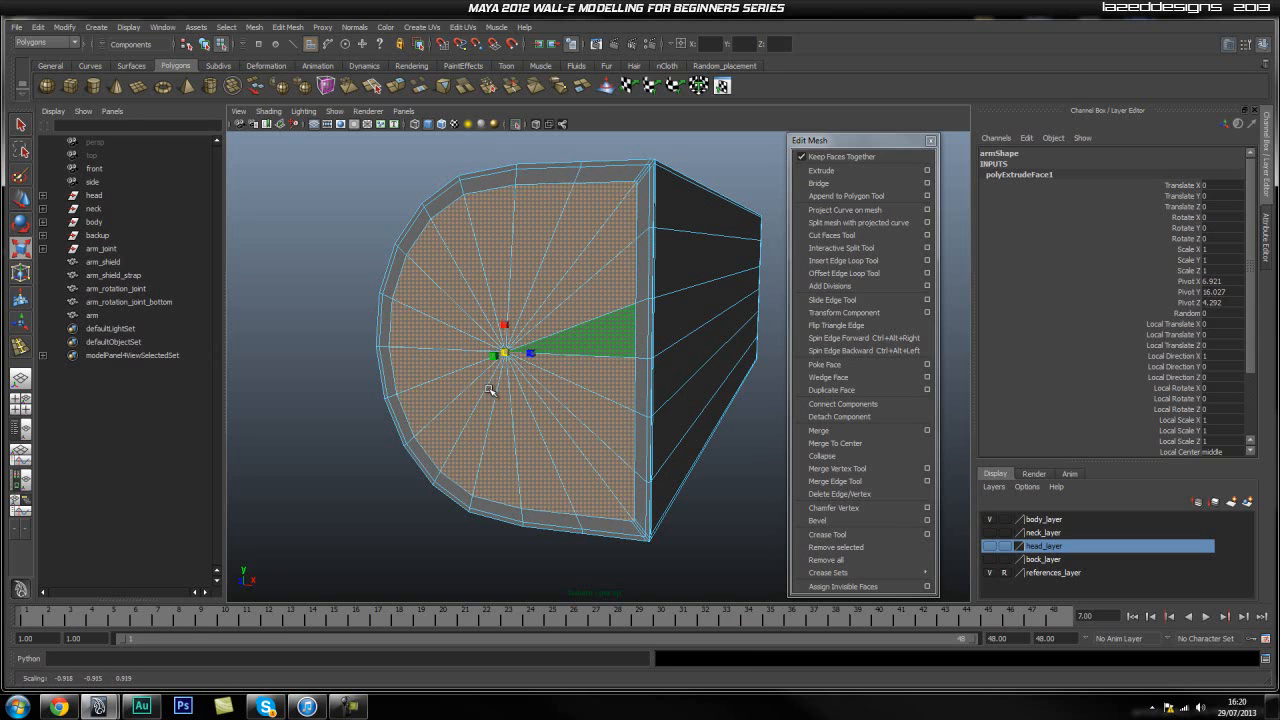
Delete the surplus diagonal edges at the corners of the end cap's new border.
{"action": "left_click", "coordinate": [671, 511]}
{"action": "right_click_drag", "start_coordinate": [496, 499], "coordinate": [592, 367], "text": "alt"}
{"action": "left_click", "coordinate": [588, 398]}
{"action": "left_click", "coordinate": [576, 412], "text": "shift"}
{"action": "key", "text": "q"}
{"action": "middle_click_drag", "start_coordinate": [613, 277], "coordinate": [620, 374], "text": "alt"}
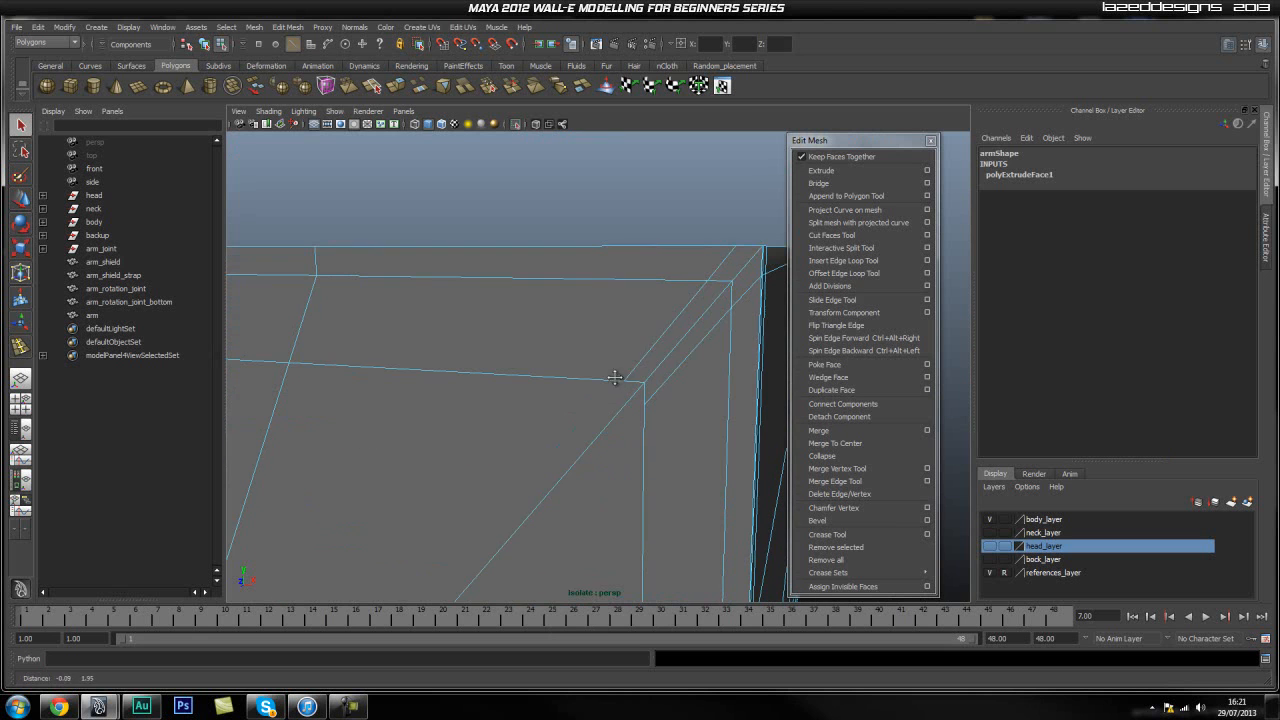
{"action": "right_click_drag", "start_coordinate": [604, 325], "coordinate": [575, 350], "text": "shift"}
Make the arm mesh a live surface so new geometry can be drawn directly on its end cap.
{"action": "right_click_drag", "start_coordinate": [591, 443], "coordinate": [615, 342], "text": "alt"}
{"action": "left_click", "coordinate": [560, 344]}
{"action": "key", "text": "space"}
{"action": "left_click", "coordinate": [467, 304]}
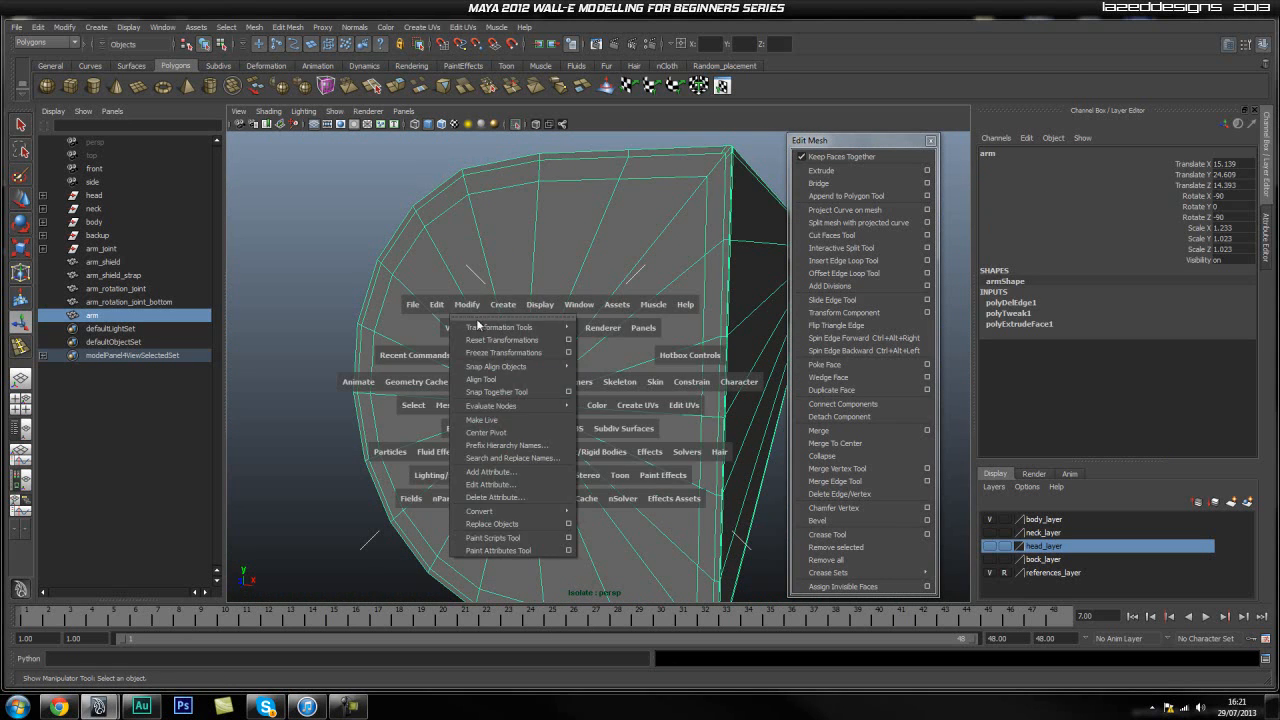
{"action": "left_click", "coordinate": [505, 420]}
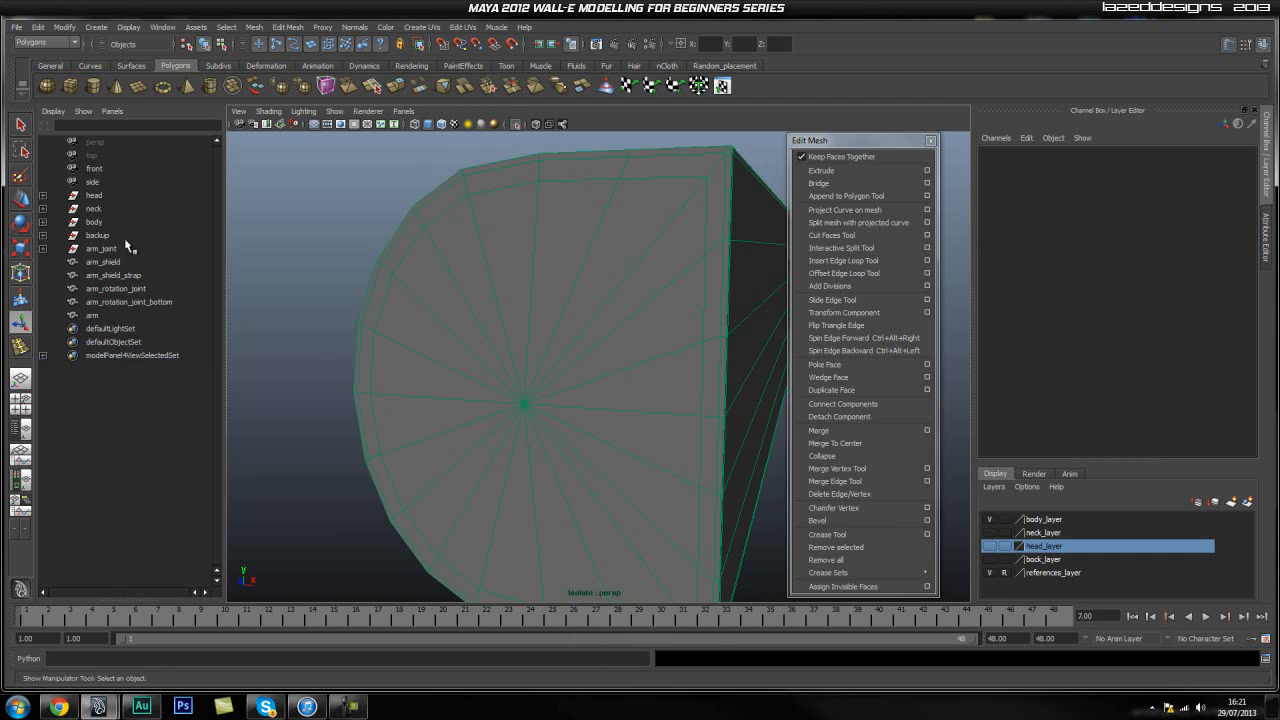
Draw a flat polygon cylinder with no height on the end cap, centred where the cap's edges converge.
{"action": "left_click", "coordinate": [94, 87]}
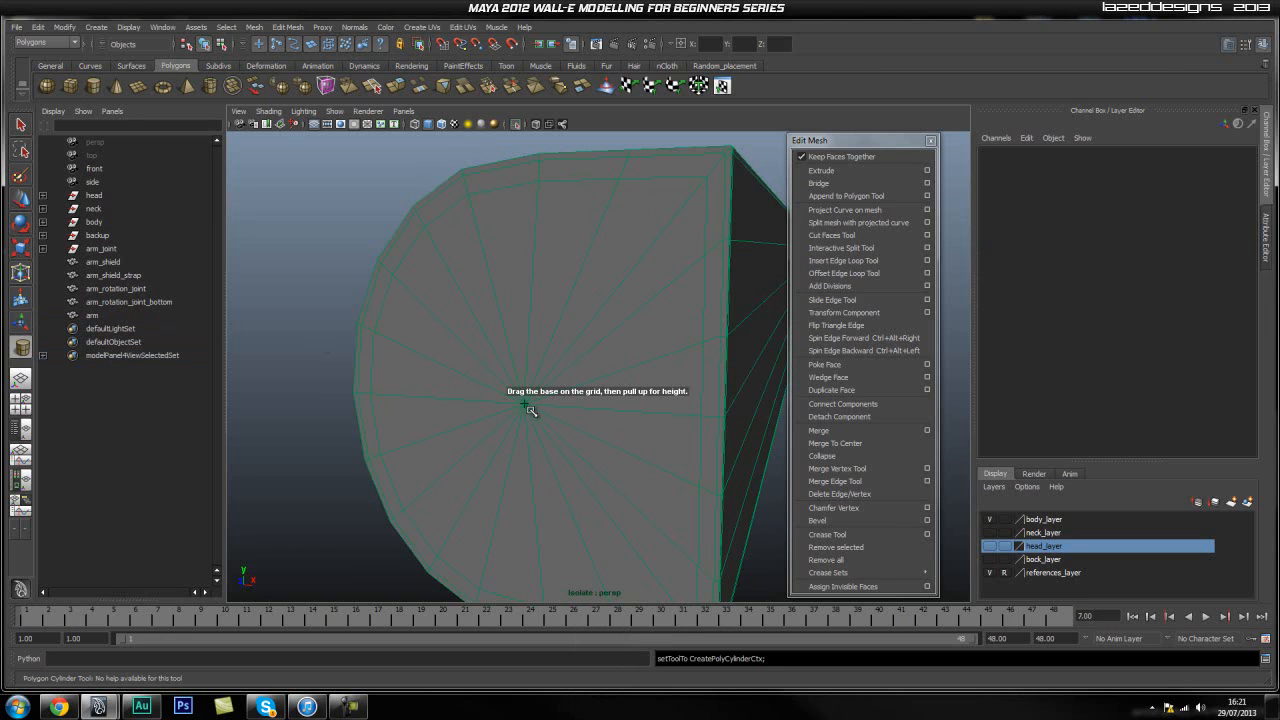
{"action": "left_click_drag", "start_coordinate": [525, 405], "coordinate": [586, 514]}
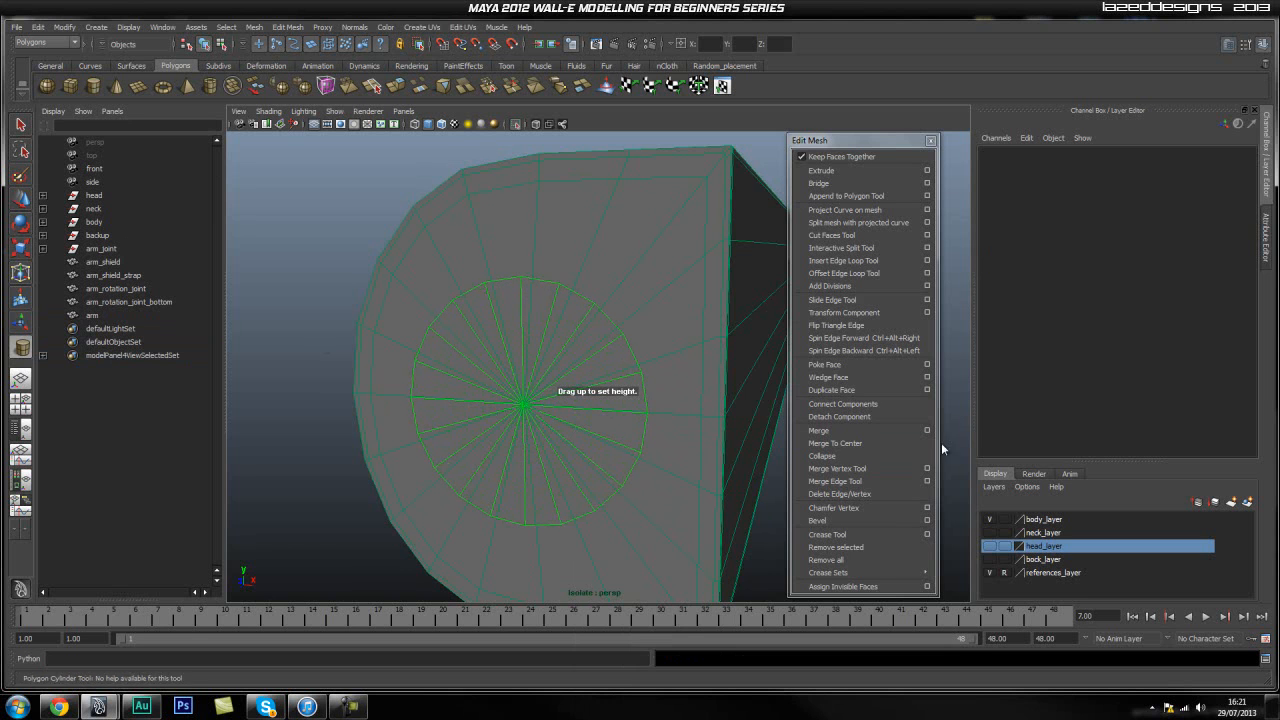
{"action": "left_click", "coordinate": [673, 393]}
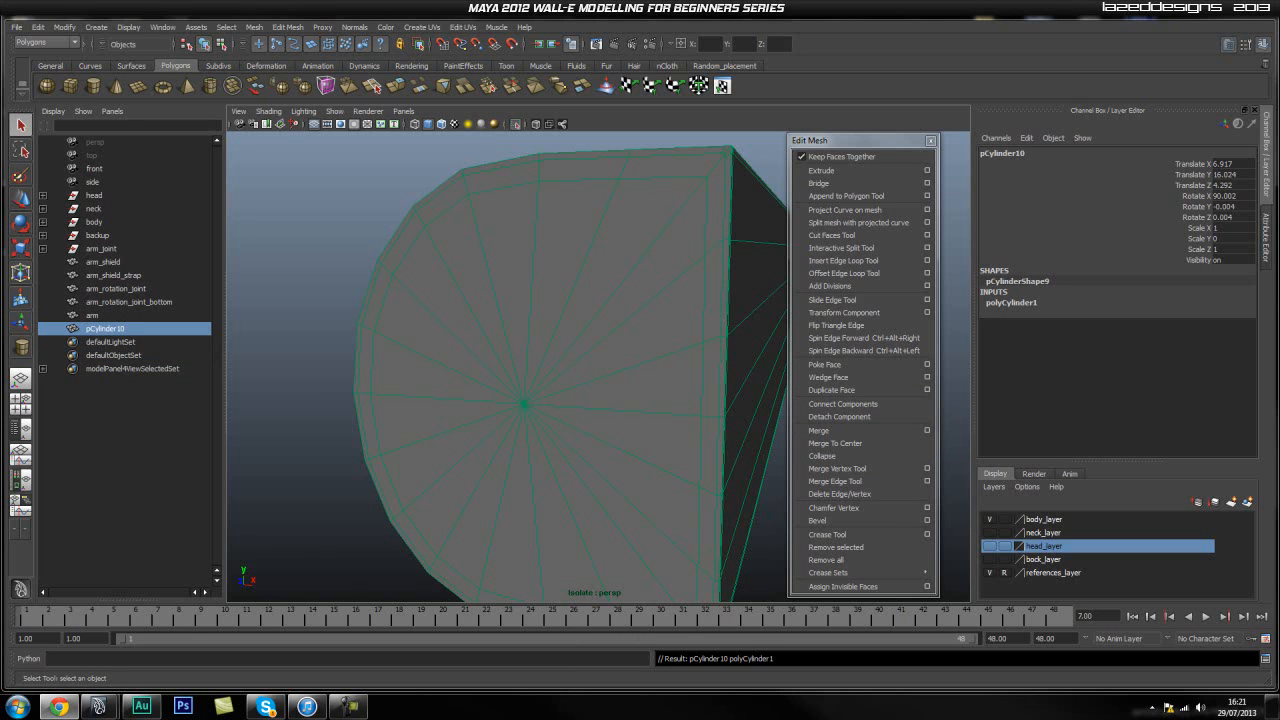
Turn off the arm's isolation and scale the new disc to about 1.133 in X and Z, keeping it flat.
{"action": "left_click", "coordinate": [107, 342]}
{"action": "left_click", "coordinate": [113, 329]}
{"action": "key", "text": "r"}
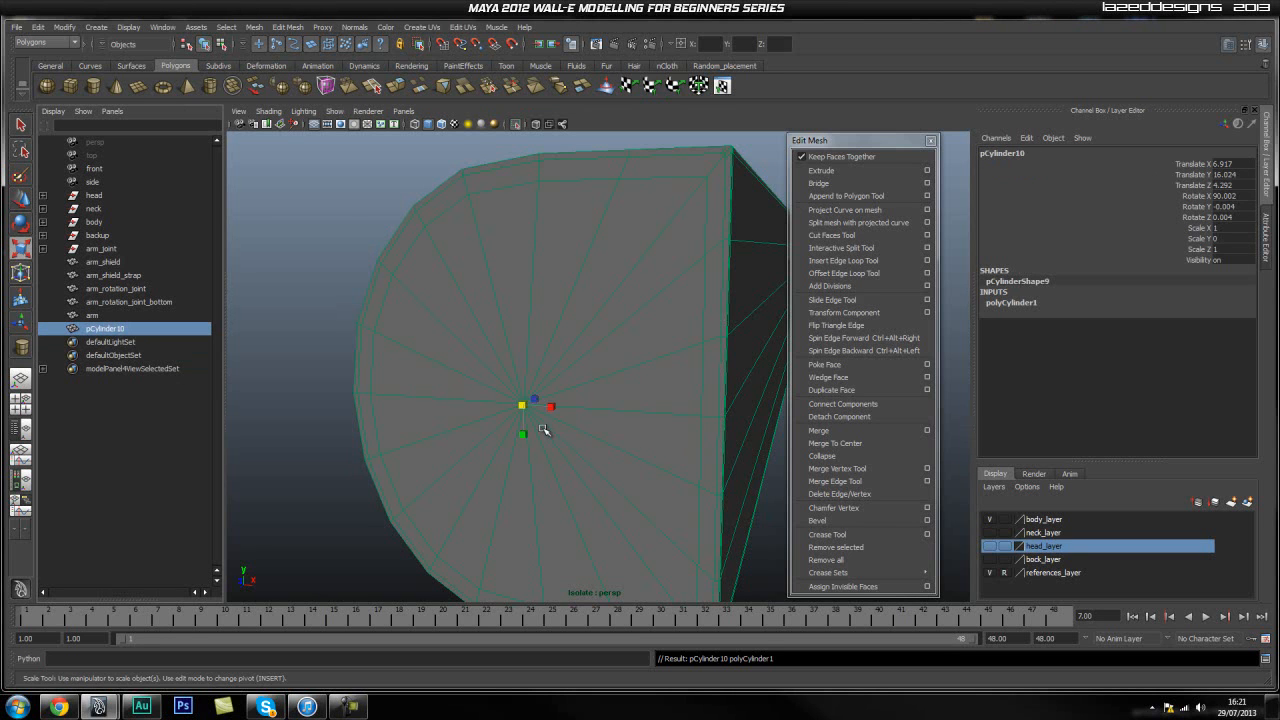
{"action": "left_click", "coordinate": [518, 125]}
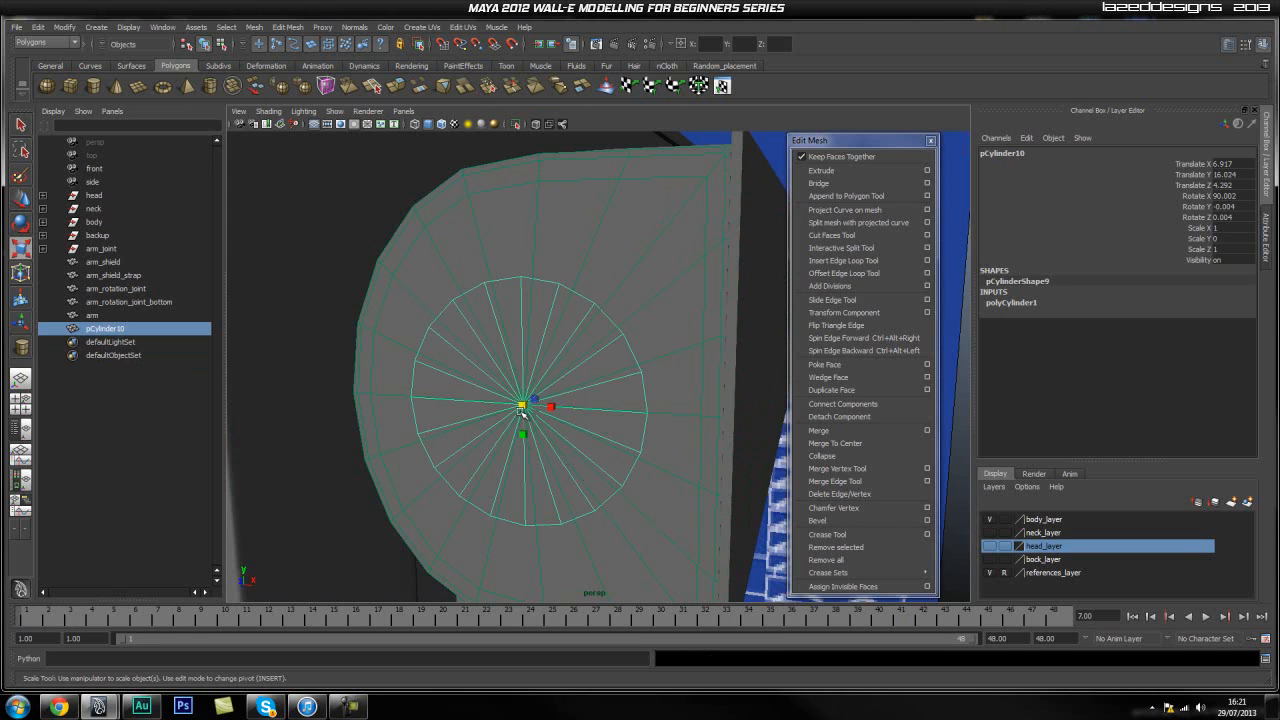
{"action": "mouse_move", "coordinate": [524, 405]}
{"action": "left_mouse_down"}
{"action": "mouse_move", "coordinate": [556, 412]}
{"action": "mouse_move", "coordinate": [535, 415]}
{"action": "left_mouse_up"}
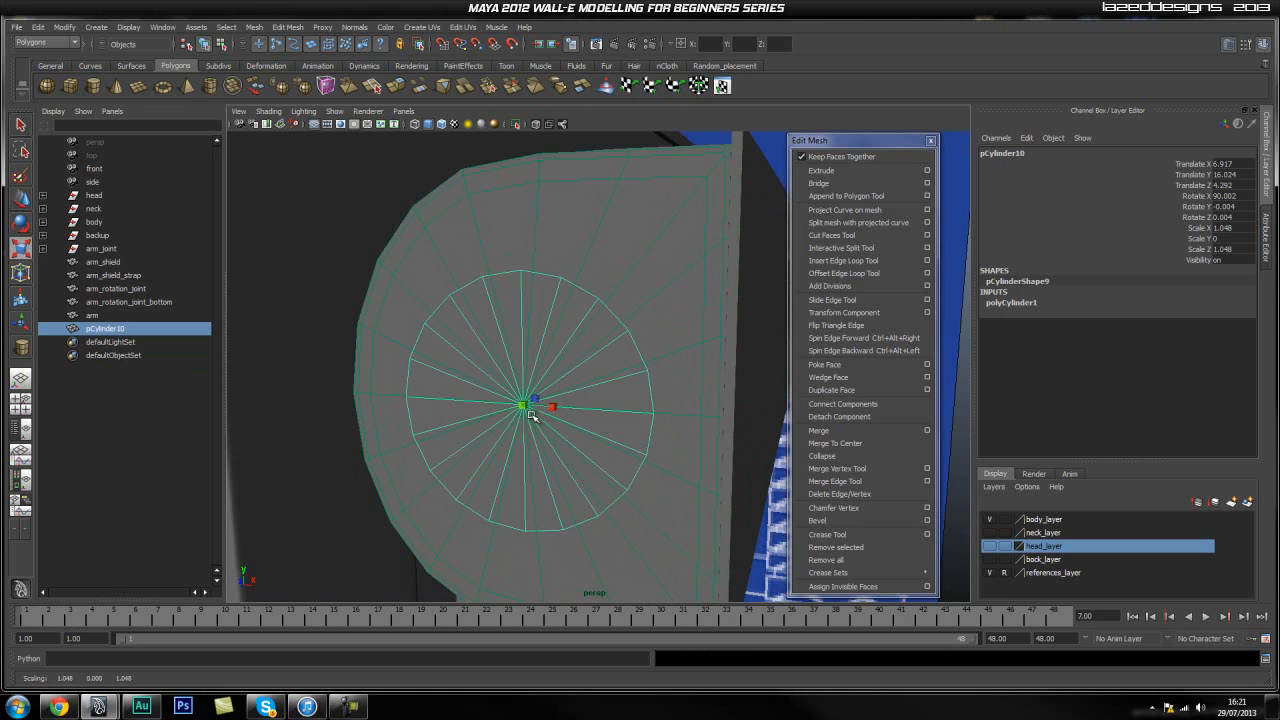
{"action": "left_click_drag", "start_coordinate": [532, 414], "coordinate": [547, 417]}
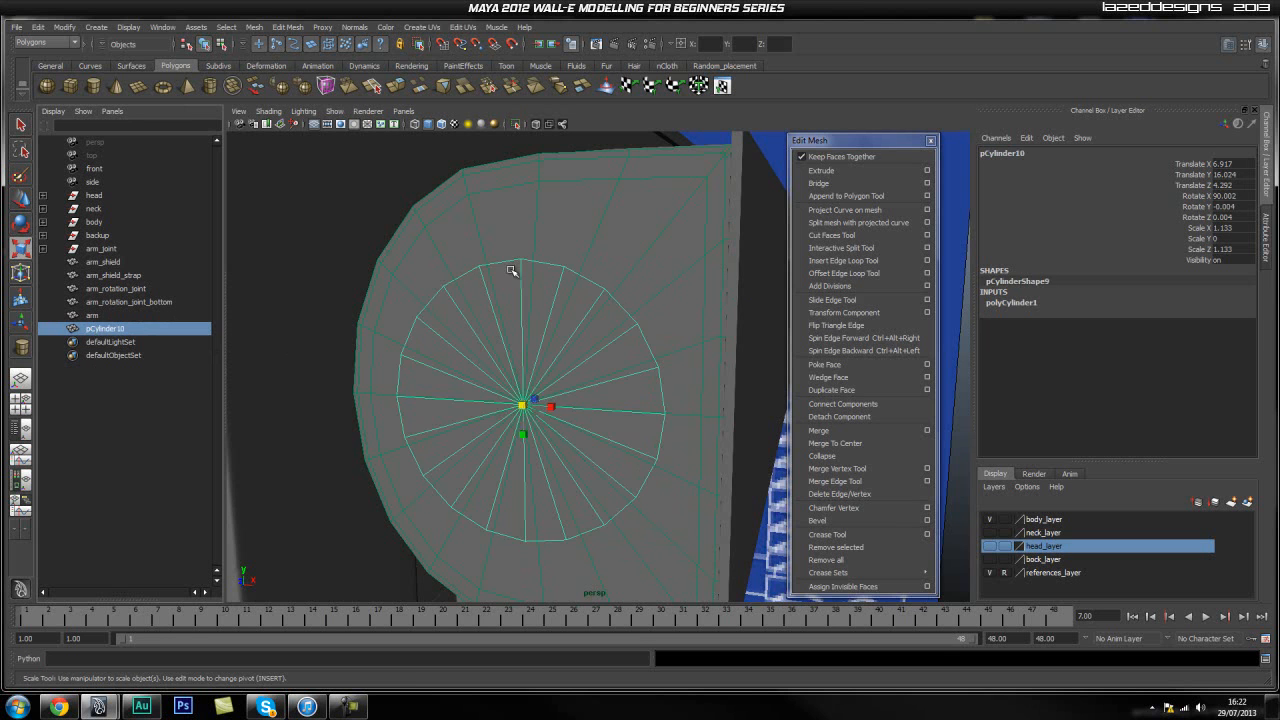
Clear the selection and make the arm's live surface not live again.
{"action": "left_click", "coordinate": [663, 253]}
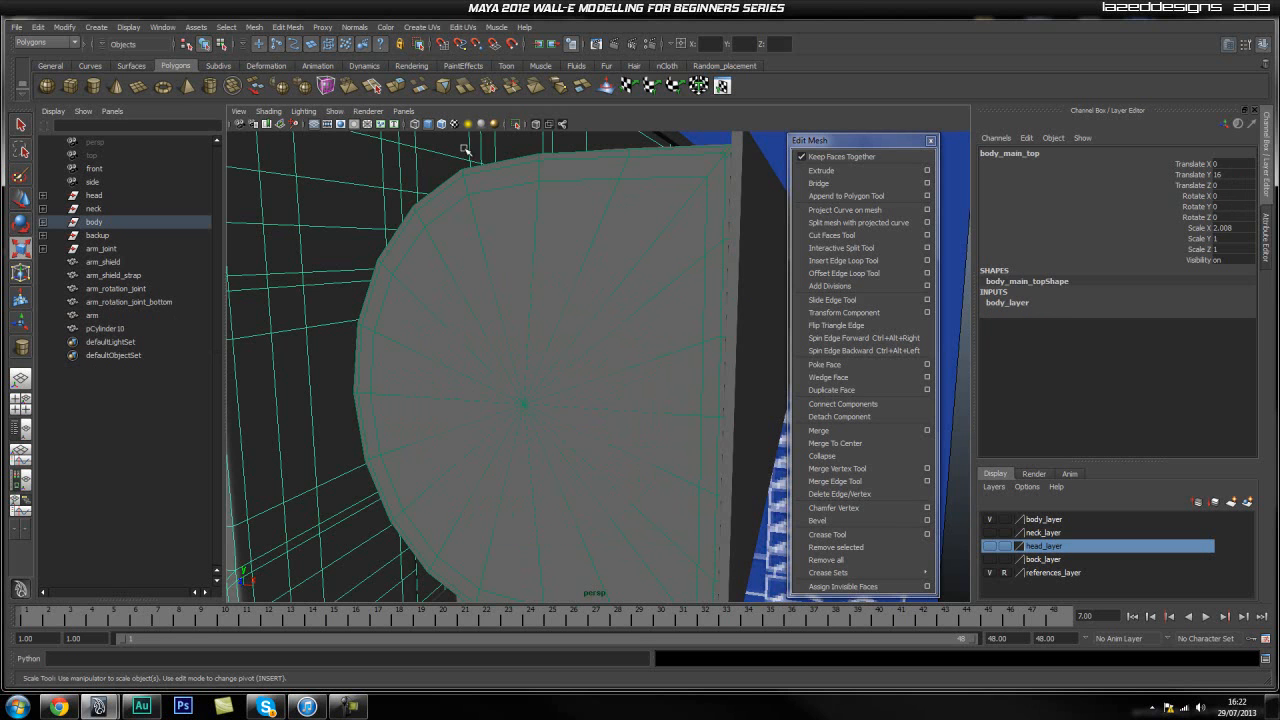
{"action": "left_click", "coordinate": [514, 125]}
{"action": "left_click", "coordinate": [516, 124]}
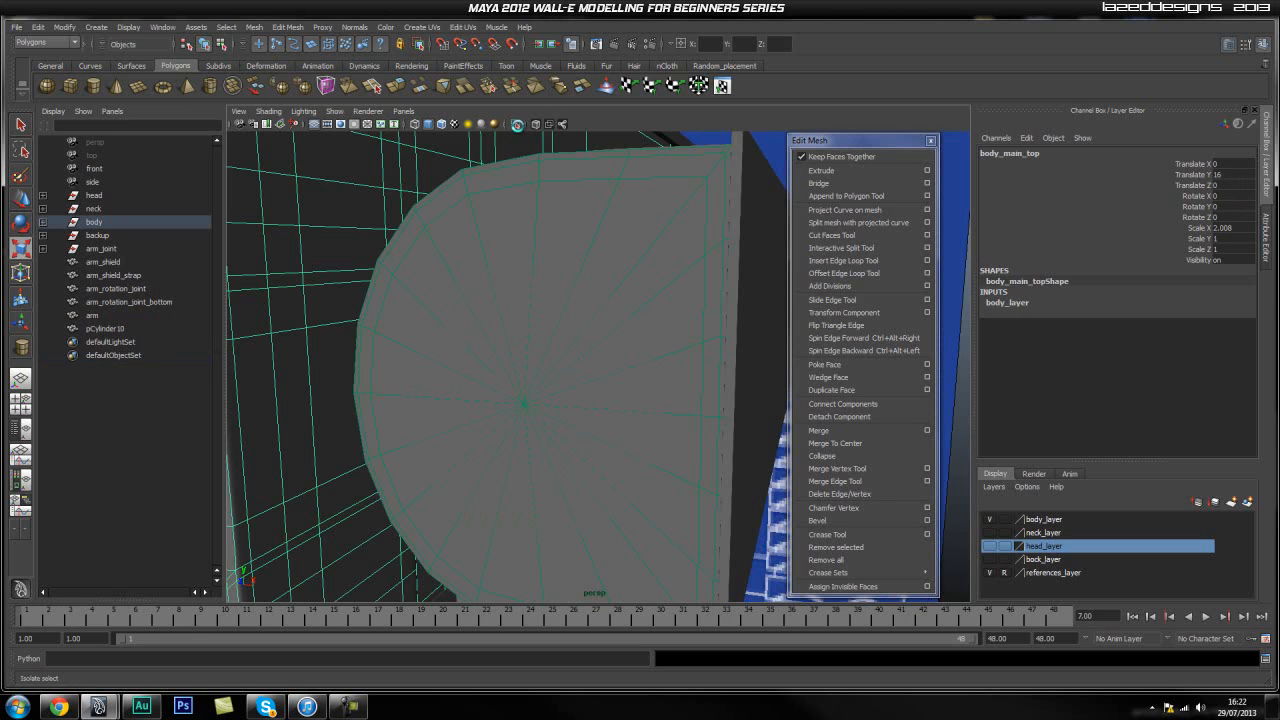
{"action": "left_click", "coordinate": [607, 292]}
{"action": "right_click_drag", "start_coordinate": [584, 260], "coordinate": [612, 226]}
{"action": "left_click", "coordinate": [612, 224]}
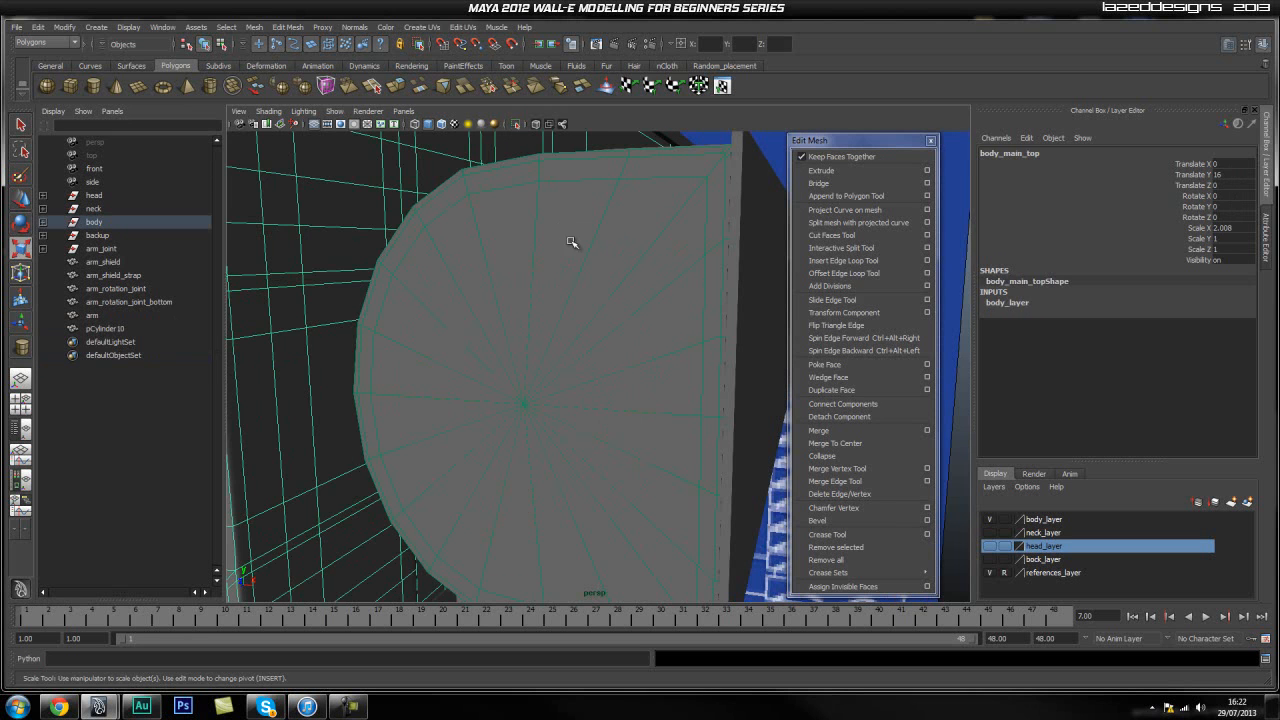
{"action": "left_click", "coordinate": [697, 291]}
{"action": "key", "text": "space"}
{"action": "left_click_drag", "start_coordinate": [541, 219], "coordinate": [580, 335]}
{"action": "key", "text": "space"}
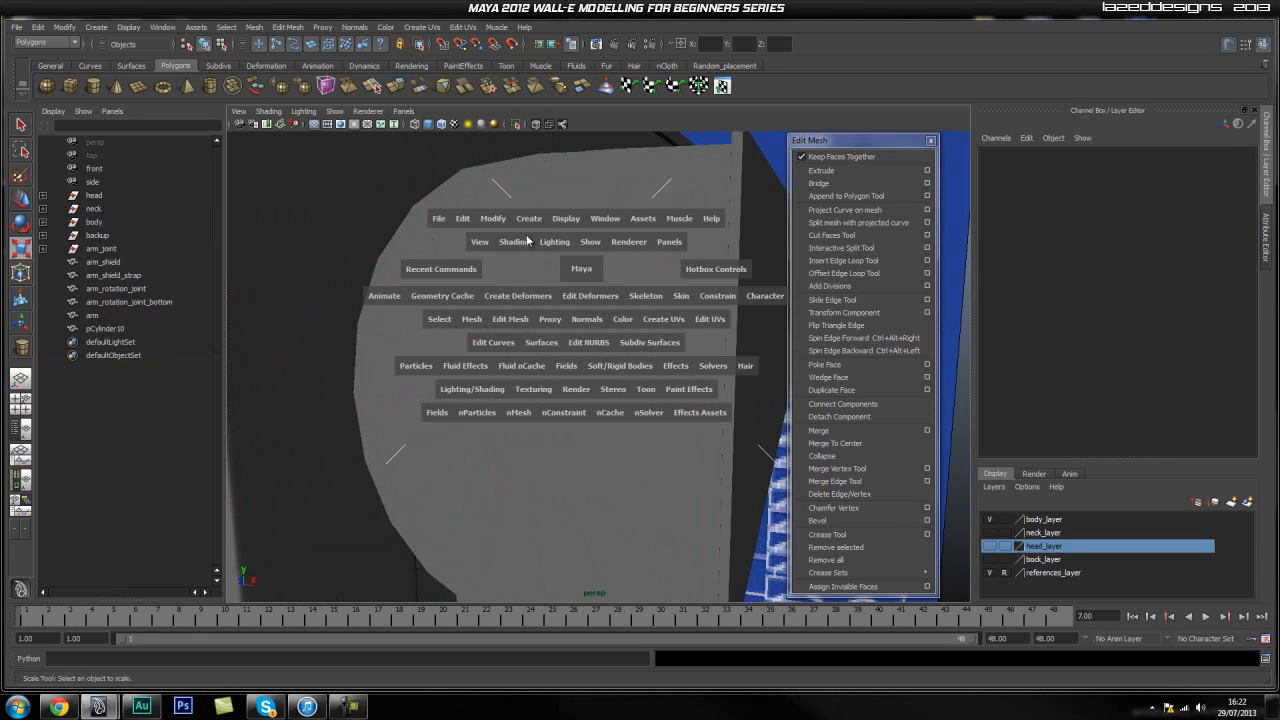
{"action": "left_click", "coordinate": [493, 219]}
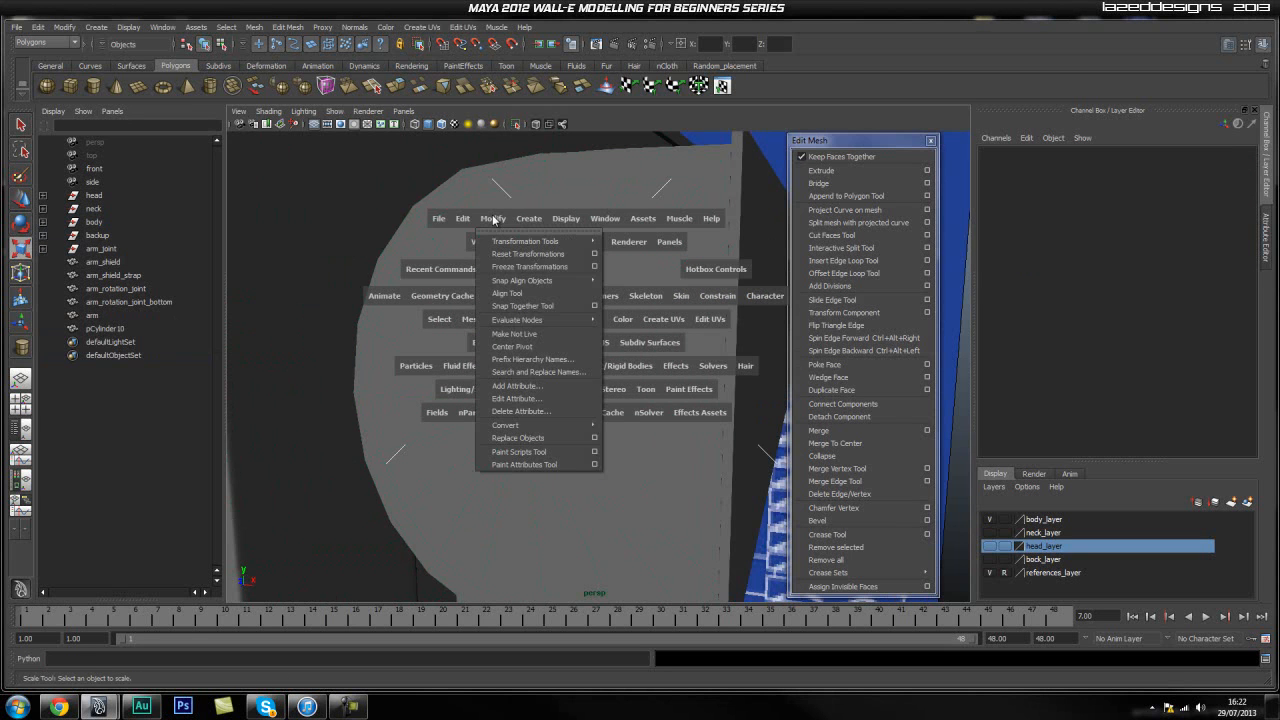
{"action": "left_click", "coordinate": [520, 333]}
Delete all the triangular faces inside the end cap's narrow border, keeping the border and the separate disc.
{"action": "left_click", "coordinate": [565, 274]}
{"action": "right_click_drag", "start_coordinate": [605, 360], "coordinate": [605, 389]}
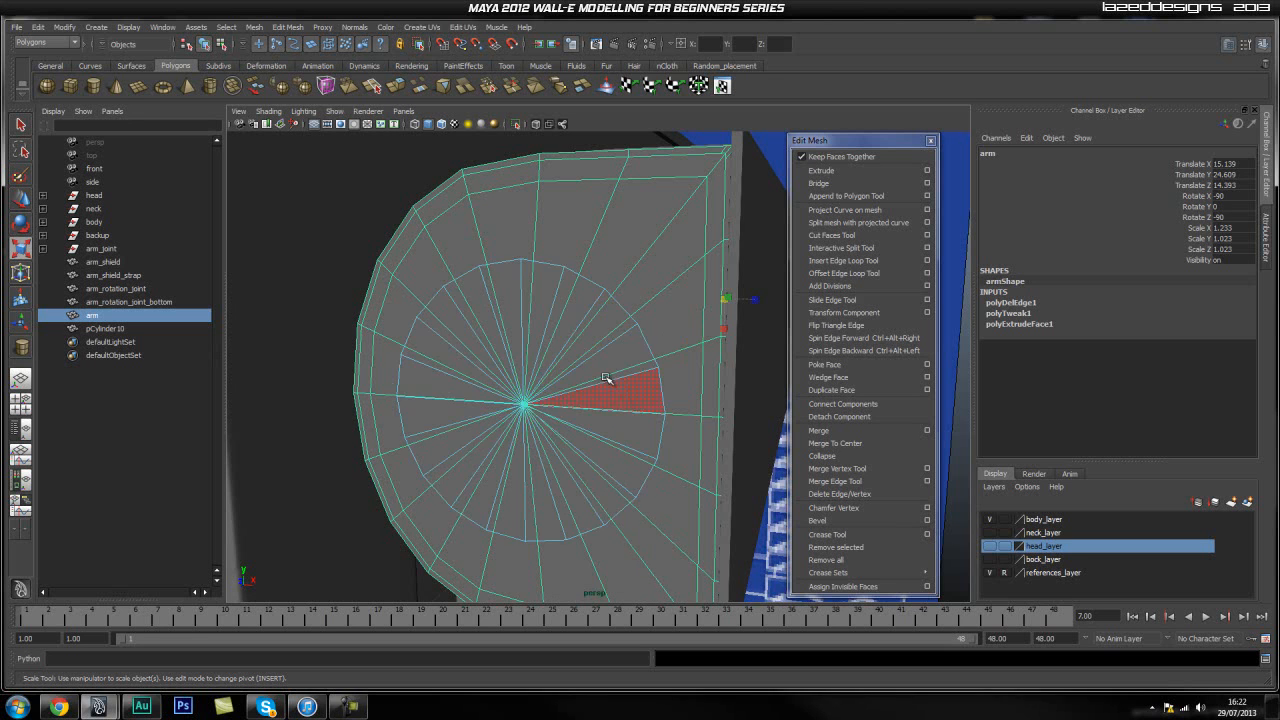
{"action": "mouse_move", "coordinate": [632, 240]}
{"action": "right_mouse_down"}
{"action": "mouse_move", "coordinate": [642, 260]}
{"action": "mouse_move", "coordinate": [631, 222]}
{"action": "right_mouse_up"}
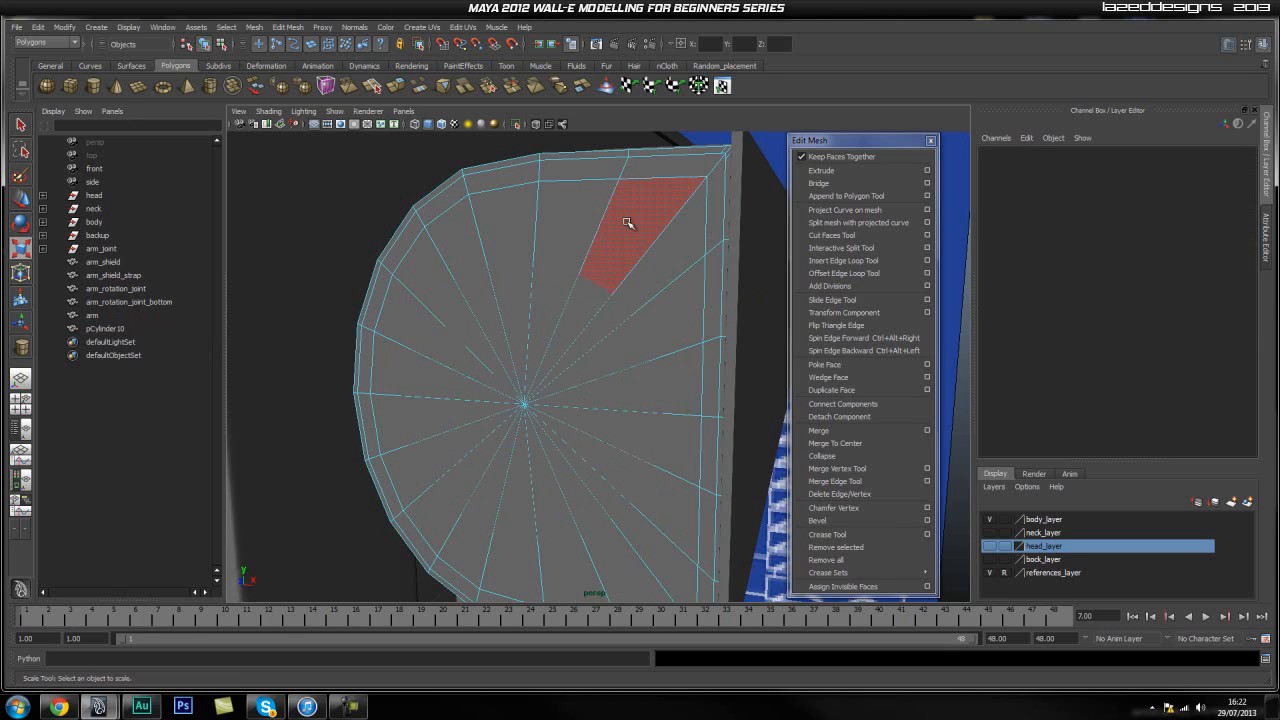
{"action": "left_click", "coordinate": [635, 228]}
{"action": "left_click", "coordinate": [647, 268], "text": "shift"}
{"action": "left_click", "coordinate": [655, 322], "text": "shift"}
{"action": "left_click", "coordinate": [666, 383], "text": "shift"}
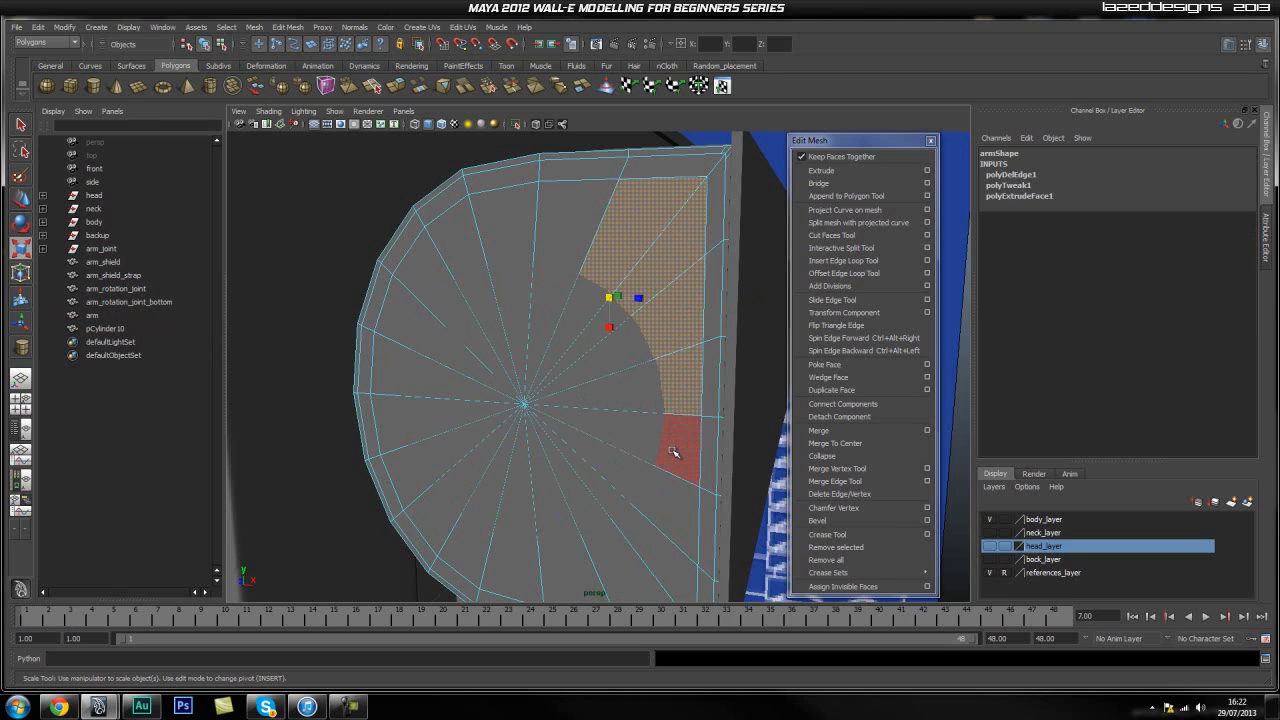
{"action": "left_click", "coordinate": [673, 450], "text": "shift"}
{"action": "left_click", "coordinate": [668, 503], "text": "shift"}
{"action": "left_click", "coordinate": [652, 542], "text": "shift"}
{"action": "left_click", "coordinate": [578, 572], "text": "shift"}
{"action": "left_click", "coordinate": [516, 568], "text": "shift"}
{"action": "left_click", "coordinate": [452, 548], "text": "shift"}
{"action": "left_click", "coordinate": [423, 520], "text": "shift"}
{"action": "left_click", "coordinate": [408, 487], "text": "shift"}
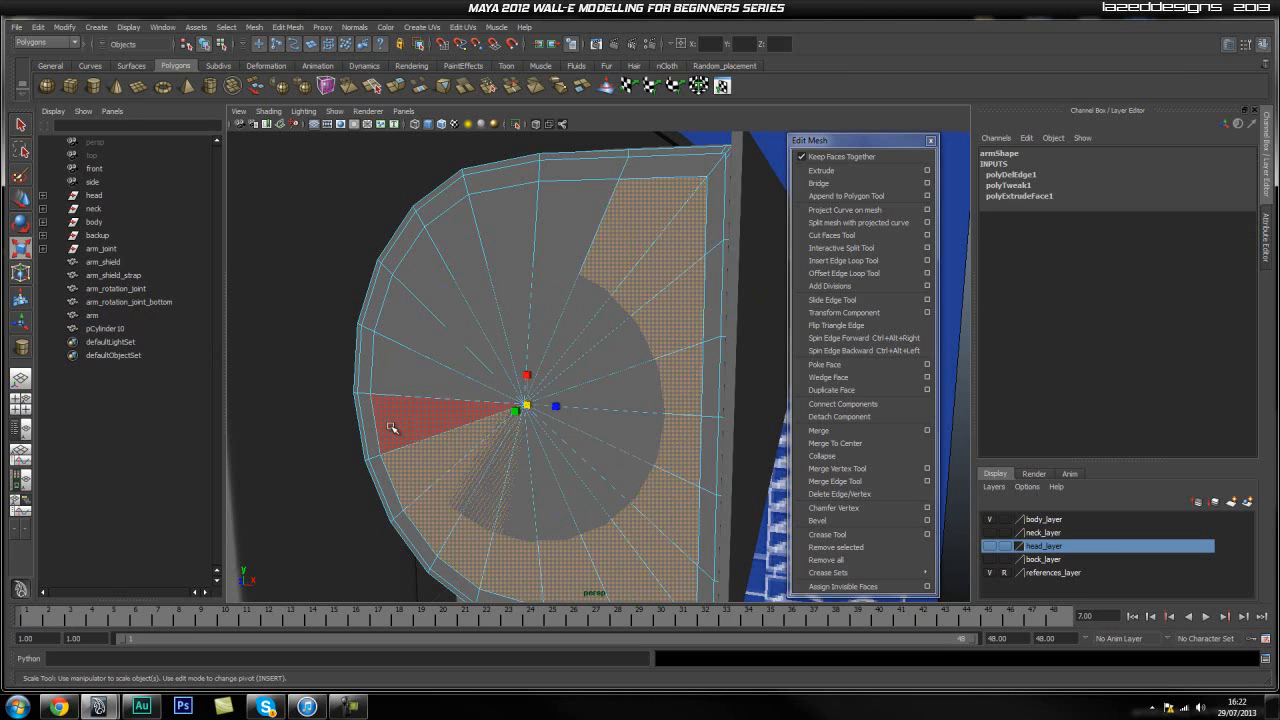
{"action": "left_click", "coordinate": [391, 429], "text": "shift"}
{"action": "left_click", "coordinate": [391, 366], "text": "shift"}
{"action": "left_click", "coordinate": [405, 305], "text": "shift"}
{"action": "left_click", "coordinate": [425, 262], "text": "shift"}
{"action": "left_click", "coordinate": [470, 262], "text": "shift"}
{"action": "left_click", "coordinate": [510, 240], "text": "shift"}
{"action": "key", "text": "Delete"}
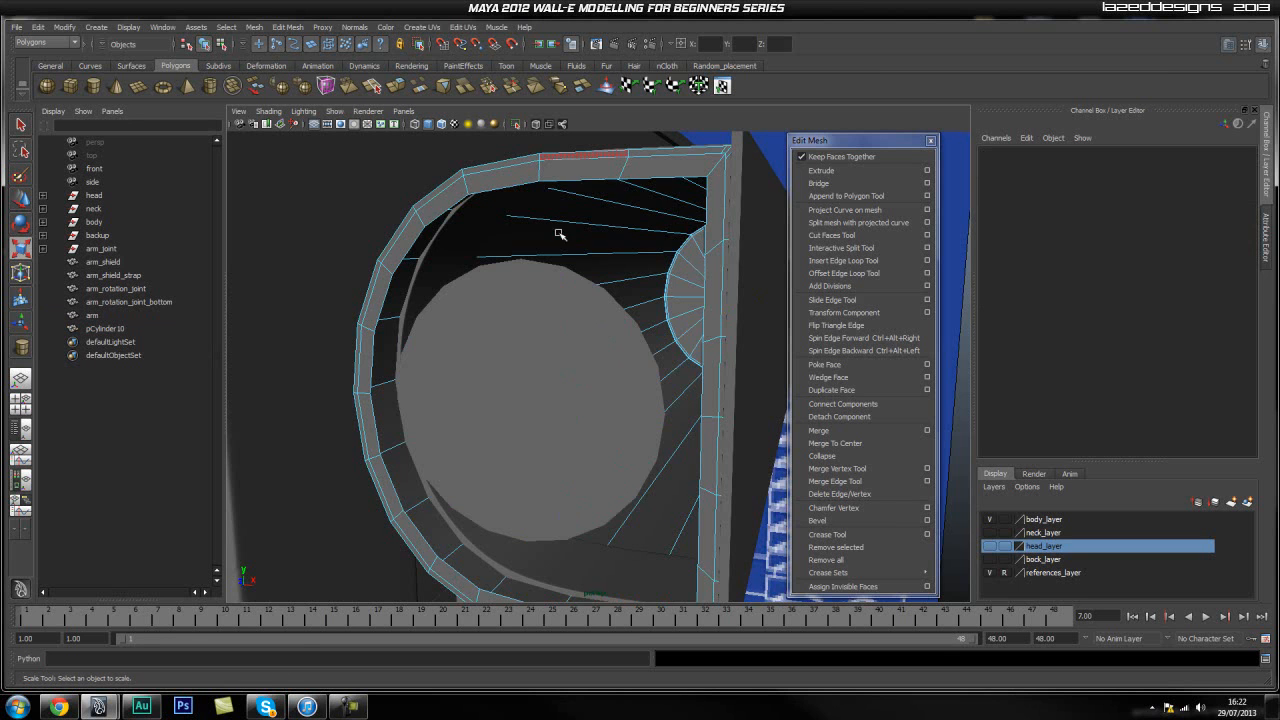
Combine the arm and the disc into a single mesh.
{"action": "right_click_drag", "start_coordinate": [659, 160], "coordinate": [707, 160]}
{"action": "left_click", "coordinate": [500, 363]}
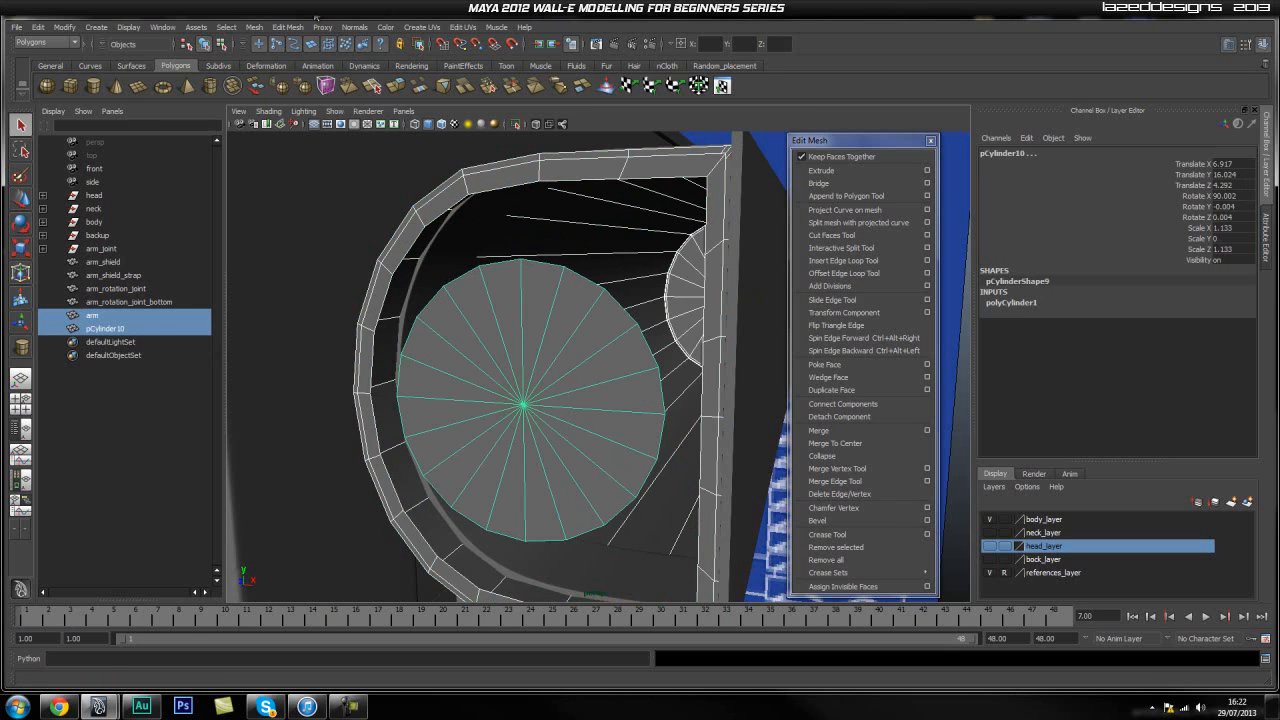
{"action": "left_click", "coordinate": [252, 28]}
{"action": "left_click", "coordinate": [275, 47]}
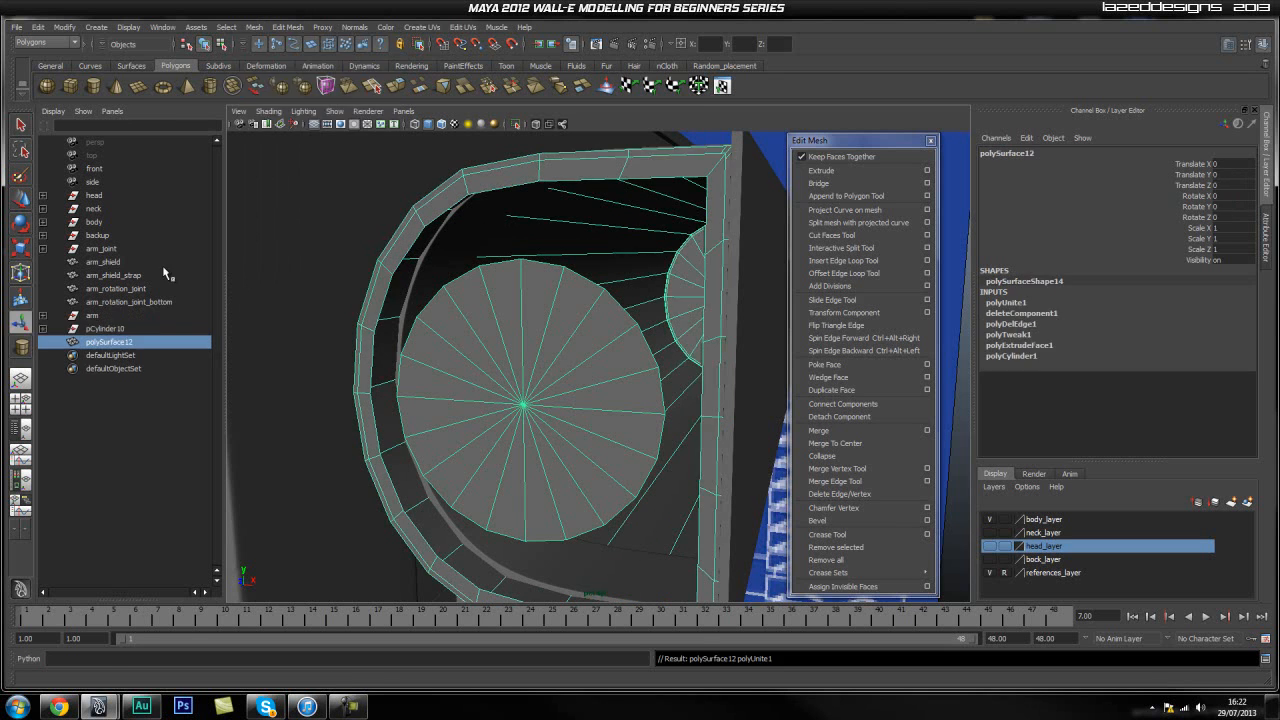
Delete the construction history of the combined mesh and its two leftover source nodes.
{"action": "left_click", "coordinate": [106, 315], "text": "shift"}
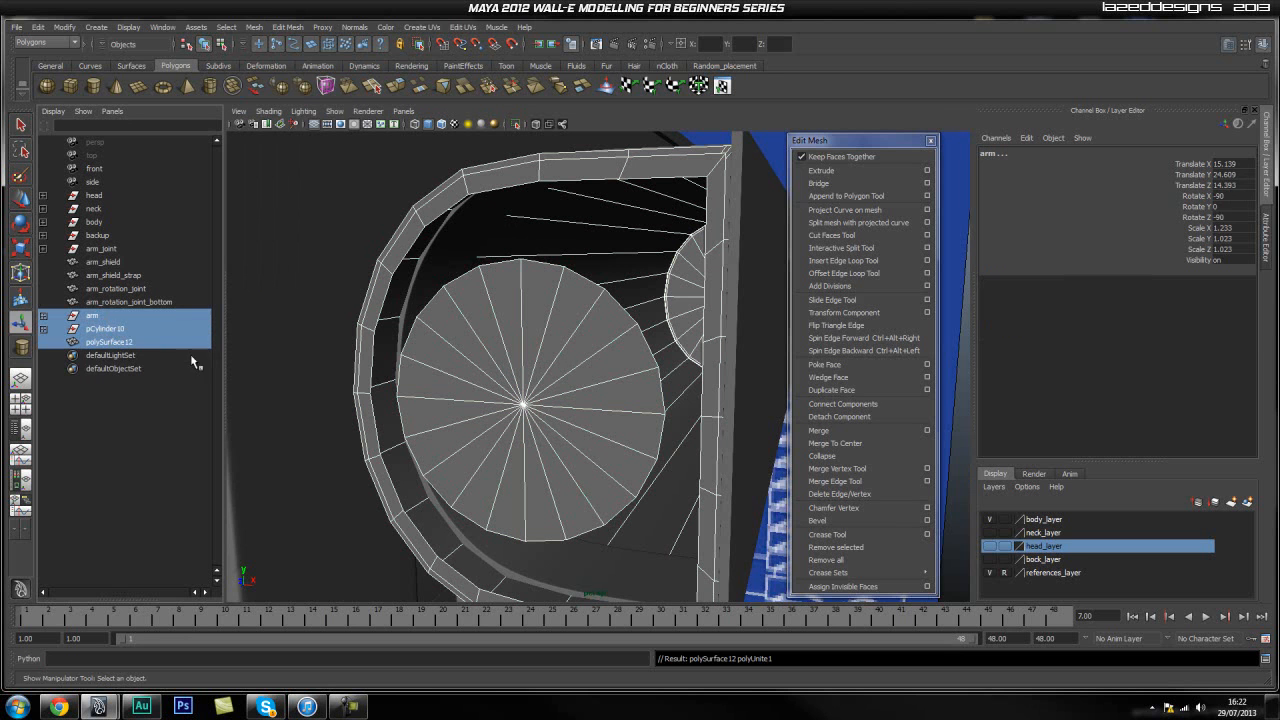
{"action": "left_click", "coordinate": [44, 27]}
{"action": "mouse_move", "coordinate": [150, 183]}
{"action": "left_click", "coordinate": [195, 185]}
{"action": "left_click", "coordinate": [113, 420]}
Rename the combined mesh as arm.
{"action": "left_click", "coordinate": [124, 316]}
{"action": "double_click", "coordinate": [124, 315]}
{"action": "type", "text": "arm"}
{"action": "key", "text": "Return"}
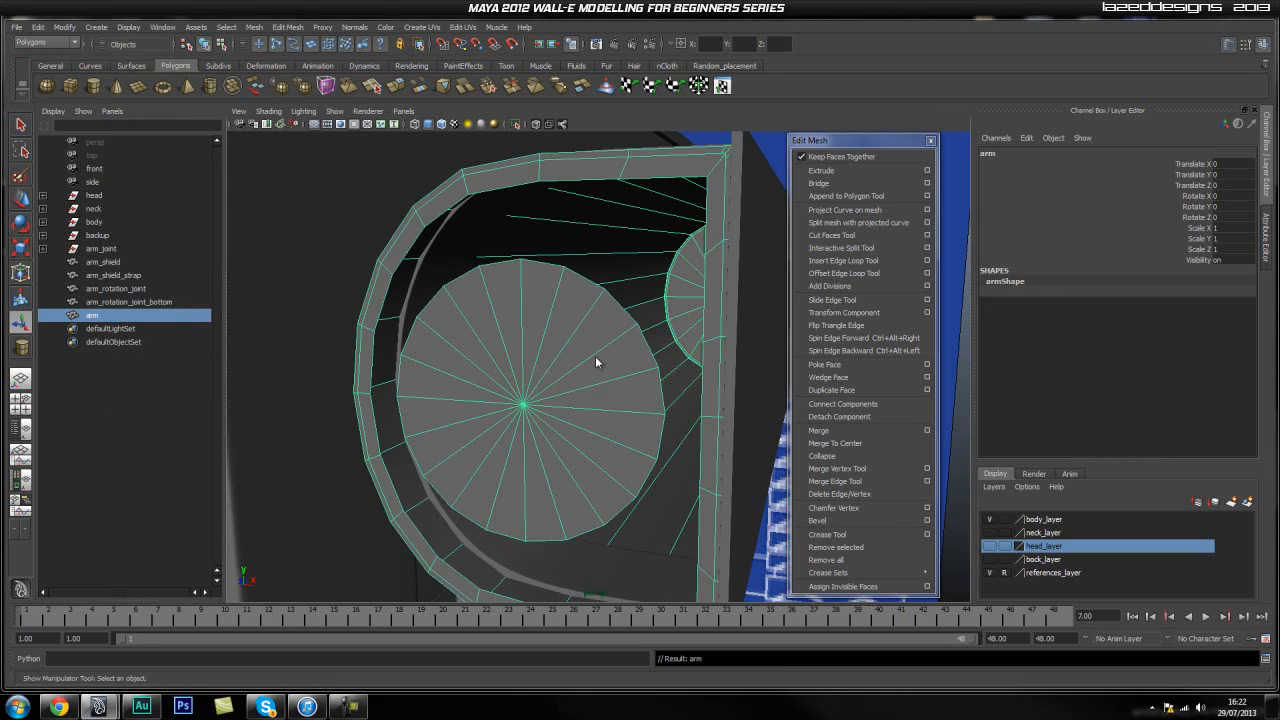
Isolate the combined arm mesh in the viewport with the open end cap and its disc in full view.
{"action": "key", "text": "space"}
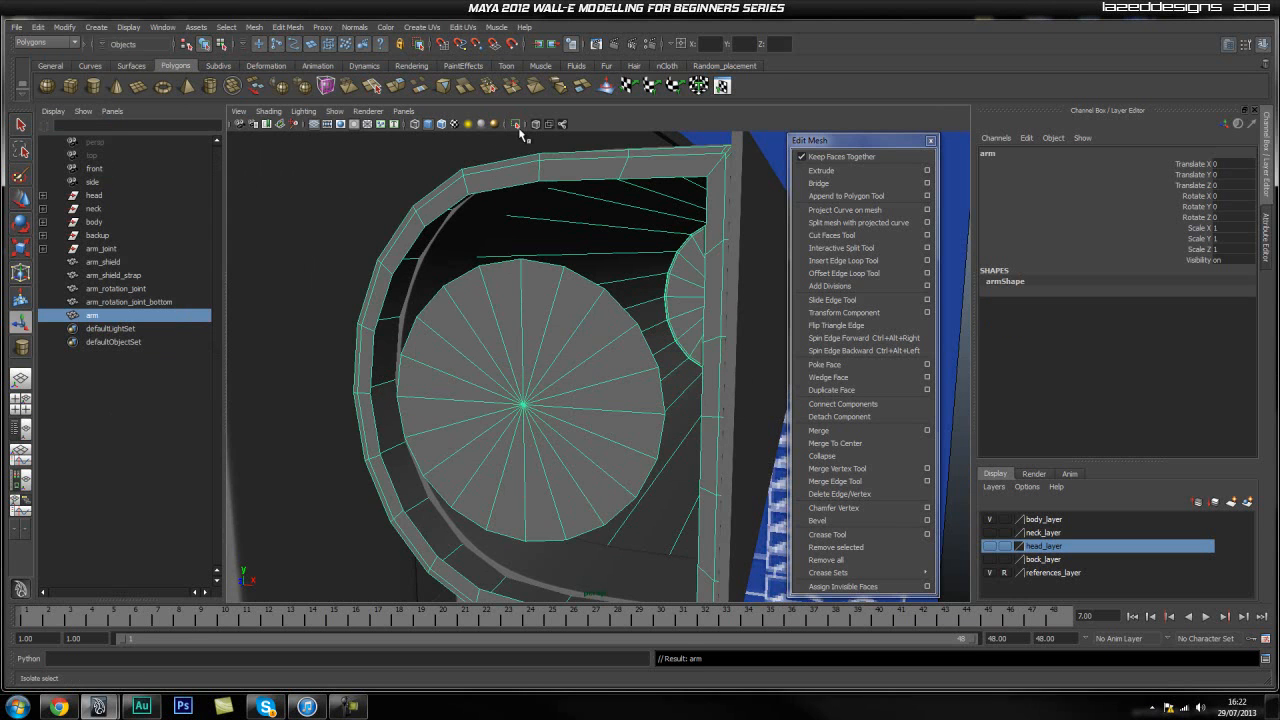
{"action": "left_click", "coordinate": [516, 125]}
{"action": "left_click", "coordinate": [311, 199]}
{"action": "left_click", "coordinate": [565, 390]}
{"action": "scroll", "coordinate": [514, 454], "scroll_direction": "up", "scroll_amount": 5}
{"action": "scroll", "coordinate": [540, 448], "scroll_direction": "down", "scroll_amount": 7}
{"action": "scroll", "coordinate": [561, 445], "scroll_direction": "down", "scroll_amount": 2}
{"action": "scroll", "coordinate": [474, 434], "scroll_direction": "up", "scroll_amount": 4}
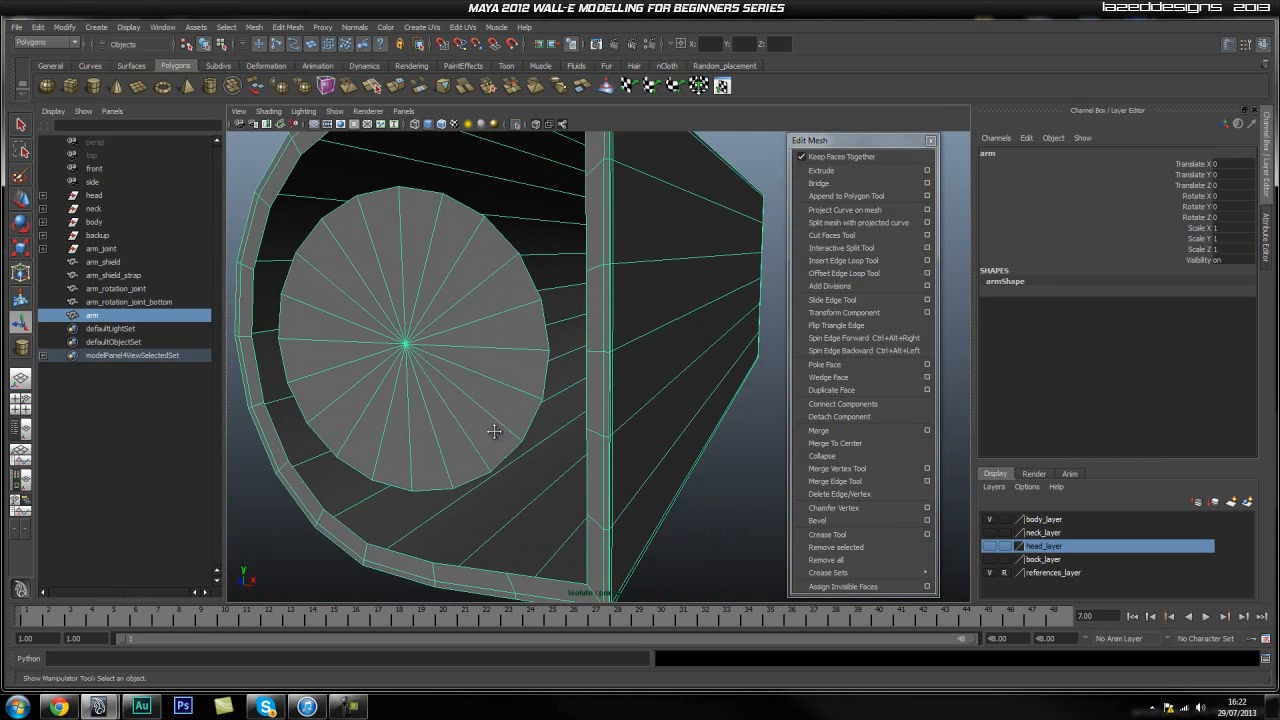
{"action": "scroll", "coordinate": [497, 434], "scroll_direction": "down", "scroll_amount": 5}
{"action": "scroll", "coordinate": [523, 449], "scroll_direction": "up", "scroll_amount": 2}
{"action": "scroll", "coordinate": [455, 421], "scroll_direction": "up", "scroll_amount": 2}
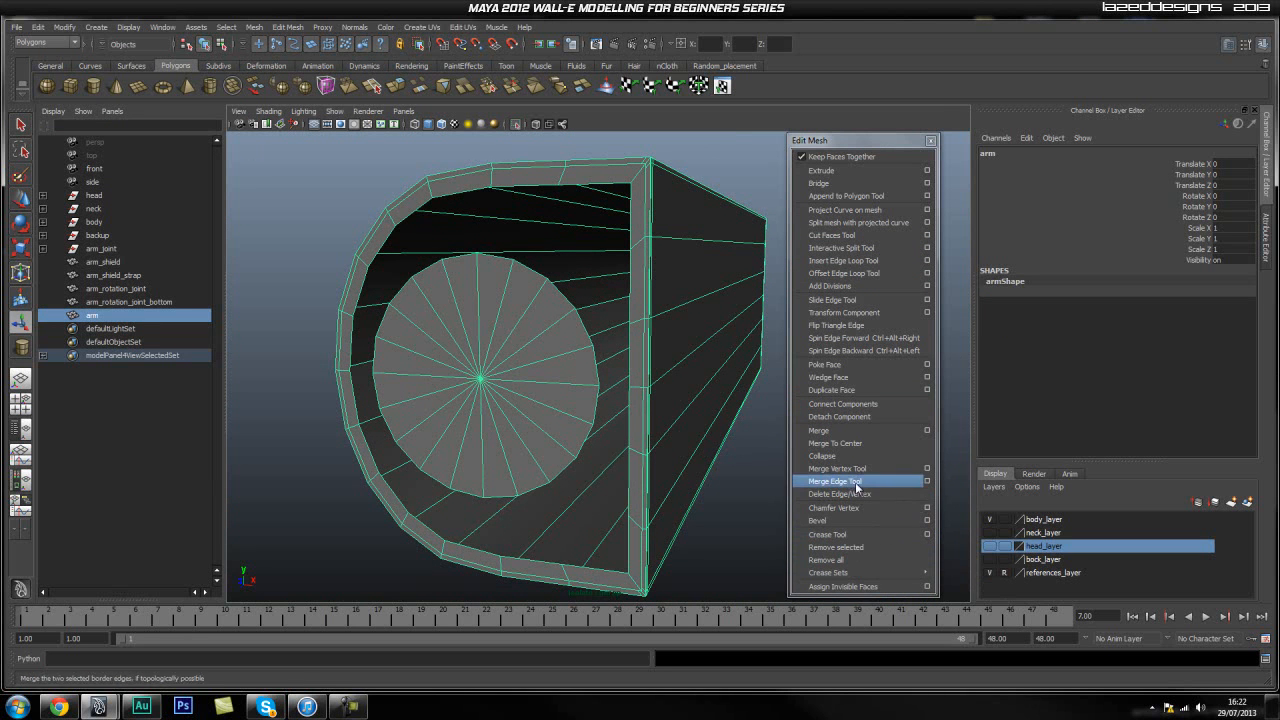
Merge the border's inner vertices onto the disc's rim with the Merge Vertex Tool along the cap's upper half, including the upper corner.
{"action": "left_click", "coordinate": [836, 468]}
{"action": "middle_click_drag", "start_coordinate": [457, 262], "coordinate": [540, 354], "text": "alt"}
{"action": "scroll", "coordinate": [540, 306], "scroll_direction": "up", "scroll_amount": 3}
{"action": "left_click_drag", "start_coordinate": [548, 400], "coordinate": [529, 361], "text": "alt"}
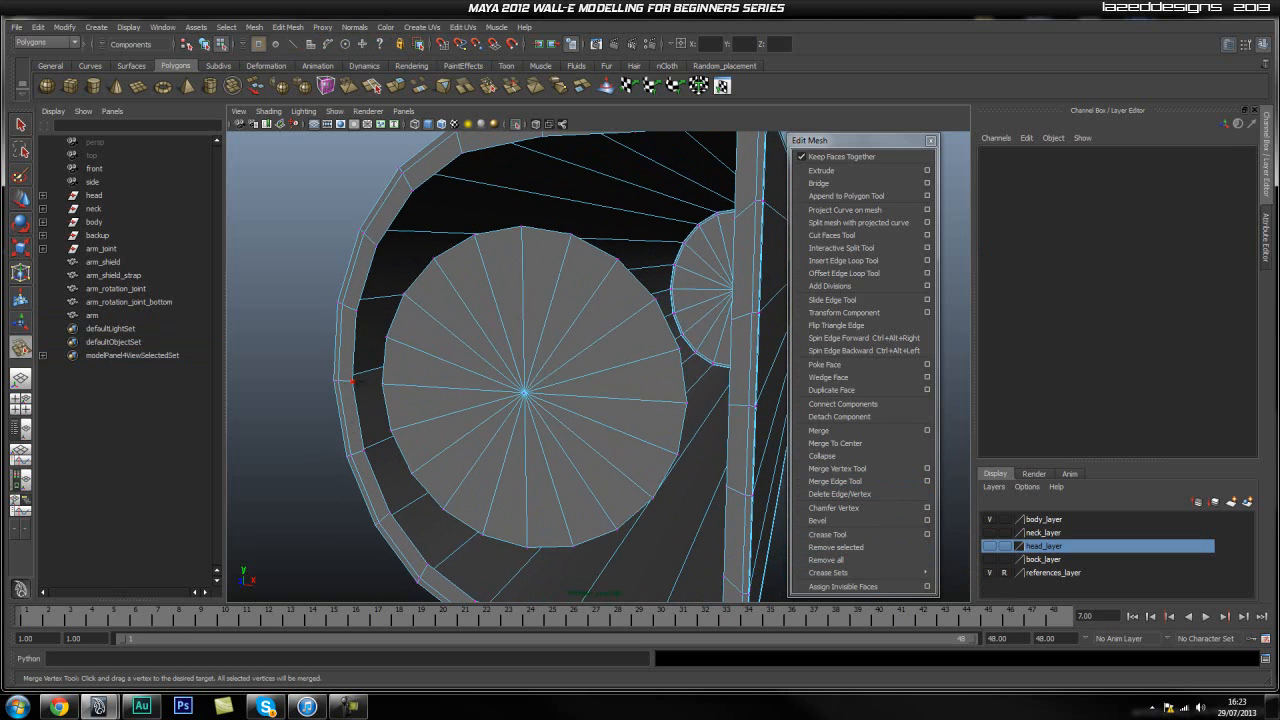
{"action": "left_click_drag", "start_coordinate": [382, 384], "coordinate": [382, 384]}
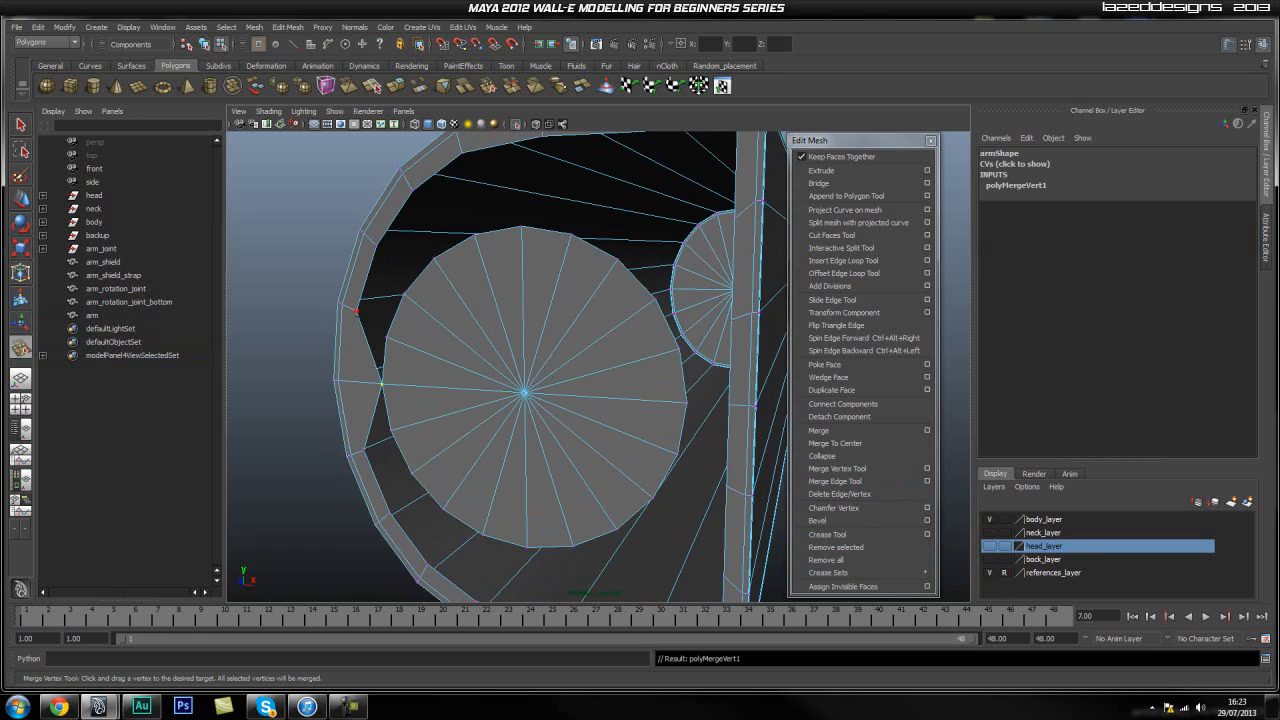
{"action": "left_click_drag", "start_coordinate": [356, 310], "coordinate": [524, 322]}
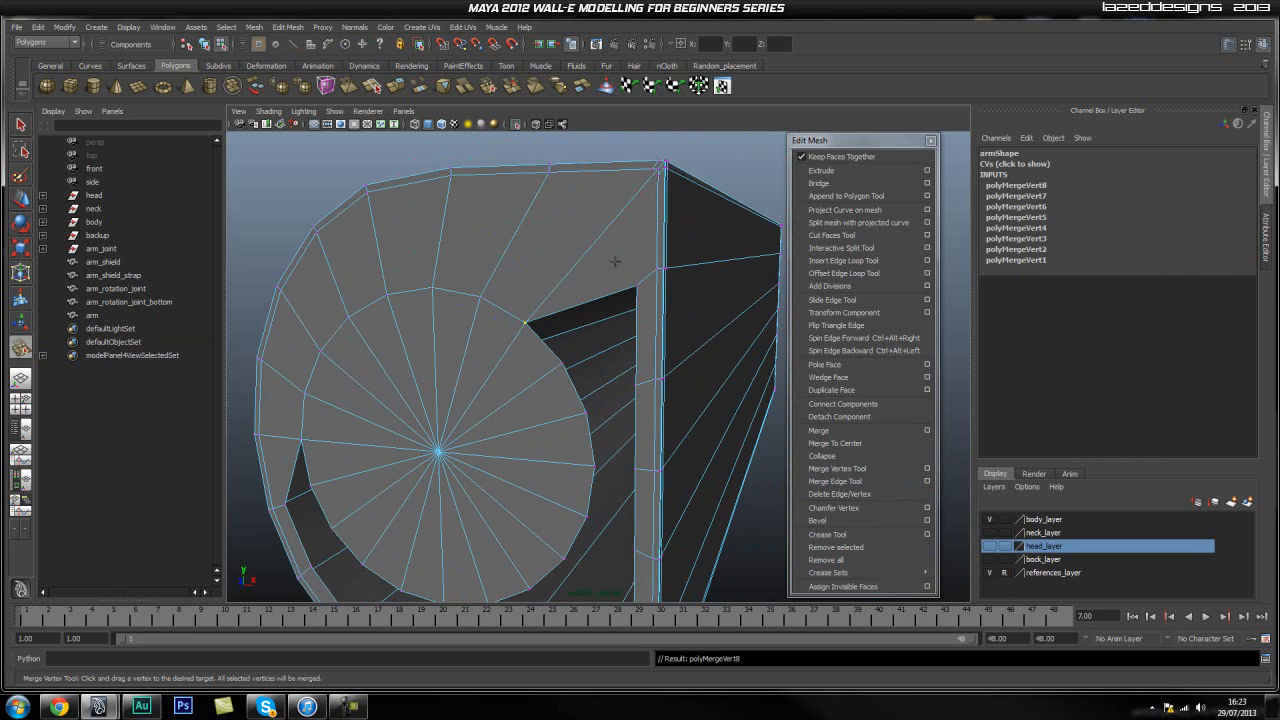
Merge the inner border vertices along the end cap's straight side onto the neighbouring vertices of the disc's rim.
{"action": "left_click_drag", "start_coordinate": [562, 363], "coordinate": [562, 363]}
{"action": "left_click_drag", "start_coordinate": [636, 383], "coordinate": [586, 412]}
{"action": "left_click_drag", "start_coordinate": [595, 468], "coordinate": [595, 468]}
{"action": "middle_click_drag", "start_coordinate": [595, 468], "coordinate": [651, 395], "text": "alt"}
{"action": "left_click_drag", "start_coordinate": [652, 392], "coordinate": [652, 392]}
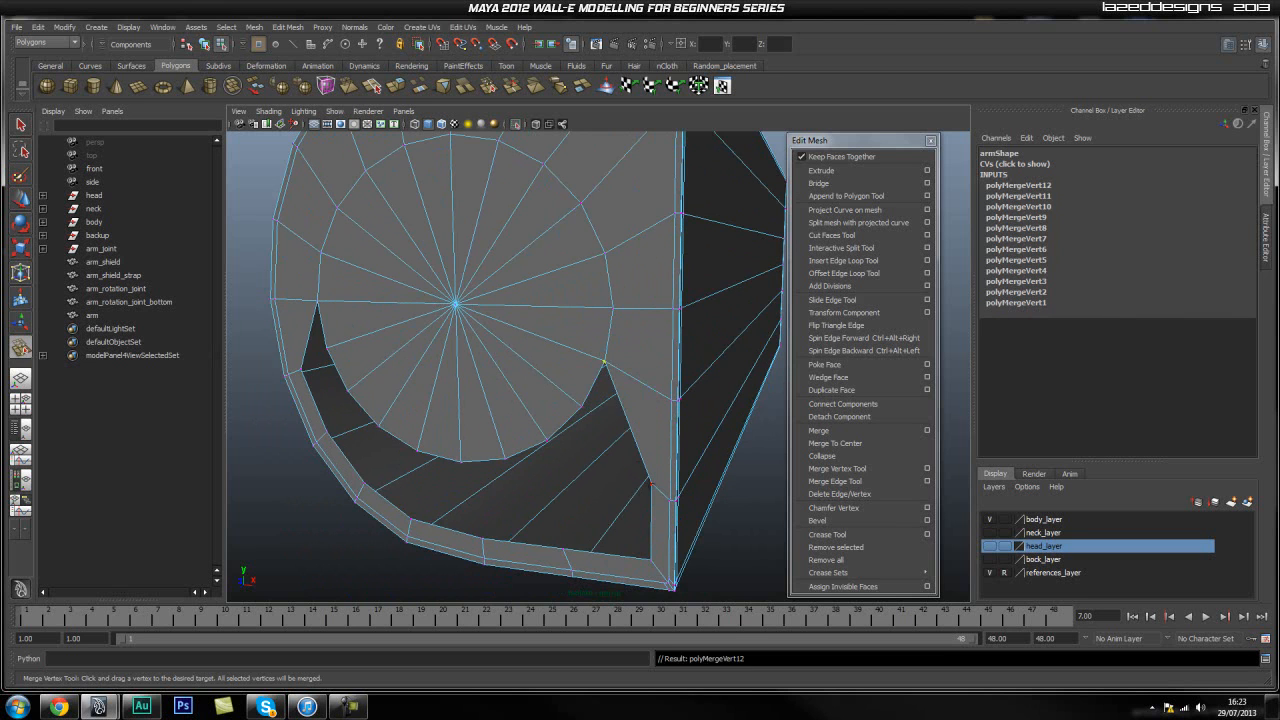
Merge the remaining inner border vertices along the cap's lower curve onto the disc's rim, and return the arm to object selection.
{"action": "left_click_drag", "start_coordinate": [595, 425], "coordinate": [508, 462]}
{"action": "mouse_move", "coordinate": [484, 538]}
{"action": "left_mouse_down"}
{"action": "mouse_move", "coordinate": [425, 524]}
{"action": "mouse_move", "coordinate": [388, 476]}
{"action": "mouse_move", "coordinate": [326, 440]}
{"action": "mouse_move", "coordinate": [329, 351]}
{"action": "left_mouse_up"}
{"action": "middle_click_drag", "start_coordinate": [449, 364], "coordinate": [476, 460], "text": "alt"}
{"action": "key", "text": "q"}
{"action": "mouse_move", "coordinate": [508, 412]}
{"action": "right_mouse_down"}
{"action": "mouse_move", "coordinate": [559, 380]}
{"action": "mouse_move", "coordinate": [562, 400]}
{"action": "right_mouse_up"}
{"action": "scroll", "coordinate": [557, 415], "scroll_direction": "down", "scroll_amount": 3}
{"action": "left_click", "coordinate": [546, 387]}
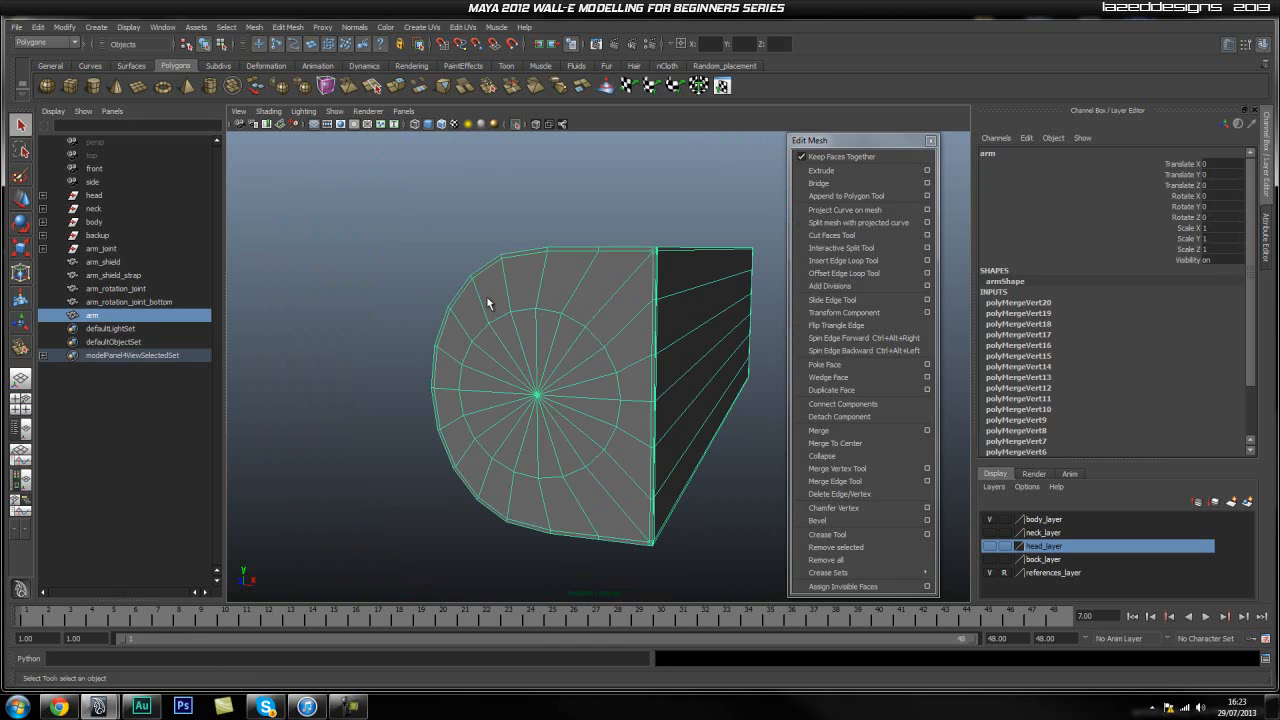
Turn off isolation and check the closed end cap among the surrounding parts and the reference image.
{"action": "left_click", "coordinate": [518, 124]}
{"action": "scroll", "coordinate": [482, 393], "scroll_direction": "up", "scroll_amount": 2}
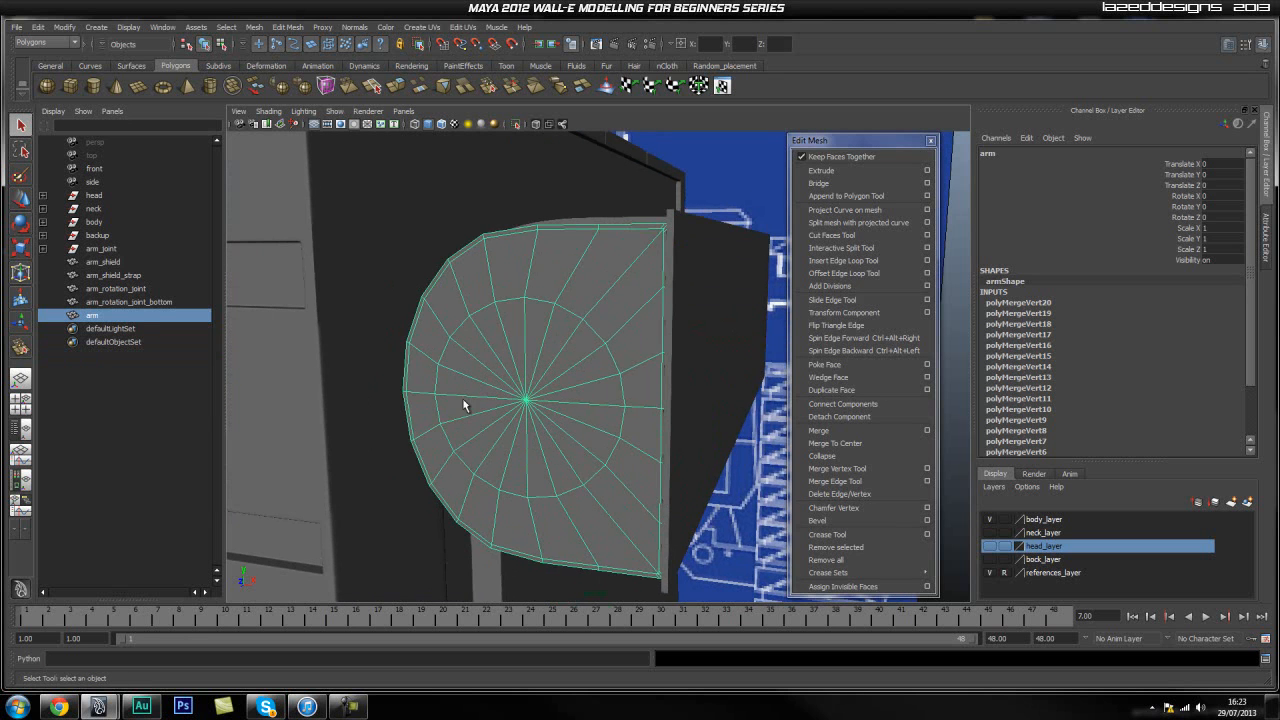
{"action": "left_click", "coordinate": [770, 407]}
{"action": "left_click", "coordinate": [606, 429]}
{"action": "scroll", "coordinate": [449, 400], "scroll_direction": "up", "scroll_amount": 2}
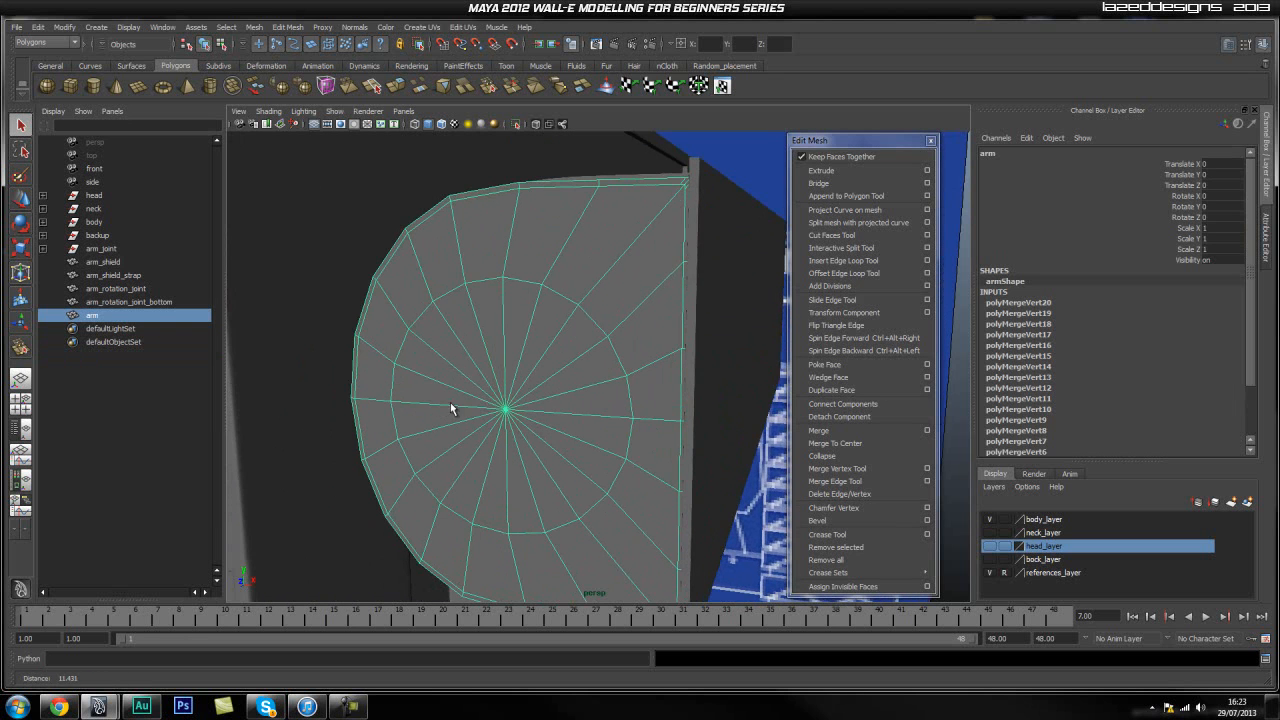
Isolate the arm, extrude the faces of the end cap's disc, and scale them slightly inward to form a narrow border.
{"action": "left_click", "coordinate": [517, 124]}
{"action": "scroll", "coordinate": [450, 400], "scroll_direction": "up", "scroll_amount": 2}
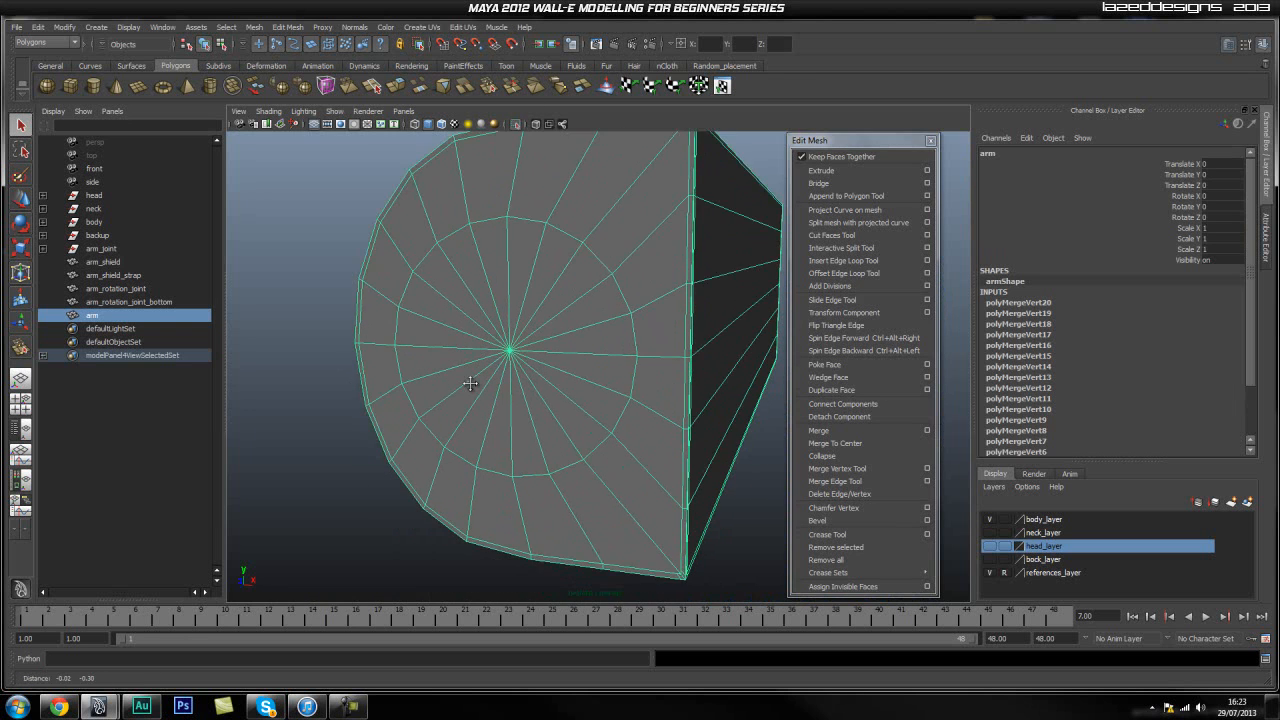
{"action": "right_click_drag", "start_coordinate": [509, 350], "coordinate": [493, 396]}
{"action": "mouse_move", "coordinate": [580, 369]}
{"action": "left_mouse_down"}
{"action": "mouse_move", "coordinate": [593, 304]}
{"action": "mouse_move", "coordinate": [575, 268]}
{"action": "mouse_move", "coordinate": [485, 243]}
{"action": "mouse_move", "coordinate": [434, 277]}
{"action": "left_mouse_up"}
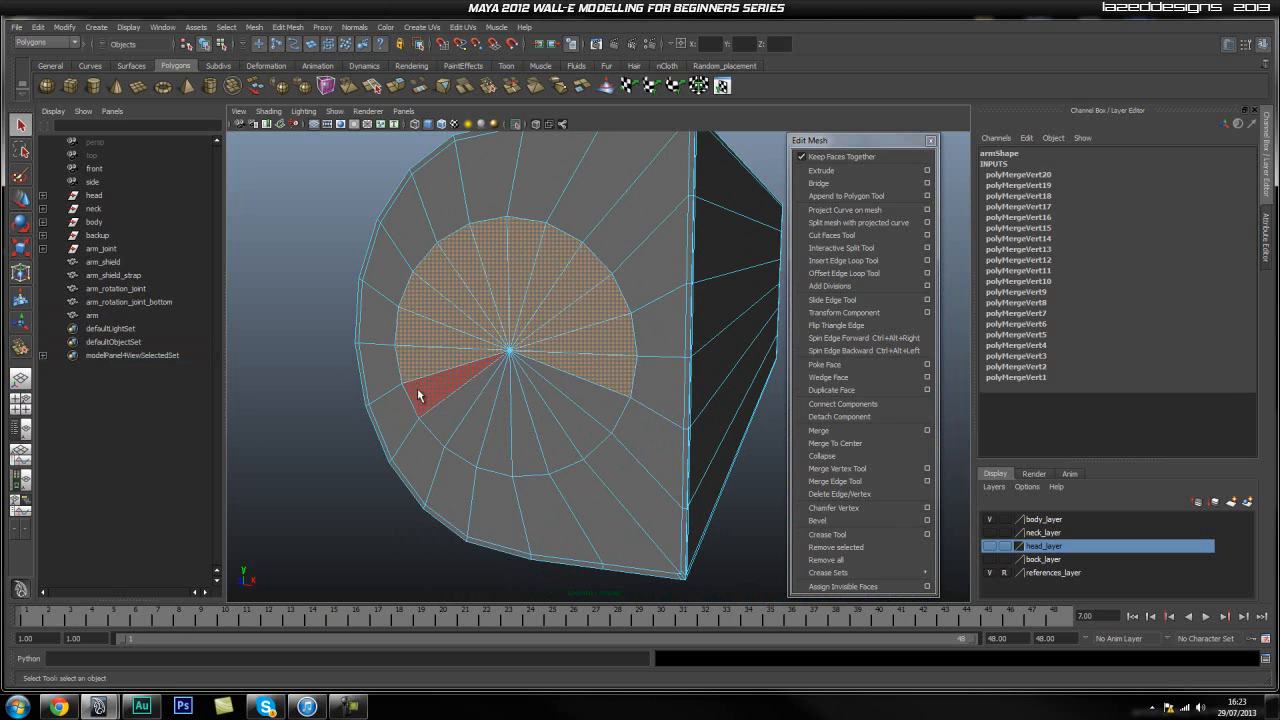
{"action": "left_click", "coordinate": [560, 430], "text": "shift"}
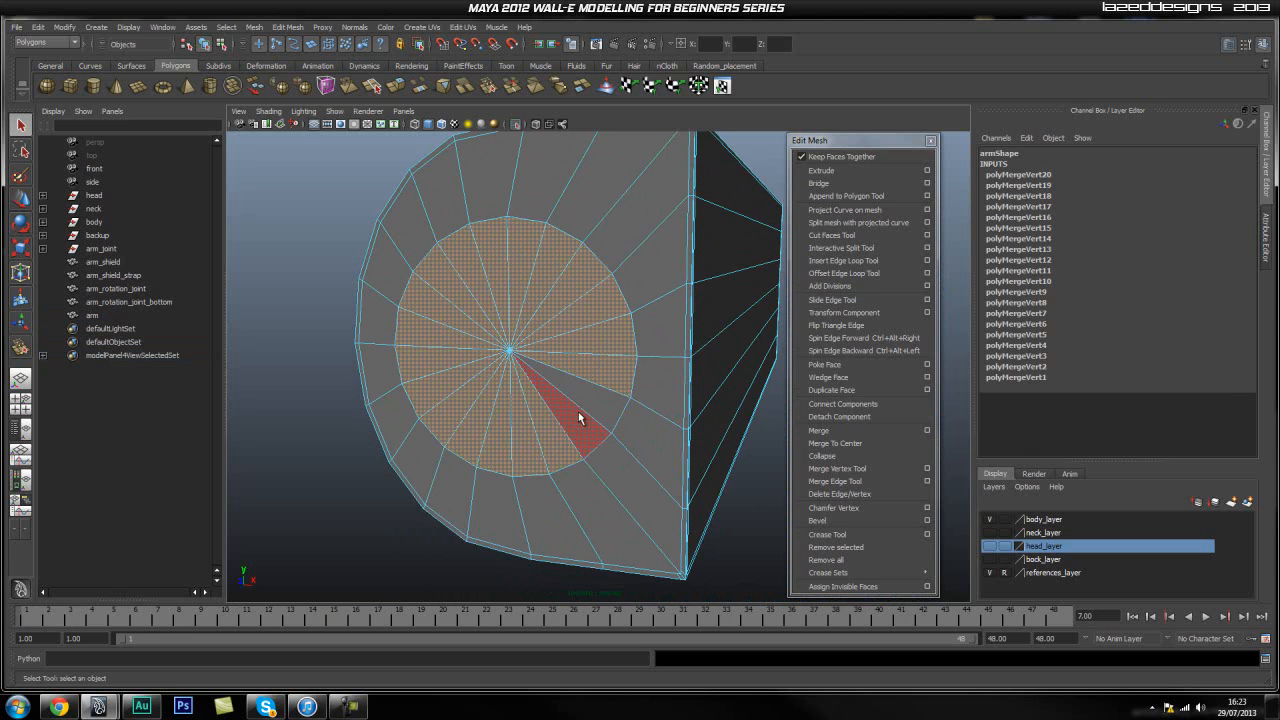
{"action": "left_click", "coordinate": [580, 414], "text": "shift"}
{"action": "left_click", "coordinate": [598, 393], "text": "shift"}
{"action": "right_click_drag", "start_coordinate": [323, 362], "coordinate": [470, 372], "text": "alt"}
{"action": "left_click", "coordinate": [822, 171]}
{"action": "key", "text": "r"}
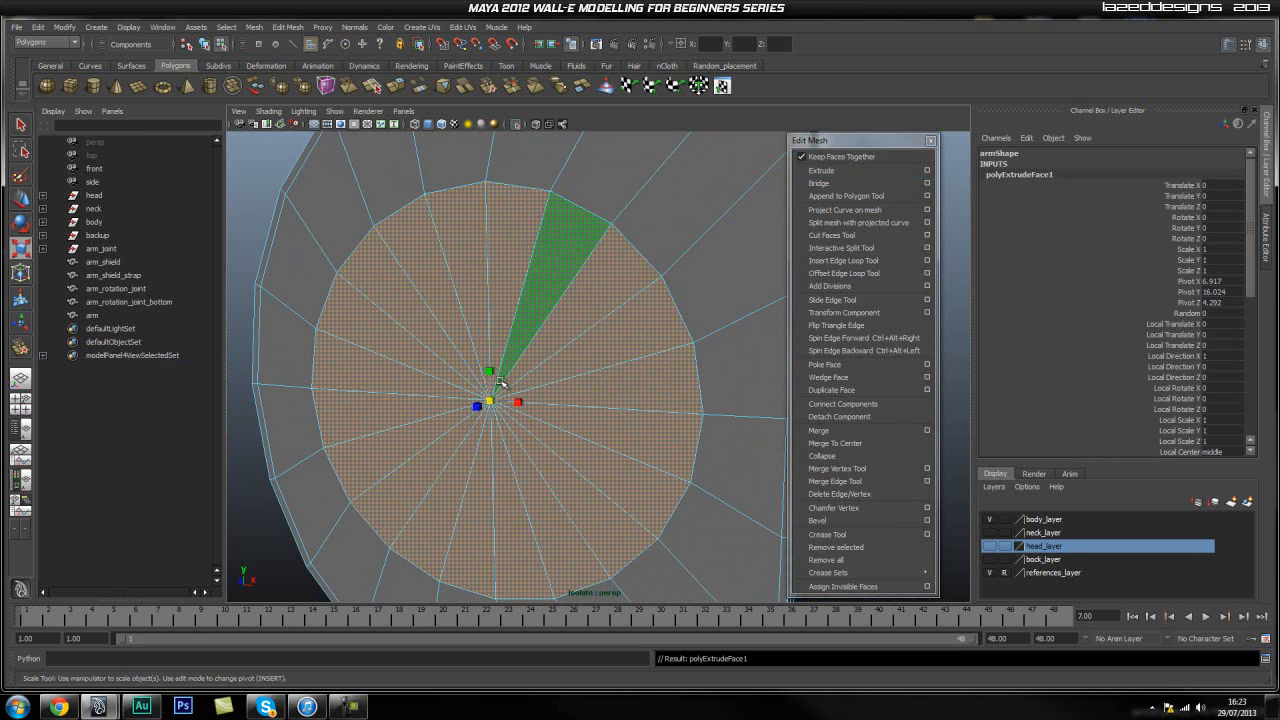
{"action": "left_click_drag", "start_coordinate": [487, 402], "coordinate": [488, 402]}
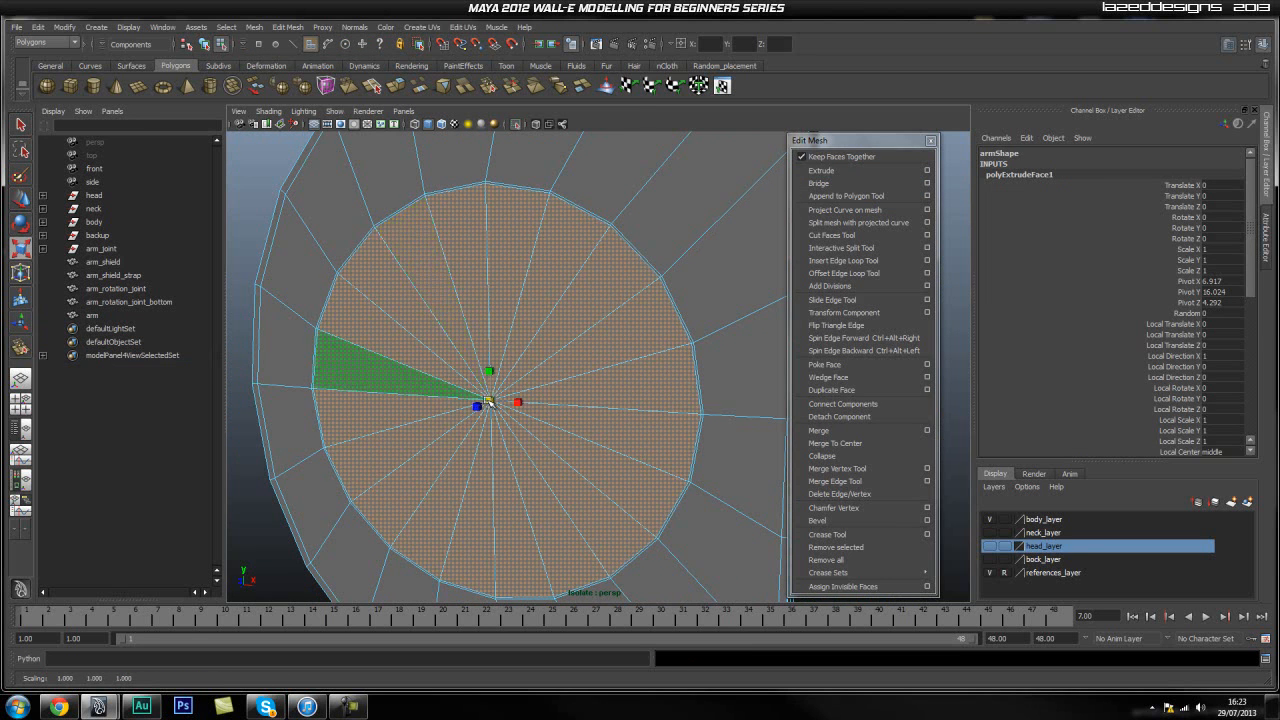
{"action": "right_click_drag", "start_coordinate": [485, 403], "coordinate": [583, 389], "text": "alt"}
{"action": "mouse_move", "coordinate": [583, 389]}
{"action": "middle_mouse_down", "text": "alt"}
{"action": "mouse_move", "coordinate": [562, 388]}
{"action": "mouse_move", "coordinate": [580, 380]}
{"action": "middle_mouse_up", "text": "alt"}
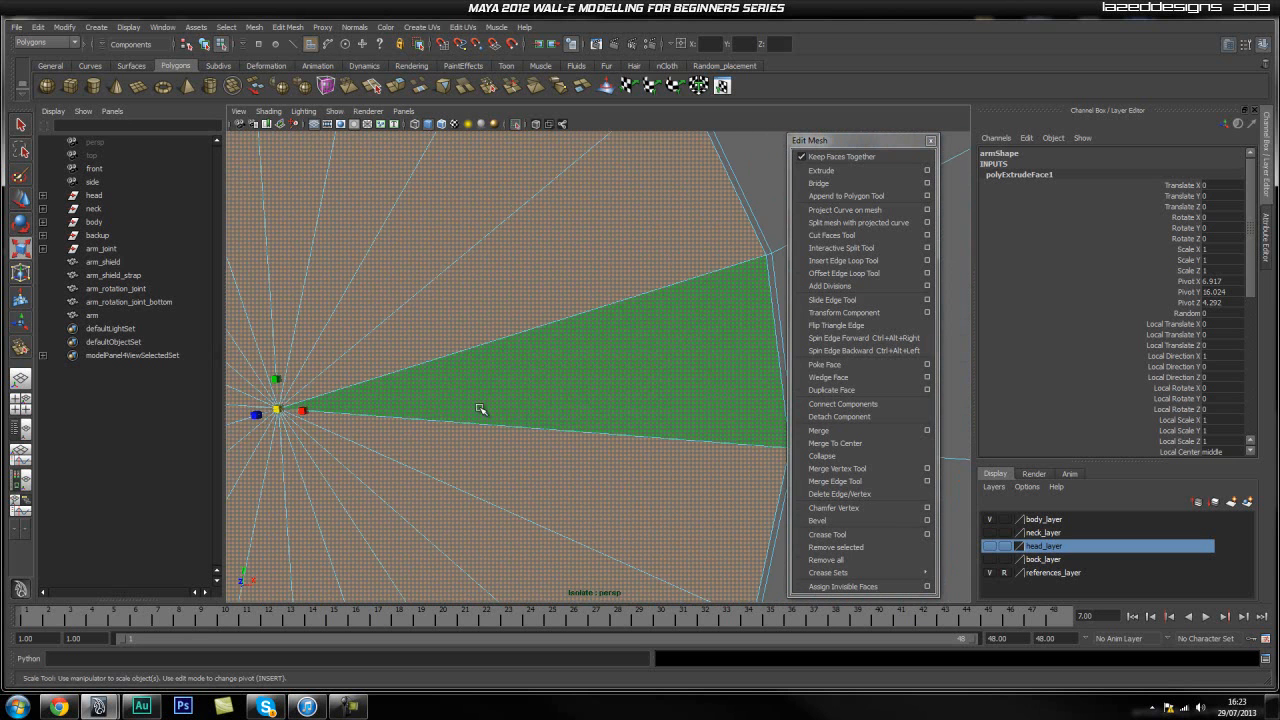
Extrude the disc's faces again and move them inward into the arm to form a circular recess.
{"action": "scroll", "coordinate": [519, 382], "scroll_direction": "down", "scroll_amount": 5}
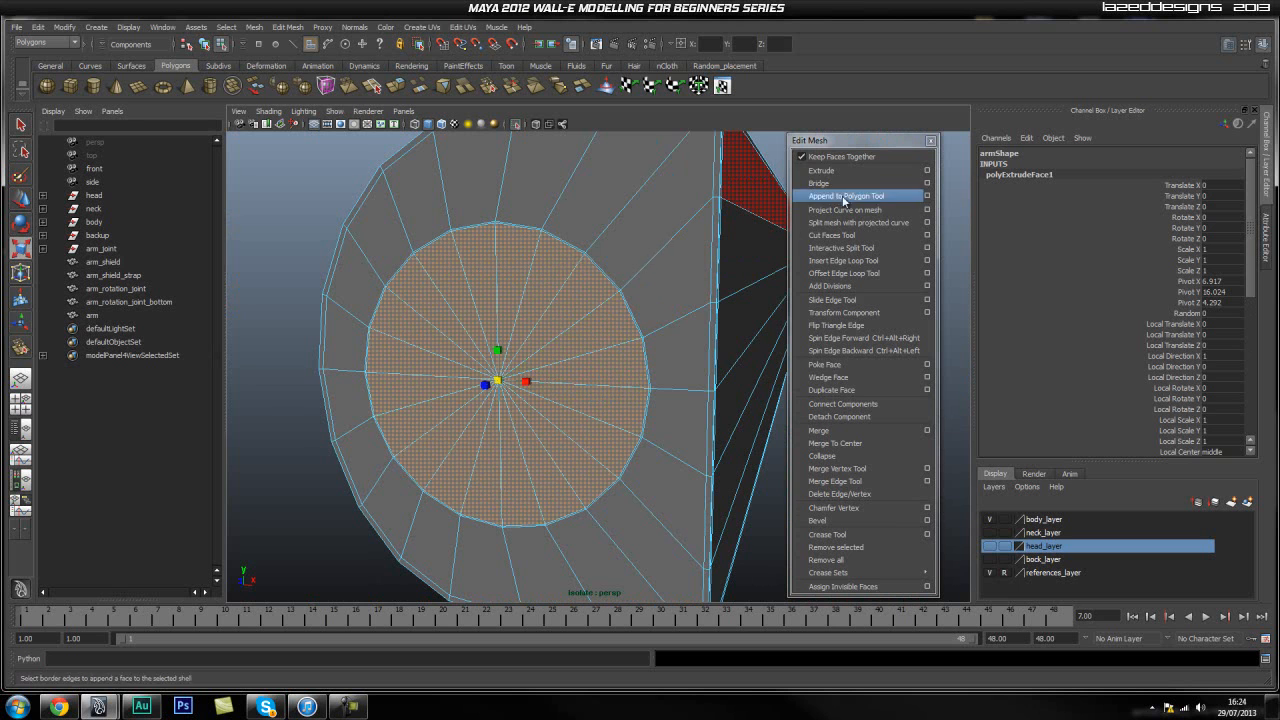
{"action": "left_click", "coordinate": [821, 170]}
{"action": "key", "text": "w"}
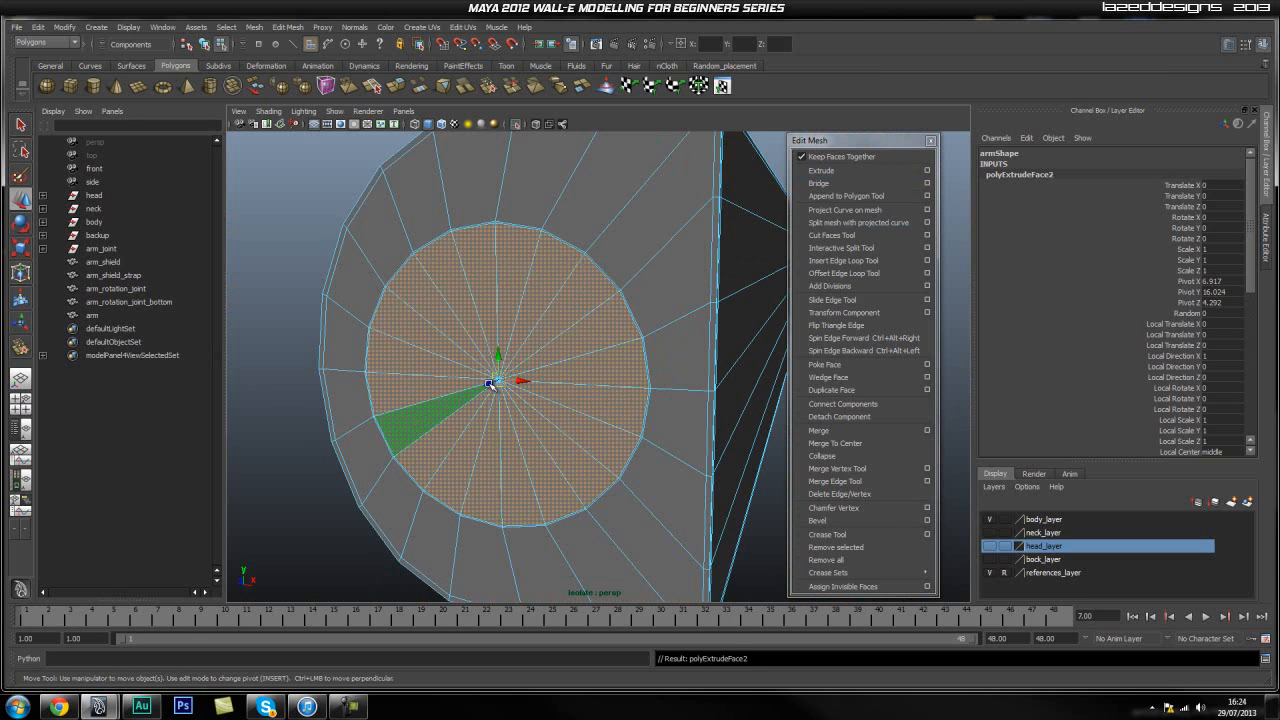
{"action": "left_click_drag", "start_coordinate": [492, 382], "coordinate": [500, 375]}
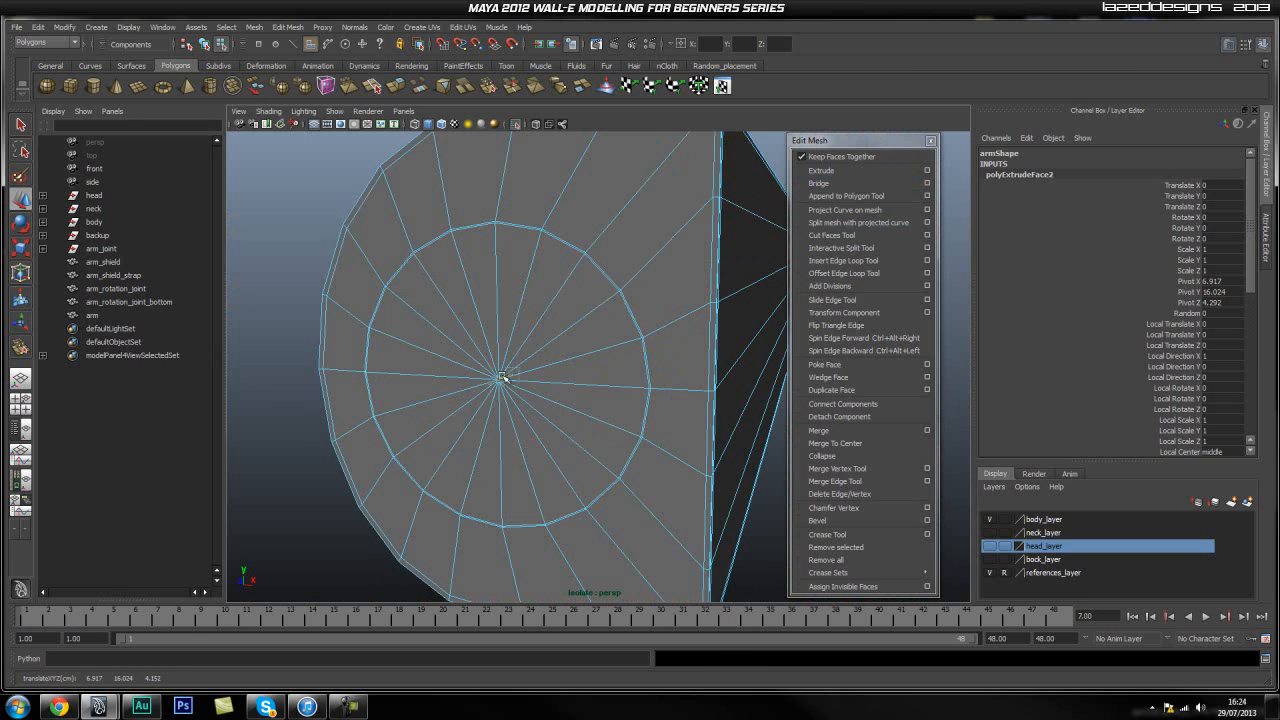
Select all the wedge faces still covering the front of the recess and delete them.
{"action": "left_click", "coordinate": [576, 374]}
{"action": "left_click", "coordinate": [590, 336], "text": "shift"}
{"action": "left_click", "coordinate": [574, 300], "text": "shift"}
{"action": "left_click", "coordinate": [543, 277], "text": "shift"}
{"action": "left_click", "coordinate": [516, 266], "text": "shift"}
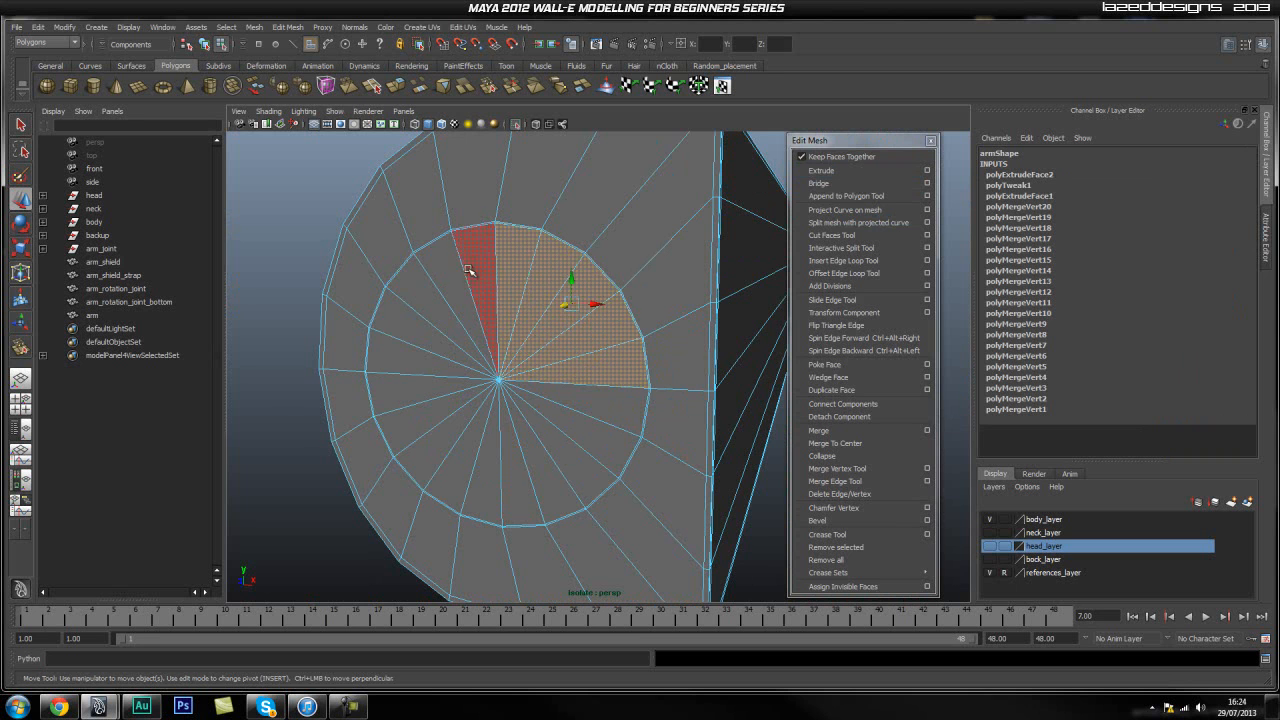
{"action": "left_click", "coordinate": [468, 270], "text": "shift"}
{"action": "left_click", "coordinate": [440, 285], "text": "shift"}
{"action": "left_click", "coordinate": [418, 303], "text": "shift"}
{"action": "left_click", "coordinate": [402, 330], "text": "shift"}
{"action": "left_click", "coordinate": [392, 362], "text": "shift"}
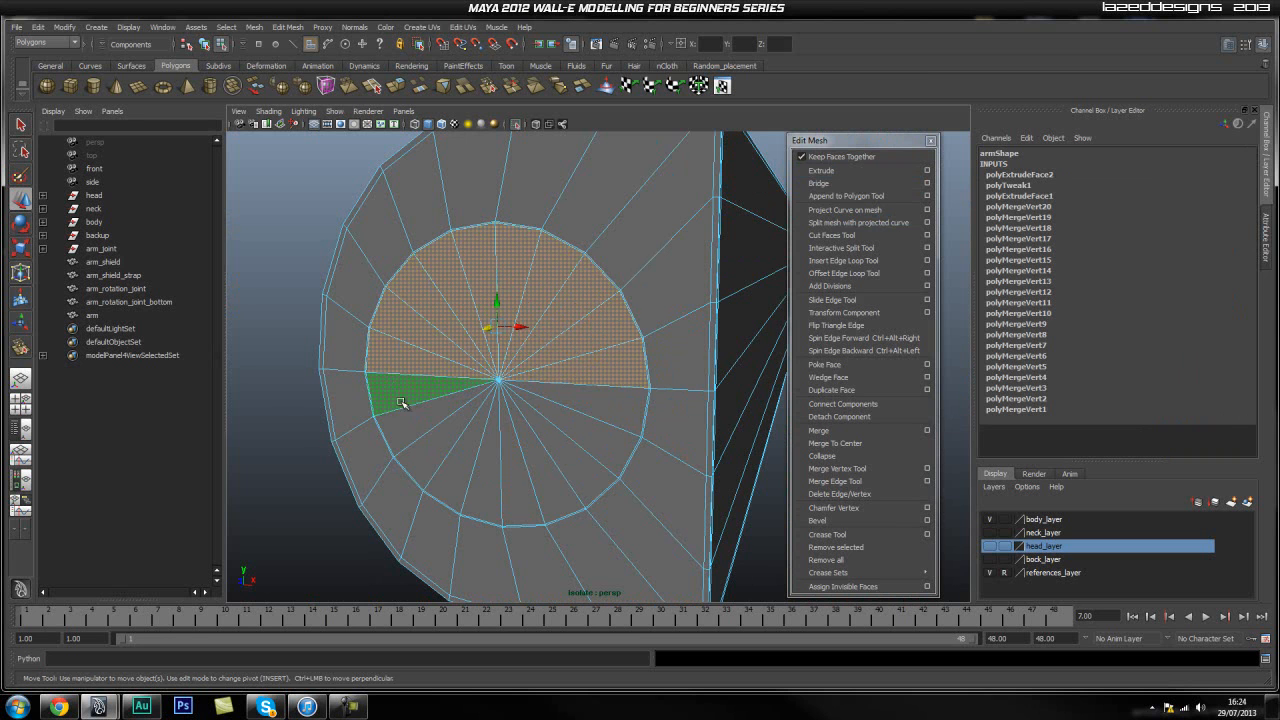
{"action": "left_click", "coordinate": [398, 397], "text": "shift"}
{"action": "left_click", "coordinate": [413, 423], "text": "shift"}
{"action": "left_click", "coordinate": [431, 445], "text": "shift"}
{"action": "left_click", "coordinate": [457, 466], "text": "shift"}
{"action": "left_click", "coordinate": [483, 474], "text": "shift"}
{"action": "left_click", "coordinate": [509, 480], "text": "shift"}
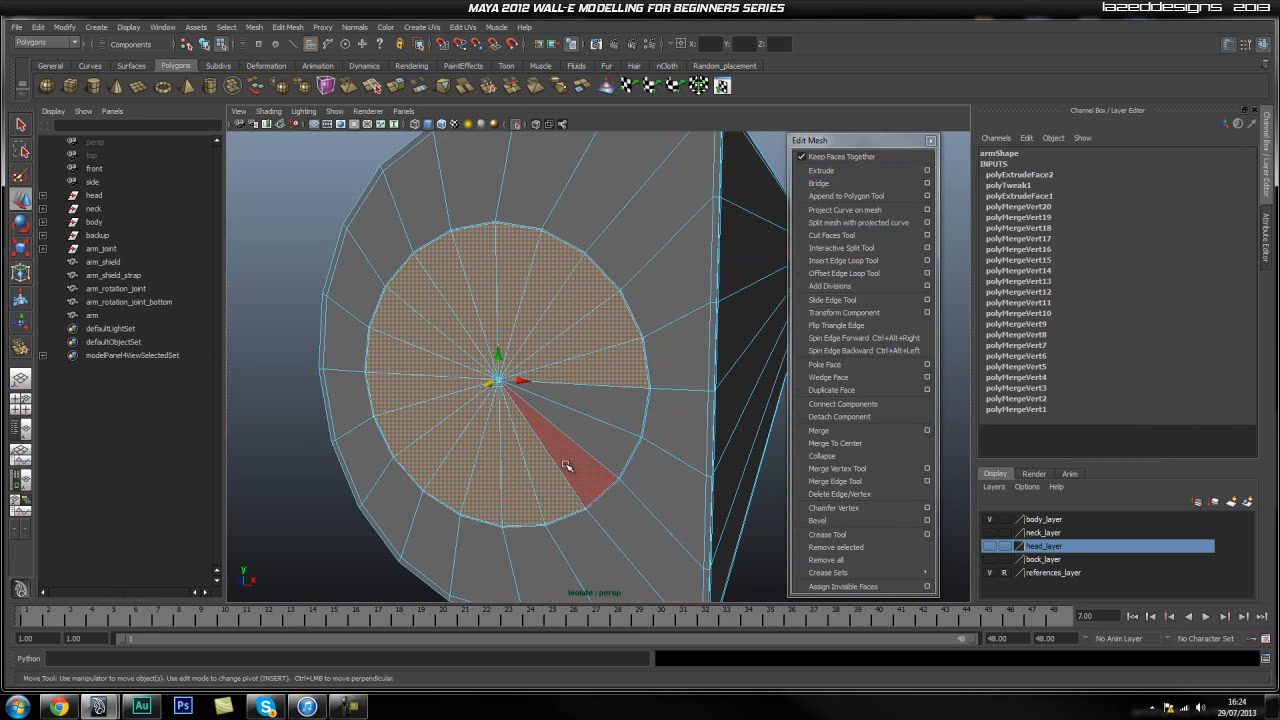
{"action": "left_click", "coordinate": [600, 443], "text": "shift"}
{"action": "left_click", "coordinate": [620, 416], "text": "shift"}
{"action": "key", "text": "Delete"}
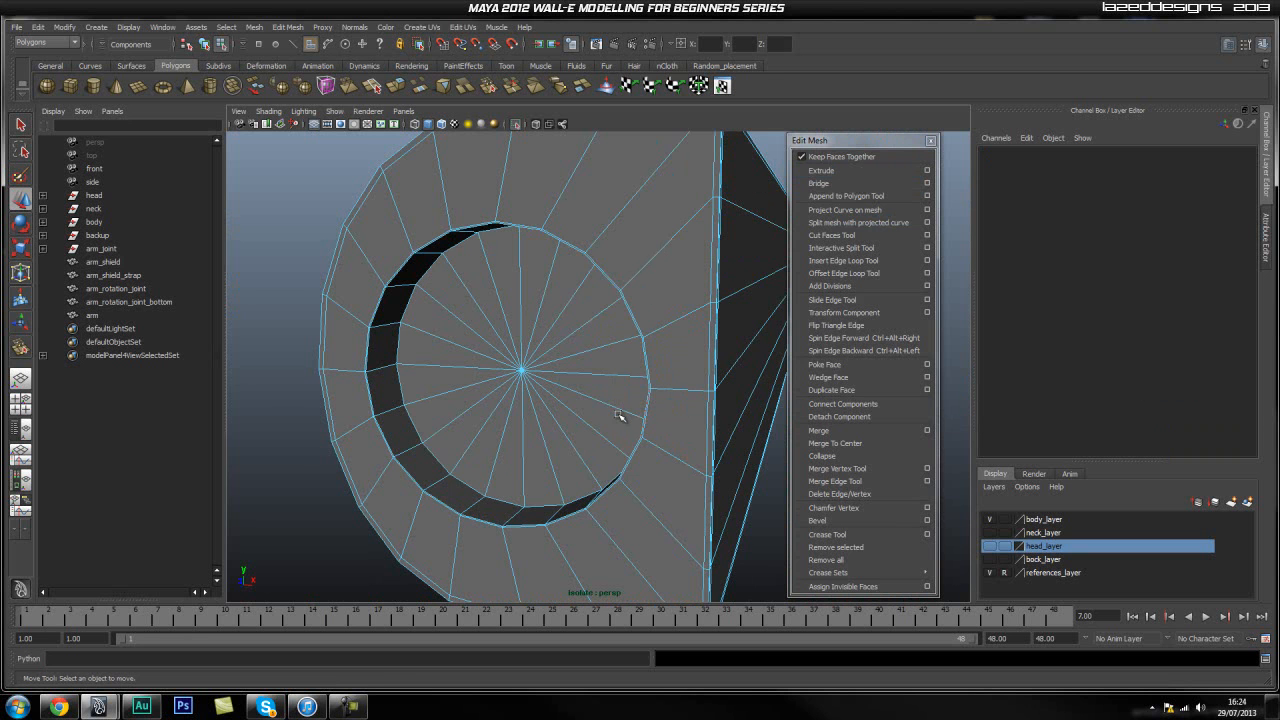
Extrude all the wedge faces of the recessed disc and scale them slightly inward to form a thin border.
{"action": "left_click_drag", "start_coordinate": [481, 425], "coordinate": [506, 432], "text": "alt"}
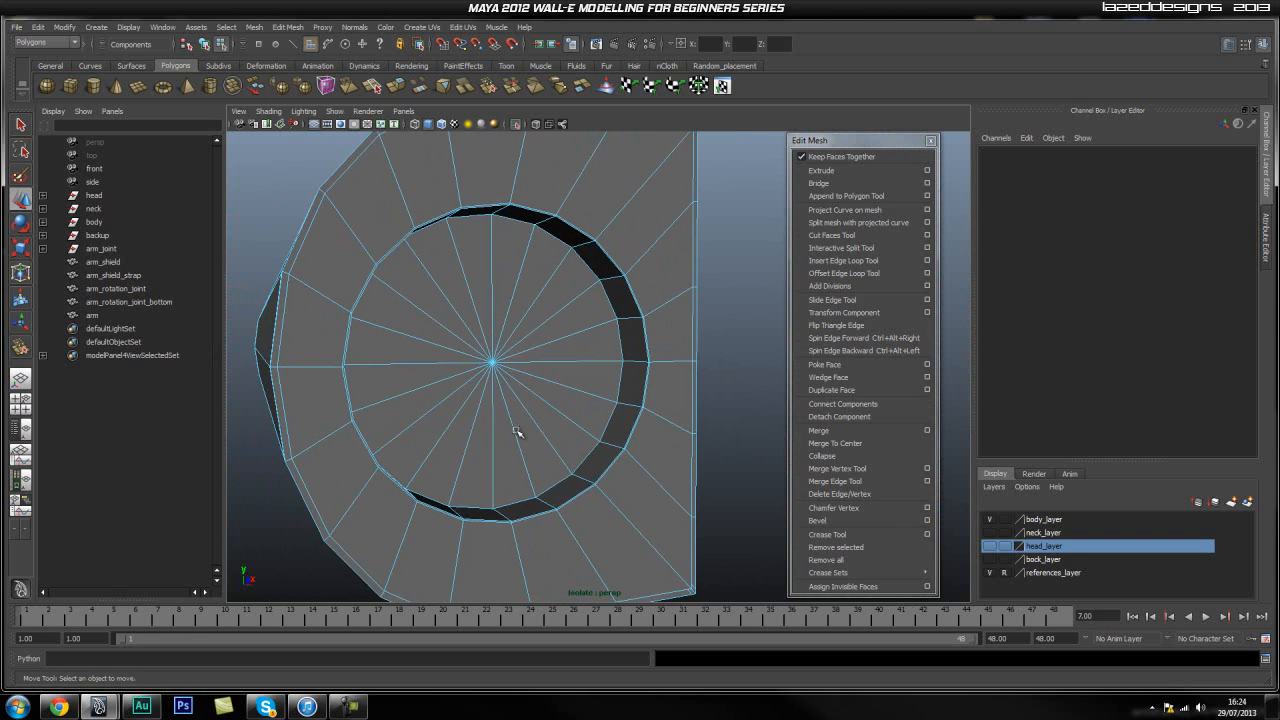
{"action": "left_click", "coordinate": [507, 458]}
{"action": "left_click", "coordinate": [536, 460], "text": "shift"}
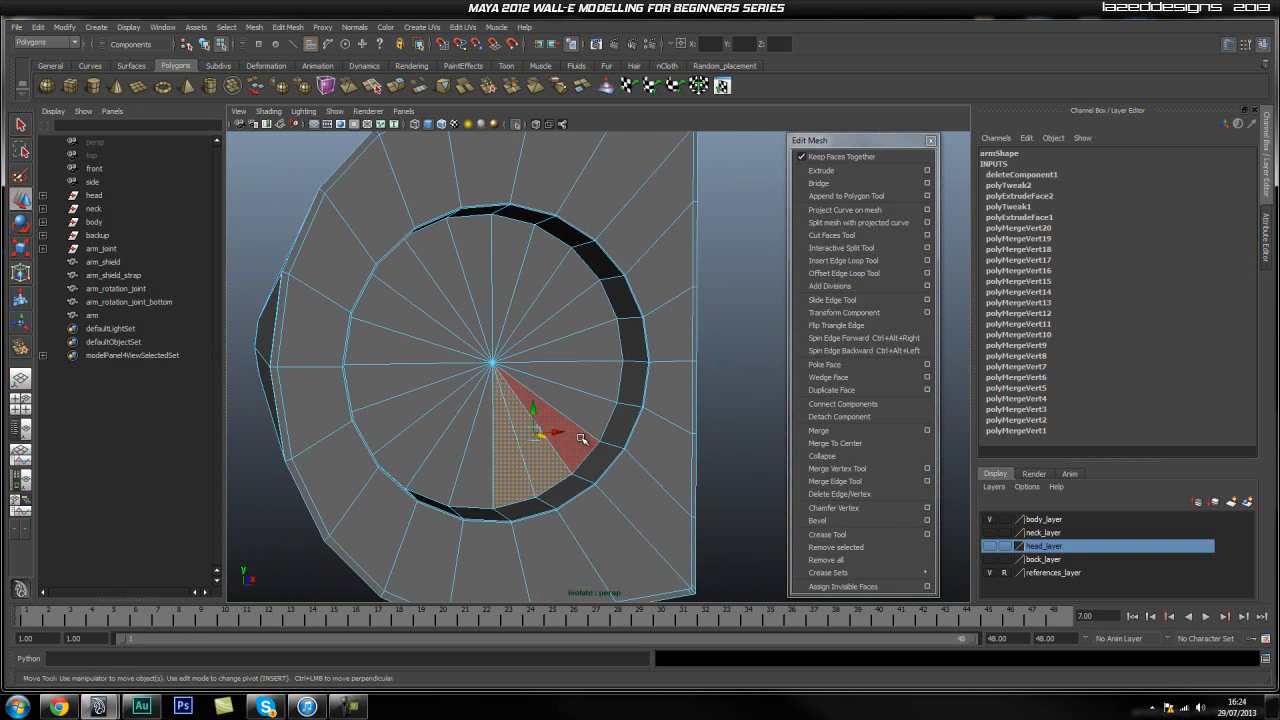
{"action": "left_click", "coordinate": [580, 434], "text": "shift"}
{"action": "key", "text": "q"}
{"action": "left_click", "coordinate": [593, 408], "text": "shift"}
{"action": "left_click", "coordinate": [603, 380], "text": "shift"}
{"action": "left_click", "coordinate": [600, 345], "text": "shift"}
{"action": "left_click", "coordinate": [582, 313], "text": "shift"}
{"action": "left_click", "coordinate": [568, 284], "text": "shift"}
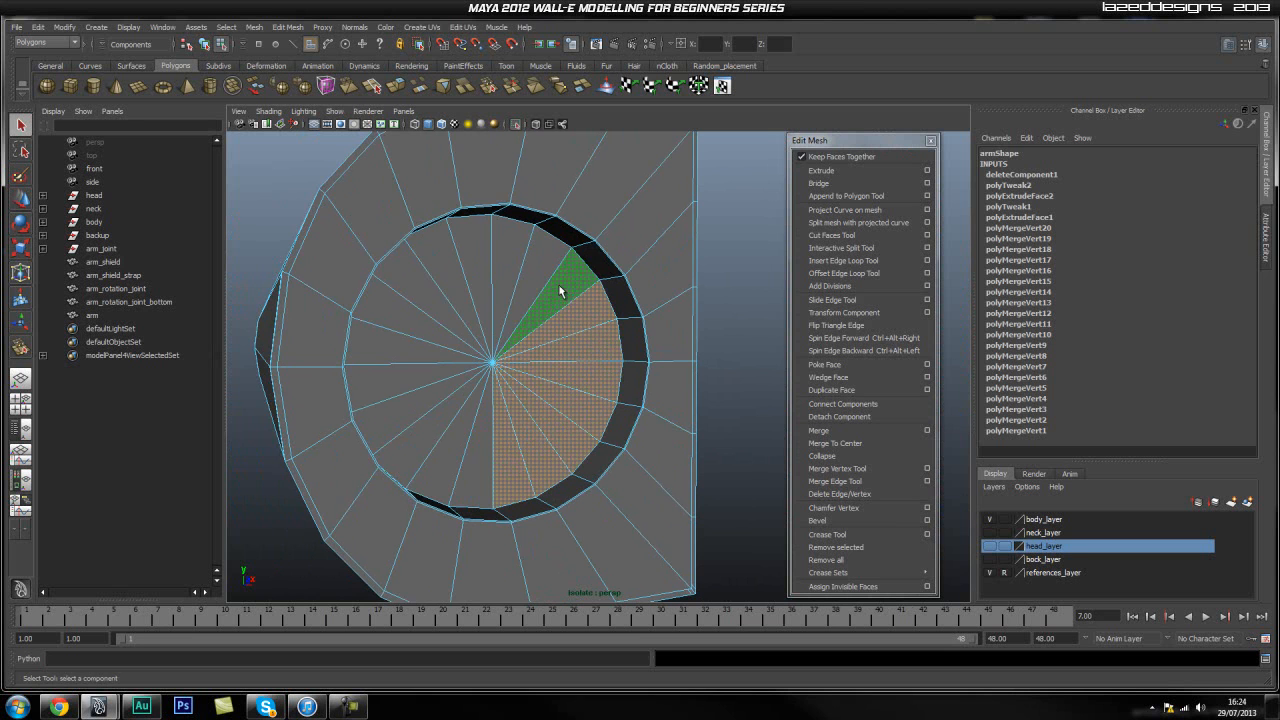
{"action": "left_click", "coordinate": [538, 272], "text": "shift"}
{"action": "left_click", "coordinate": [502, 258], "text": "shift"}
{"action": "left_click", "coordinate": [476, 262], "text": "shift"}
{"action": "left_click", "coordinate": [450, 270], "text": "shift"}
{"action": "left_click", "coordinate": [407, 279], "text": "shift"}
{"action": "left_click", "coordinate": [393, 303], "text": "shift"}
{"action": "left_click", "coordinate": [380, 327], "text": "shift"}
{"action": "left_click", "coordinate": [377, 350], "text": "shift"}
{"action": "left_click", "coordinate": [378, 388], "text": "shift"}
{"action": "left_click", "coordinate": [410, 427], "text": "shift"}
{"action": "left_click", "coordinate": [430, 445], "text": "shift"}
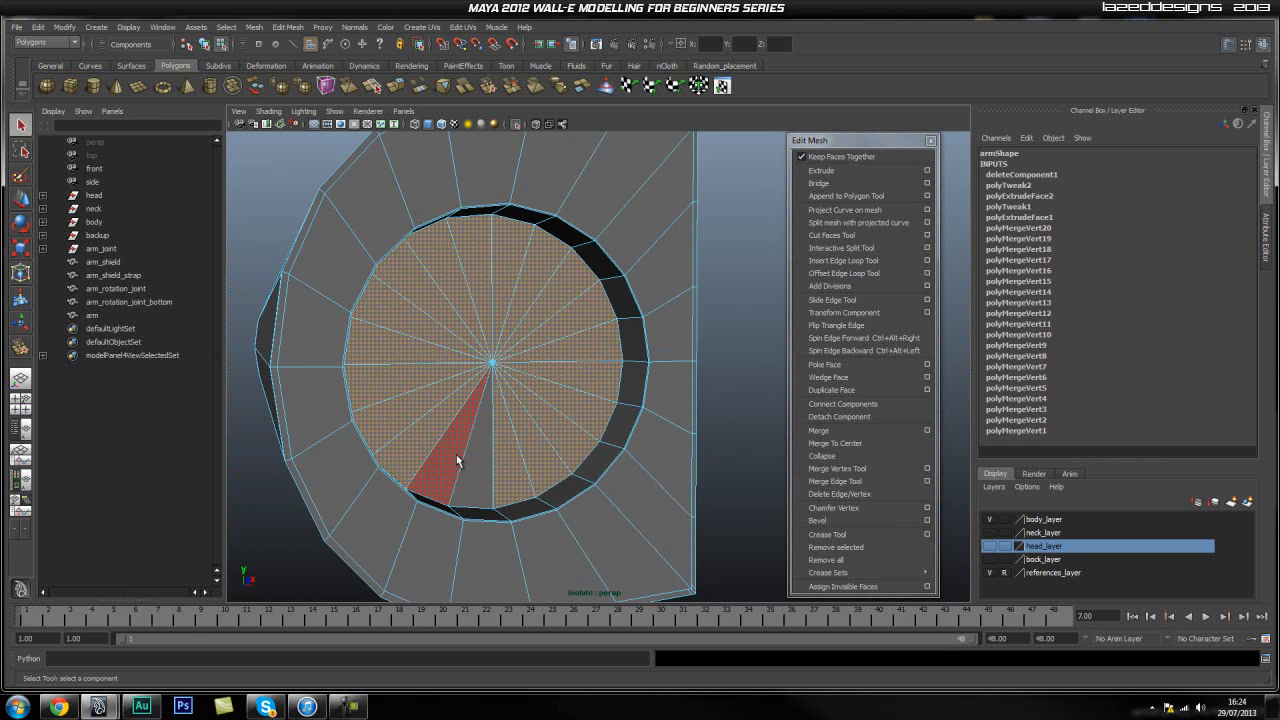
{"action": "left_click", "coordinate": [431, 482], "text": "shift"}
{"action": "key", "text": "w"}
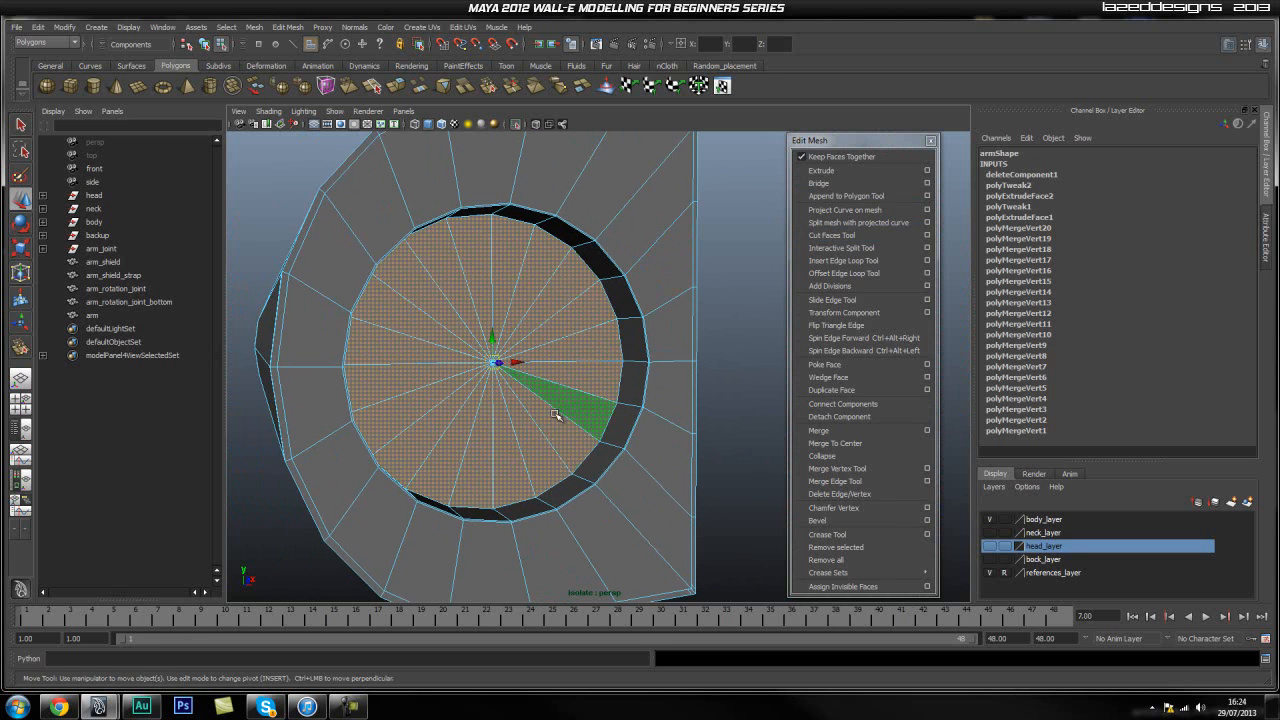
{"action": "mouse_move", "coordinate": [510, 368]}
{"action": "left_mouse_down", "text": "alt"}
{"action": "mouse_move", "coordinate": [690, 372]}
{"action": "mouse_move", "coordinate": [522, 371]}
{"action": "left_mouse_up", "text": "alt"}
{"action": "right_click_drag", "start_coordinate": [523, 372], "coordinate": [625, 414], "text": "alt"}
{"action": "middle_click_drag", "start_coordinate": [579, 375], "coordinate": [586, 420], "text": "alt"}
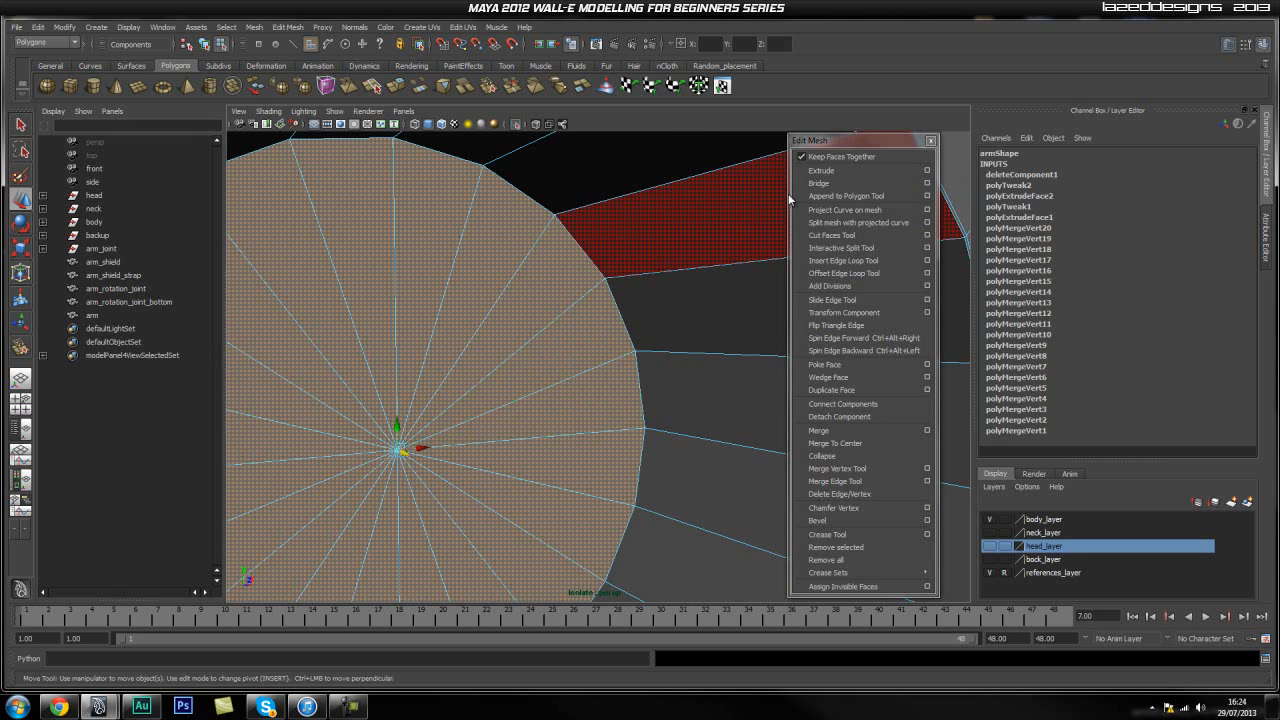
{"action": "left_click", "coordinate": [820, 174]}
{"action": "key", "text": "r"}
{"action": "left_click_drag", "start_coordinate": [397, 451], "coordinate": [396, 452]}
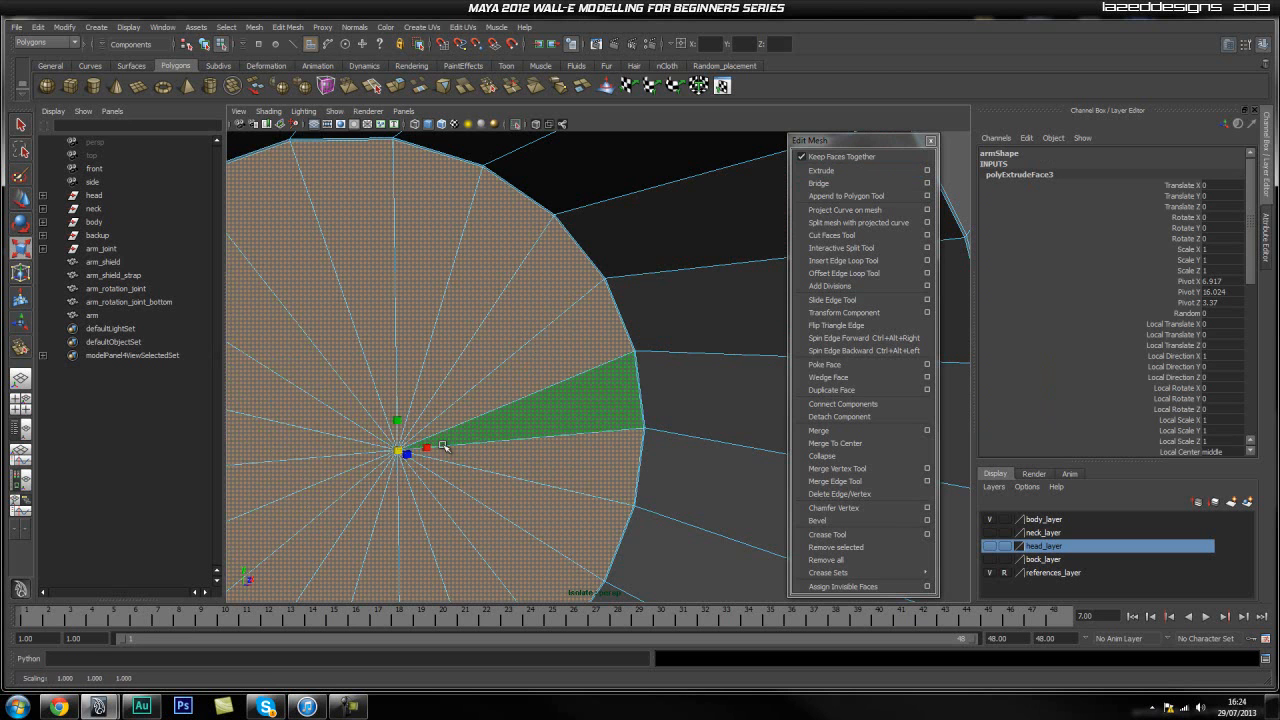
Insert an edge loop around the recess wall close to the inner disc.
{"action": "scroll", "coordinate": [540, 434], "scroll_direction": "up", "scroll_amount": 8}
{"action": "middle_click_drag", "start_coordinate": [730, 371], "coordinate": [538, 432], "text": "alt"}
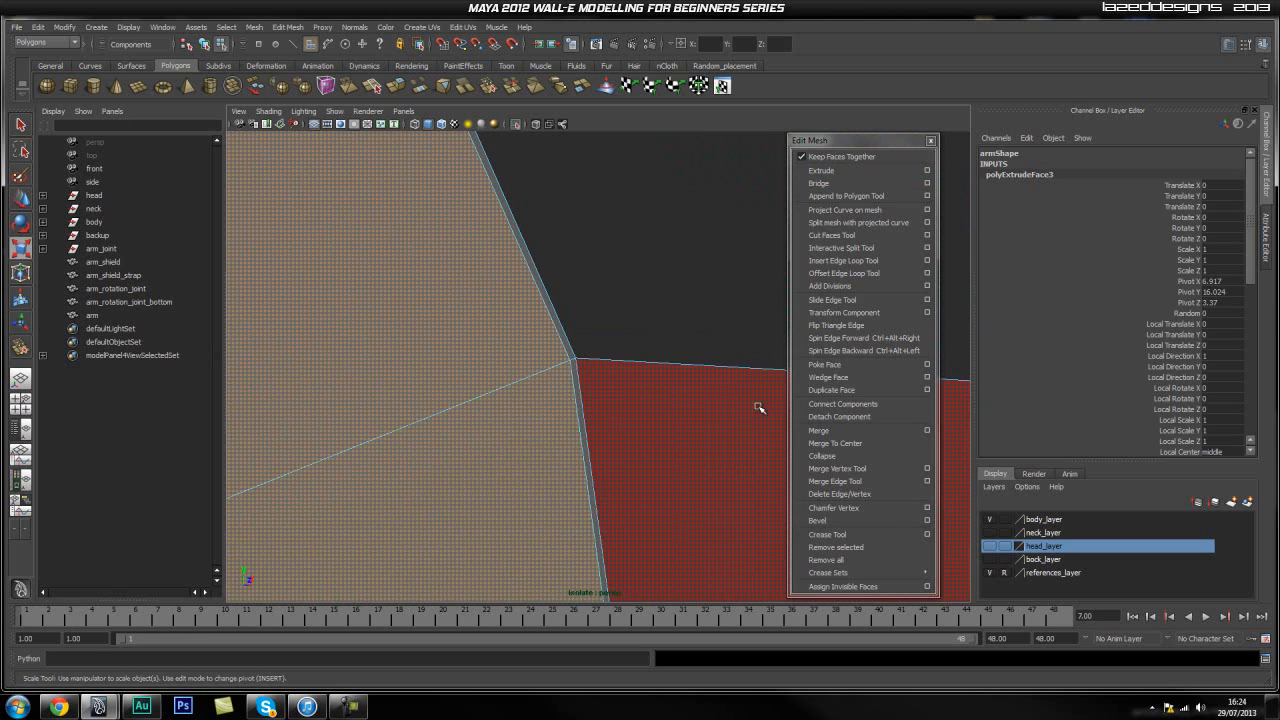
{"action": "left_click", "coordinate": [851, 262]}
{"action": "left_click_drag", "start_coordinate": [586, 366], "coordinate": [588, 362]}
{"action": "scroll", "coordinate": [640, 400], "scroll_direction": "down", "scroll_amount": 5}
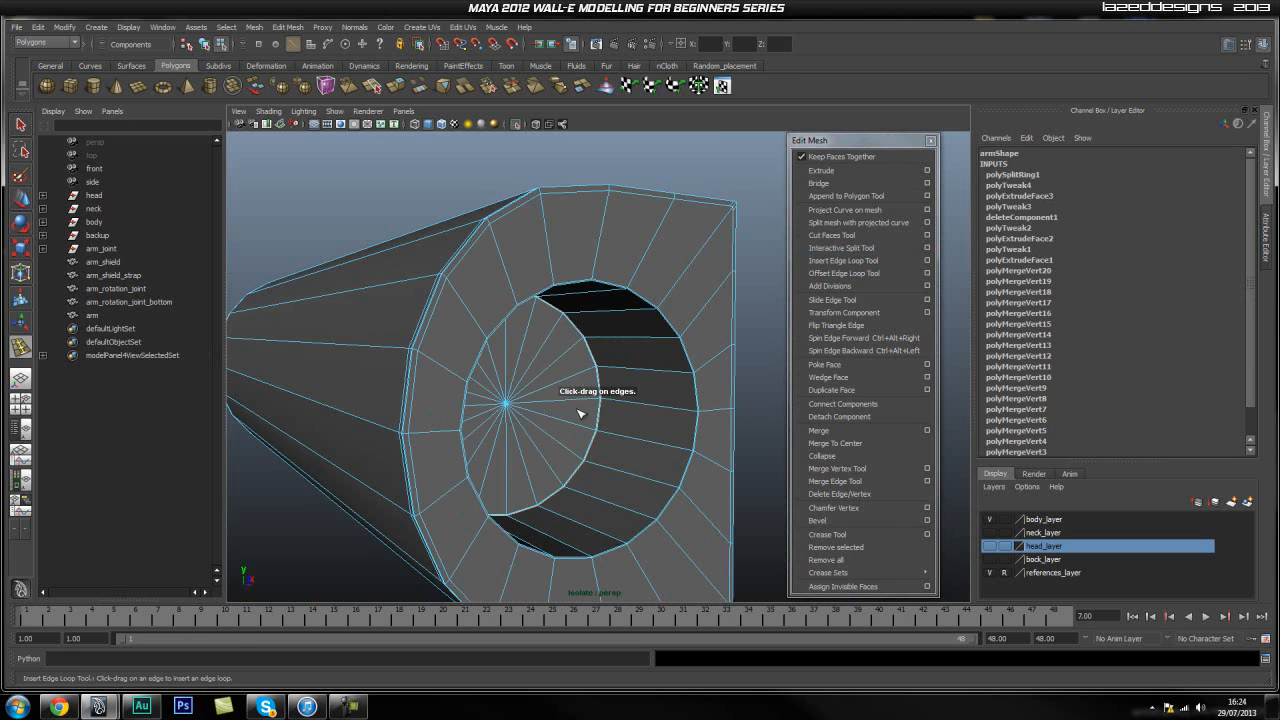
Insert another edge loop around the recess wall close to its outer rim.
{"action": "scroll", "coordinate": [623, 391], "scroll_direction": "up", "scroll_amount": 8}
{"action": "right_click_drag", "start_coordinate": [751, 404], "coordinate": [742, 404], "text": "alt"}
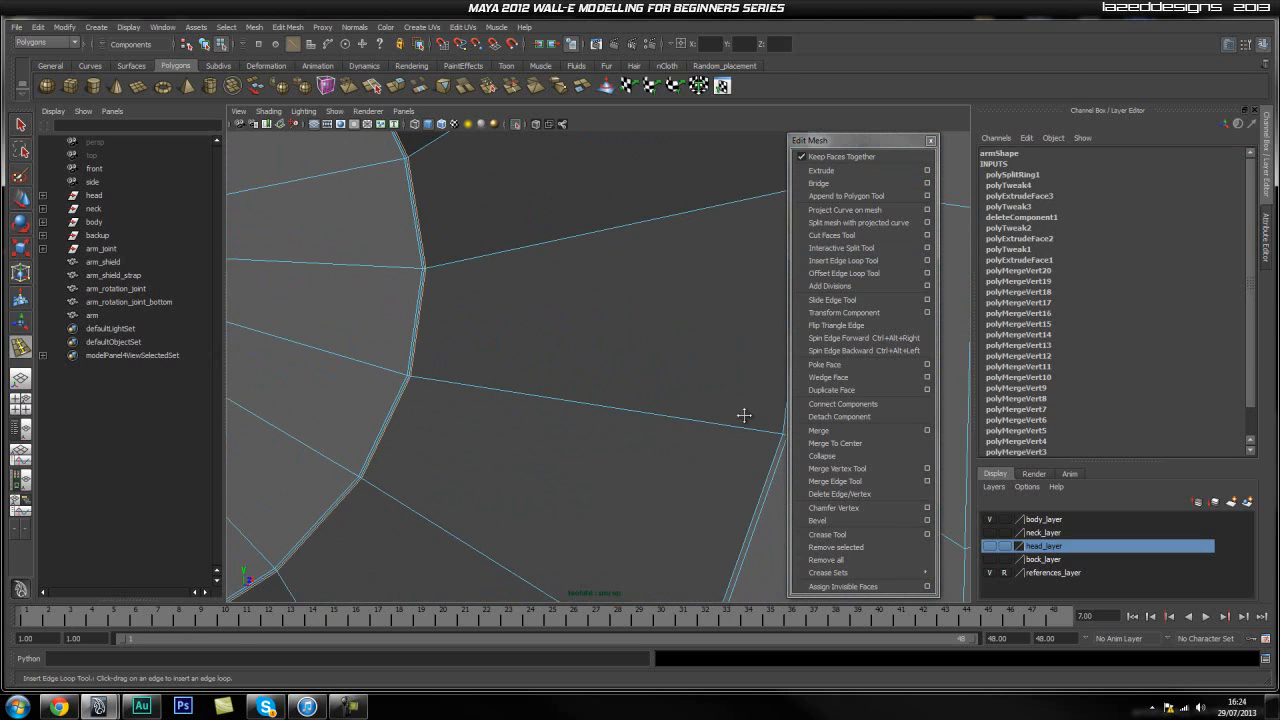
{"action": "left_click_drag", "start_coordinate": [746, 418], "coordinate": [739, 412], "text": "alt"}
{"action": "right_click_drag", "start_coordinate": [710, 416], "coordinate": [723, 420], "text": "alt"}
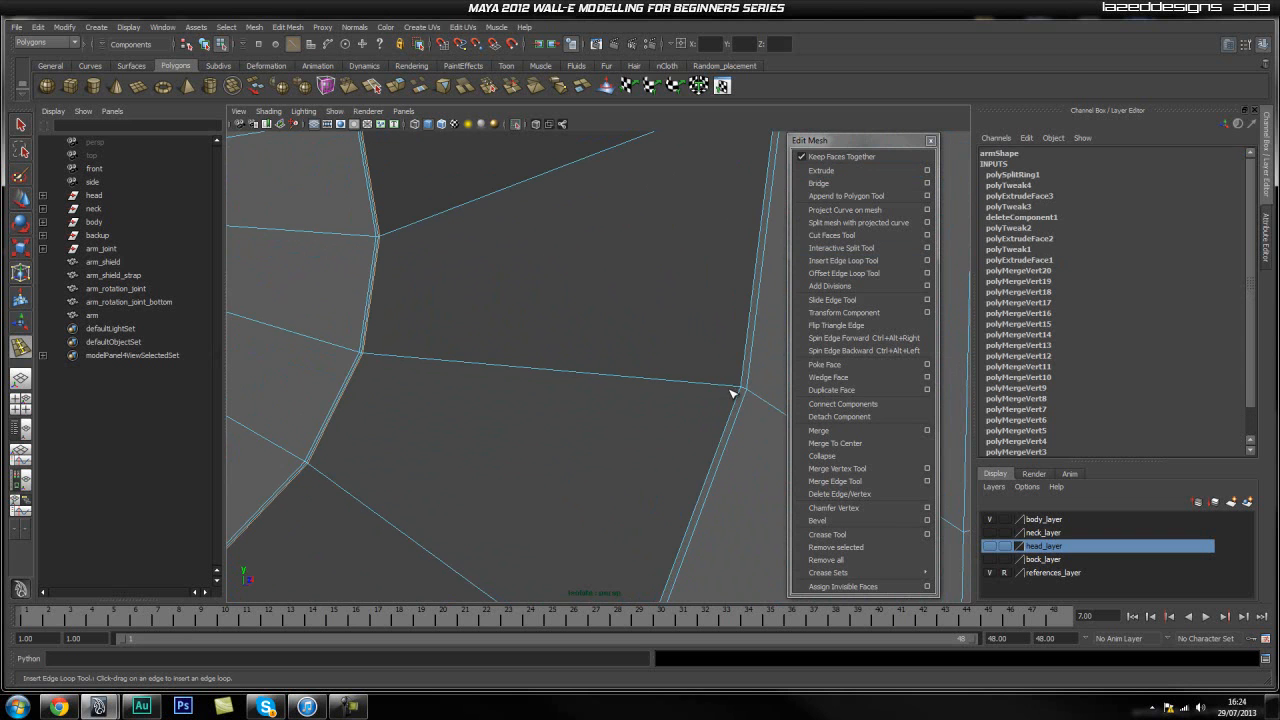
{"action": "left_click_drag", "start_coordinate": [737, 388], "coordinate": [740, 389]}
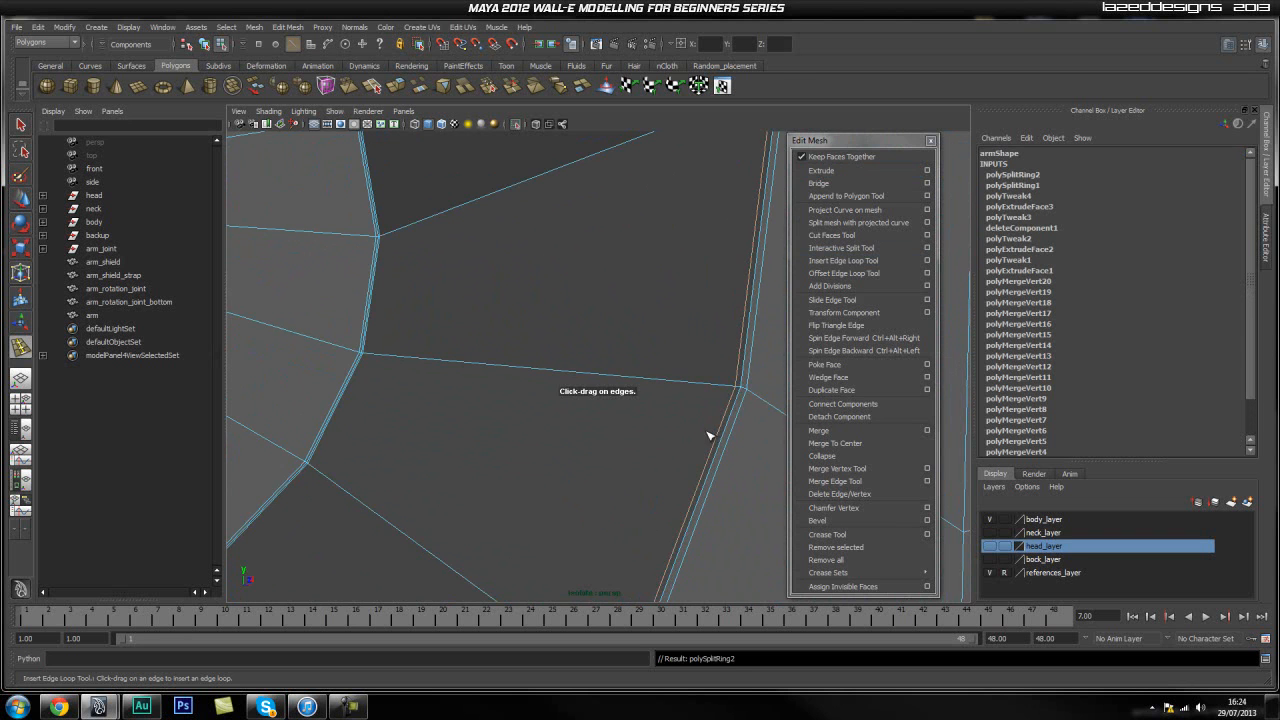
Return the arm to object selection and inspect its circular recess in smoothed and unsmoothed display.
{"action": "right_click_drag", "start_coordinate": [711, 434], "coordinate": [631, 431], "text": "alt"}
{"action": "left_click_drag", "start_coordinate": [631, 431], "coordinate": [451, 383], "text": "alt"}
{"action": "key", "text": "q"}
{"action": "middle_click_drag", "start_coordinate": [331, 345], "coordinate": [449, 357], "text": "alt"}
{"action": "right_click_drag", "start_coordinate": [449, 357], "coordinate": [497, 325]}
{"action": "left_click", "coordinate": [378, 337]}
{"action": "left_click", "coordinate": [544, 394]}
{"action": "mouse_move", "coordinate": [545, 400]}
{"action": "left_mouse_down", "text": "alt"}
{"action": "mouse_move", "coordinate": [394, 374]}
{"action": "mouse_move", "coordinate": [540, 385]}
{"action": "mouse_move", "coordinate": [523, 369]}
{"action": "mouse_move", "coordinate": [457, 374]}
{"action": "mouse_move", "coordinate": [531, 380]}
{"action": "left_mouse_up", "text": "alt"}
{"action": "left_click", "coordinate": [521, 391]}
{"action": "key", "text": "1"}
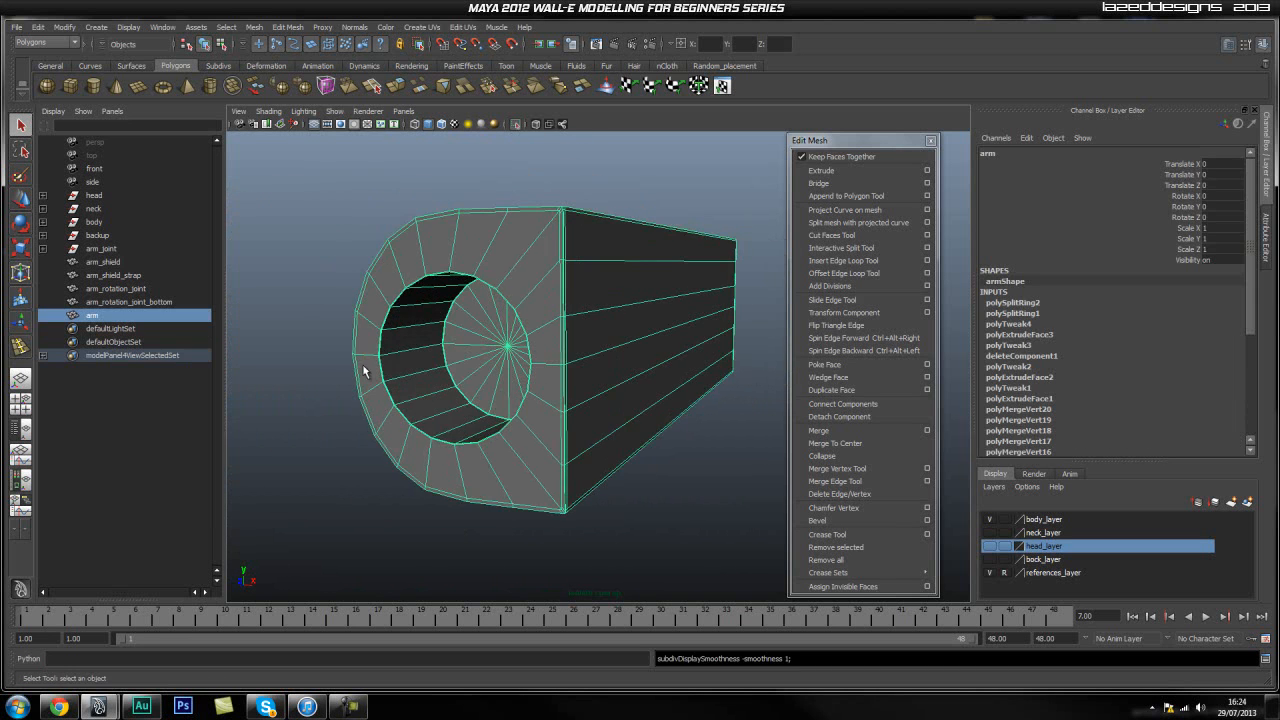
{"action": "left_click_drag", "start_coordinate": [406, 389], "coordinate": [443, 360], "text": "alt"}
{"action": "right_click_drag", "start_coordinate": [443, 360], "coordinate": [585, 375], "text": "alt"}
{"action": "middle_click_drag", "start_coordinate": [585, 375], "coordinate": [533, 363], "text": "alt"}
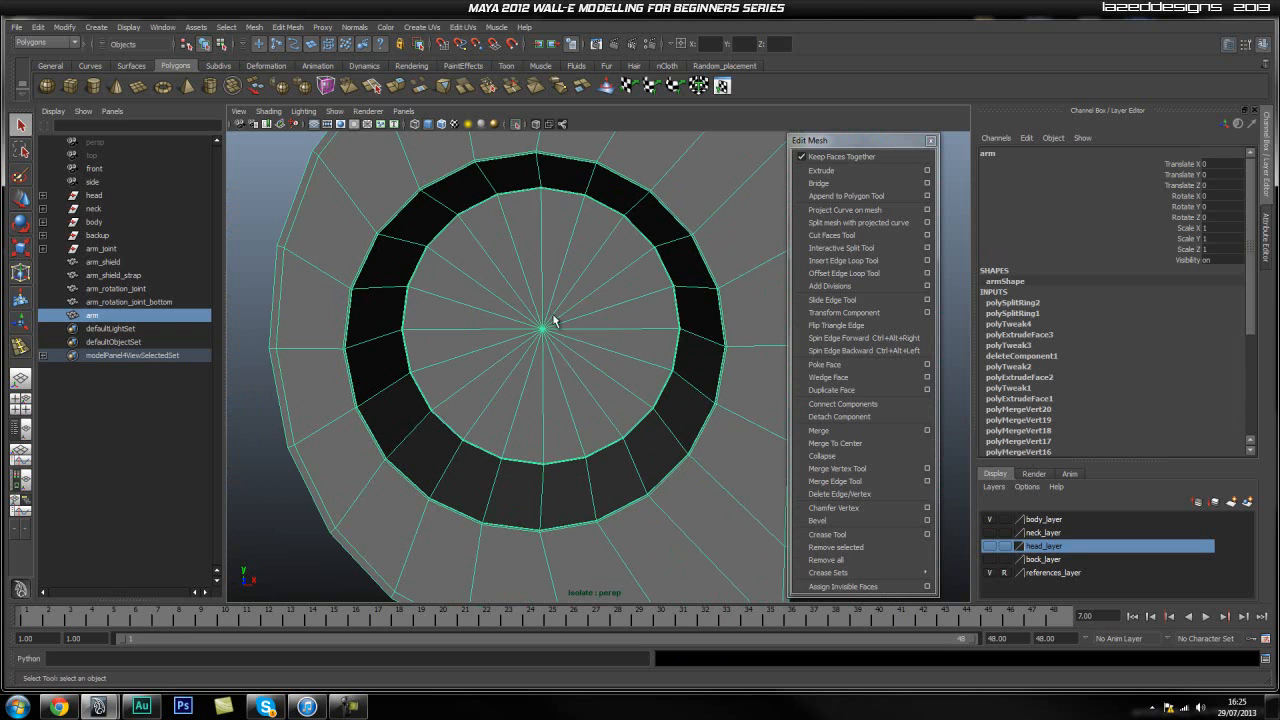
{"action": "scroll", "coordinate": [533, 313], "scroll_direction": "down", "scroll_amount": 3}
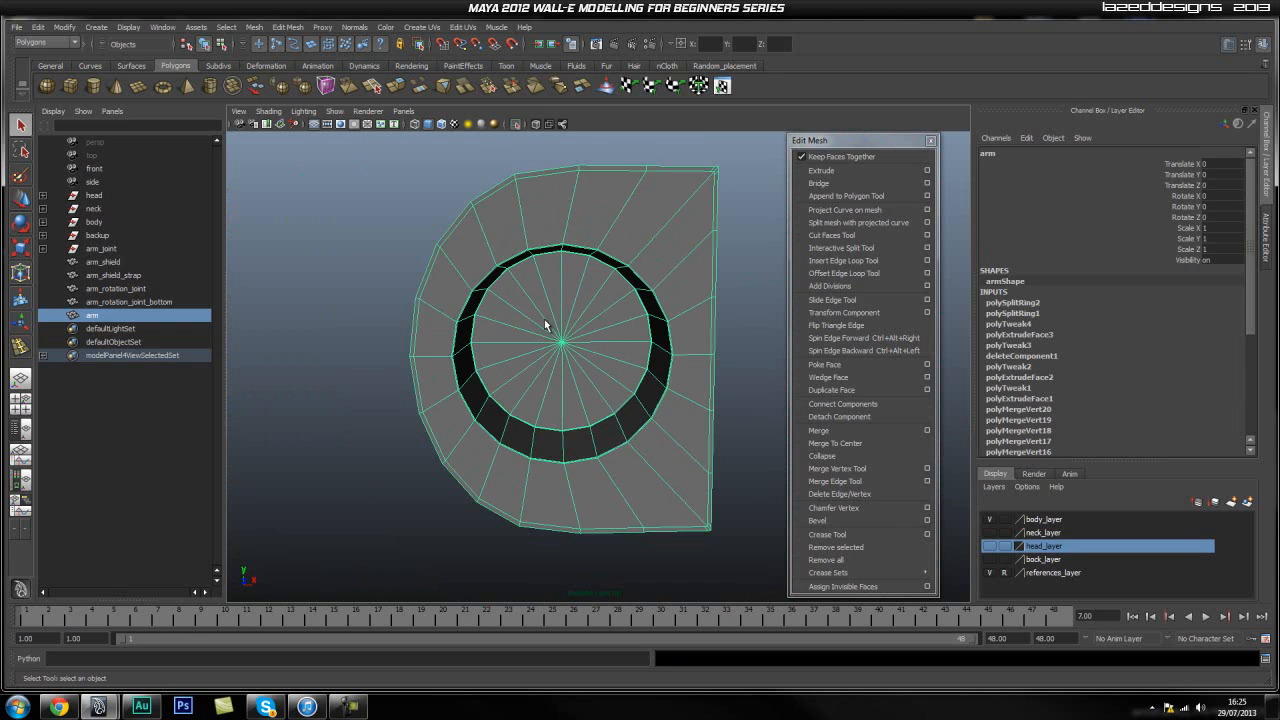
Turn off isolation and duplicate the arm among the surrounding parts.
{"action": "left_click", "coordinate": [514, 125]}
{"action": "left_click_drag", "start_coordinate": [600, 249], "coordinate": [594, 269], "text": "alt"}
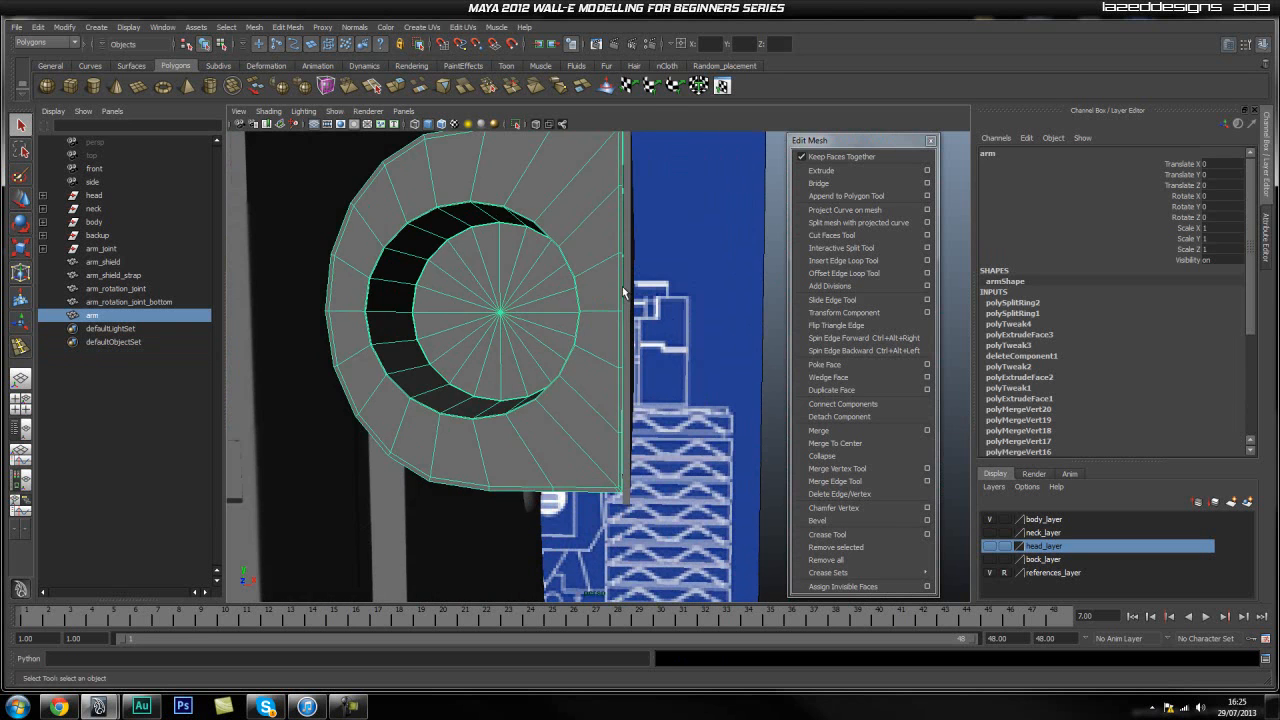
{"action": "left_click", "coordinate": [698, 315]}
{"action": "scroll", "coordinate": [698, 315], "scroll_direction": "down", "scroll_amount": 4}
{"action": "left_click_drag", "start_coordinate": [698, 315], "coordinate": [649, 338], "text": "alt"}
{"action": "left_click", "coordinate": [515, 370]}
{"action": "key", "text": "w"}
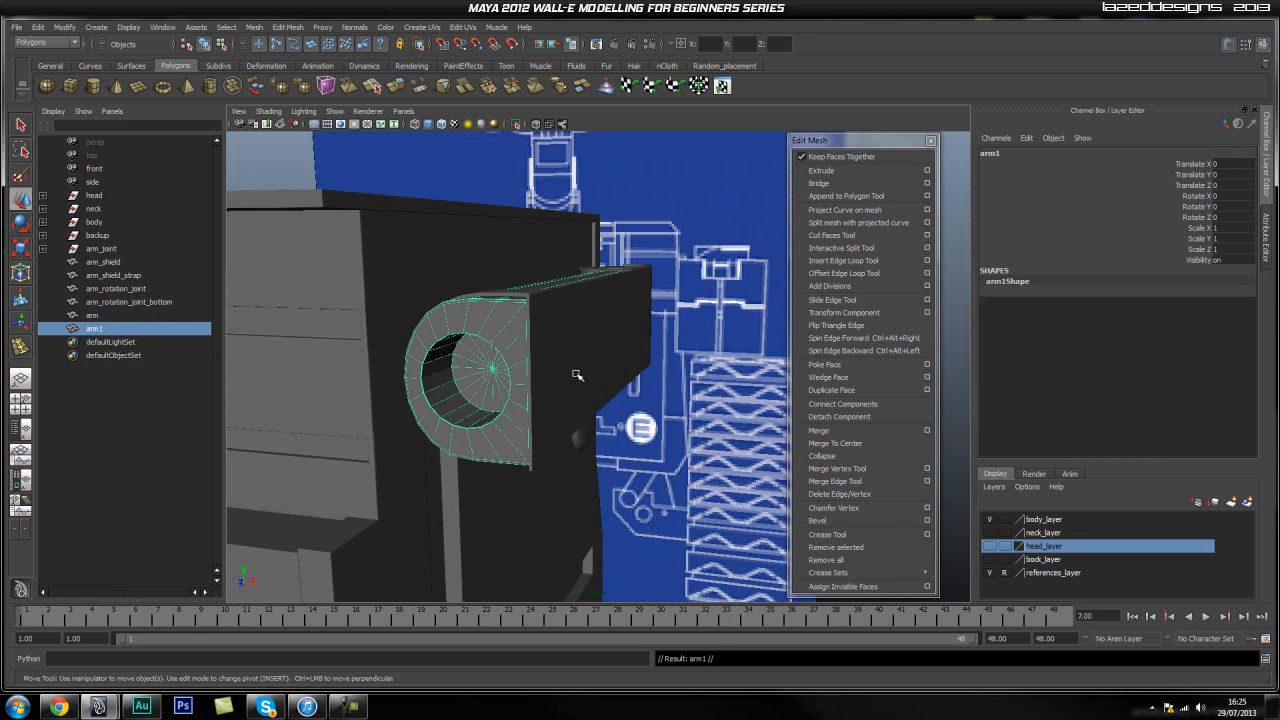
Center the duplicate arm's pivot and move the copy sideways away from the original.
{"action": "scroll", "coordinate": [604, 425], "scroll_direction": "down", "scroll_amount": 3}
{"action": "key", "text": "space"}
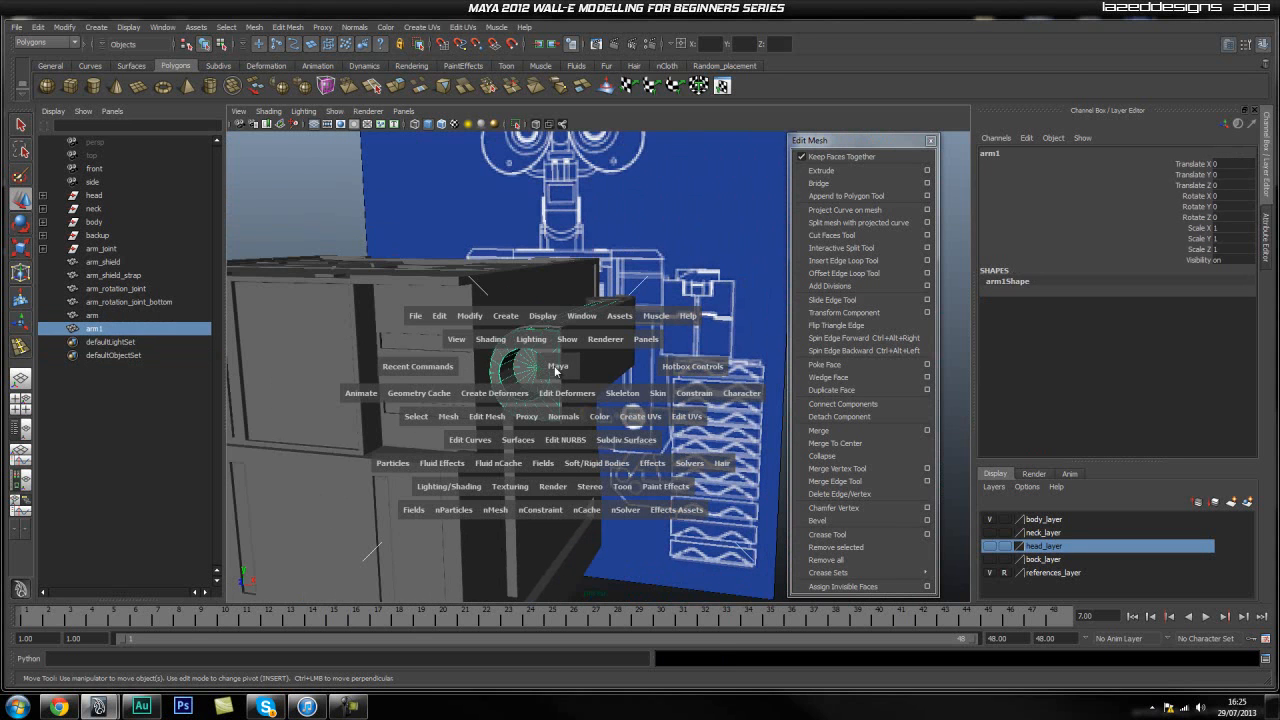
{"action": "left_click", "coordinate": [480, 318]}
{"action": "left_click", "coordinate": [503, 443]}
{"action": "left_click_drag", "start_coordinate": [598, 354], "coordinate": [735, 362]}
Switch the duplicate arm to face selection at its circular recess.
{"action": "right_click_drag", "start_coordinate": [735, 362], "coordinate": [837, 416], "text": "alt"}
{"action": "middle_click_drag", "start_coordinate": [672, 360], "coordinate": [617, 374], "text": "alt"}
{"action": "right_click_drag", "start_coordinate": [624, 376], "coordinate": [500, 396], "text": "alt"}
{"action": "left_click_drag", "start_coordinate": [640, 371], "coordinate": [645, 380], "text": "alt"}
{"action": "middle_click_drag", "start_coordinate": [711, 347], "coordinate": [626, 349], "text": "alt"}
{"action": "right_click_drag", "start_coordinate": [620, 349], "coordinate": [614, 386]}
{"action": "scroll", "coordinate": [630, 380], "scroll_direction": "down", "scroll_amount": 4}
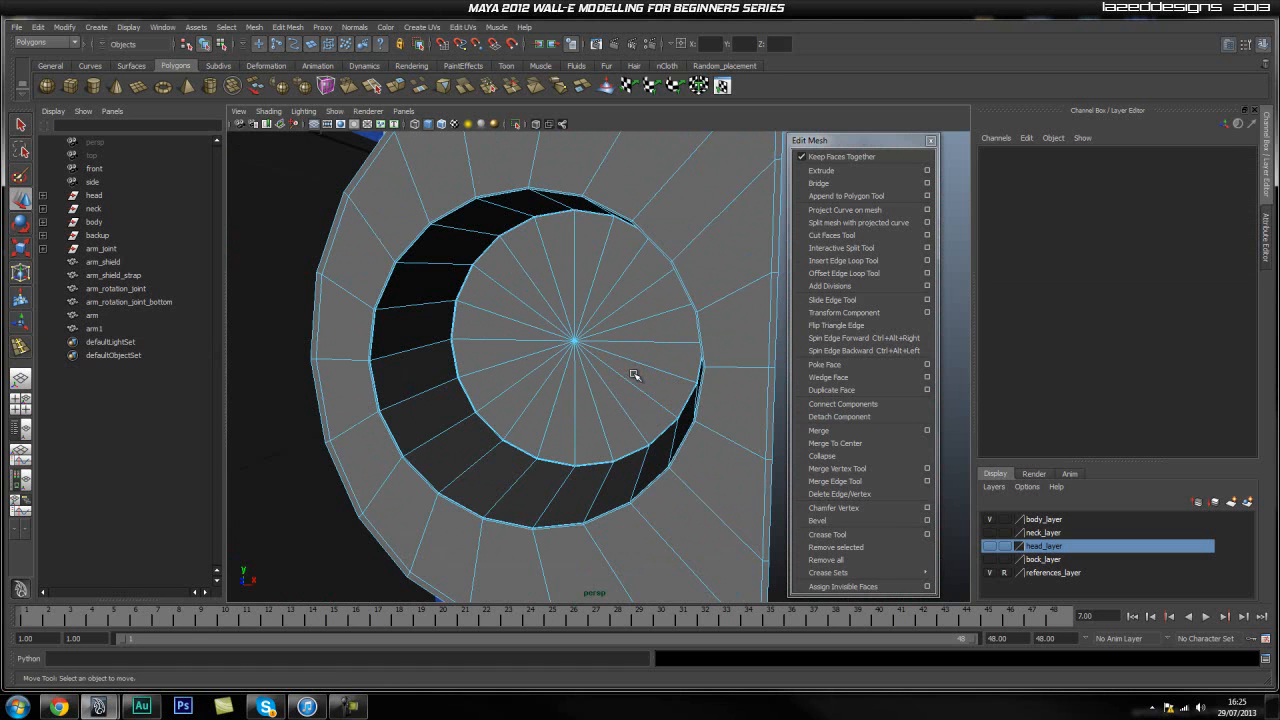
{"action": "left_click", "coordinate": [588, 414]}
{"action": "double_click", "coordinate": [581, 270], "text": "shift"}
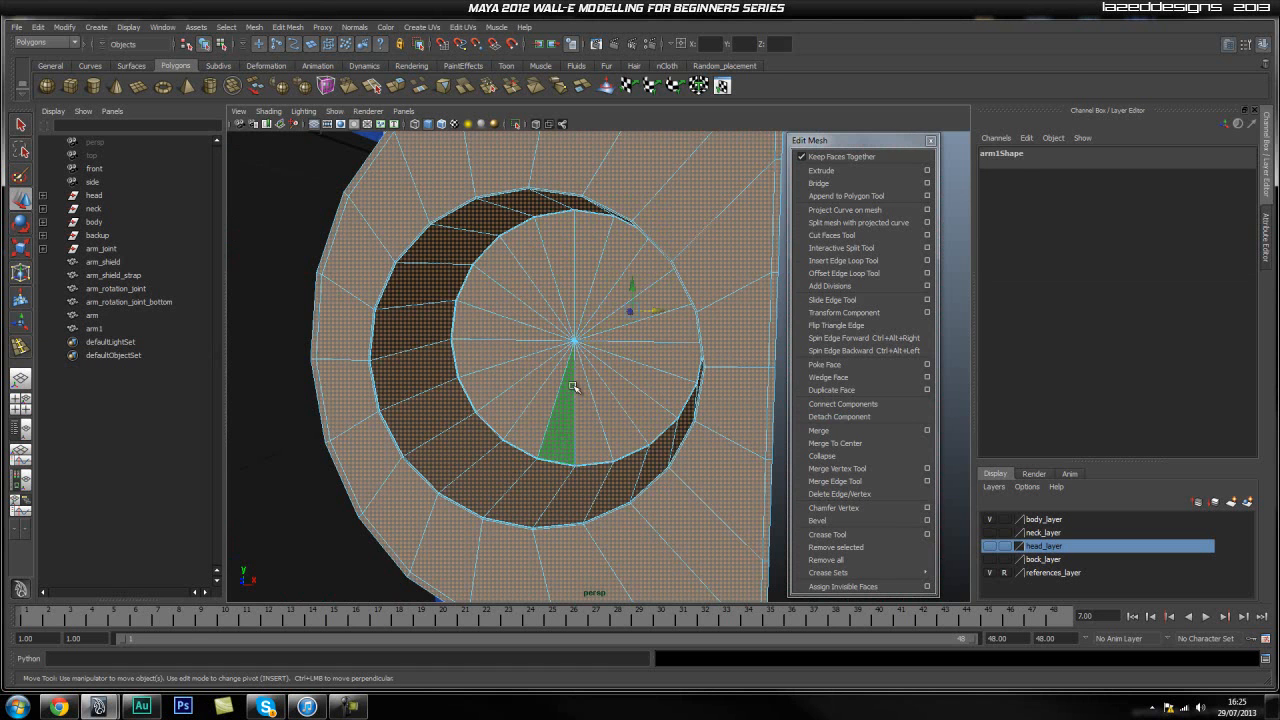
{"action": "left_click", "coordinate": [316, 187]}
Select all the triangular faces of the disc at the bottom of the duplicate arm's circular recess.
{"action": "left_click", "coordinate": [578, 343]}
{"action": "right_click_drag", "start_coordinate": [597, 350], "coordinate": [585, 405]}
{"action": "left_click", "coordinate": [585, 405]}
{"action": "left_click", "coordinate": [608, 398], "text": "shift"}
{"action": "key", "text": "q"}
{"action": "left_click", "coordinate": [654, 418], "text": "shift"}
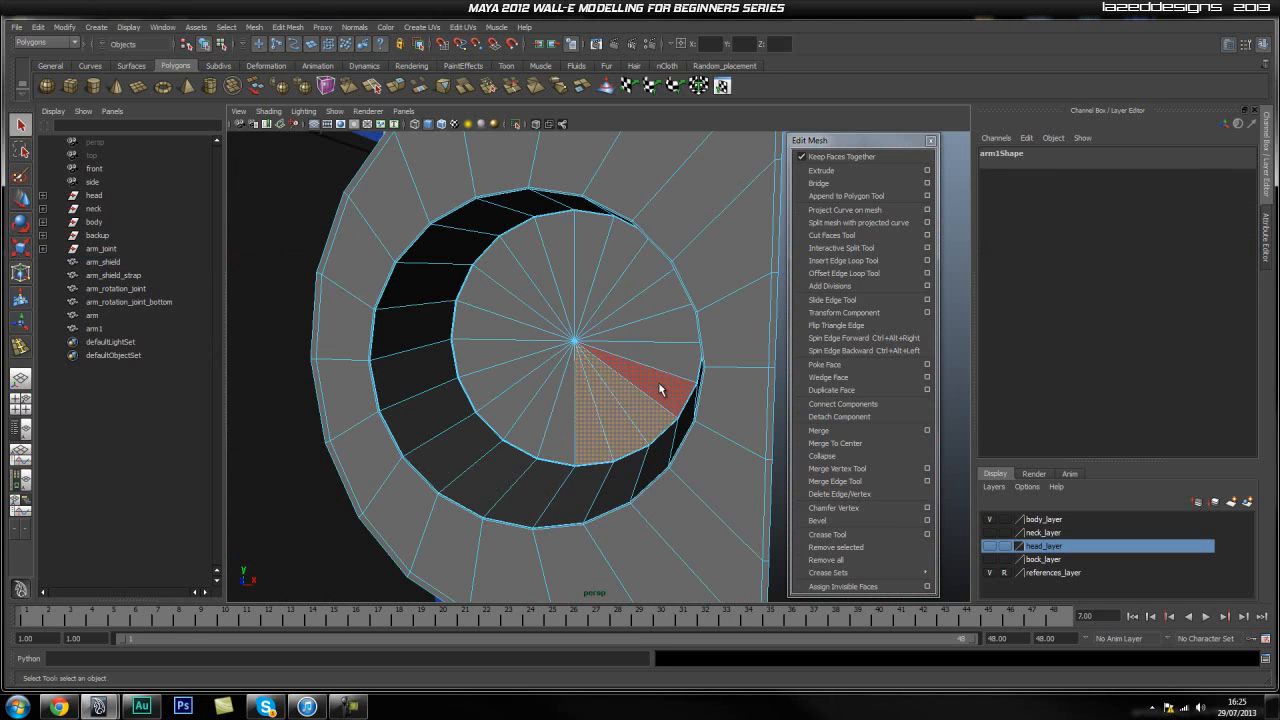
{"action": "left_click", "coordinate": [660, 385], "text": "shift"}
{"action": "left_click", "coordinate": [661, 354], "text": "shift"}
{"action": "left_click", "coordinate": [661, 334], "text": "shift"}
{"action": "left_click", "coordinate": [646, 300], "text": "shift"}
{"action": "left_click", "coordinate": [627, 281], "text": "shift"}
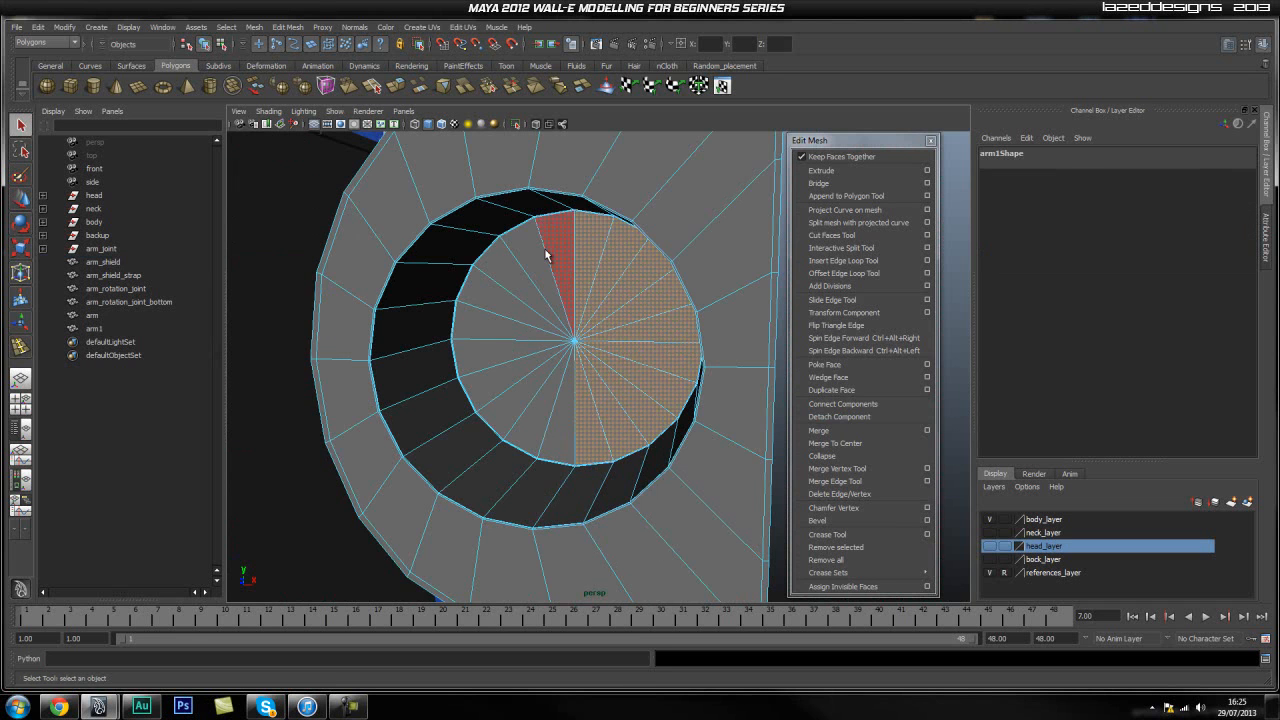
{"action": "left_click", "coordinate": [478, 330], "text": "shift"}
{"action": "left_click", "coordinate": [480, 356], "text": "shift"}
{"action": "left_click", "coordinate": [513, 411], "text": "shift"}
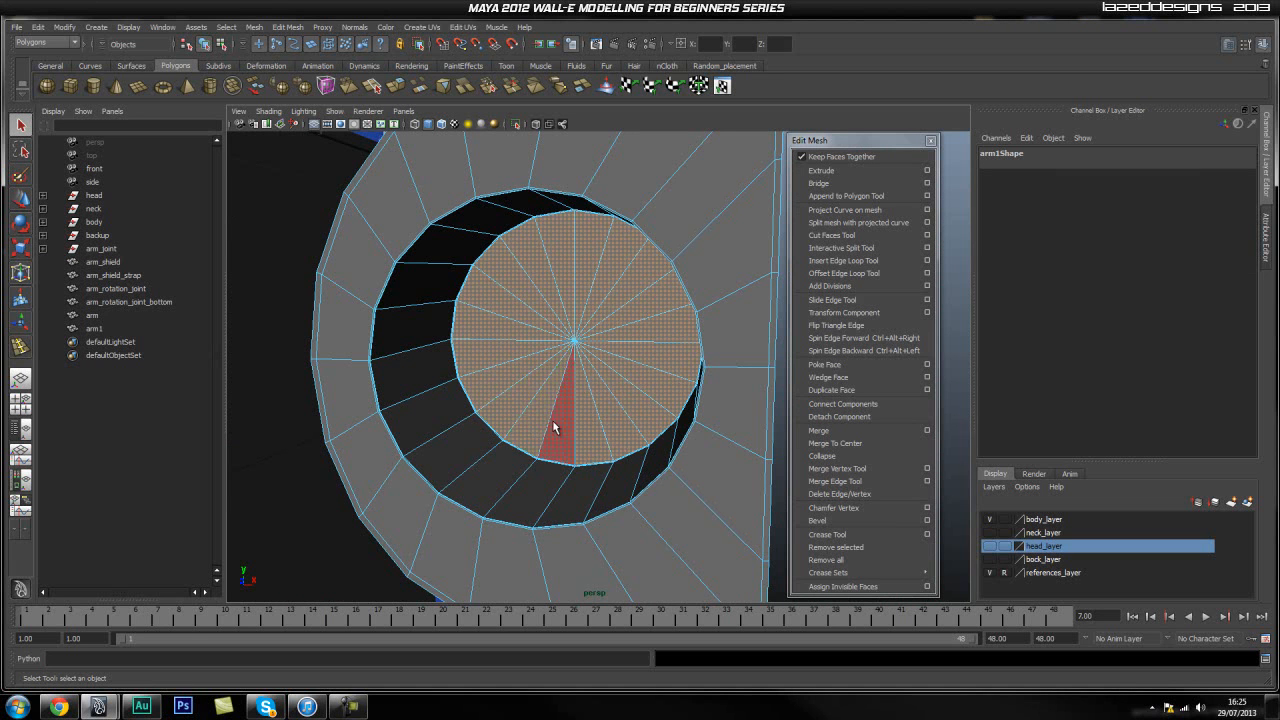
Extract the selected disc faces as a separate mesh and take that mesh out of the arm1 group.
{"action": "left_click", "coordinate": [254, 27]}
{"action": "left_click", "coordinate": [285, 71]}
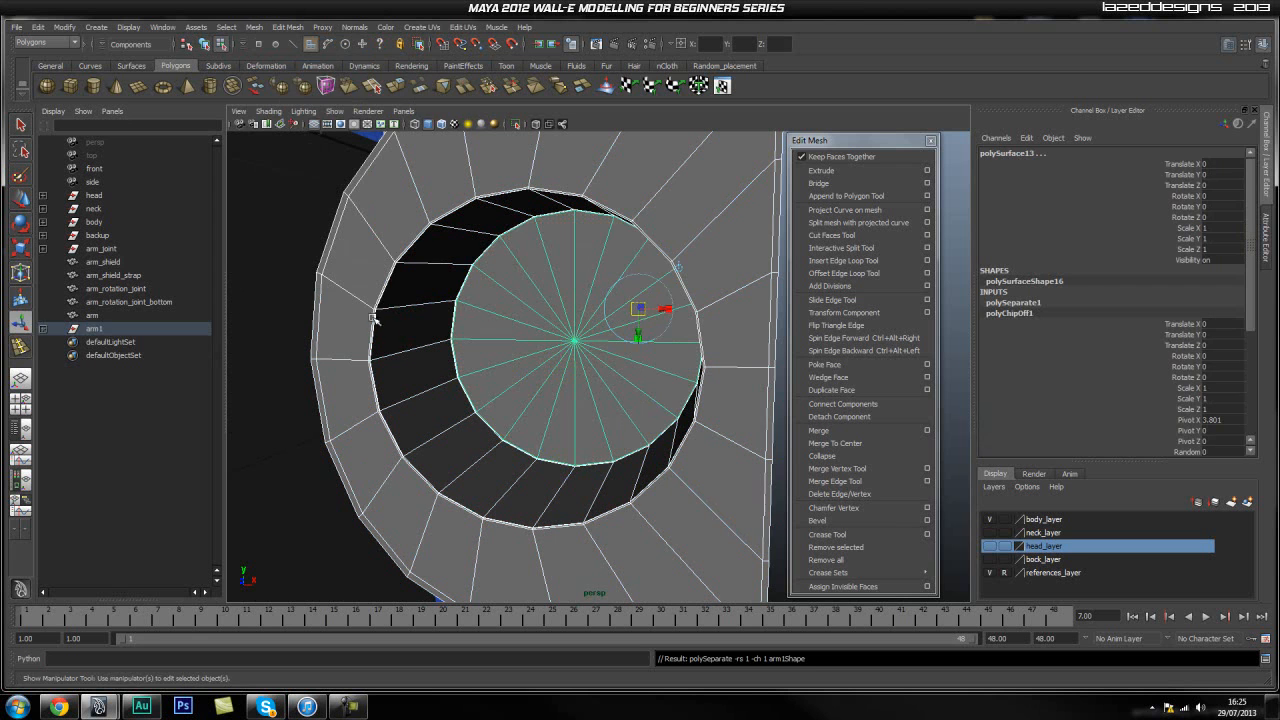
{"action": "left_click", "coordinate": [43, 329]}
{"action": "left_click", "coordinate": [122, 356]}
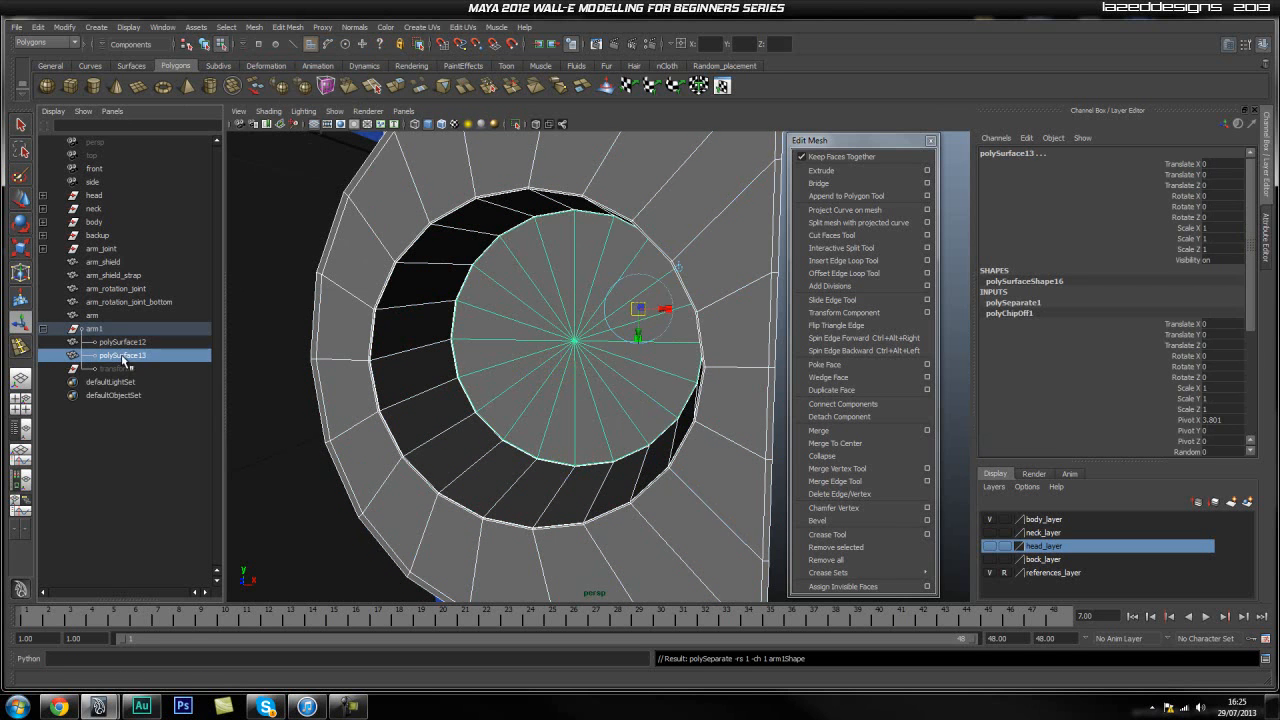
{"action": "middle_click_drag", "start_coordinate": [127, 361], "coordinate": [104, 354]}
Try to delete the arm1 group, and undo the deletion.
{"action": "left_click", "coordinate": [122, 330]}
{"action": "key", "text": "Delete"}
{"action": "key", "text": "ctrl+z"}
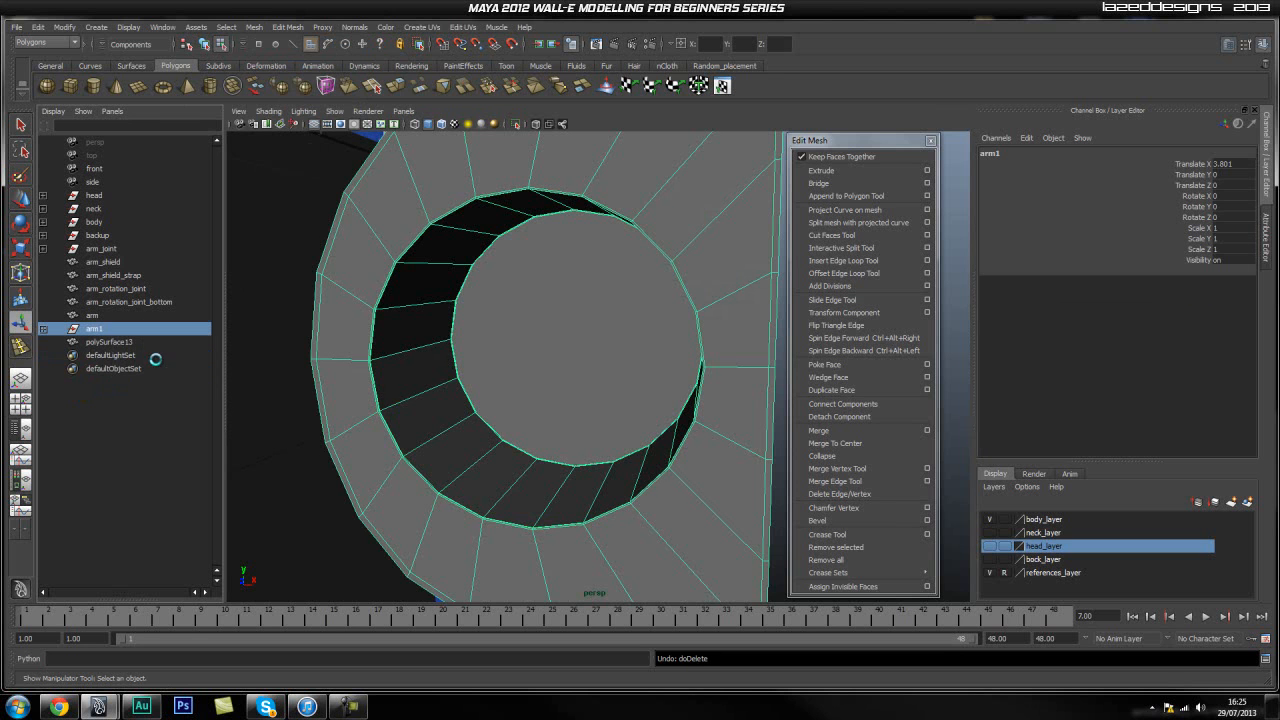
Delete the construction history of the arm1 group and the extracted disc.
{"action": "left_click", "coordinate": [113, 343], "text": "ctrl"}
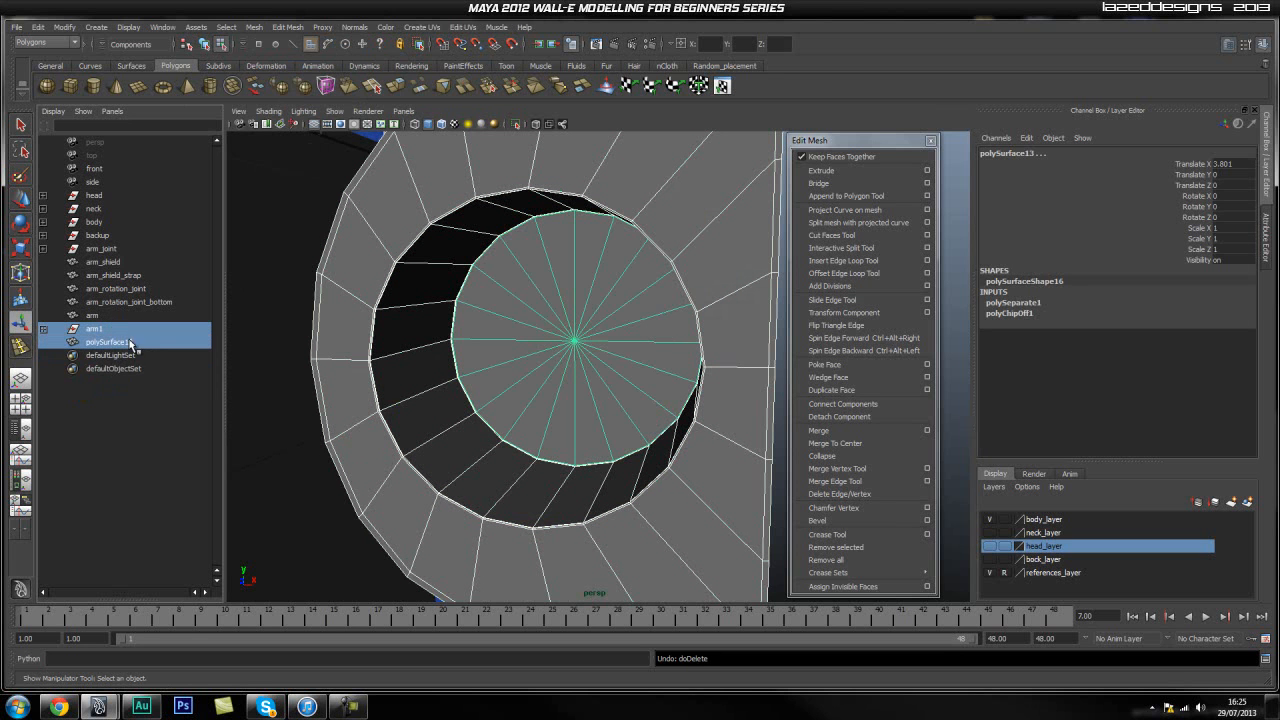
{"action": "left_click", "coordinate": [40, 27]}
{"action": "mouse_move", "coordinate": [125, 172]}
{"action": "left_click", "coordinate": [189, 183]}
{"action": "left_click", "coordinate": [80, 432]}
Delete the arm1 duplicate, keeping only the extracted disc.
{"action": "left_click", "coordinate": [110, 342]}
{"action": "left_click", "coordinate": [113, 329]}
{"action": "key", "text": "Delete"}
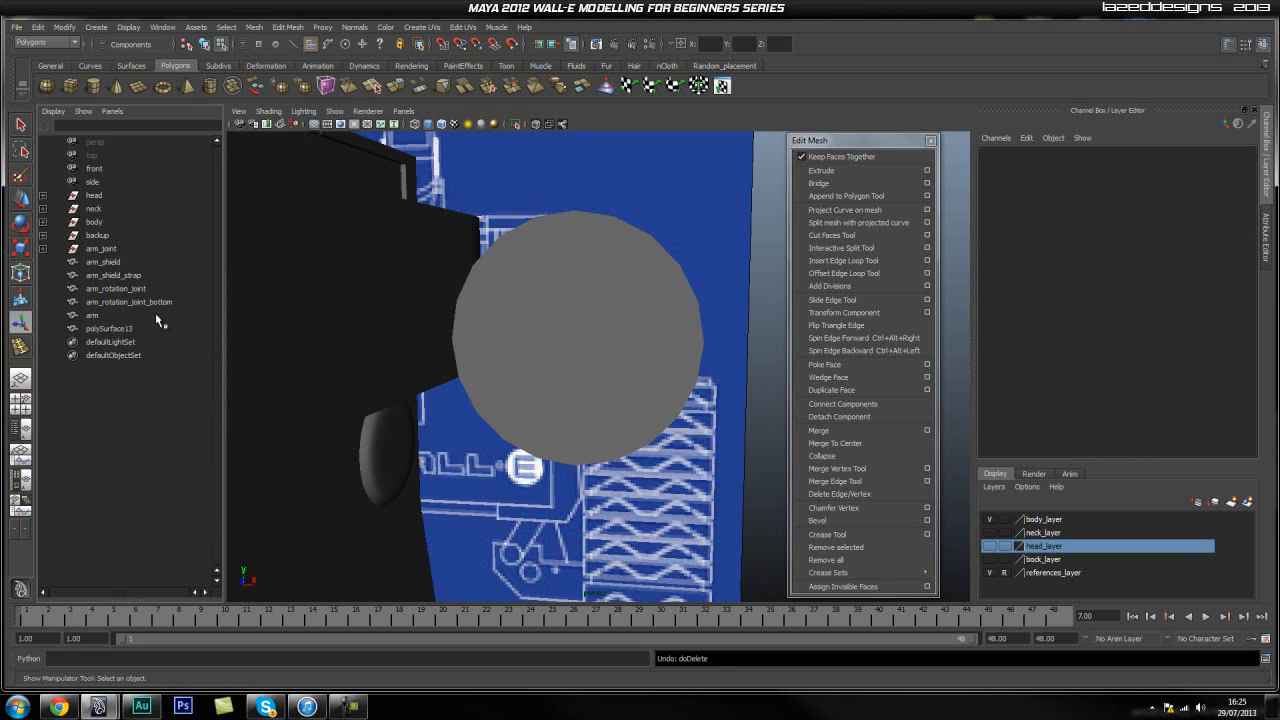
Extrude all faces of the disc and pull them straight outward to form a cylinder.
{"action": "left_click_drag", "start_coordinate": [500, 400], "coordinate": [474, 364], "text": "alt"}
{"action": "key", "text": "q"}
{"action": "right_click_drag", "start_coordinate": [473, 337], "coordinate": [505, 324]}
{"action": "left_click", "coordinate": [445, 308]}
{"action": "left_click", "coordinate": [821, 170]}
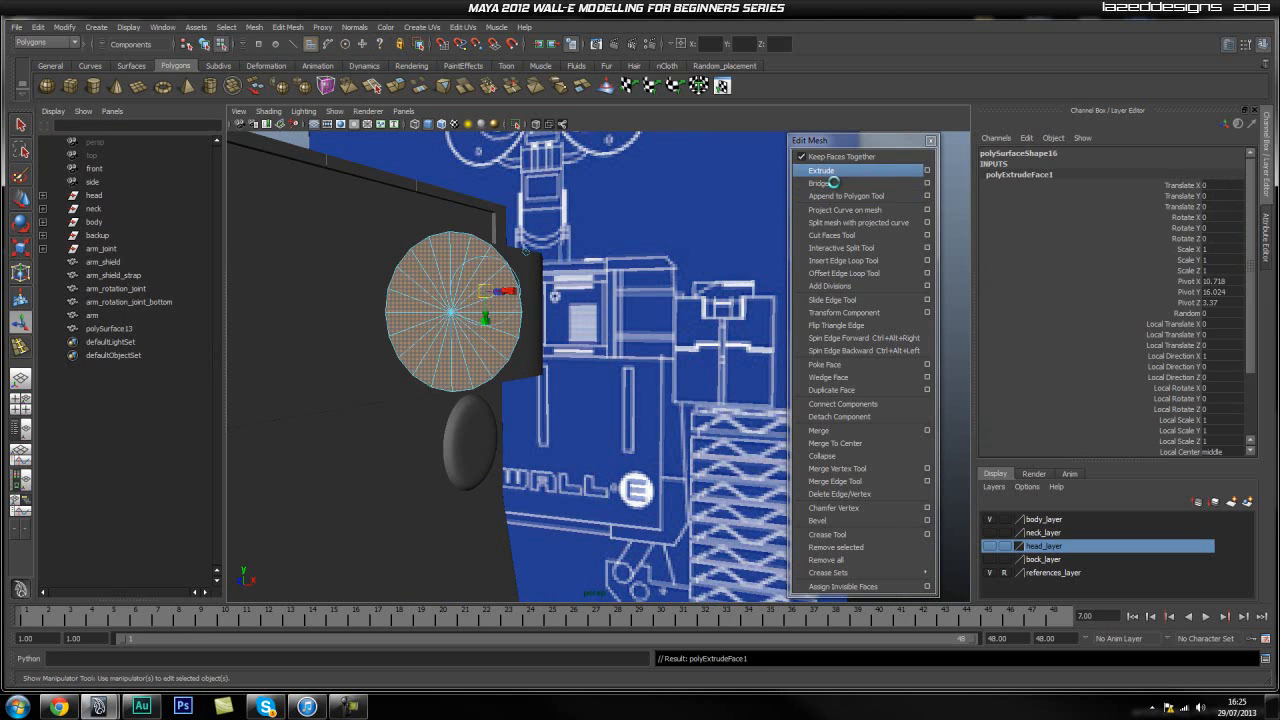
{"action": "left_click_drag", "start_coordinate": [567, 343], "coordinate": [543, 366], "text": "alt"}
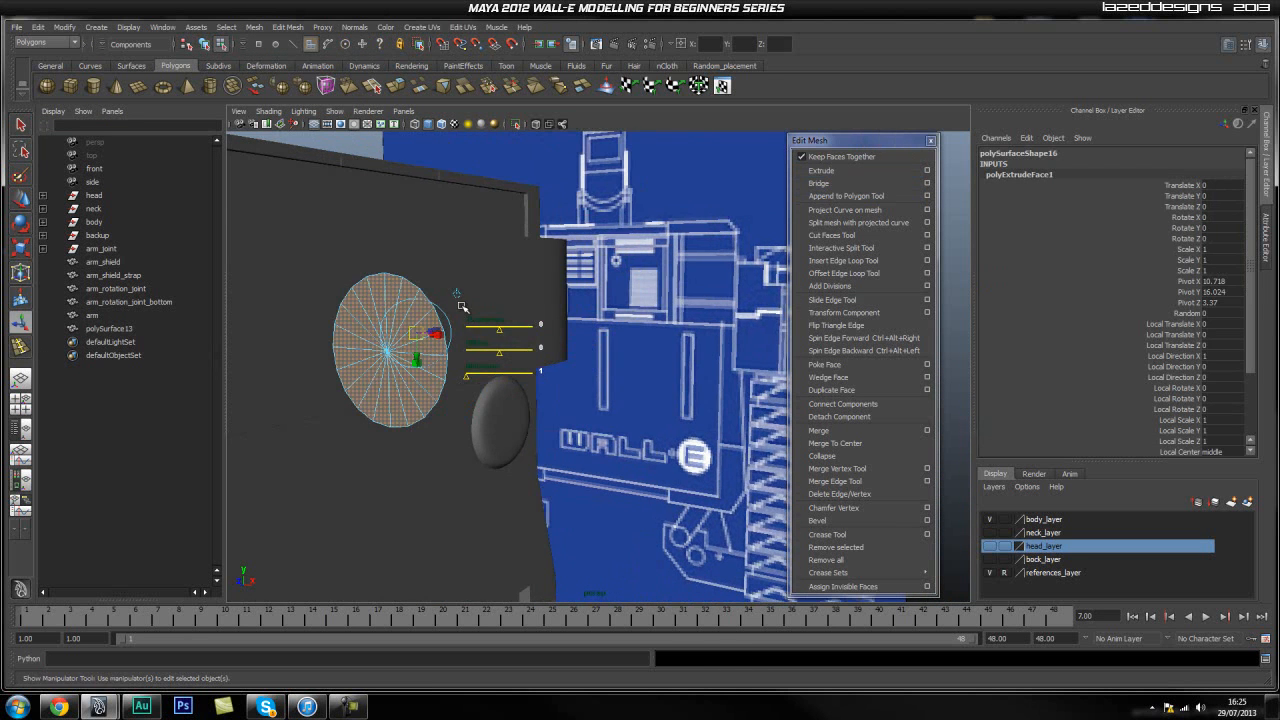
{"action": "key", "text": "w"}
{"action": "left_click_drag", "start_coordinate": [374, 362], "coordinate": [266, 405]}
{"action": "right_click_drag", "start_coordinate": [417, 450], "coordinate": [394, 457], "text": "alt"}
{"action": "middle_click_drag", "start_coordinate": [376, 457], "coordinate": [393, 451], "text": "alt"}
{"action": "left_click_drag", "start_coordinate": [490, 360], "coordinate": [459, 370]}
{"action": "left_click", "coordinate": [466, 448]}
Select the faces of the cylinder's front cap in the front view and extrude them again.
{"action": "left_click_drag", "start_coordinate": [466, 448], "coordinate": [585, 426], "text": "alt"}
{"action": "middle_click_drag", "start_coordinate": [585, 426], "coordinate": [593, 410], "text": "alt"}
{"action": "right_click_drag", "start_coordinate": [593, 410], "coordinate": [602, 400], "text": "alt"}
{"action": "middle_click_drag", "start_coordinate": [602, 400], "coordinate": [557, 417], "text": "alt"}
{"action": "key", "text": "space"}
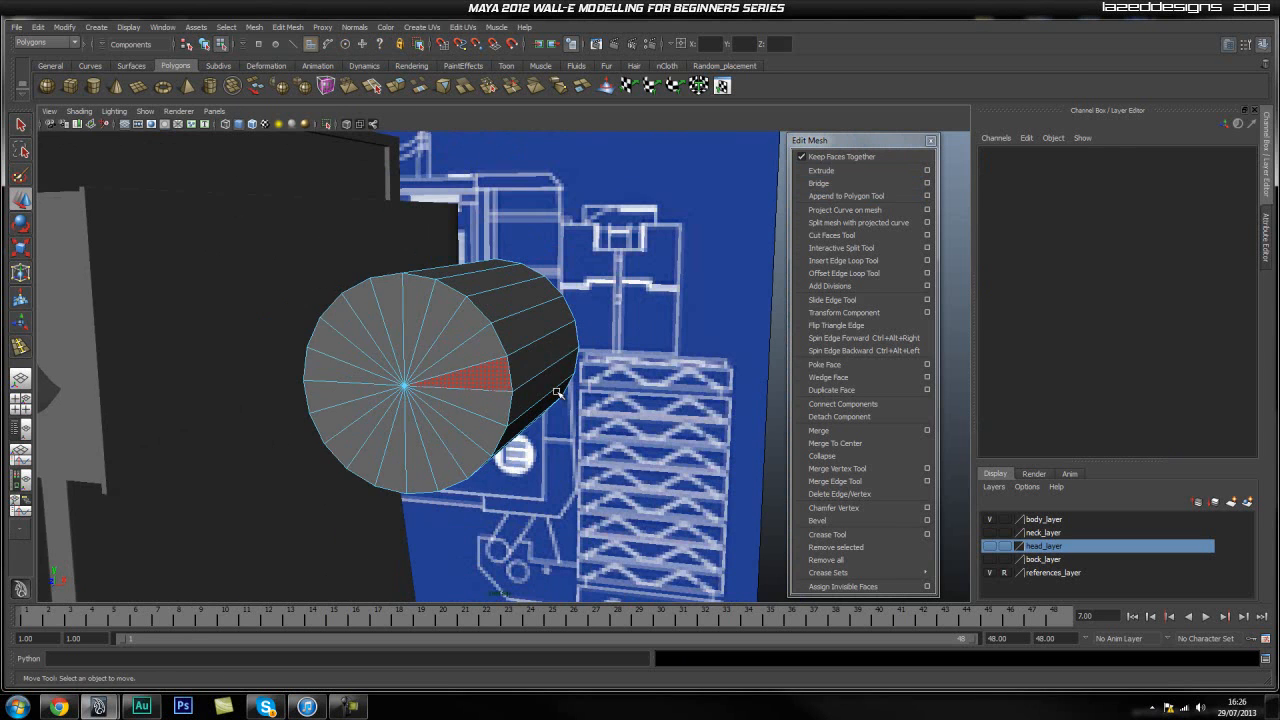
{"action": "double_click", "coordinate": [470, 377]}
{"action": "key", "text": "space"}
{"action": "left_click_drag", "start_coordinate": [454, 371], "coordinate": [454, 396]}
{"action": "left_click", "coordinate": [671, 385]}
{"action": "right_click_drag", "start_coordinate": [671, 385], "coordinate": [622, 391], "text": "alt"}
{"action": "middle_click_drag", "start_coordinate": [622, 391], "coordinate": [538, 393], "text": "alt"}
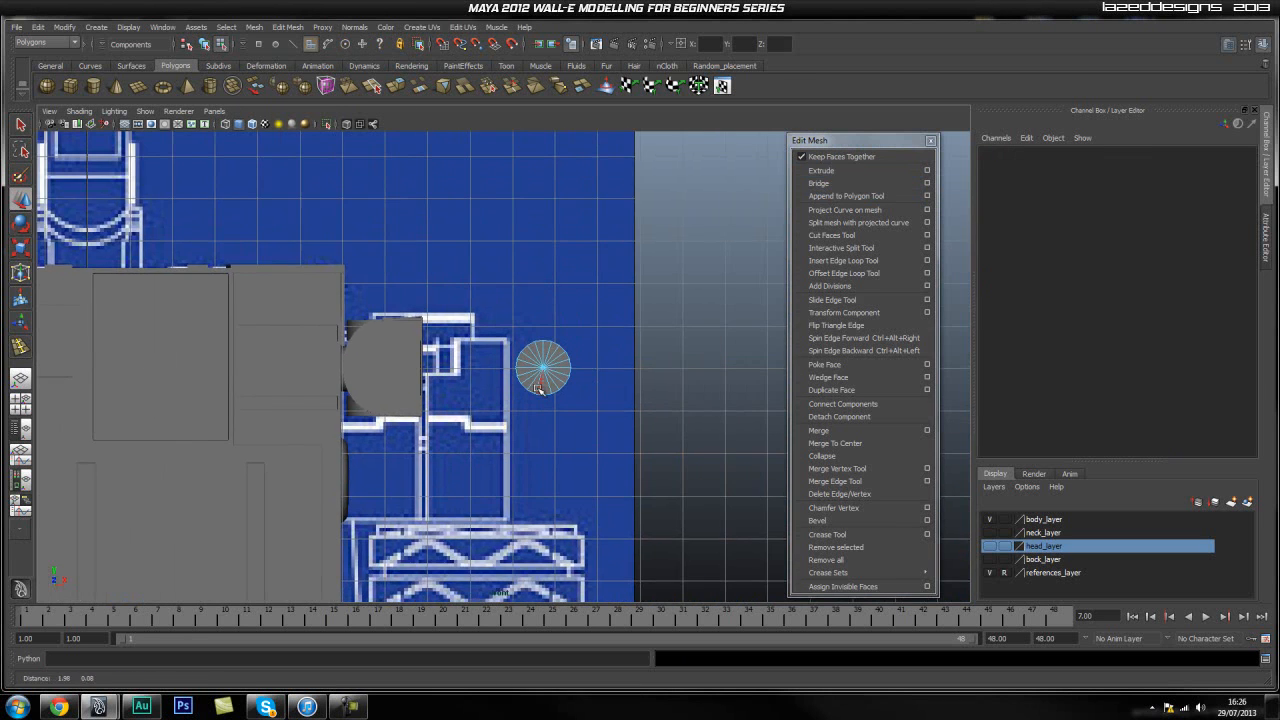
{"action": "right_click_drag", "start_coordinate": [458, 386], "coordinate": [554, 376], "text": "alt"}
{"action": "middle_click_drag", "start_coordinate": [532, 380], "coordinate": [486, 373], "text": "alt"}
{"action": "right_click_drag", "start_coordinate": [632, 386], "coordinate": [726, 387], "text": "alt"}
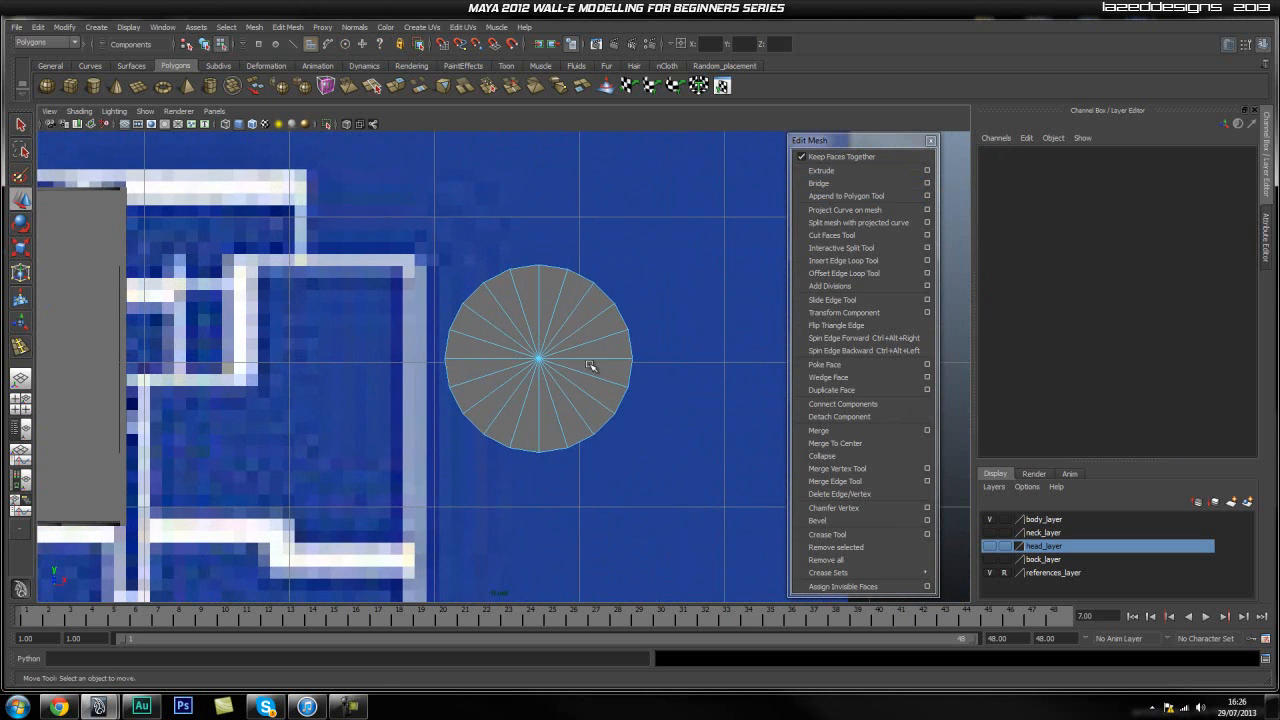
{"action": "double_click", "coordinate": [523, 398]}
{"action": "left_click", "coordinate": [838, 171]}
Try to scale the extruded cap faces slightly inward, and undo the scaling.
{"action": "right_click_drag", "start_coordinate": [526, 366], "coordinate": [665, 361], "text": "alt"}
{"action": "key", "text": "r"}
{"action": "left_click_drag", "start_coordinate": [567, 355], "coordinate": [561, 359]}
{"action": "right_click_drag", "start_coordinate": [559, 358], "coordinate": [580, 320], "text": "alt"}
{"action": "middle_click_drag", "start_coordinate": [580, 320], "coordinate": [533, 345], "text": "alt"}
{"action": "key", "text": "space"}
{"action": "left_click_drag", "start_coordinate": [543, 331], "coordinate": [544, 290]}
{"action": "right_click_drag", "start_coordinate": [440, 372], "coordinate": [562, 382], "text": "alt"}
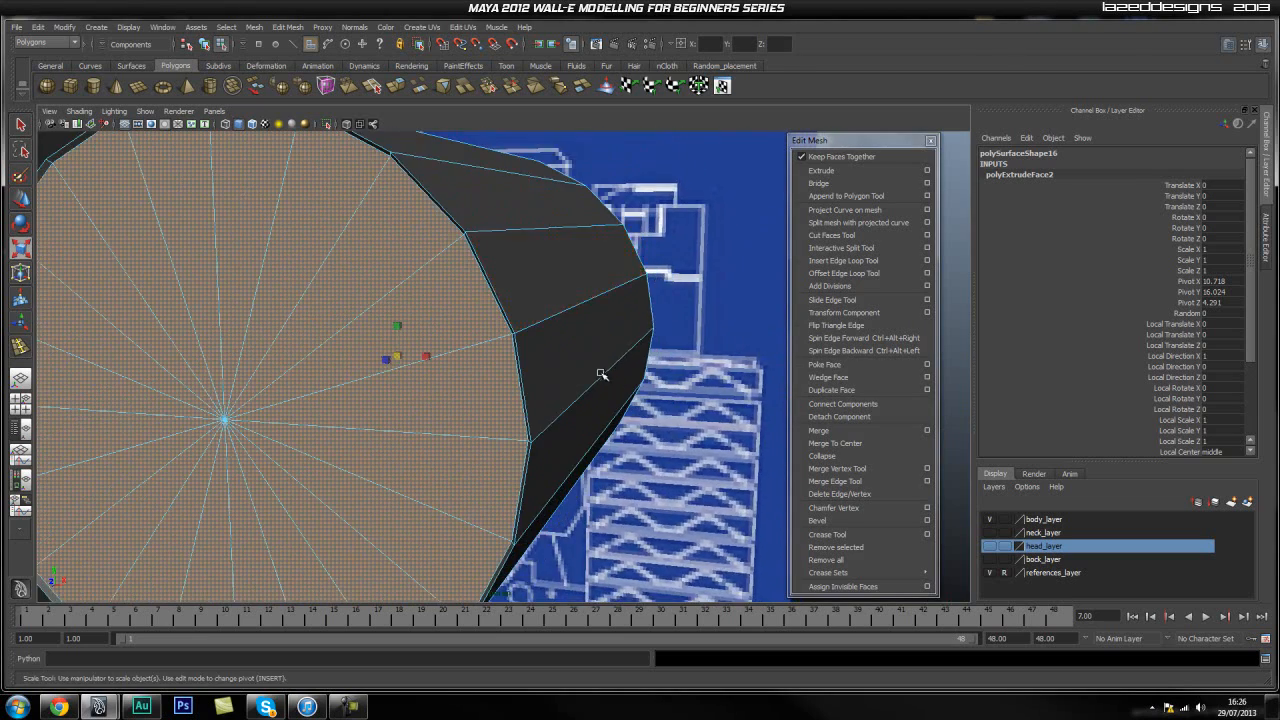
{"action": "left_click_drag", "start_coordinate": [558, 395], "coordinate": [569, 389], "text": "alt"}
{"action": "middle_click_drag", "start_coordinate": [661, 341], "coordinate": [595, 340], "text": "alt"}
{"action": "right_click_drag", "start_coordinate": [595, 340], "coordinate": [674, 340], "text": "alt"}
{"action": "key", "text": "ctrl+z"}
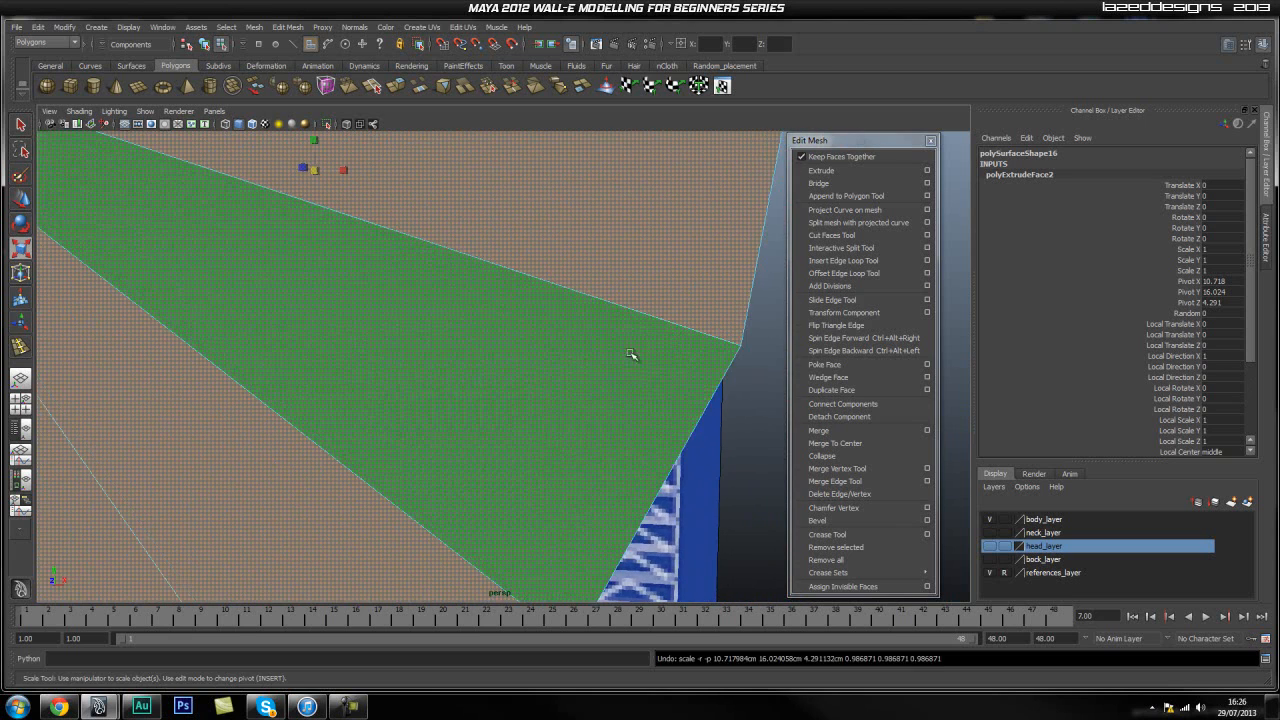
Set the cap extrusion's Offset to 0.01 to form a thin border ring inside the rim.
{"action": "key", "text": "bracketleft"}
{"action": "scroll", "coordinate": [1226, 446], "scroll_direction": "down", "scroll_amount": 4}
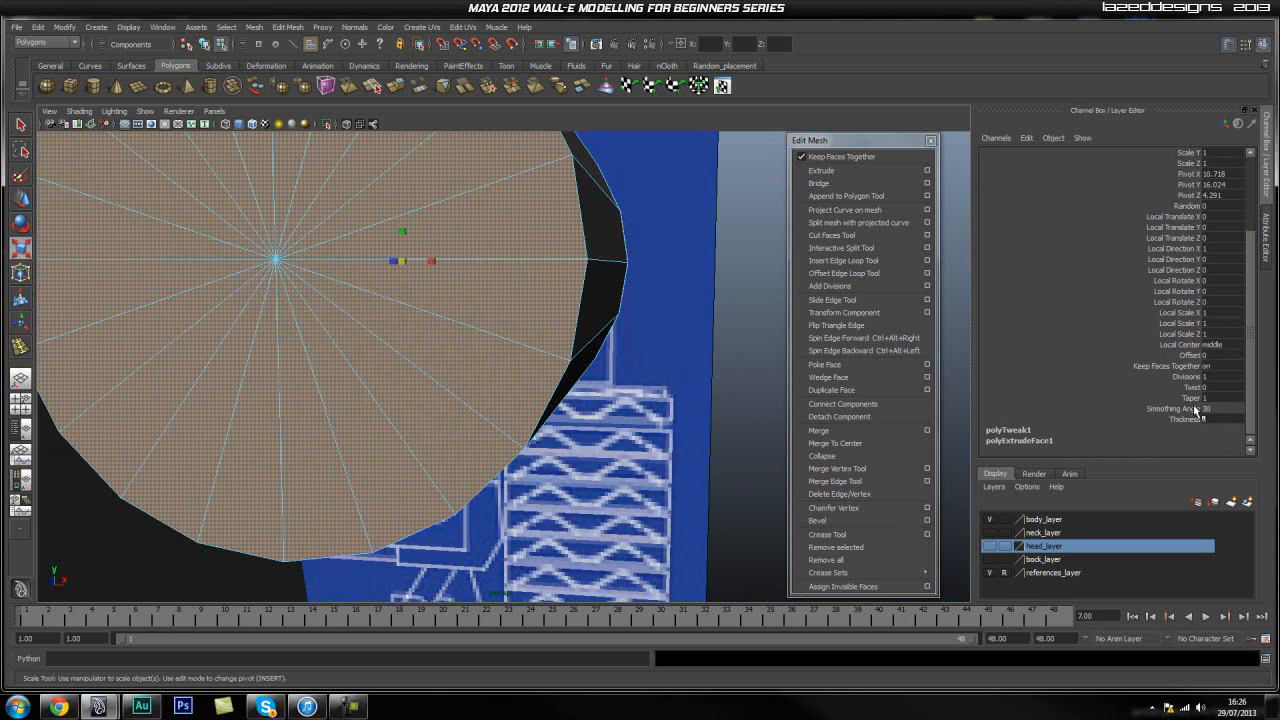
{"action": "double_click", "coordinate": [1203, 355]}
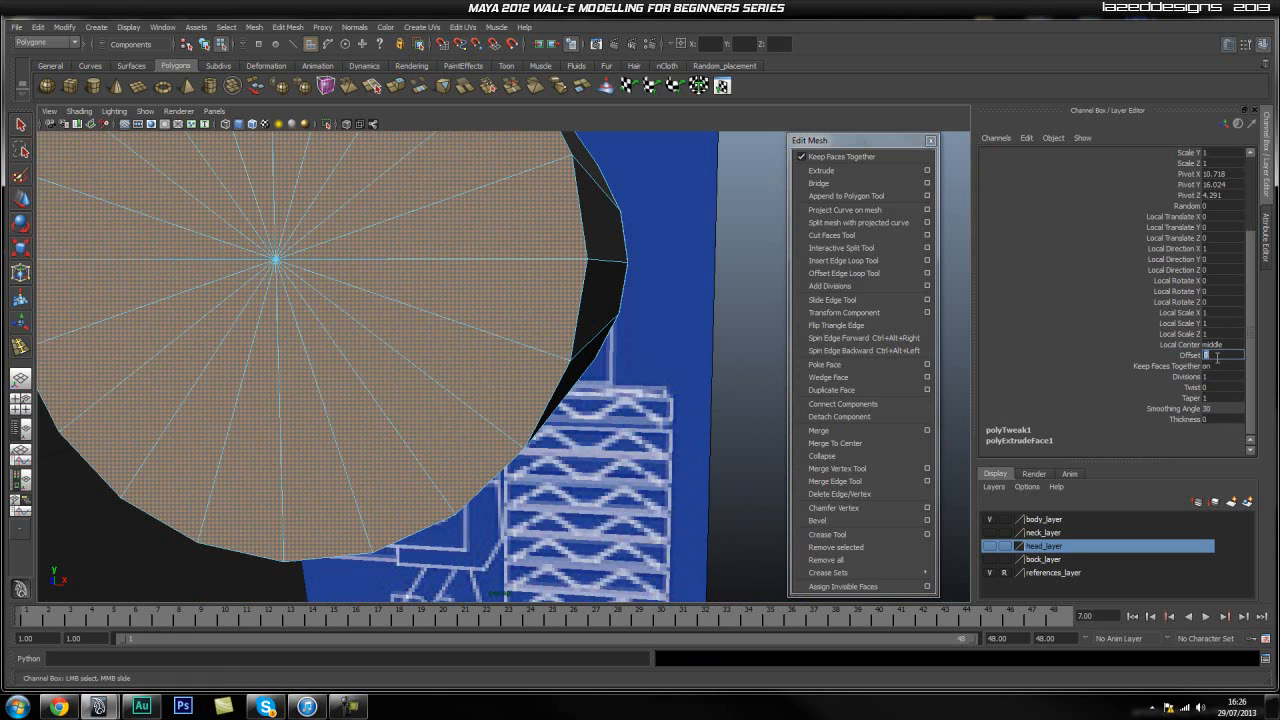
{"action": "type", "text": "0.02"}
{"action": "key", "text": "Return"}
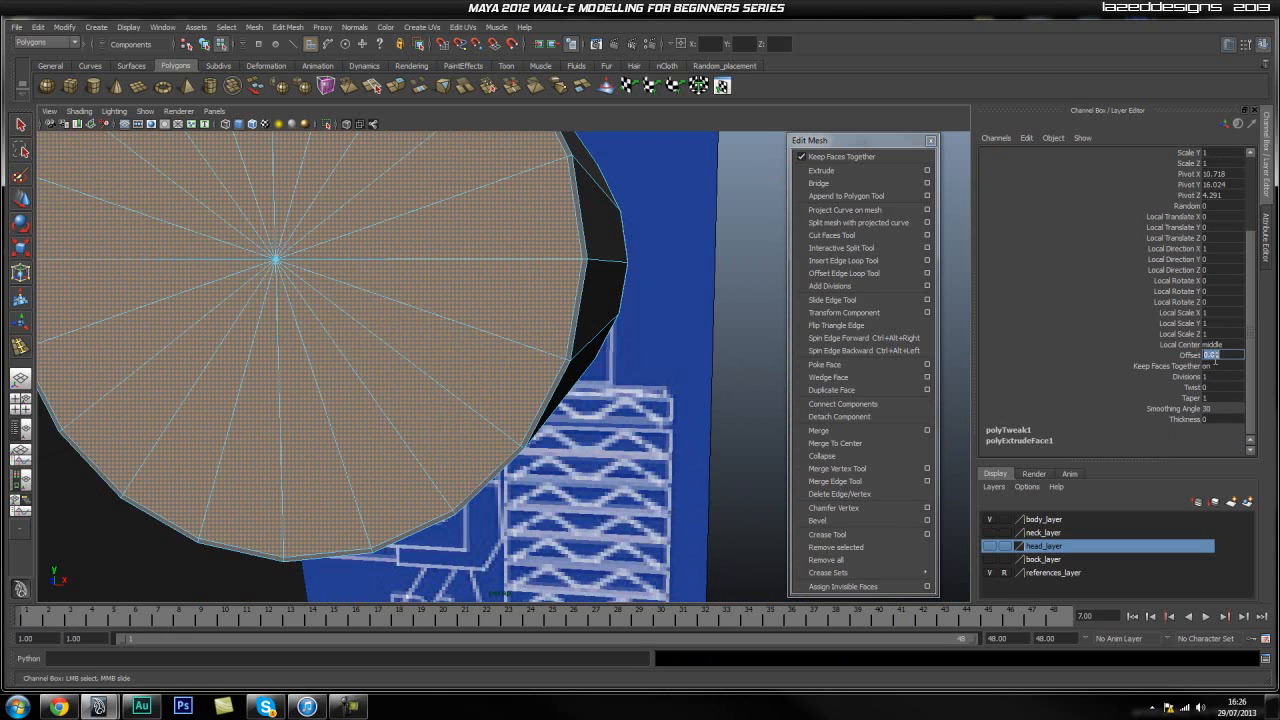
Insert two edge loops around the cylinder's side, including one close to the front rim.
{"action": "left_click_drag", "start_coordinate": [539, 315], "coordinate": [555, 385], "text": "alt"}
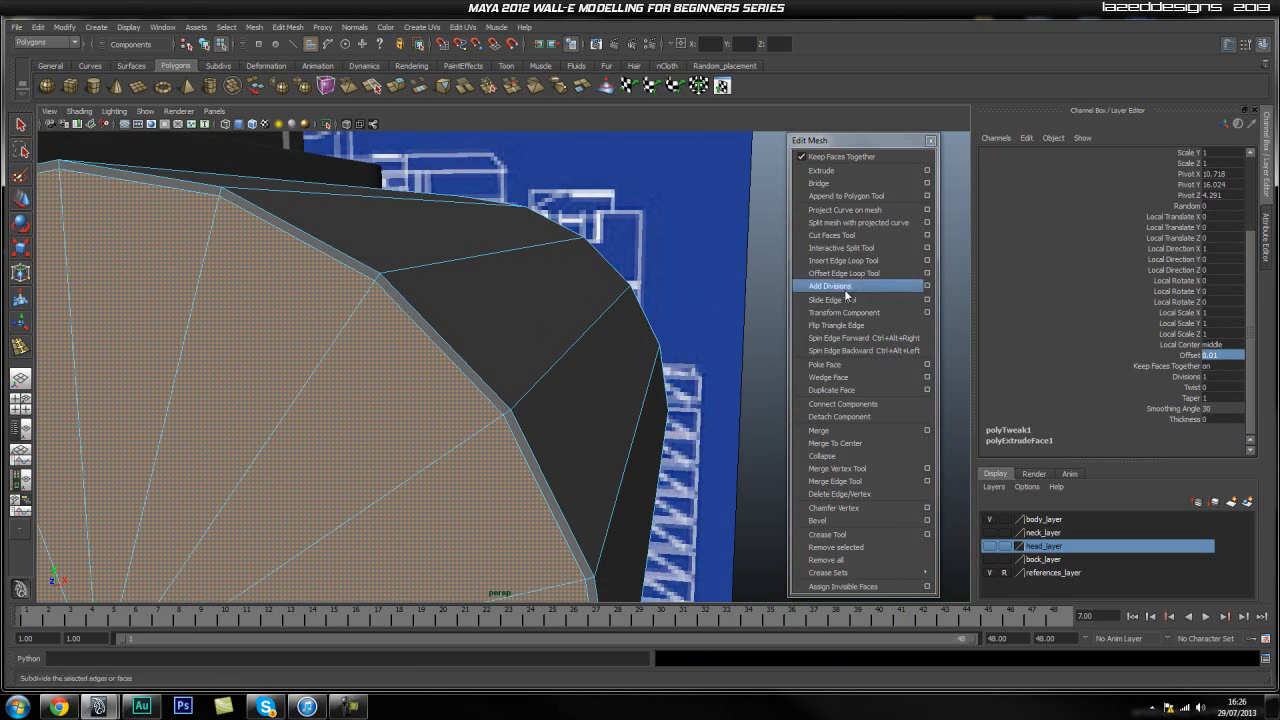
{"action": "left_click", "coordinate": [843, 260]}
{"action": "left_click_drag", "start_coordinate": [531, 404], "coordinate": [641, 315]}
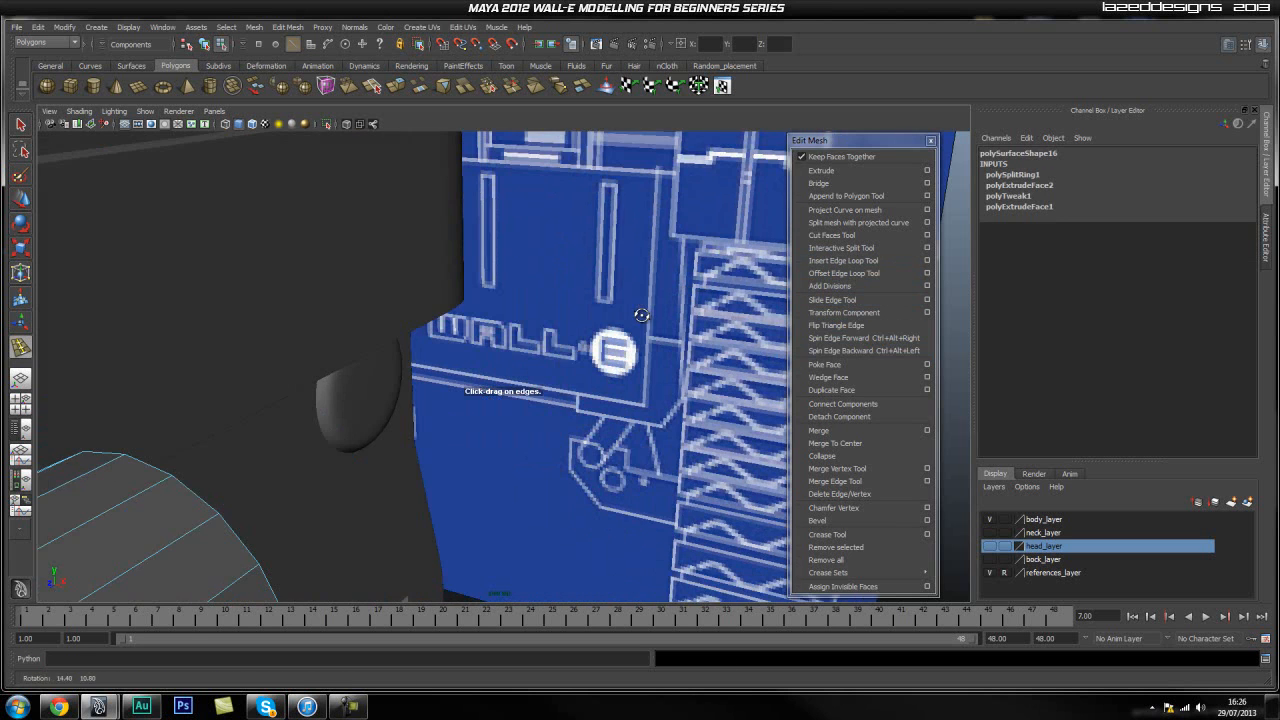
{"action": "left_click_drag", "start_coordinate": [198, 418], "coordinate": [320, 338], "text": "alt"}
{"action": "left_click_drag", "start_coordinate": [320, 338], "coordinate": [246, 374], "text": "alt"}
Select the side edge loop next to the front rim and move it along the cylinder's axis.
{"action": "key", "text": "q"}
{"action": "right_click_drag", "start_coordinate": [235, 364], "coordinate": [231, 347]}
{"action": "double_click", "coordinate": [236, 359]}
{"action": "scroll", "coordinate": [292, 386], "scroll_direction": "down", "scroll_amount": 5}
{"action": "middle_click_drag", "start_coordinate": [292, 386], "coordinate": [310, 367], "text": "alt"}
{"action": "key", "text": "w"}
{"action": "right_click_drag", "start_coordinate": [252, 382], "coordinate": [402, 370], "text": "alt"}
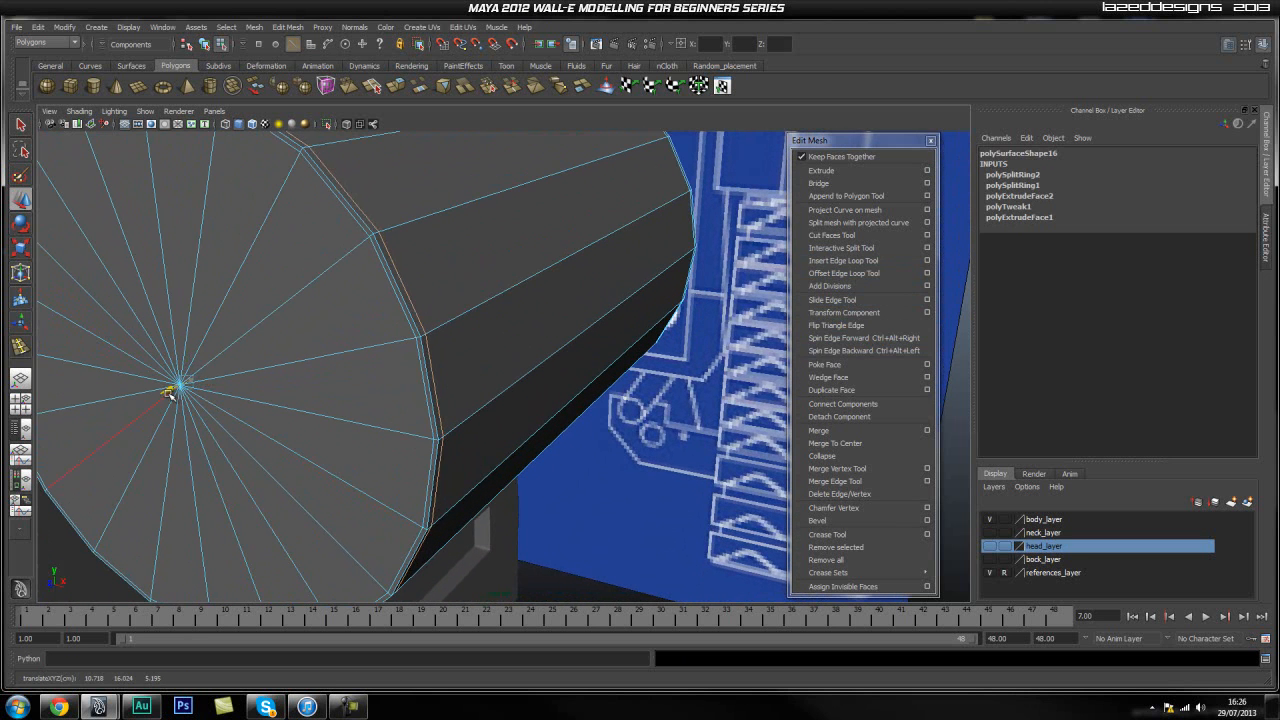
{"action": "left_click", "coordinate": [610, 441]}
Return the cylinder to object selection and examine the edge spacing around its front rim.
{"action": "scroll", "coordinate": [598, 443], "scroll_direction": "down", "scroll_amount": 6}
{"action": "left_click_drag", "start_coordinate": [305, 485], "coordinate": [403, 443], "text": "alt"}
{"action": "key", "text": "q"}
{"action": "right_click_drag", "start_coordinate": [514, 300], "coordinate": [541, 277]}
{"action": "left_click_drag", "start_coordinate": [654, 419], "coordinate": [527, 376], "text": "alt"}
{"action": "left_click", "coordinate": [527, 376]}
{"action": "right_click_drag", "start_coordinate": [572, 372], "coordinate": [760, 308], "text": "alt"}
{"action": "left_click_drag", "start_coordinate": [634, 303], "coordinate": [571, 320], "text": "alt"}
{"action": "right_click_drag", "start_coordinate": [571, 320], "coordinate": [720, 285], "text": "alt"}
{"action": "middle_click_drag", "start_coordinate": [720, 285], "coordinate": [598, 335], "text": "alt"}
{"action": "key", "text": "1"}
{"action": "right_click_drag", "start_coordinate": [390, 366], "coordinate": [477, 366], "text": "alt"}
{"action": "middle_click_drag", "start_coordinate": [498, 323], "coordinate": [490, 350], "text": "alt"}
{"action": "right_click", "coordinate": [445, 355]}
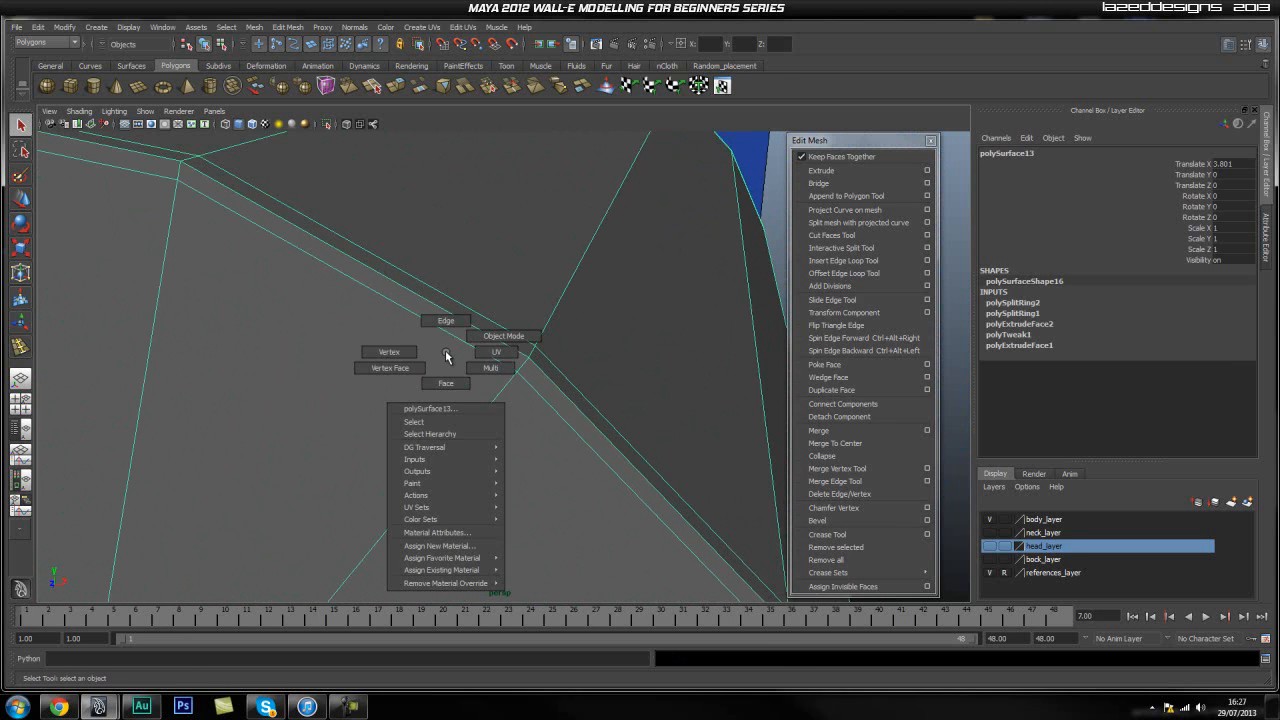
{"action": "left_click_drag", "start_coordinate": [476, 314], "coordinate": [453, 326], "text": "alt"}
{"action": "right_click_drag", "start_coordinate": [454, 326], "coordinate": [264, 394], "text": "alt"}
{"action": "left_click_drag", "start_coordinate": [470, 320], "coordinate": [305, 334], "text": "alt"}
{"action": "middle_click_drag", "start_coordinate": [305, 334], "coordinate": [398, 258], "text": "alt"}
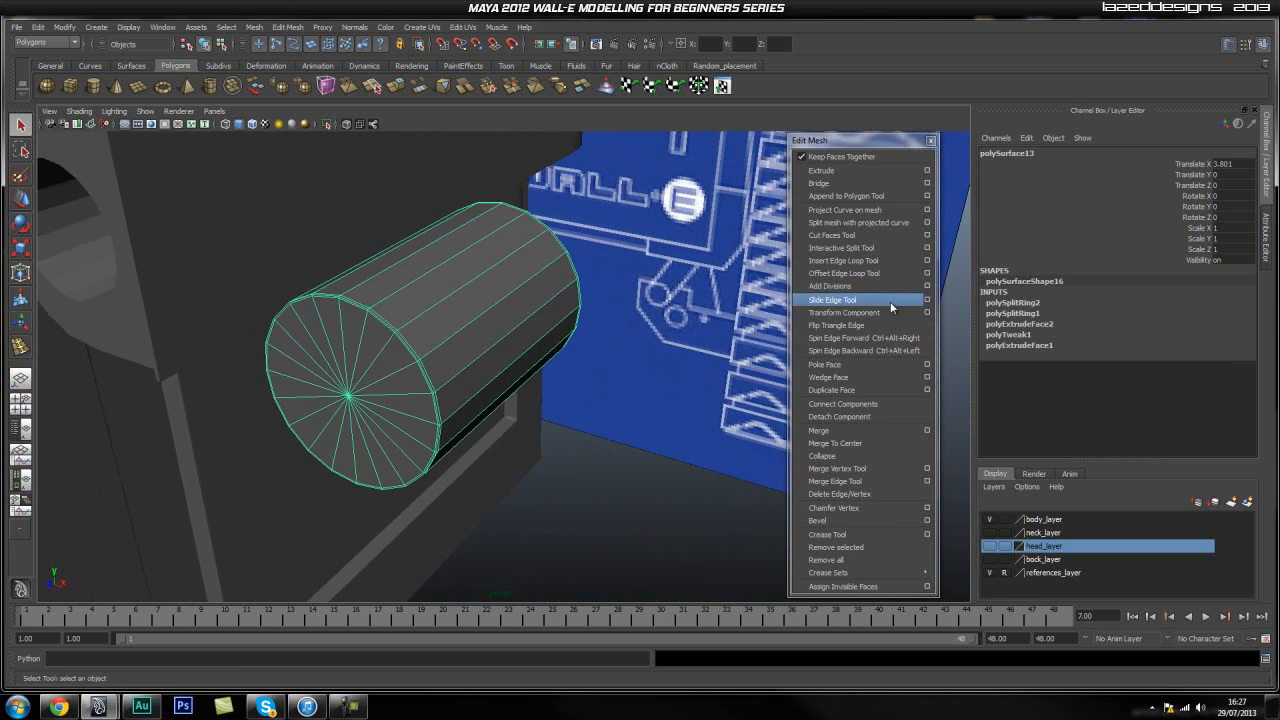
Reselect the side edge loop beside the front rim, shift it slightly closer to the rim, and return to object selection.
{"action": "scroll", "coordinate": [400, 337], "scroll_direction": "up", "scroll_amount": 3}
{"action": "middle_click_drag", "start_coordinate": [262, 303], "coordinate": [381, 317], "text": "alt"}
{"action": "right_click_drag", "start_coordinate": [381, 317], "coordinate": [655, 254], "text": "alt"}
{"action": "right_click", "coordinate": [540, 228]}
{"action": "right_click_drag", "start_coordinate": [548, 214], "coordinate": [548, 221]}
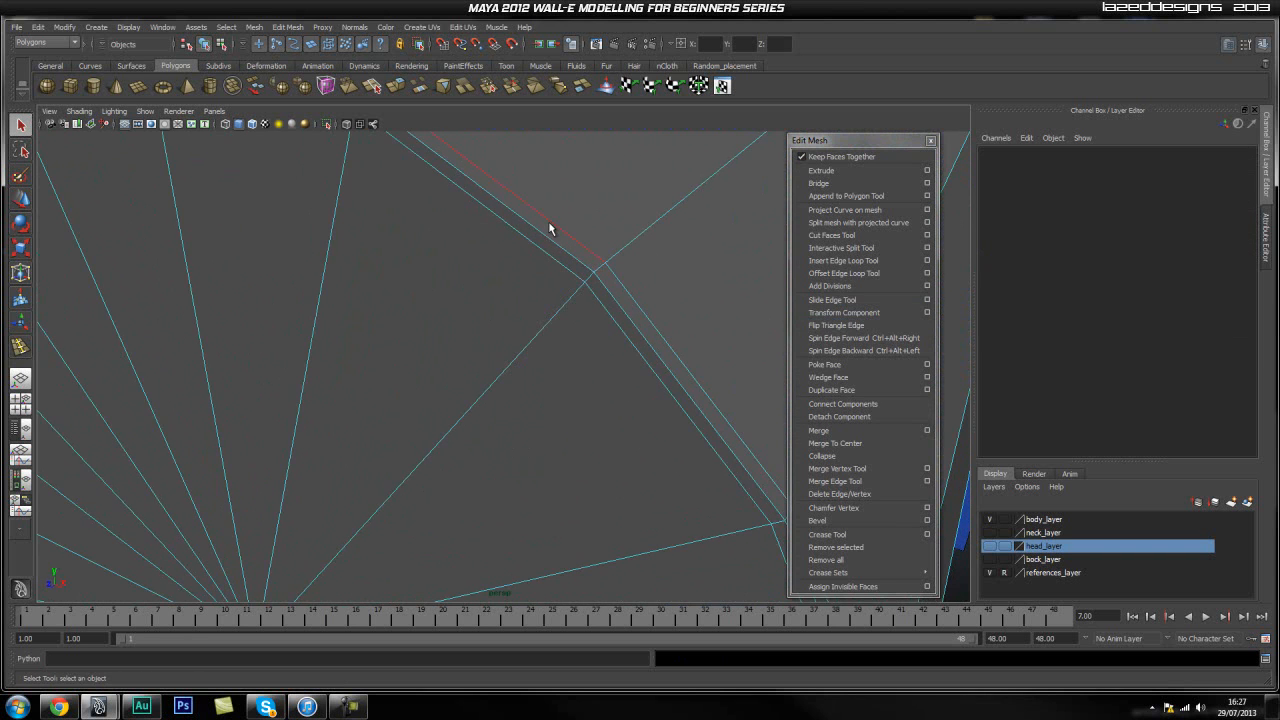
{"action": "double_click", "coordinate": [548, 221]}
{"action": "scroll", "coordinate": [504, 302], "scroll_direction": "down", "scroll_amount": 5}
{"action": "key", "text": "w"}
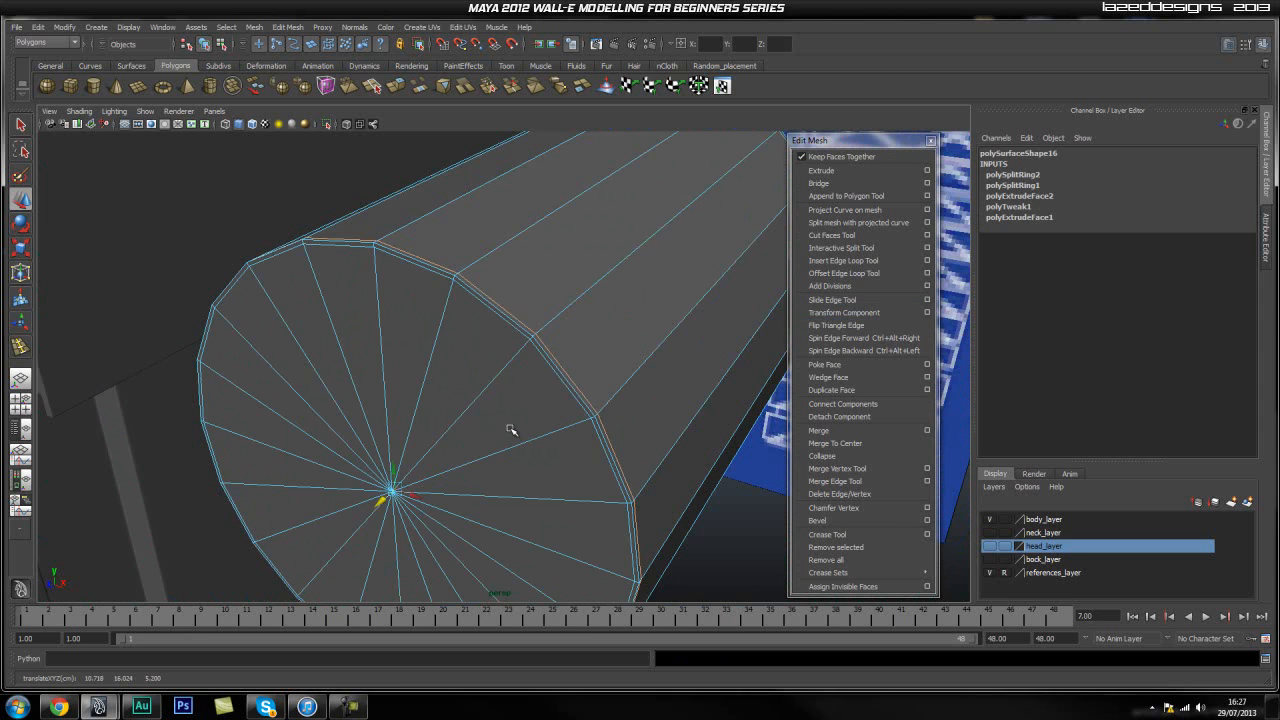
{"action": "key", "text": "F8"}
{"action": "left_click", "coordinate": [757, 509]}
Select the inner edge loop on the cylinder's front cap, scale it to adjust its spacing from the rim, and return to object selection.
{"action": "scroll", "coordinate": [757, 509], "scroll_direction": "down", "scroll_amount": 5}
{"action": "left_click_drag", "start_coordinate": [594, 517], "coordinate": [508, 466], "text": "alt"}
{"action": "left_click", "coordinate": [505, 462]}
{"action": "right_click_drag", "start_coordinate": [429, 466], "coordinate": [690, 366], "text": "alt"}
{"action": "key", "text": "1"}
{"action": "middle_click_drag", "start_coordinate": [730, 327], "coordinate": [600, 397], "text": "alt"}
{"action": "right_click_drag", "start_coordinate": [600, 397], "coordinate": [629, 394], "text": "alt"}
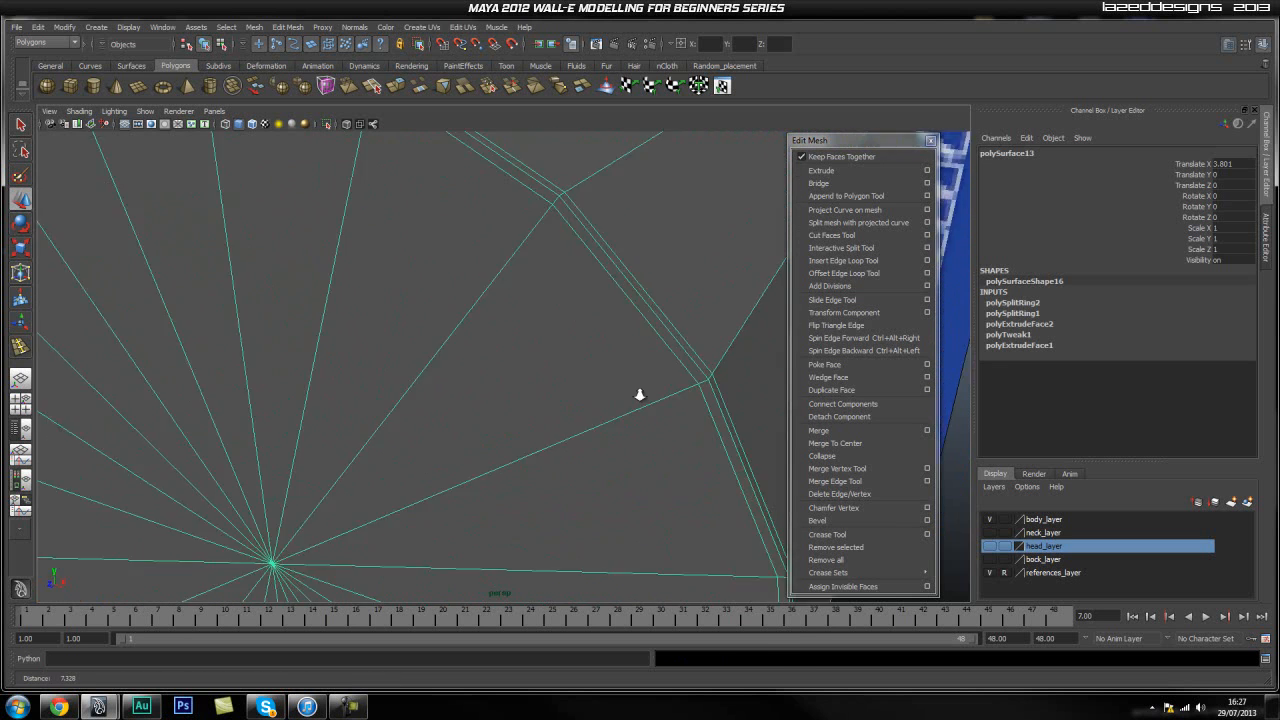
{"action": "right_click_drag", "start_coordinate": [650, 330], "coordinate": [654, 303]}
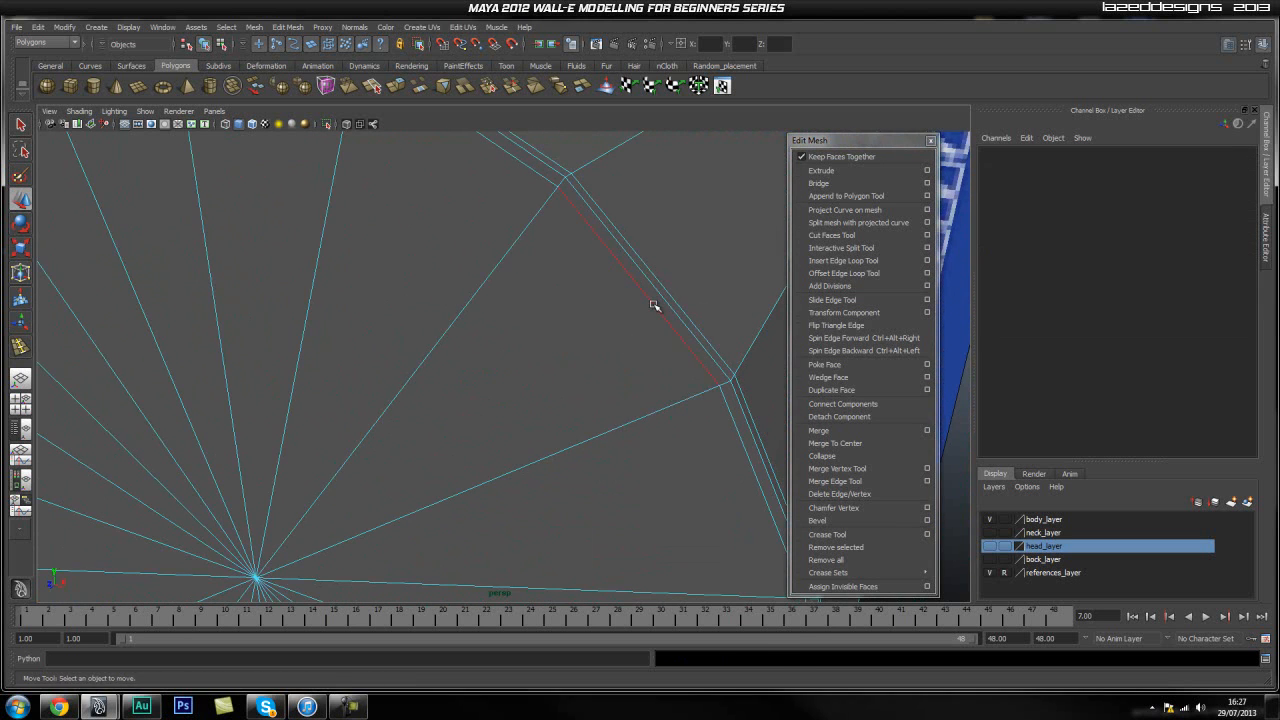
{"action": "double_click", "coordinate": [653, 308]}
{"action": "key", "text": "f"}
{"action": "key", "text": "r"}
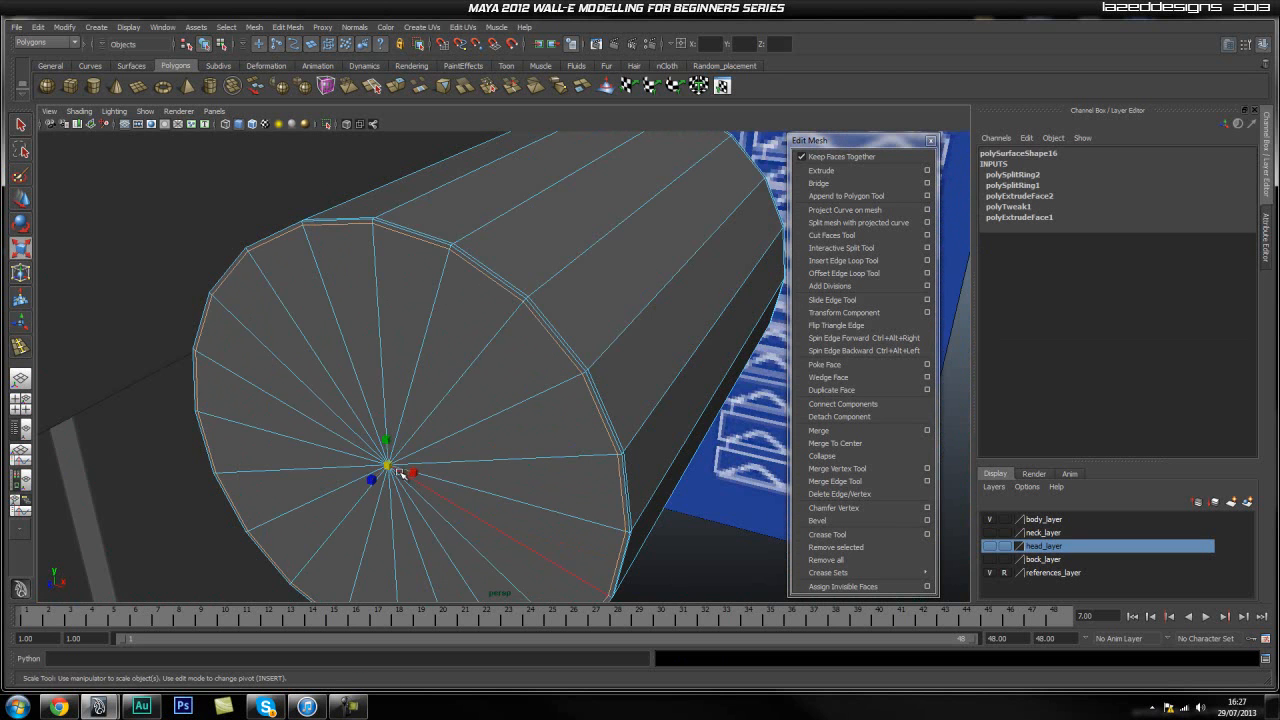
{"action": "right_click_drag", "start_coordinate": [385, 467], "coordinate": [651, 351], "text": "alt"}
{"action": "key", "text": "q"}
{"action": "key", "text": "f"}
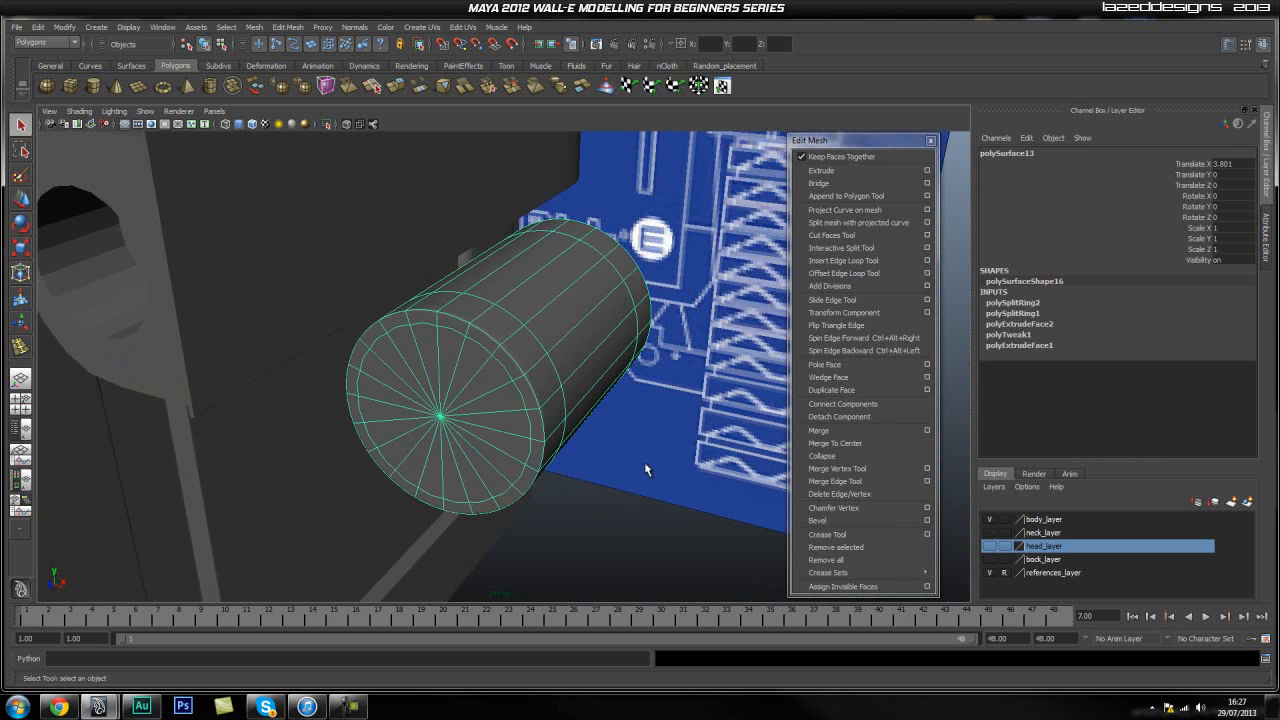
Select the cylinder and center its pivot.
{"action": "left_click", "coordinate": [537, 475]}
{"action": "left_click_drag", "start_coordinate": [537, 475], "coordinate": [623, 407], "text": "alt"}
{"action": "left_click", "coordinate": [551, 437]}
{"action": "left_click_drag", "start_coordinate": [593, 460], "coordinate": [568, 341], "text": "alt"}
{"action": "key", "text": "w"}
{"action": "key", "text": "space"}
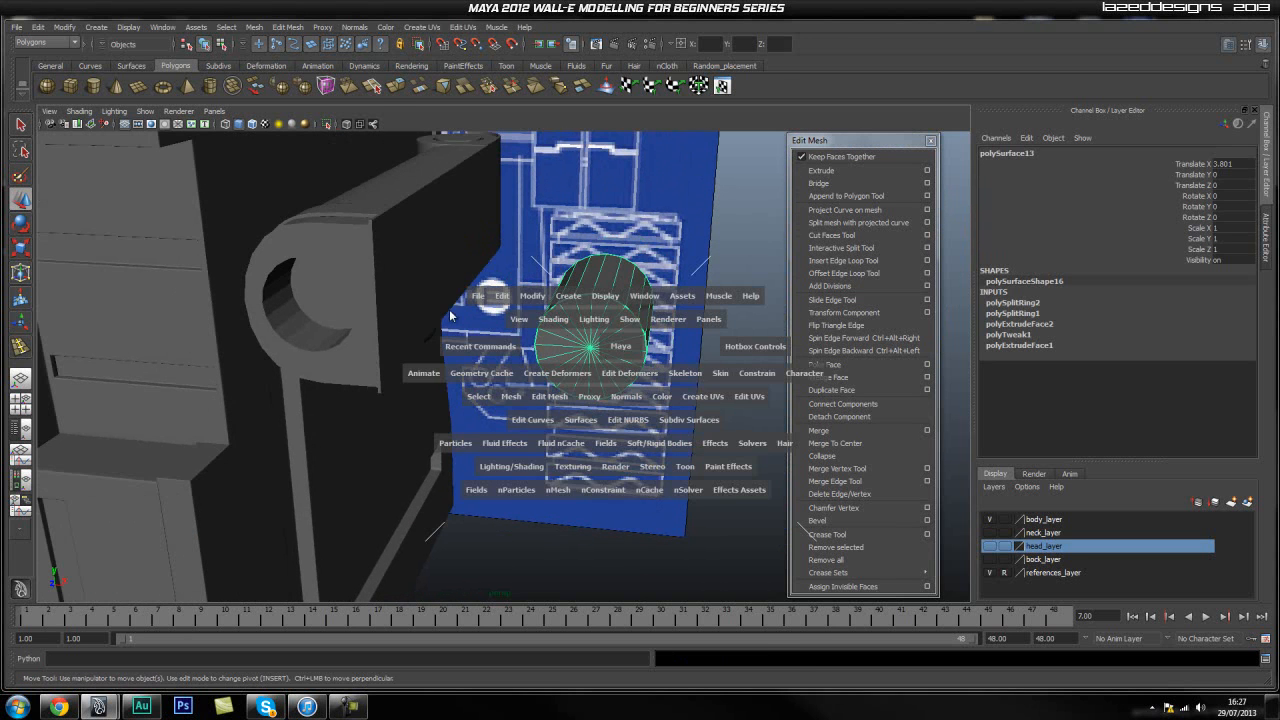
{"action": "left_click_drag", "start_coordinate": [535, 300], "coordinate": [570, 410]}
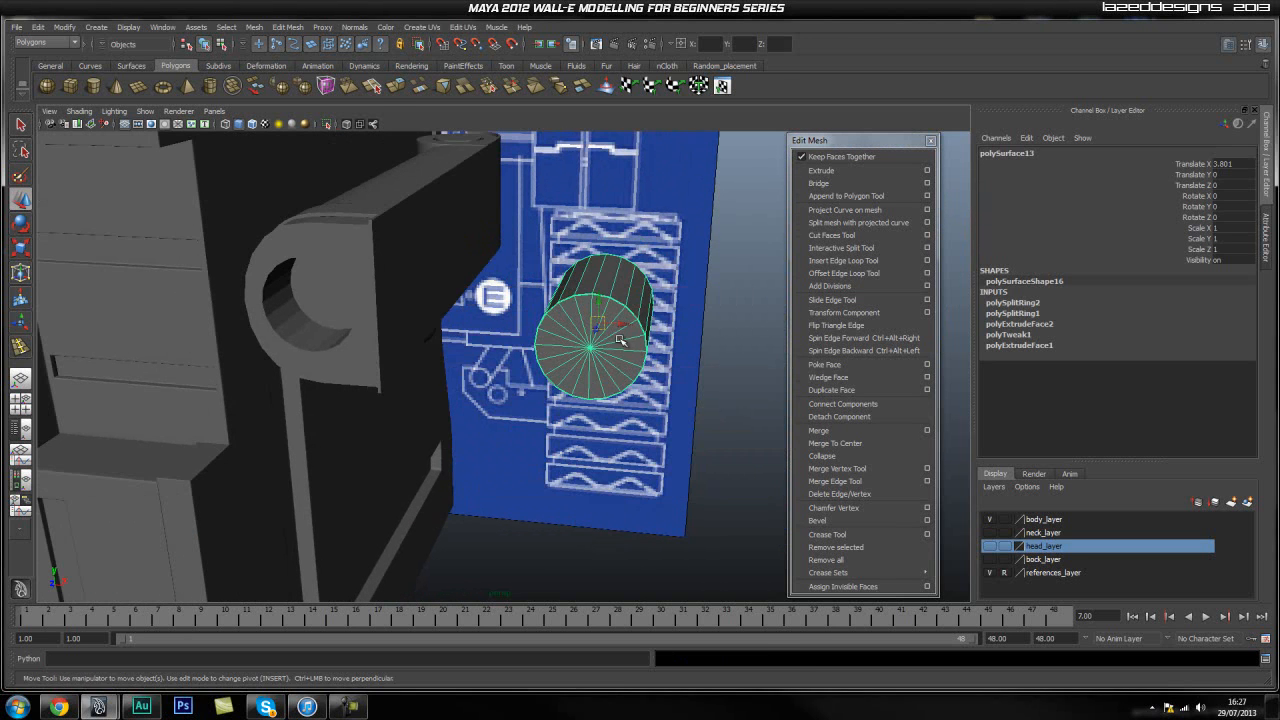
Move the cylinder along X to Translate X 0.5, over the arm's socket, and display it smoothed.
{"action": "left_click_drag", "start_coordinate": [618, 342], "coordinate": [346, 320]}
{"action": "key", "text": "3"}
{"action": "left_click", "coordinate": [320, 278]}
{"action": "left_click", "coordinate": [470, 364]}
{"action": "left_click", "coordinate": [321, 315]}
Align the cylinder with the arm's circular socket in the front view by moving it to about Translate X 0.007.
{"action": "key", "text": "space"}
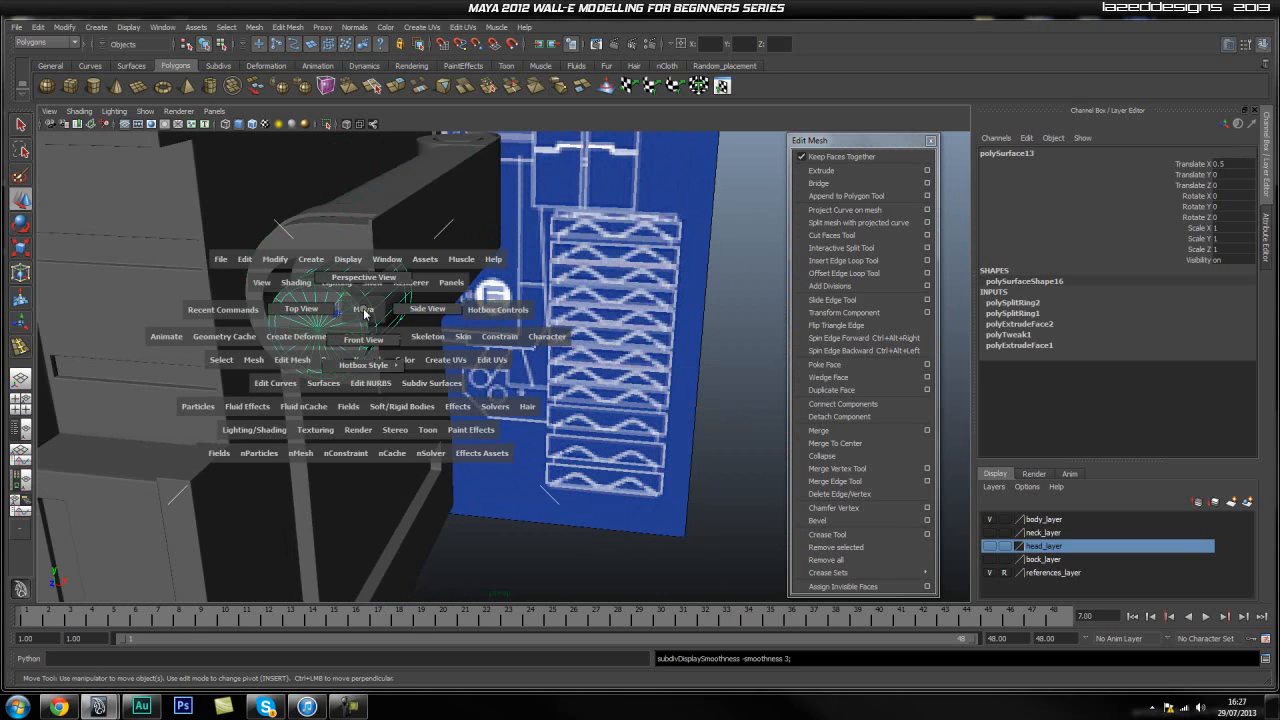
{"action": "left_click_drag", "start_coordinate": [359, 312], "coordinate": [359, 329]}
{"action": "scroll", "coordinate": [478, 359], "scroll_direction": "down", "scroll_amount": 8}
{"action": "key", "text": "f"}
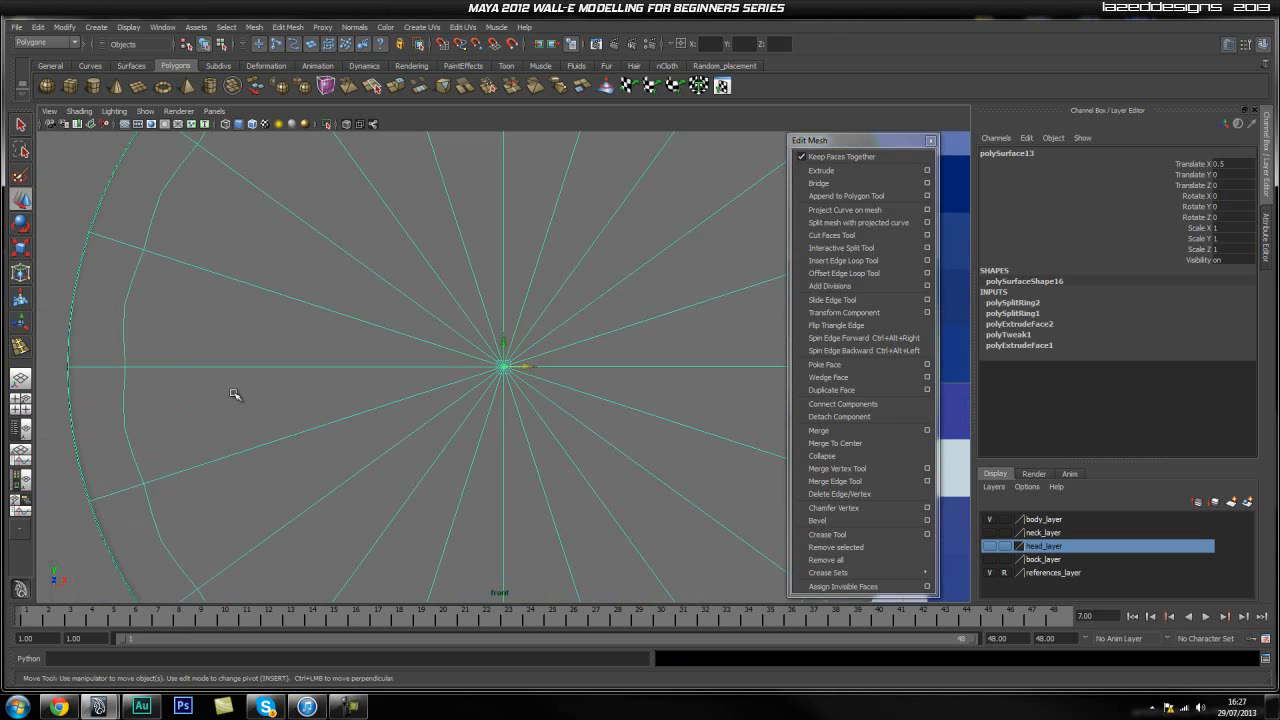
{"action": "scroll", "coordinate": [466, 374], "scroll_direction": "down", "scroll_amount": 10}
{"action": "right_click_drag", "start_coordinate": [390, 382], "coordinate": [631, 389], "text": "alt"}
{"action": "scroll", "coordinate": [520, 386], "scroll_direction": "up", "scroll_amount": 5}
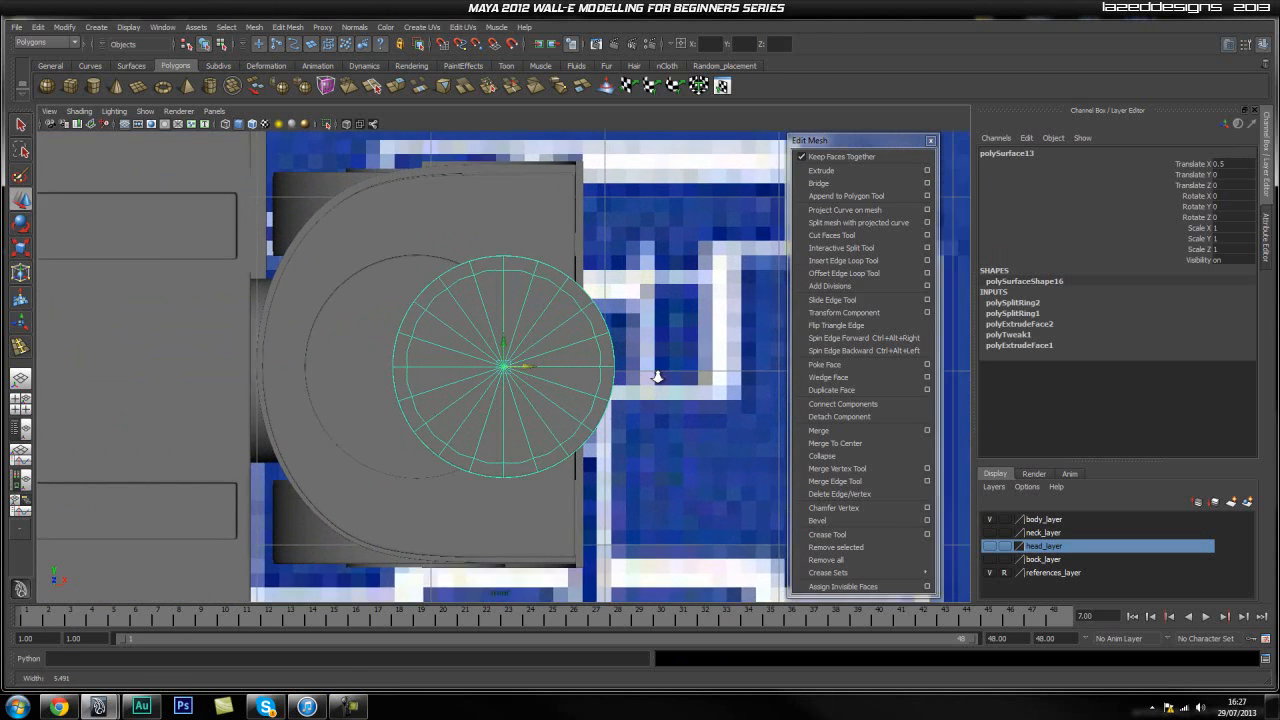
{"action": "left_click_drag", "start_coordinate": [524, 370], "coordinate": [425, 375]}
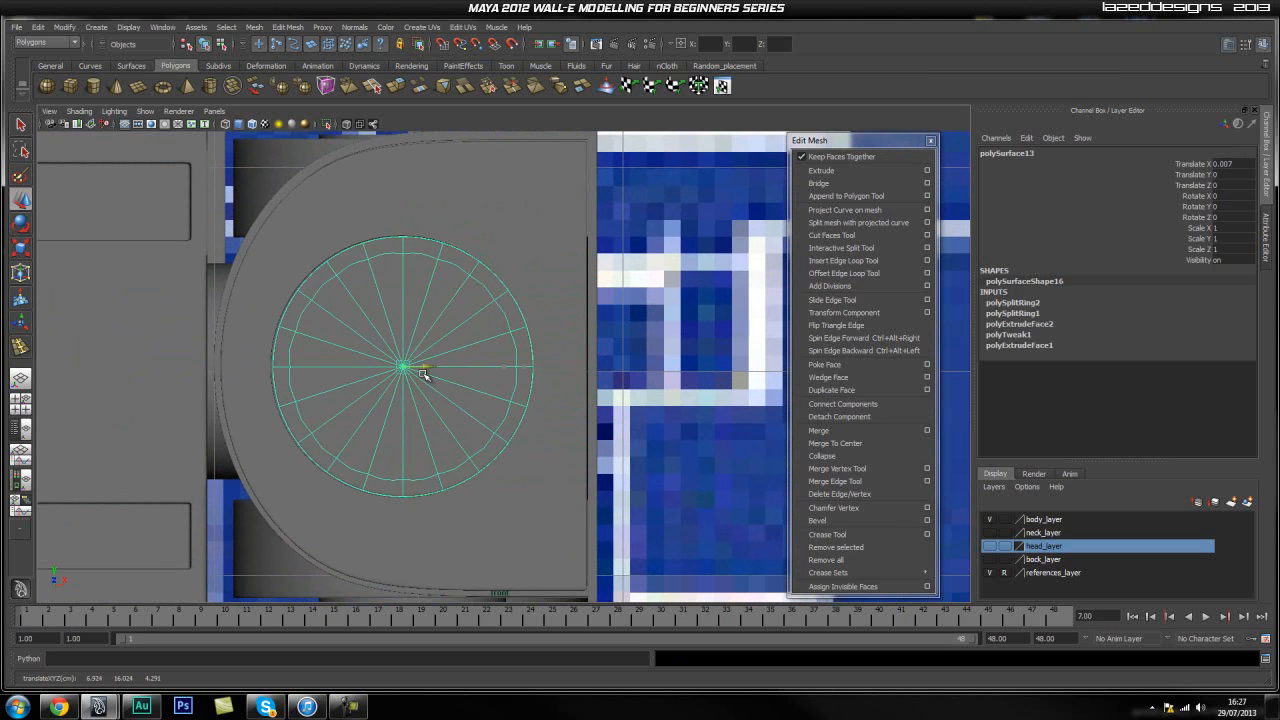
Scale the cylinder uniformly to 0.965 so it fits just inside the arm's circular socket.
{"action": "key", "text": "r"}
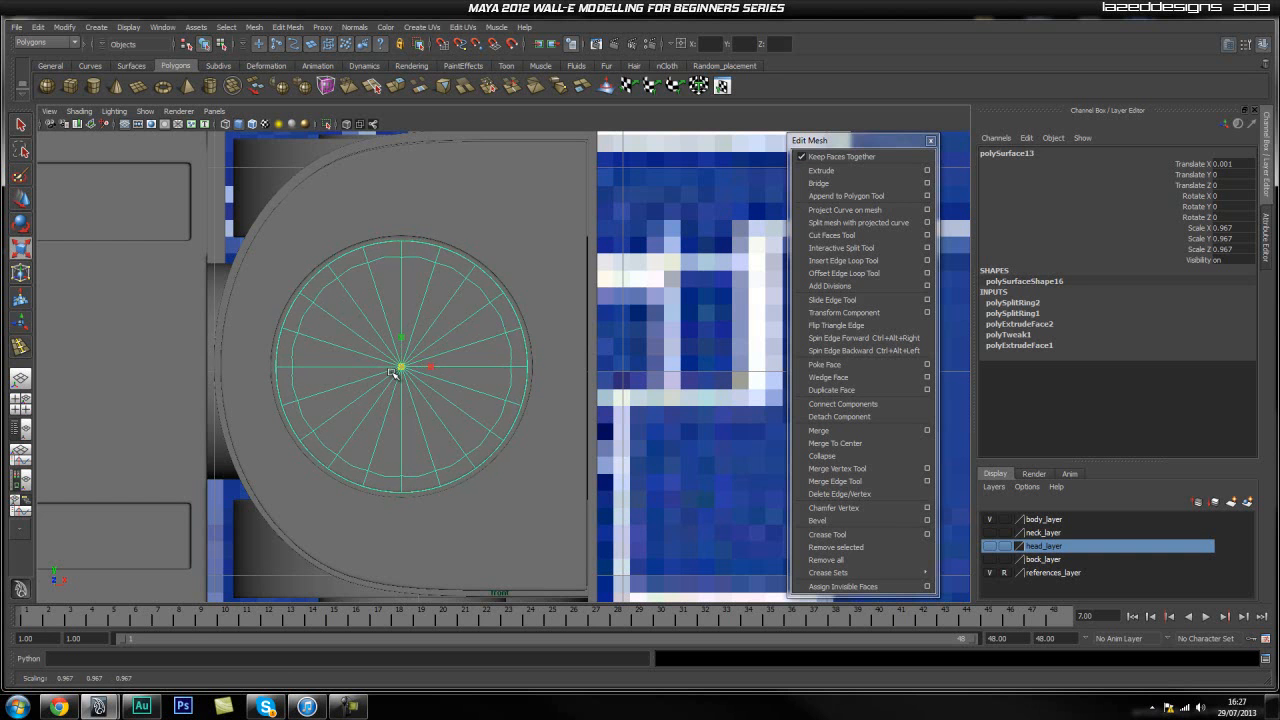
{"action": "scroll", "coordinate": [423, 374], "scroll_direction": "up", "scroll_amount": 6}
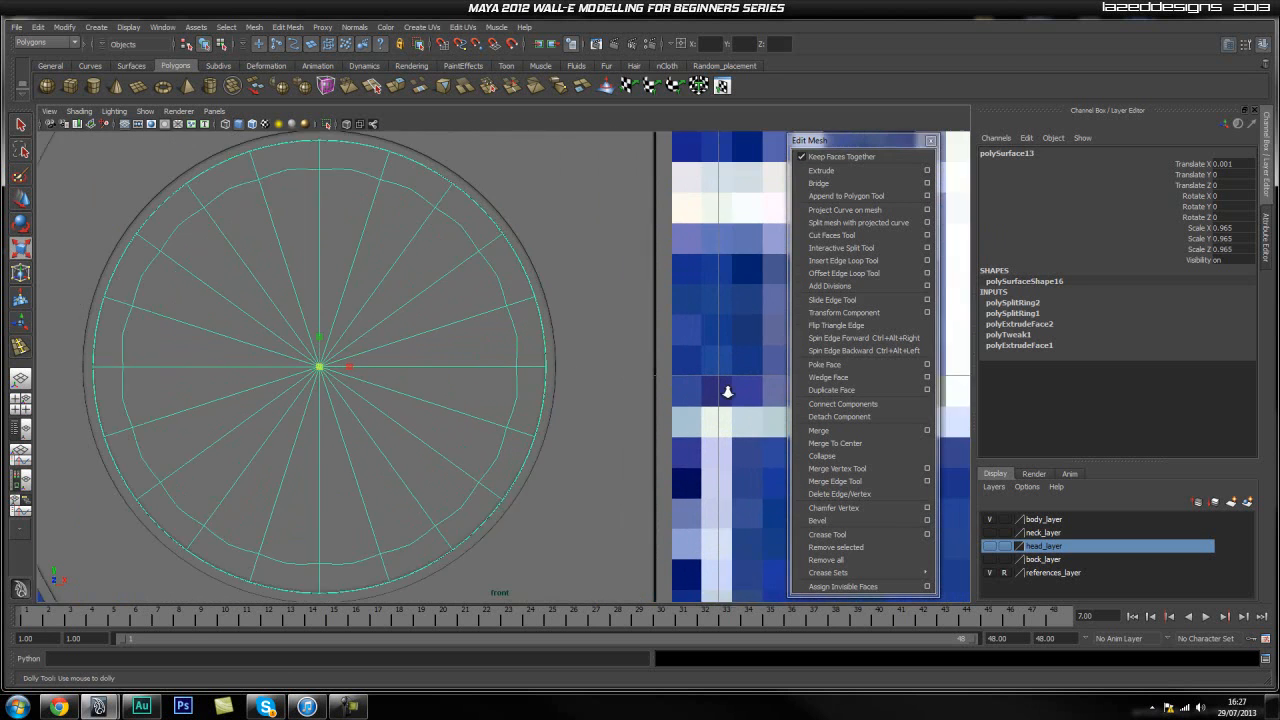
{"action": "middle_click_drag", "start_coordinate": [494, 369], "coordinate": [526, 346], "text": "alt"}
In the perspective view, push the cylinder back into the arm's socket to Translate Z -0.813.
{"action": "key", "text": "space"}
{"action": "left_click_drag", "start_coordinate": [483, 349], "coordinate": [483, 300]}
{"action": "left_click_drag", "start_coordinate": [300, 330], "coordinate": [246, 329], "text": "alt"}
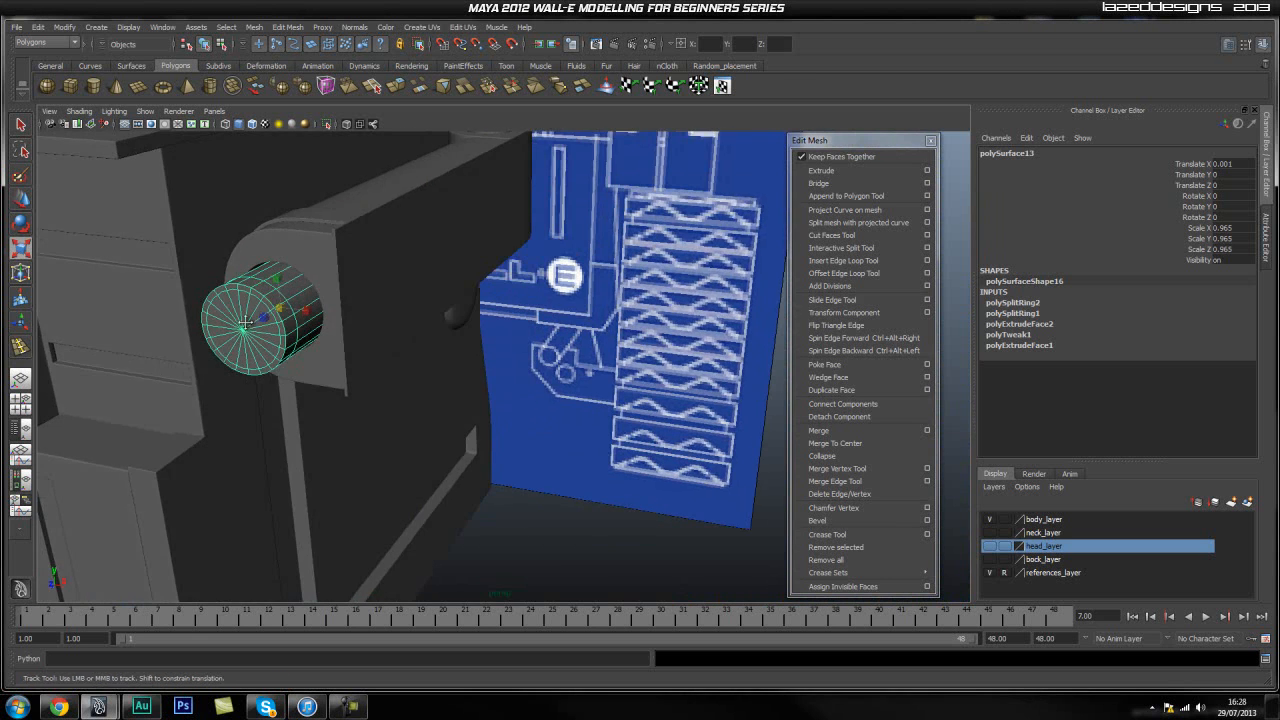
{"action": "middle_click_drag", "start_coordinate": [120, 335], "coordinate": [229, 357], "text": "alt"}
{"action": "right_click_drag", "start_coordinate": [229, 357], "coordinate": [364, 356], "text": "alt"}
{"action": "middle_click_drag", "start_coordinate": [364, 356], "coordinate": [450, 360], "text": "alt"}
{"action": "key", "text": "w"}
{"action": "left_click_drag", "start_coordinate": [417, 355], "coordinate": [469, 317]}
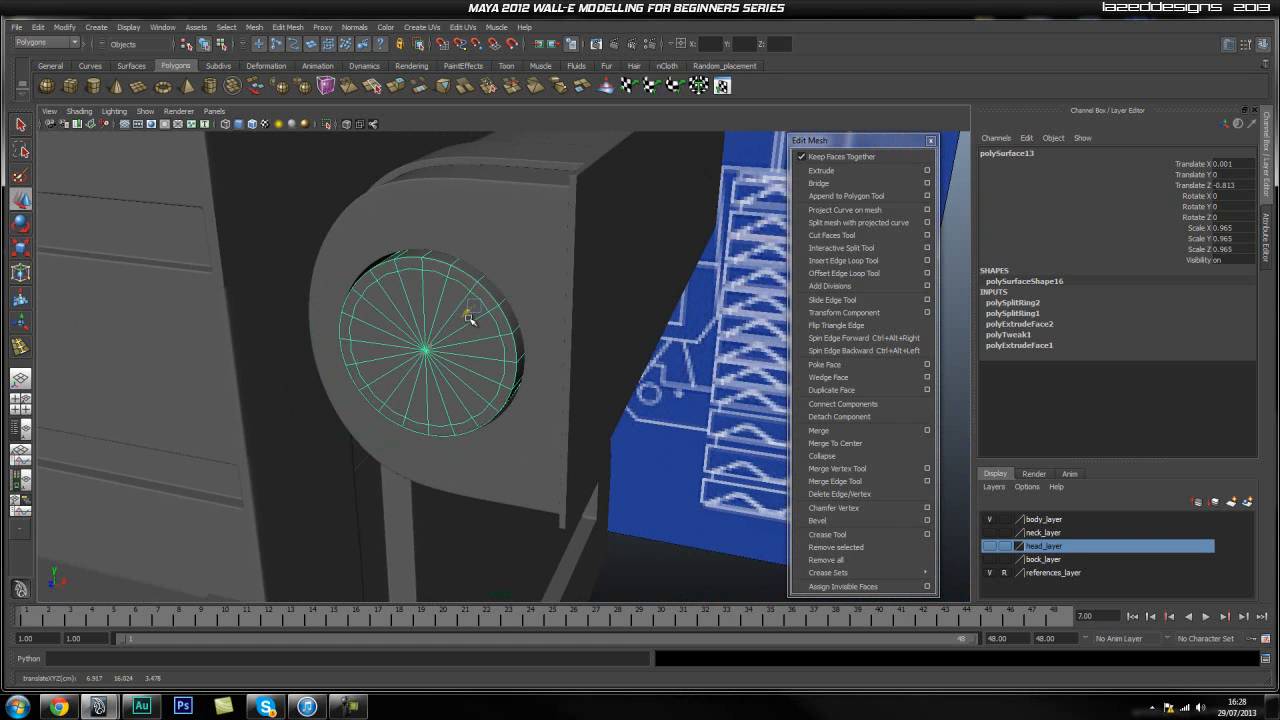
Deselect the cylinder to check its fit in the socket, and reselect it with smoothed display turned off.
{"action": "left_click", "coordinate": [626, 347]}
{"action": "left_click_drag", "start_coordinate": [626, 347], "coordinate": [512, 414], "text": "alt"}
{"action": "right_click_drag", "start_coordinate": [338, 406], "coordinate": [460, 397], "text": "alt"}
{"action": "middle_click_drag", "start_coordinate": [460, 397], "coordinate": [463, 417], "text": "alt"}
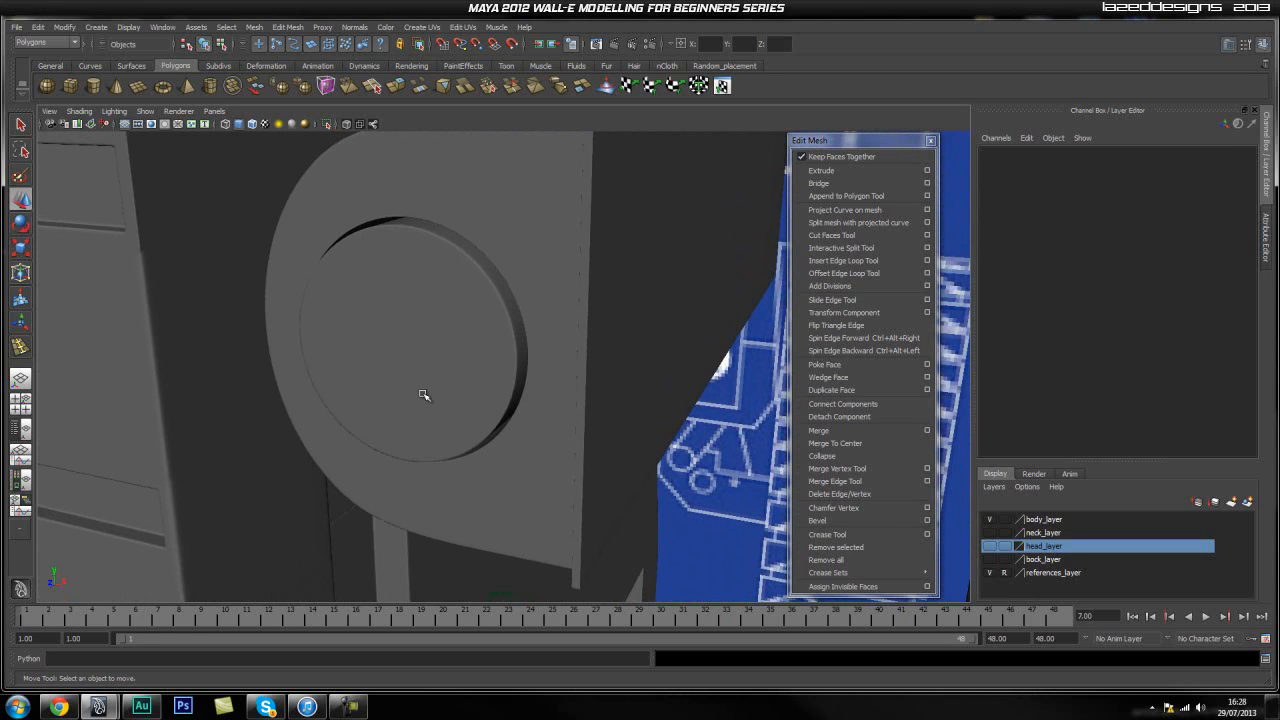
{"action": "middle_click_drag", "start_coordinate": [428, 387], "coordinate": [461, 380], "text": "alt"}
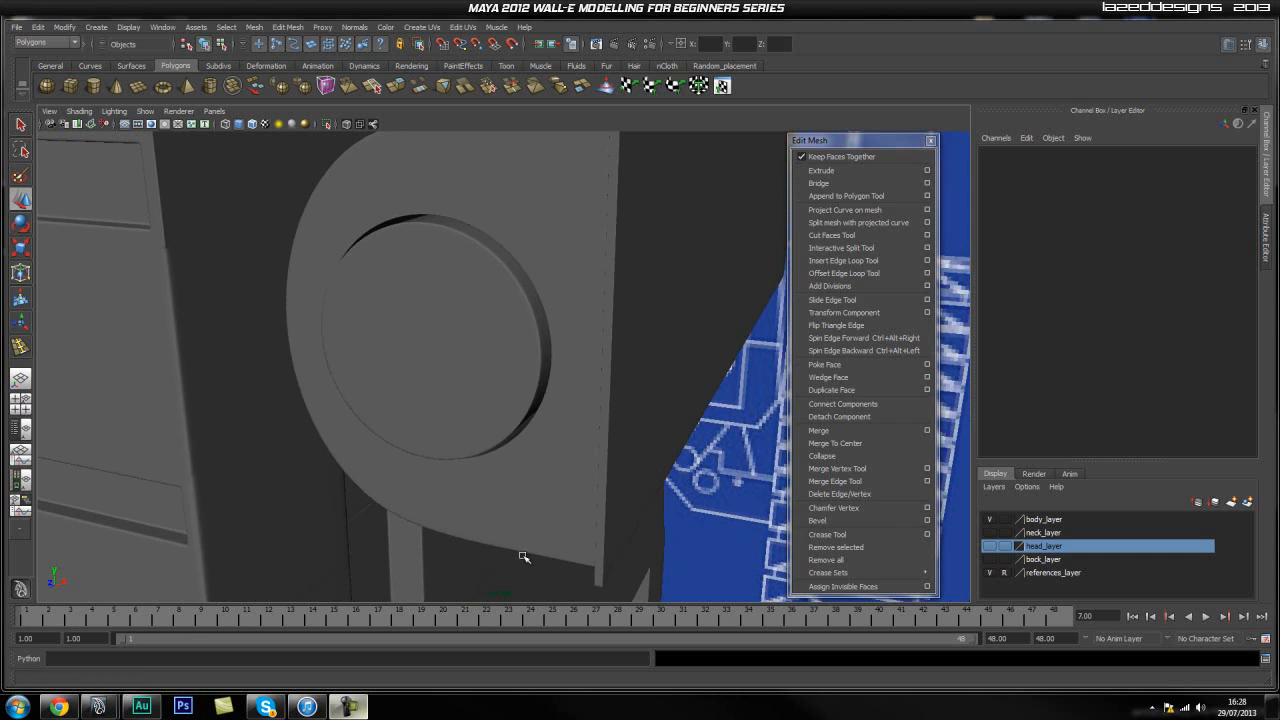
{"action": "left_click", "coordinate": [425, 372]}
{"action": "right_click_drag", "start_coordinate": [425, 372], "coordinate": [459, 373], "text": "alt"}
{"action": "middle_click_drag", "start_coordinate": [459, 373], "coordinate": [461, 383], "text": "alt"}
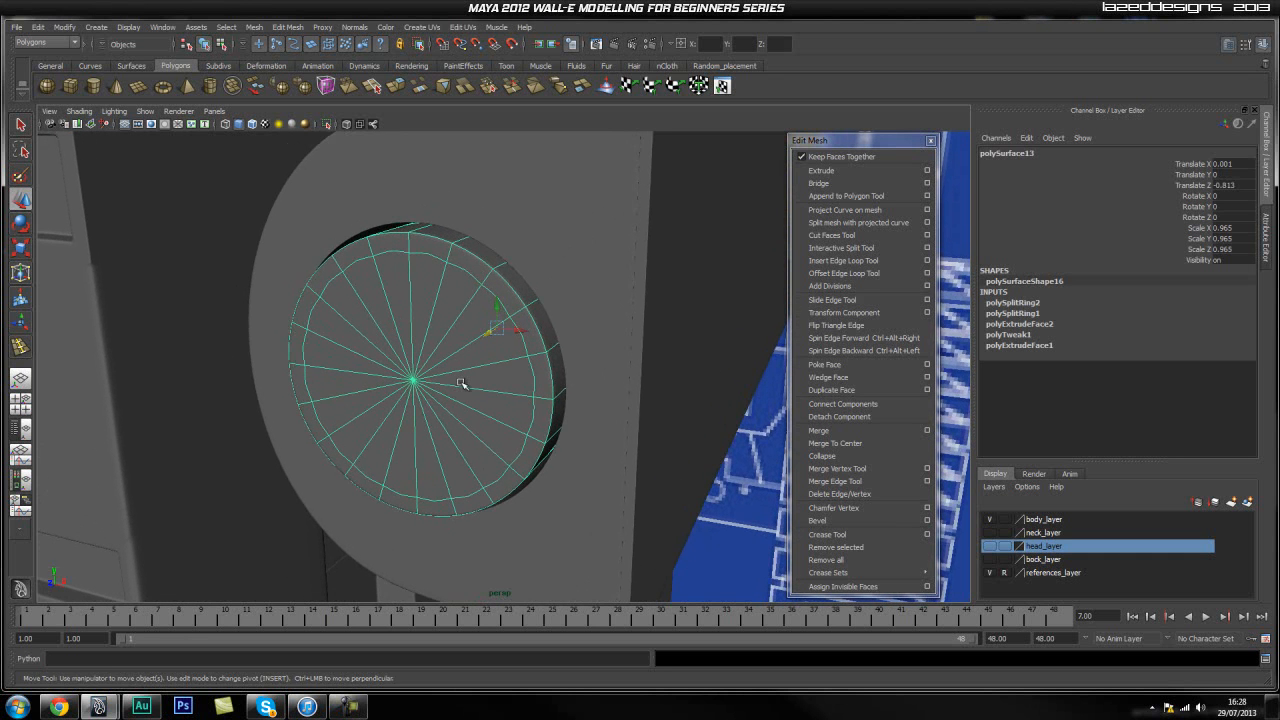
{"action": "key", "text": "1"}
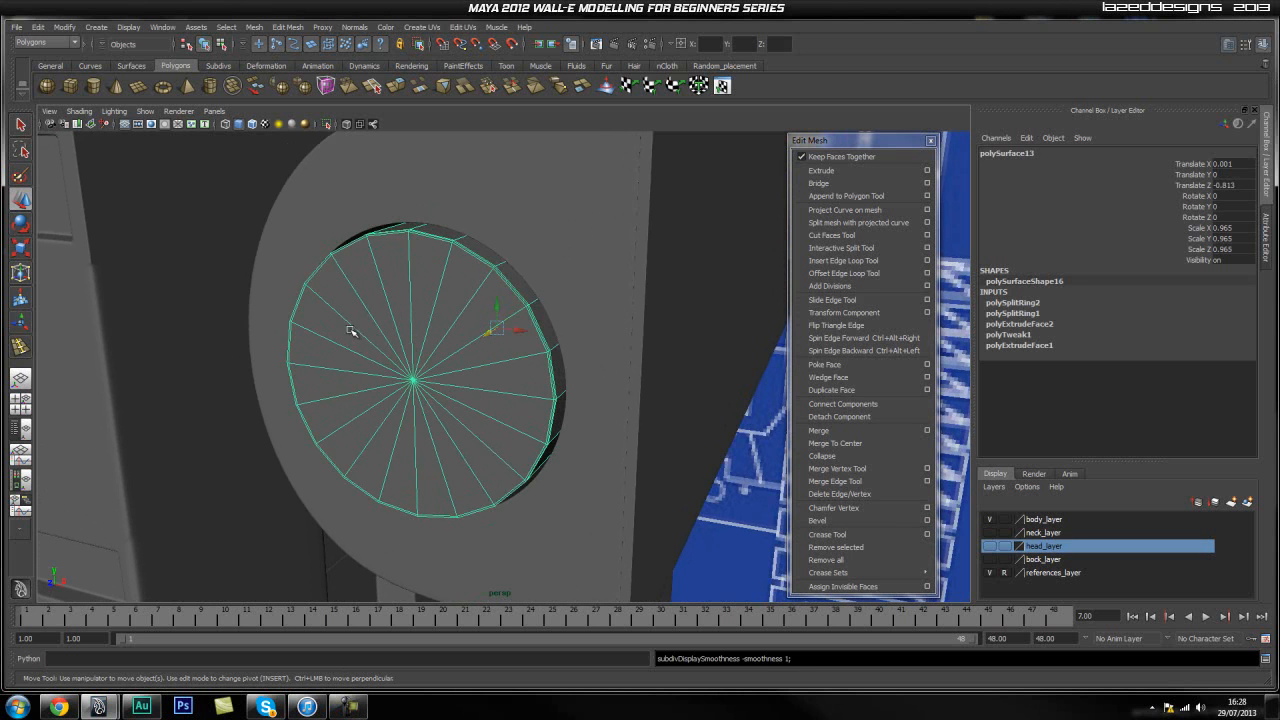
Select all the triangular faces of the cylinder's front cap in face mode.
{"action": "right_click_drag", "start_coordinate": [325, 323], "coordinate": [371, 323], "text": "alt"}
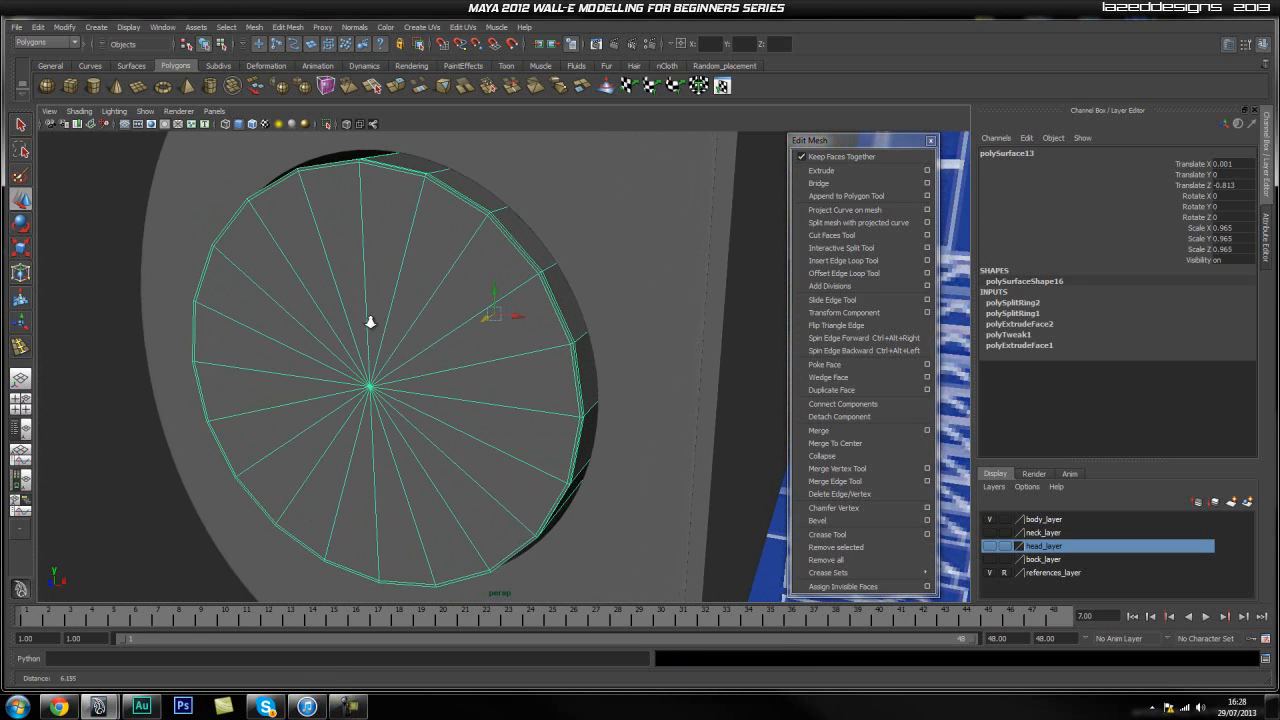
{"action": "right_click_drag", "start_coordinate": [523, 414], "coordinate": [520, 445]}
{"action": "left_click", "coordinate": [518, 411]}
{"action": "left_click", "coordinate": [520, 389], "text": "shift"}
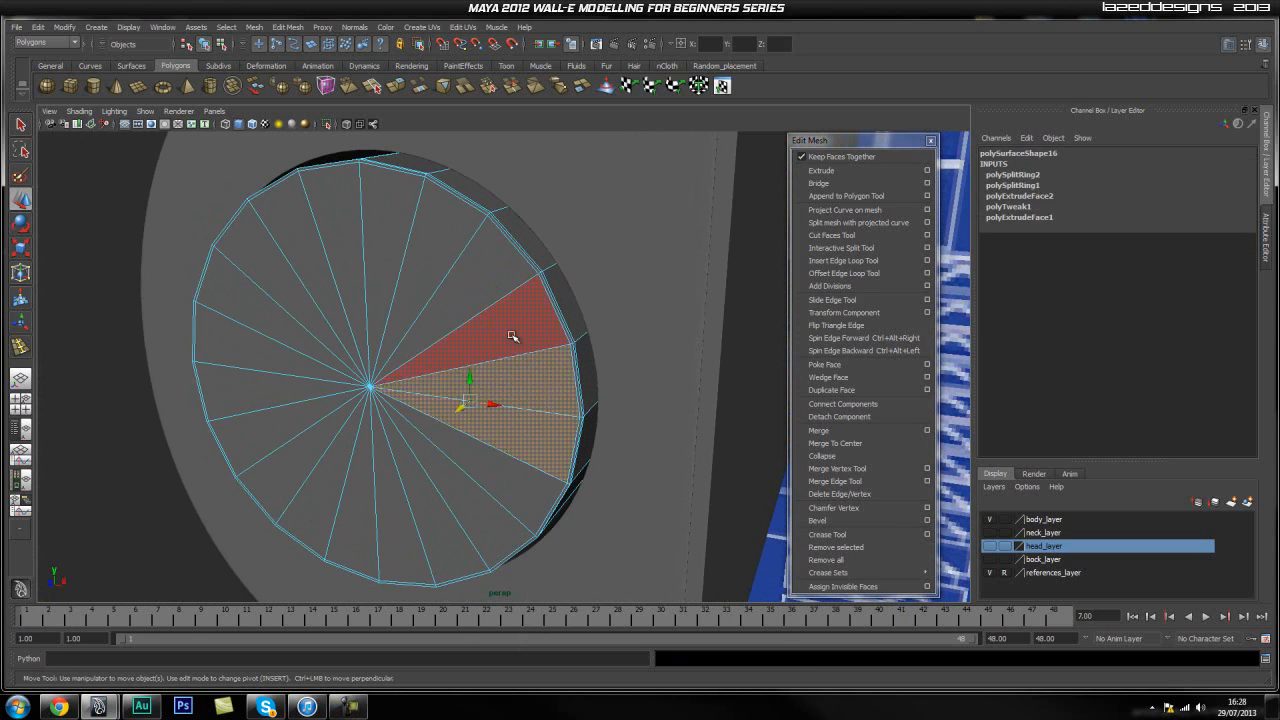
{"action": "left_click", "coordinate": [509, 338], "text": "shift"}
{"action": "left_click", "coordinate": [475, 266], "text": "shift"}
{"action": "left_click", "coordinate": [444, 249], "text": "shift"}
{"action": "left_click", "coordinate": [372, 237], "text": "shift"}
{"action": "left_click", "coordinate": [349, 236], "text": "shift"}
{"action": "left_click", "coordinate": [300, 245], "text": "shift"}
{"action": "left_click", "coordinate": [265, 272], "text": "shift"}
{"action": "left_click", "coordinate": [238, 303], "text": "shift"}
{"action": "left_click", "coordinate": [222, 345], "text": "shift"}
{"action": "left_click", "coordinate": [218, 392], "text": "shift"}
{"action": "left_click", "coordinate": [256, 443], "text": "shift"}
{"action": "left_click", "coordinate": [283, 468], "text": "shift"}
{"action": "left_click", "coordinate": [314, 486], "text": "shift"}
{"action": "left_click", "coordinate": [360, 500], "text": "shift"}
{"action": "left_click", "coordinate": [396, 503], "text": "shift"}
{"action": "left_click", "coordinate": [432, 504], "text": "shift"}
{"action": "left_click", "coordinate": [470, 498], "text": "shift"}
{"action": "left_click", "coordinate": [501, 485], "text": "shift"}
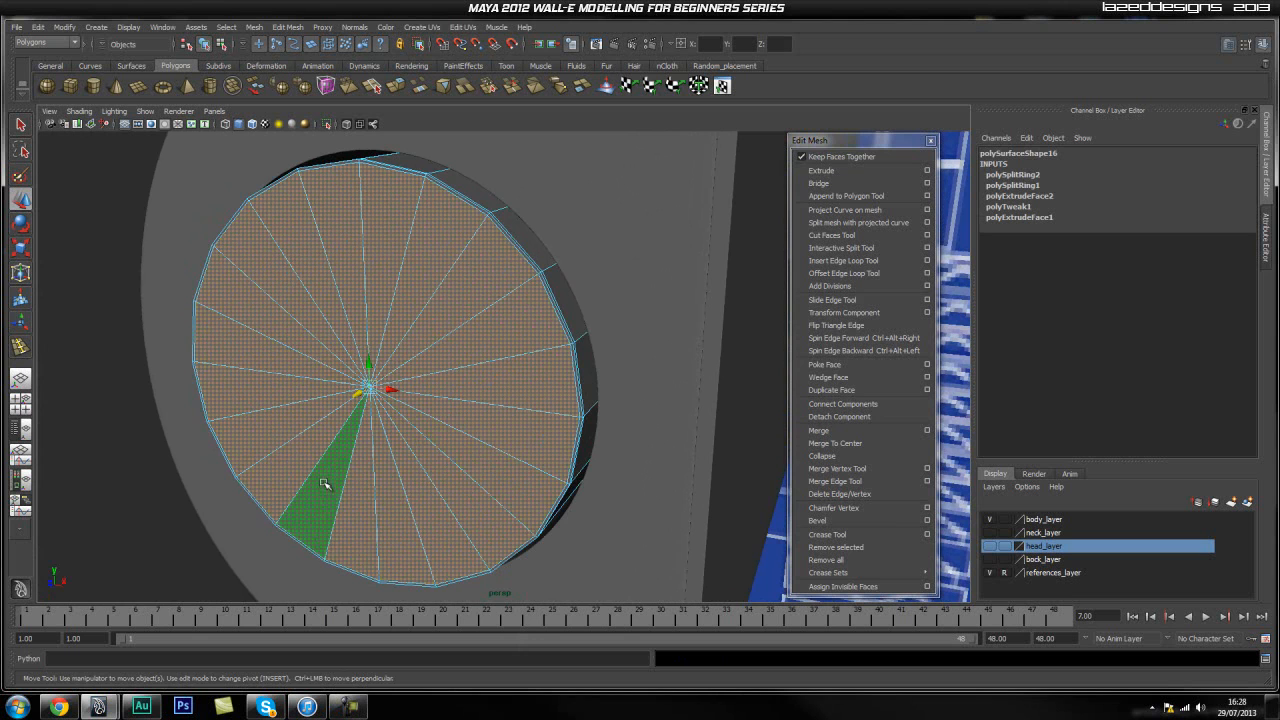
Pull the front cap faces outward along Z to about 4.406 and scale them slightly to shape the rim's bevel.
{"action": "left_click_drag", "start_coordinate": [360, 392], "coordinate": [348, 402]}
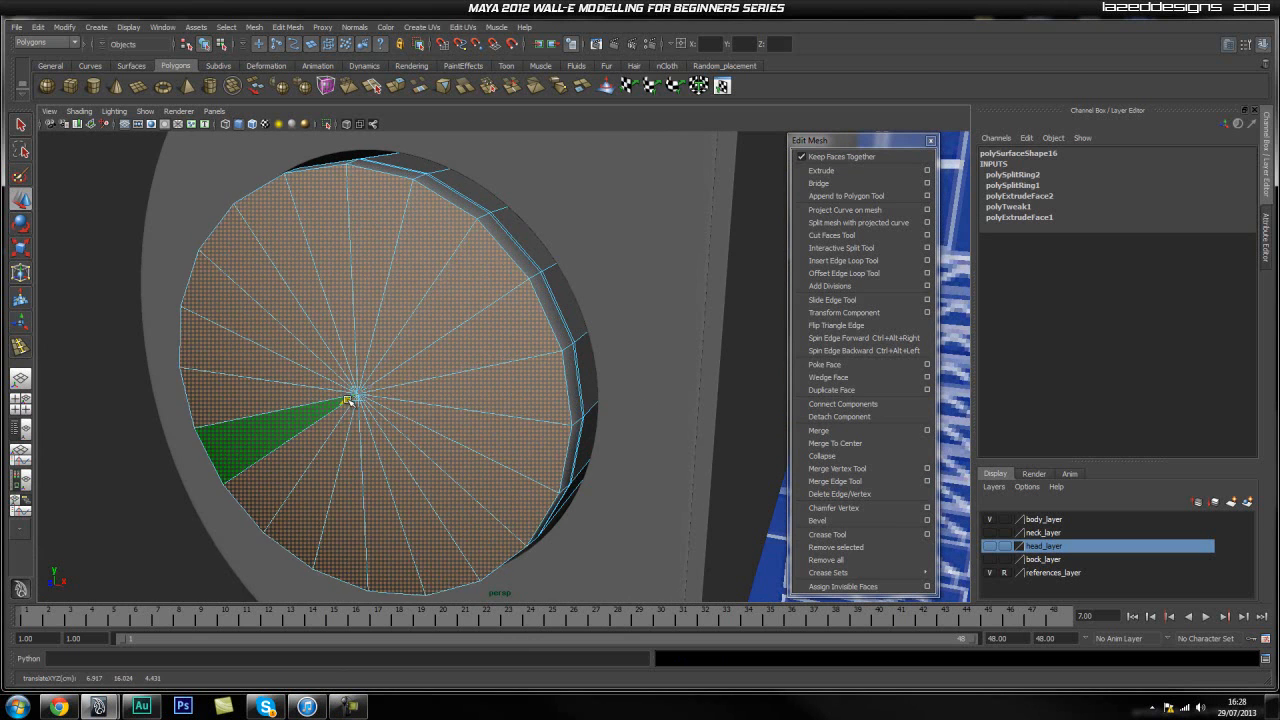
{"action": "left_click_drag", "start_coordinate": [520, 440], "coordinate": [414, 411], "text": "alt"}
{"action": "right_click_drag", "start_coordinate": [228, 452], "coordinate": [289, 434], "text": "alt"}
{"action": "middle_click_drag", "start_coordinate": [289, 434], "coordinate": [343, 411], "text": "alt"}
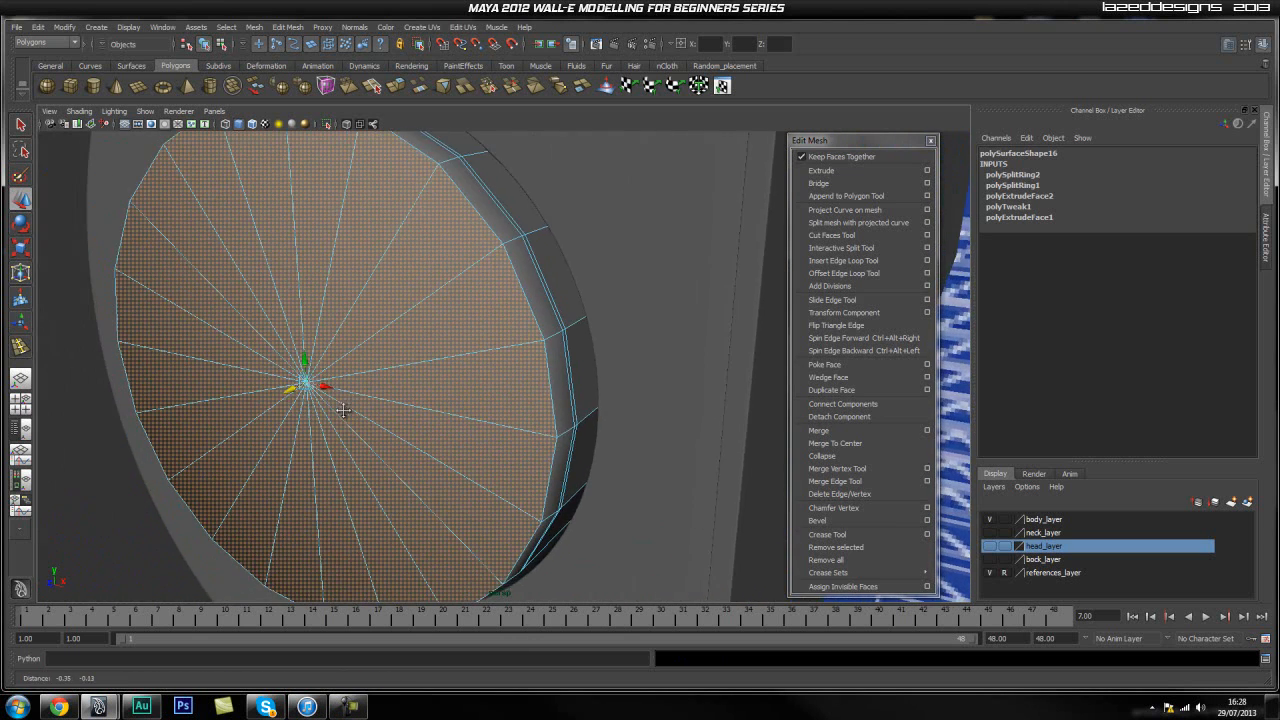
{"action": "right_click_drag", "start_coordinate": [343, 411], "coordinate": [360, 414], "text": "alt"}
{"action": "key", "text": "r"}
{"action": "left_click_drag", "start_coordinate": [285, 414], "coordinate": [288, 393]}
{"action": "key", "text": "w"}
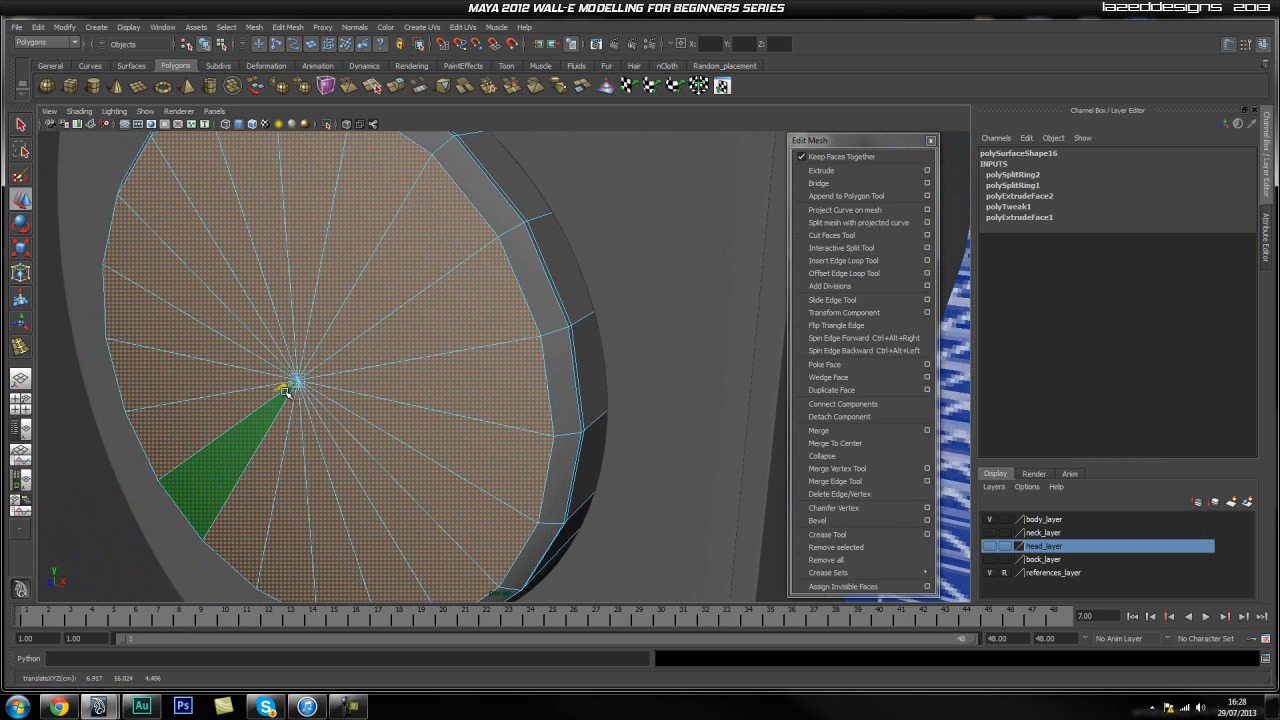
{"action": "scroll", "coordinate": [314, 394], "scroll_direction": "down", "scroll_amount": 3}
{"action": "middle_click_drag", "start_coordinate": [434, 429], "coordinate": [349, 449], "text": "alt"}
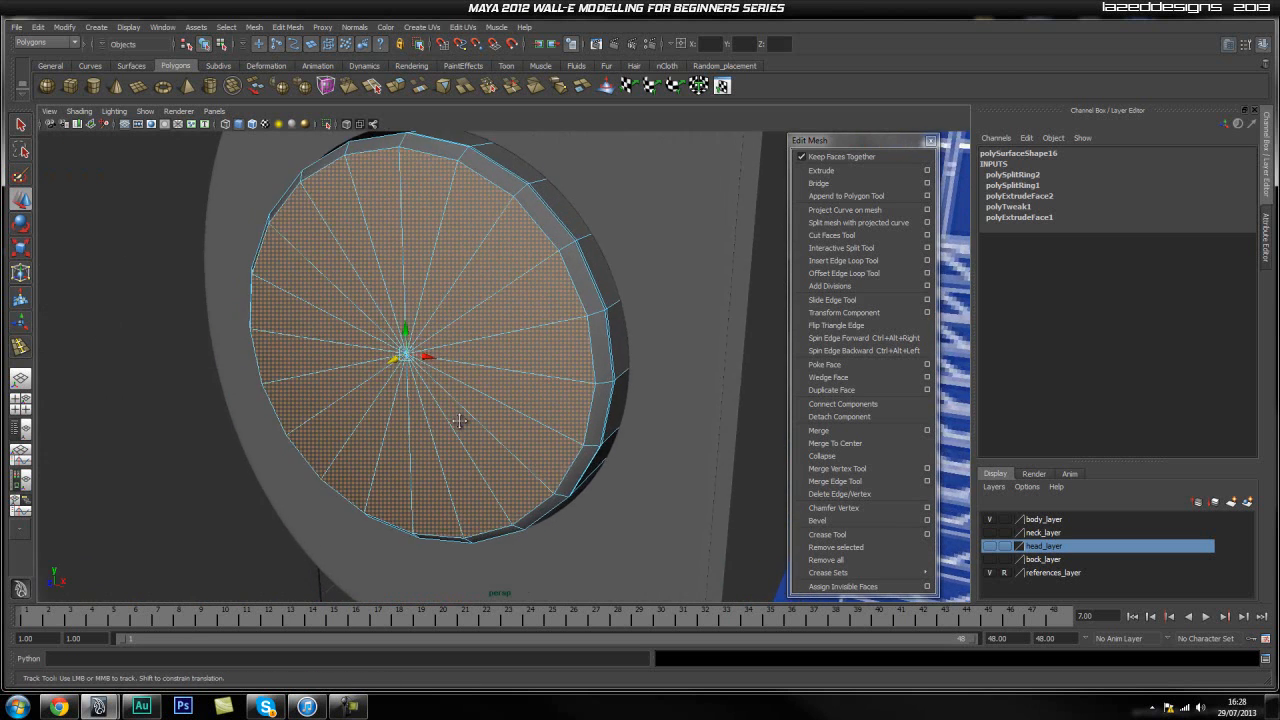
Extrude the front cap faces and scale them inward slightly to form a thin border inside the rim.
{"action": "scroll", "coordinate": [386, 449], "scroll_direction": "up", "scroll_amount": 5}
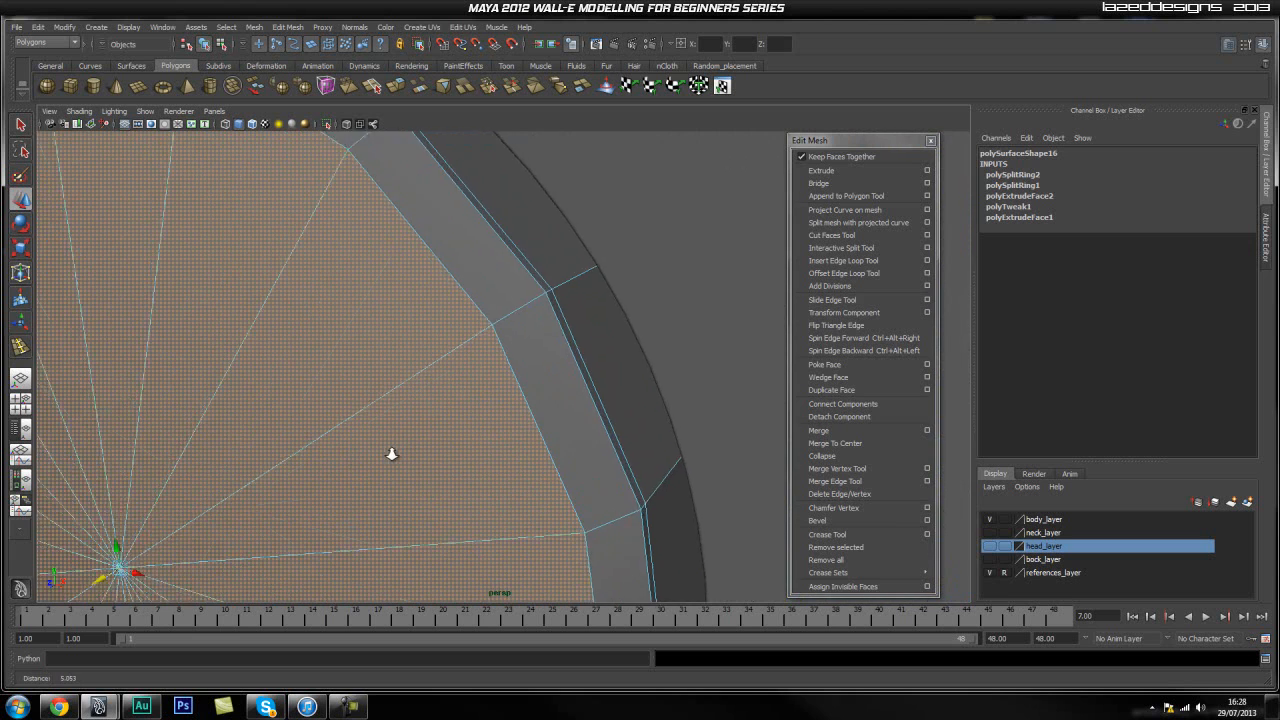
{"action": "scroll", "coordinate": [390, 455], "scroll_direction": "down", "scroll_amount": 2}
{"action": "left_click", "coordinate": [585, 385]}
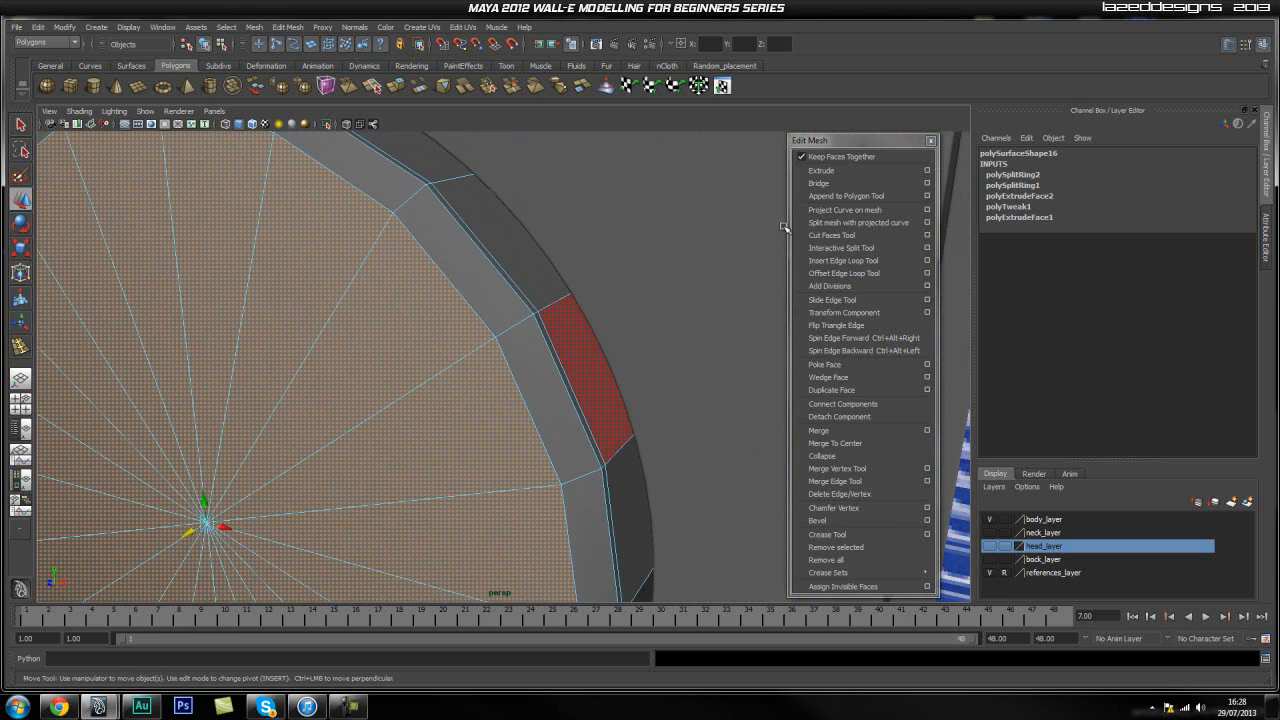
{"action": "left_click", "coordinate": [828, 171]}
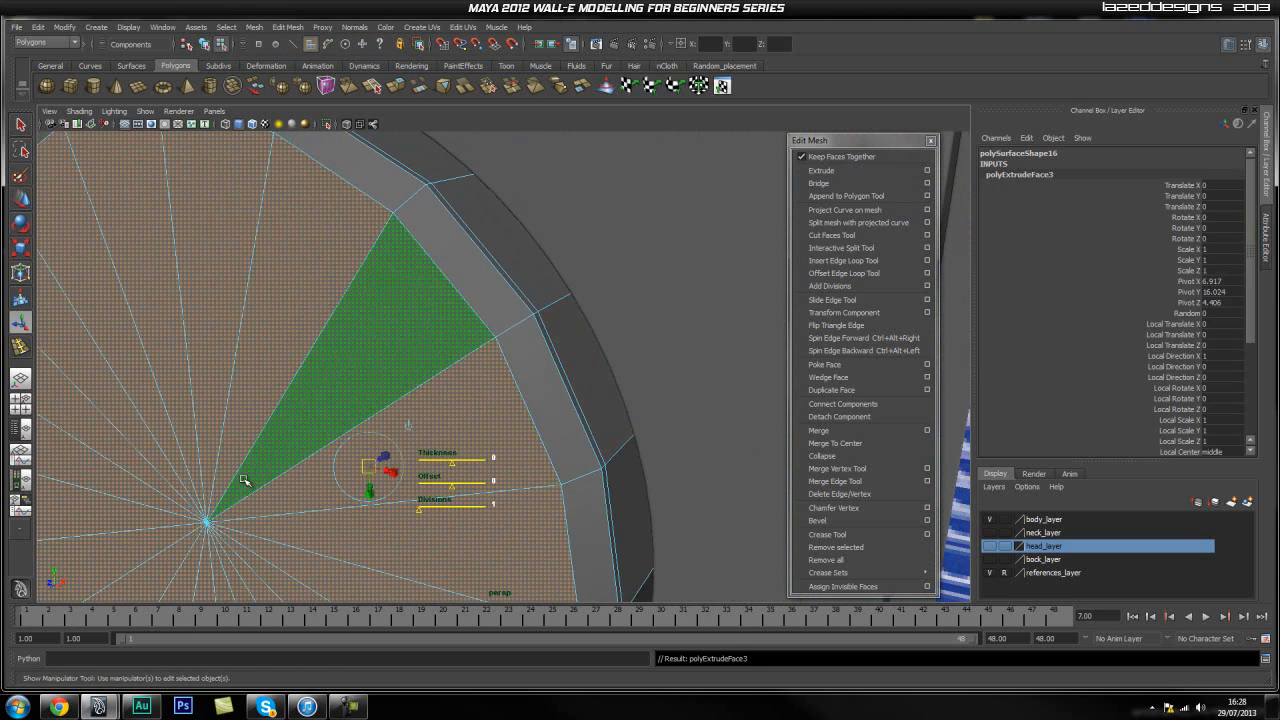
{"action": "scroll", "coordinate": [319, 441], "scroll_direction": "down", "scroll_amount": 4}
{"action": "scroll", "coordinate": [319, 441], "scroll_direction": "up", "scroll_amount": 2}
{"action": "mouse_move", "coordinate": [319, 441]}
{"action": "left_mouse_down", "text": "alt"}
{"action": "mouse_move", "coordinate": [331, 460]}
{"action": "mouse_move", "coordinate": [333, 448]}
{"action": "left_mouse_up", "text": "alt"}
{"action": "key", "text": "r"}
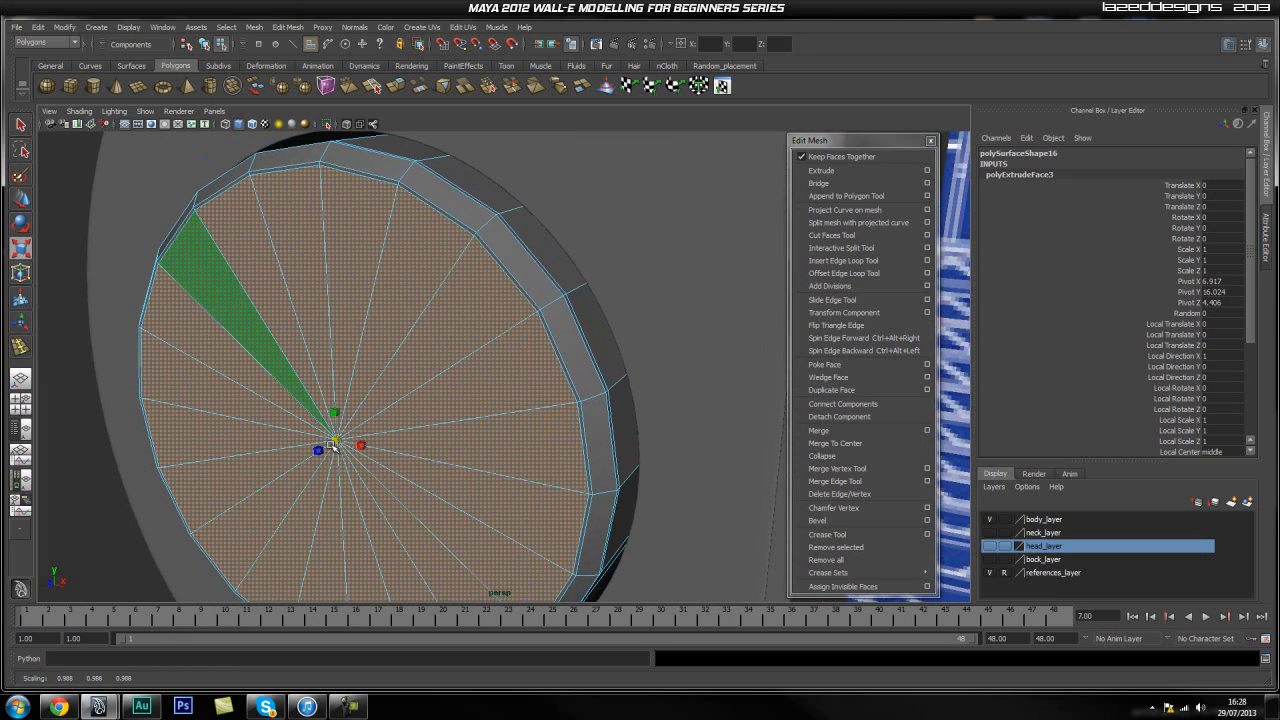
{"action": "right_click_drag", "start_coordinate": [333, 448], "coordinate": [443, 437], "text": "alt"}
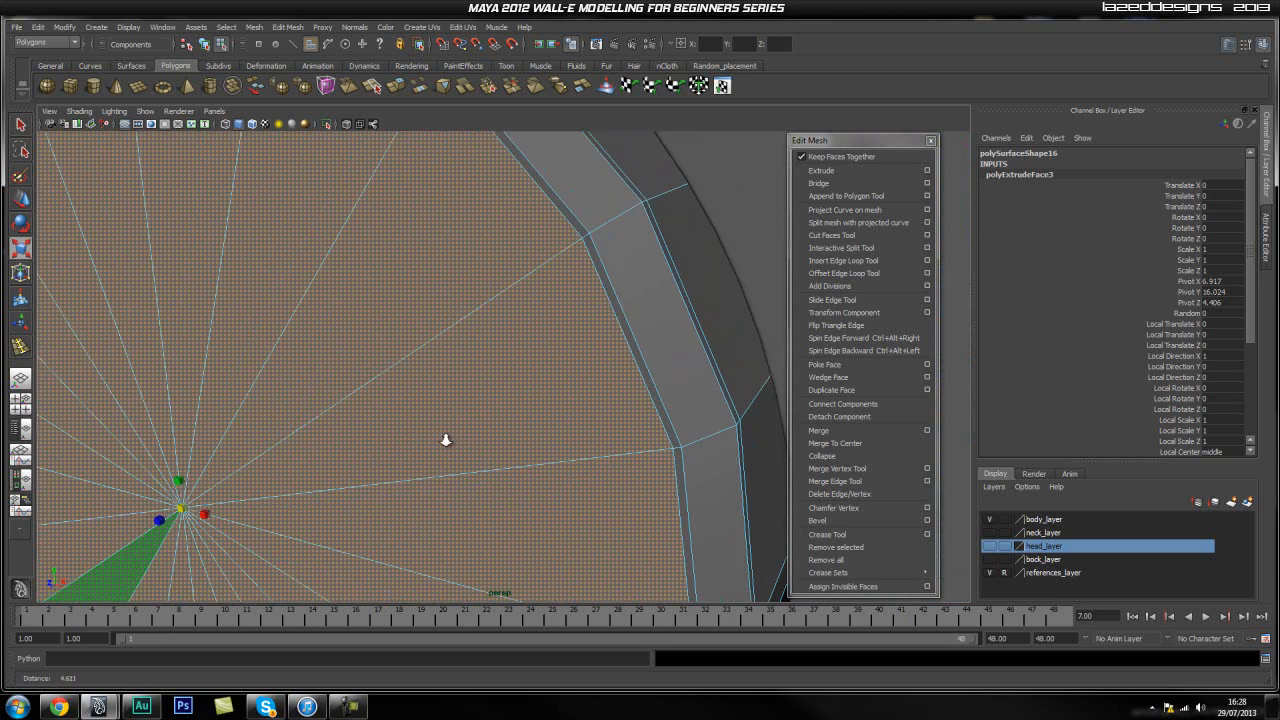
{"action": "left_click_drag", "start_coordinate": [182, 508], "coordinate": [184, 510]}
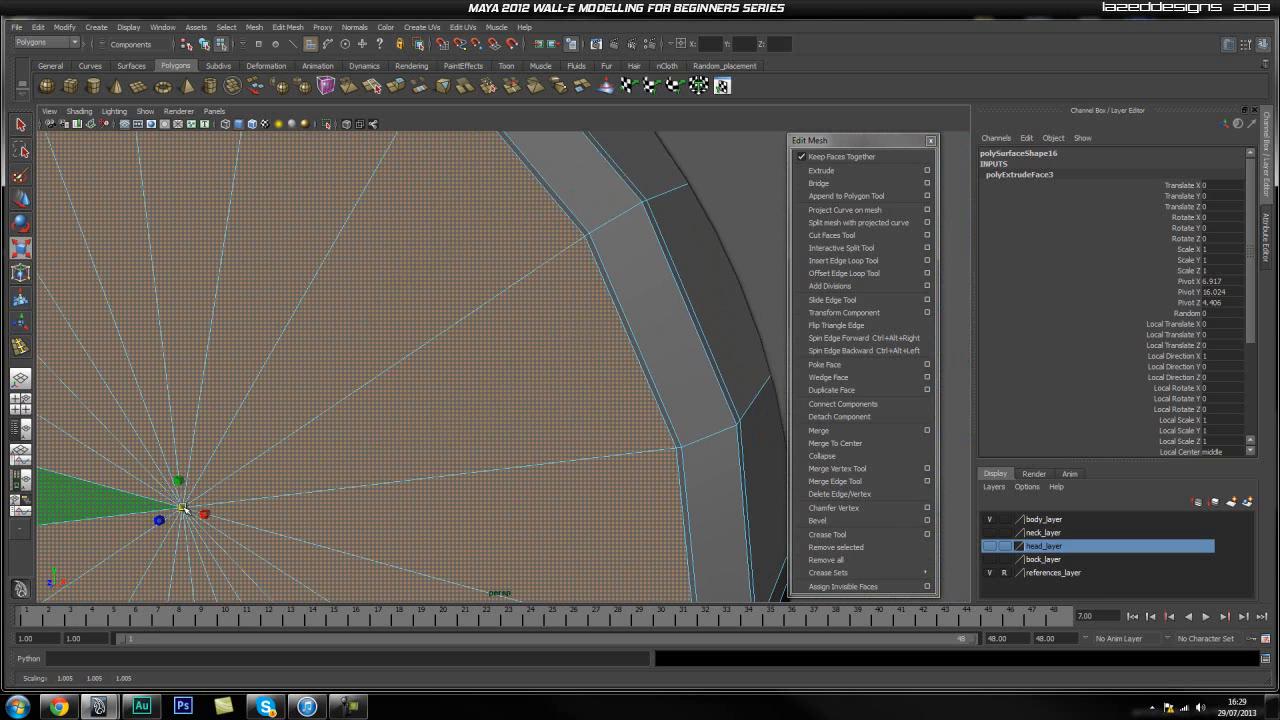
Extrude the cap faces again and push them into the cylinder along Z to about 3.564, forming a deep recess.
{"action": "left_click", "coordinate": [700, 280]}
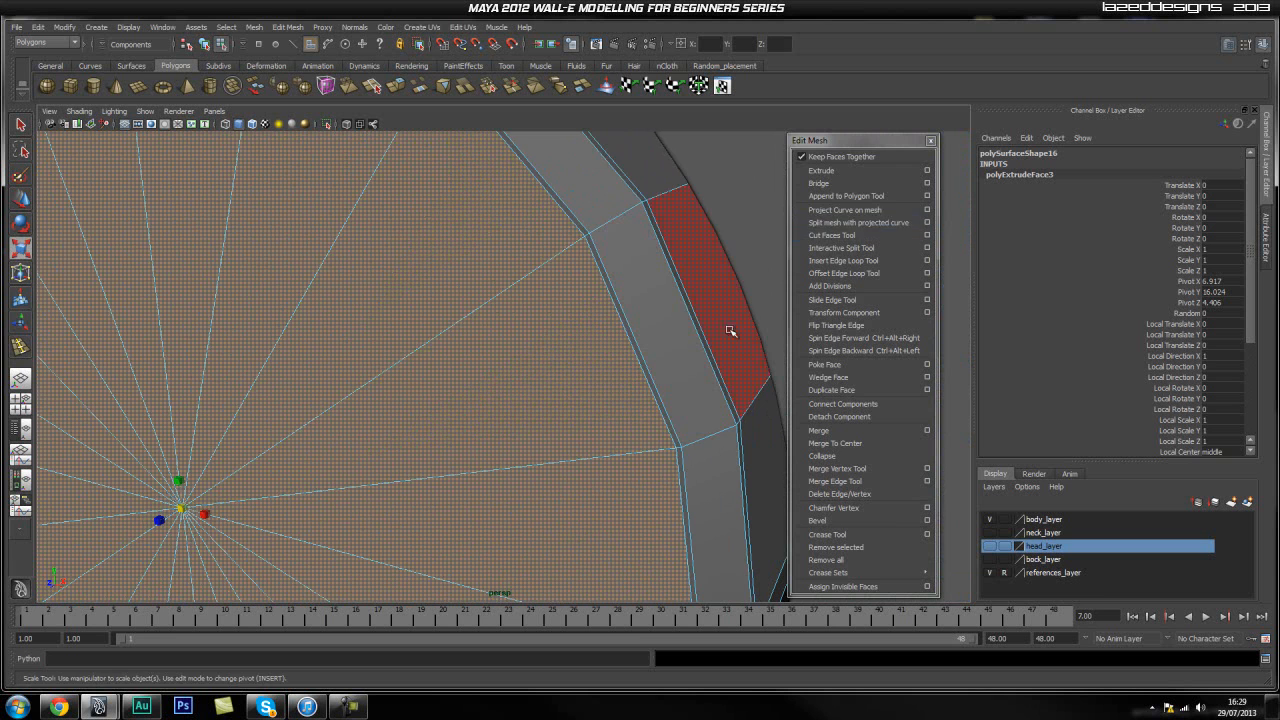
{"action": "left_click", "coordinate": [820, 171]}
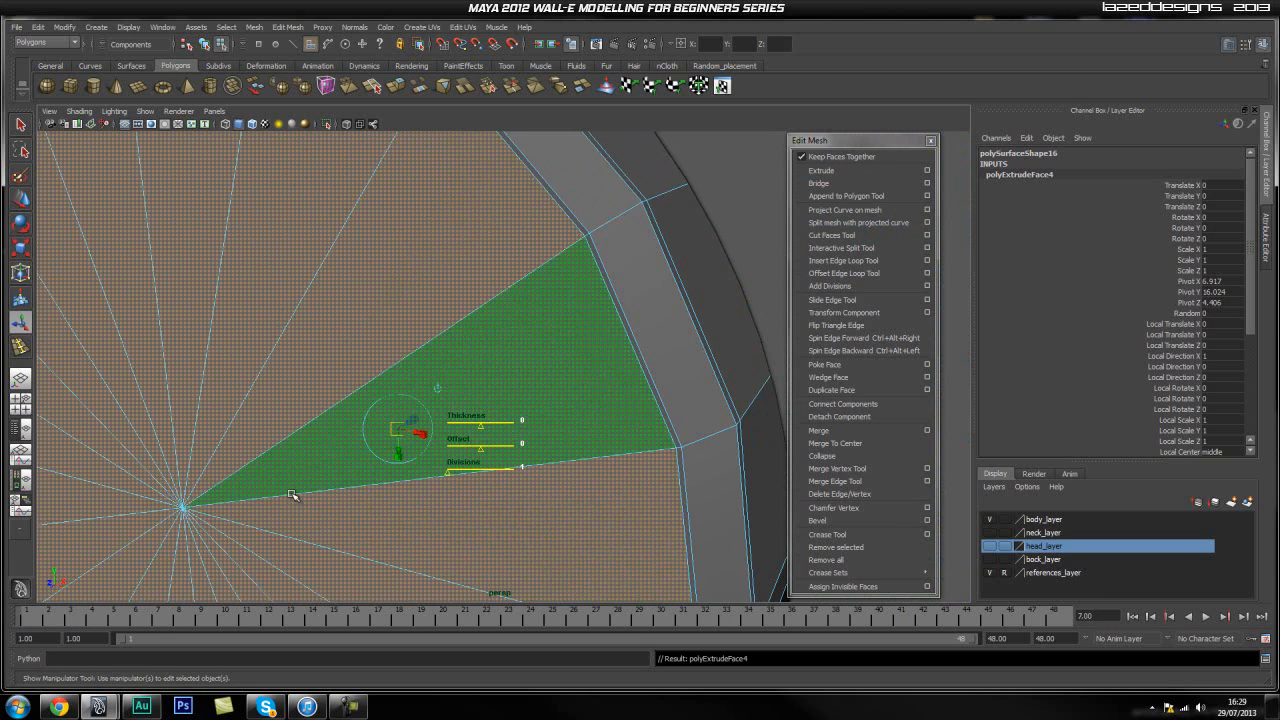
{"action": "left_click", "coordinate": [165, 515]}
{"action": "key", "text": "w"}
{"action": "scroll", "coordinate": [162, 517], "scroll_direction": "down", "scroll_amount": 6}
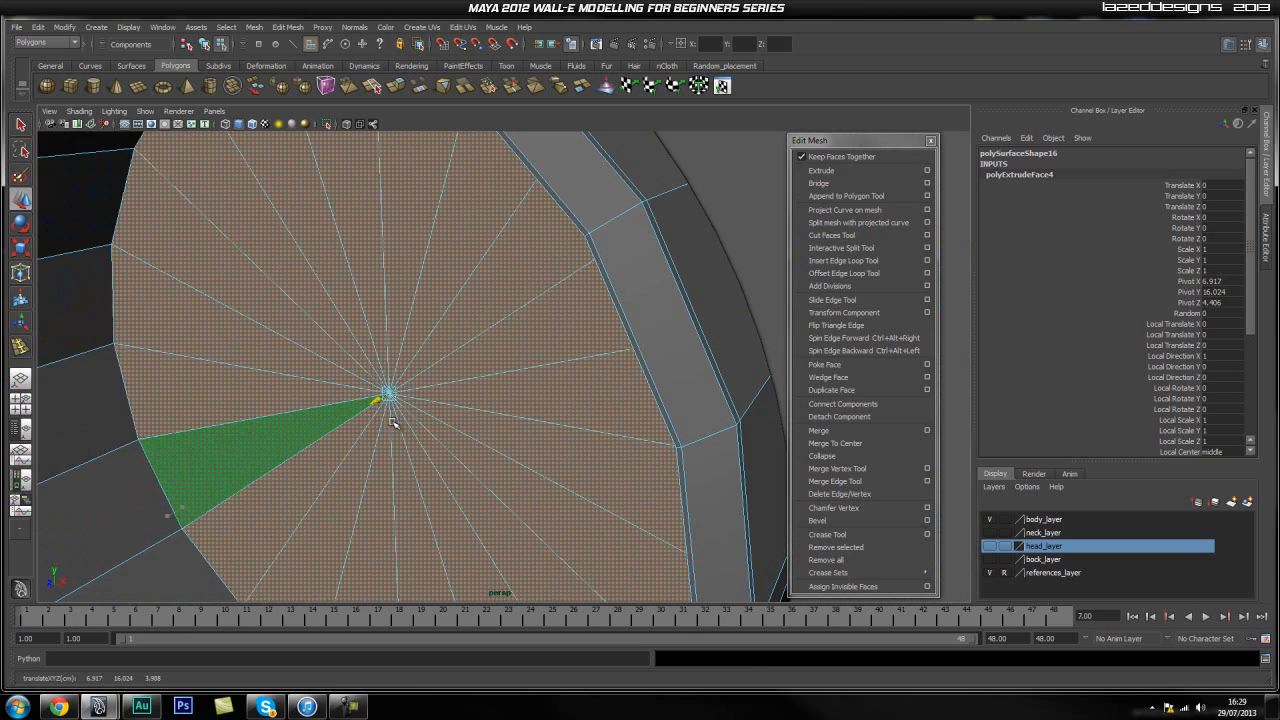
{"action": "left_click_drag", "start_coordinate": [389, 491], "coordinate": [410, 378], "text": "alt"}
{"action": "right_click_drag", "start_coordinate": [302, 433], "coordinate": [411, 421], "text": "alt"}
{"action": "left_click_drag", "start_coordinate": [411, 421], "coordinate": [440, 423], "text": "alt"}
{"action": "middle_click_drag", "start_coordinate": [506, 391], "coordinate": [287, 497], "text": "alt"}
Extrude the recess floor faces and scale them inward slightly to create a narrow supporting border.
{"action": "left_click", "coordinate": [821, 170]}
{"action": "key", "text": "r"}
{"action": "left_click_drag", "start_coordinate": [397, 375], "coordinate": [360, 374], "text": "alt"}
{"action": "right_click_drag", "start_coordinate": [360, 374], "coordinate": [543, 331], "text": "alt"}
{"action": "middle_click_drag", "start_coordinate": [543, 331], "coordinate": [526, 366], "text": "alt"}
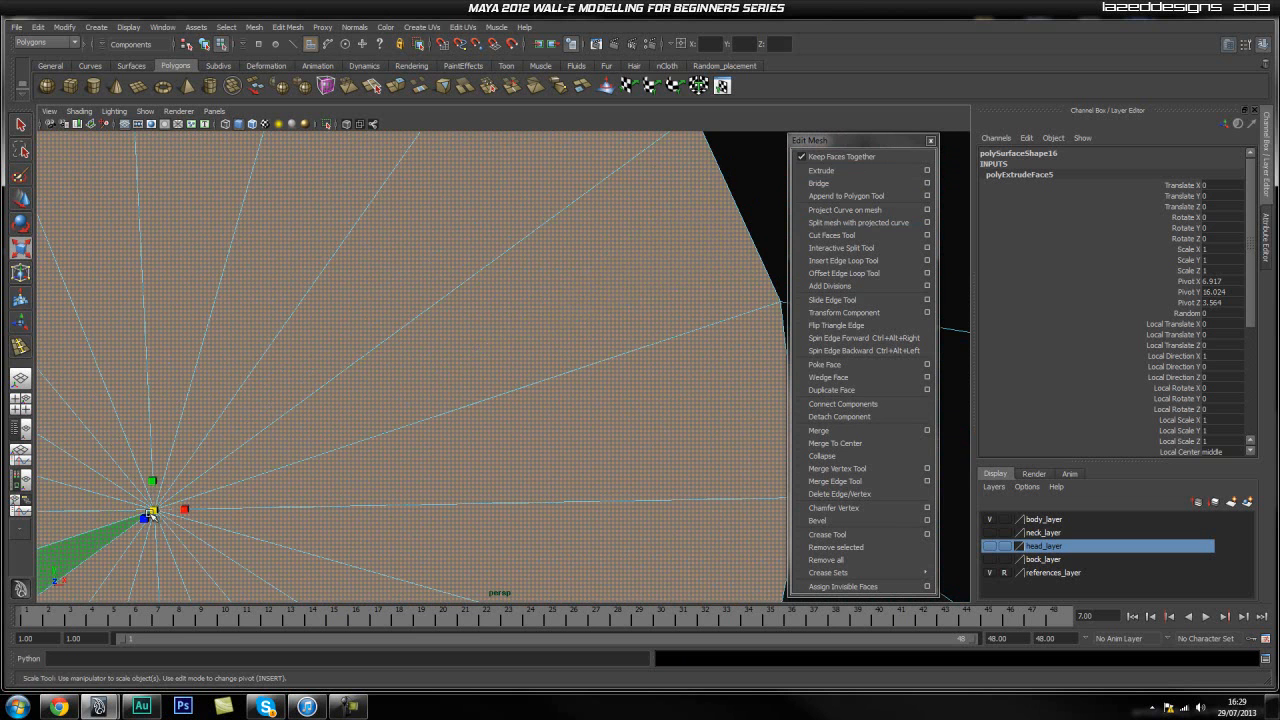
{"action": "left_click_drag", "start_coordinate": [147, 515], "coordinate": [543, 429]}
{"action": "right_click_drag", "start_coordinate": [543, 429], "coordinate": [741, 375], "text": "alt"}
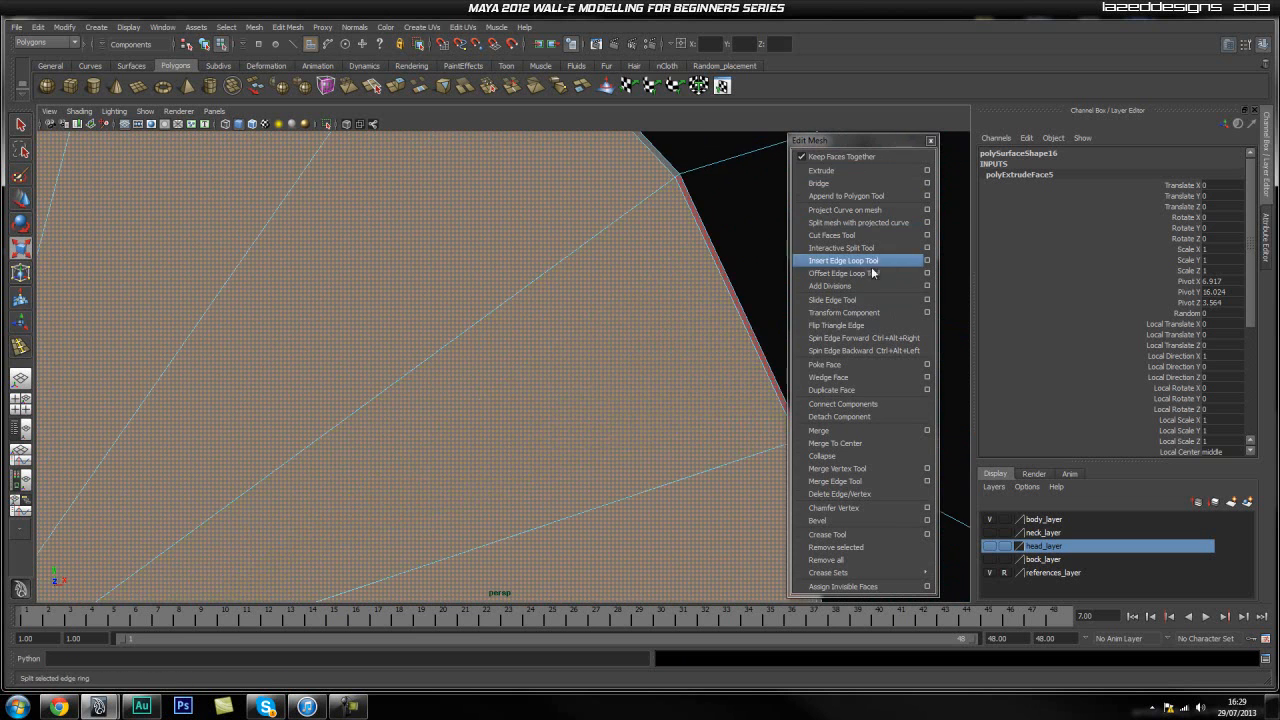
Insert an edge loop around the cylinder's recess wall close to its floor, undoing any accidental selection of the arm.
{"action": "left_click", "coordinate": [843, 260]}
{"action": "left_click", "coordinate": [695, 176]}
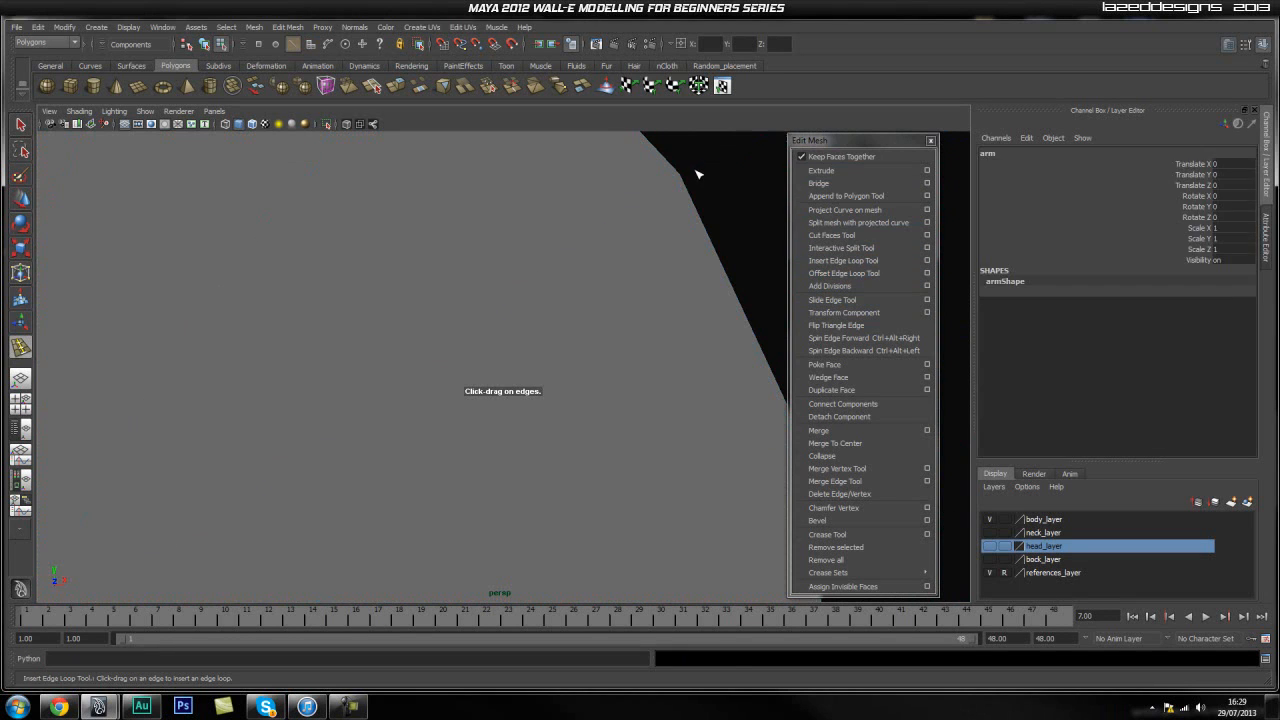
{"action": "key", "text": "ctrl+z"}
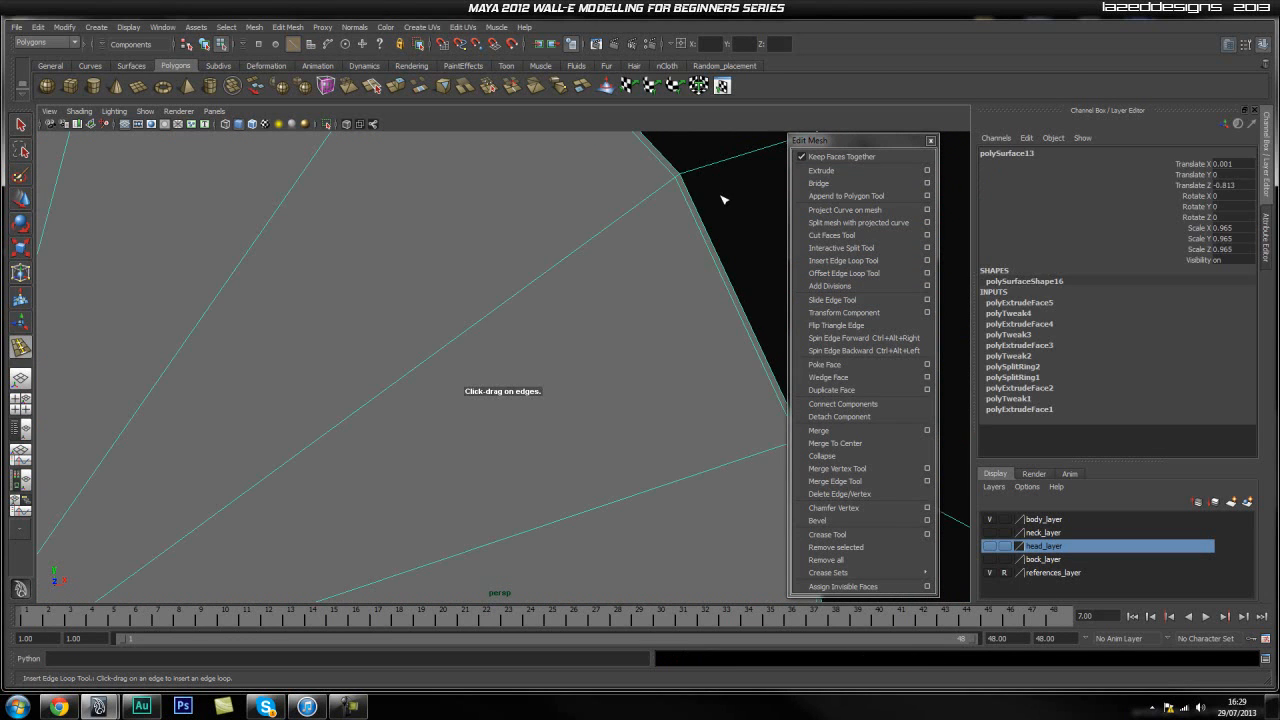
{"action": "left_click", "coordinate": [688, 175]}
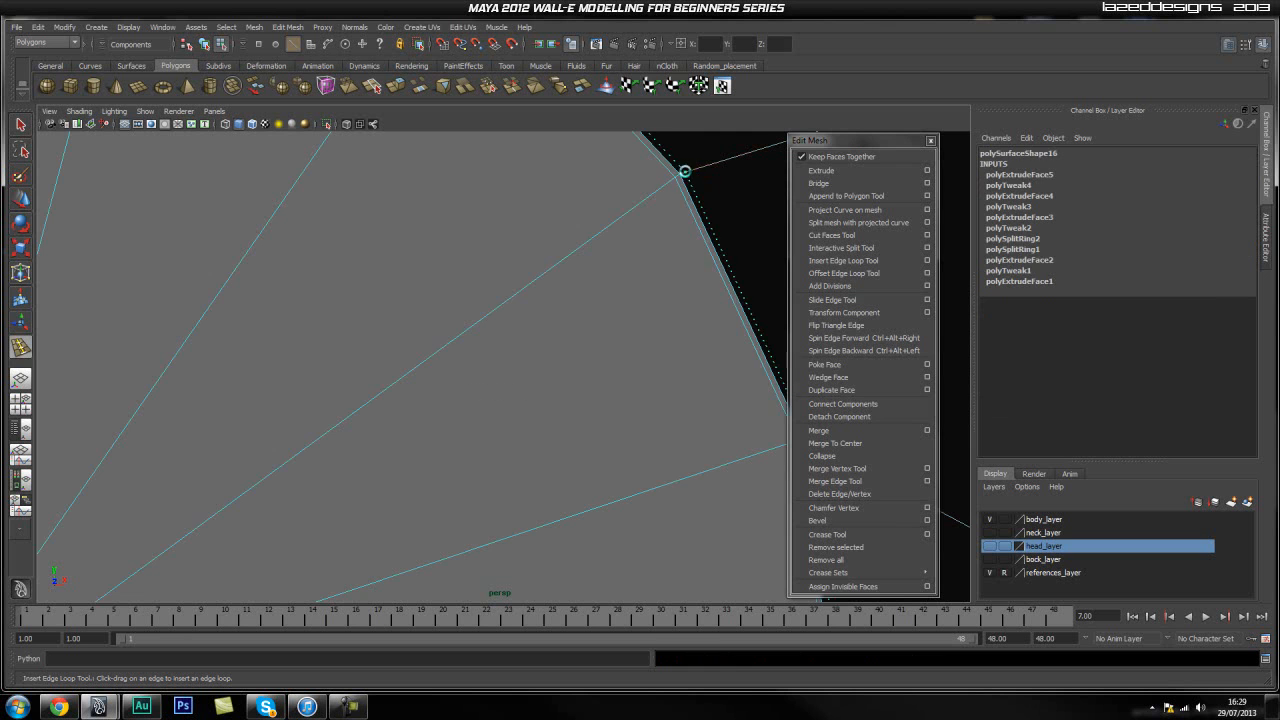
{"action": "scroll", "coordinate": [720, 269], "scroll_direction": "down", "scroll_amount": 5}
{"action": "left_click_drag", "start_coordinate": [500, 320], "coordinate": [660, 335], "text": "alt"}
{"action": "scroll", "coordinate": [657, 323], "scroll_direction": "down", "scroll_amount": 1}
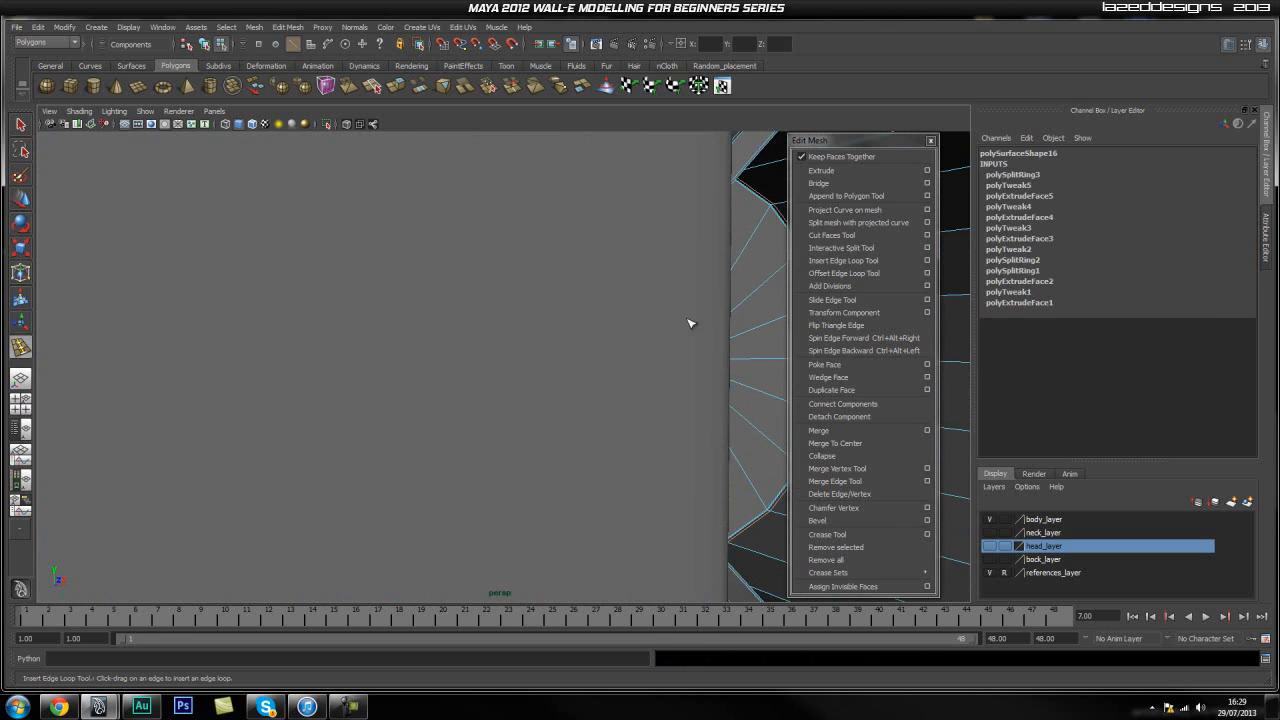
{"action": "key", "text": "f"}
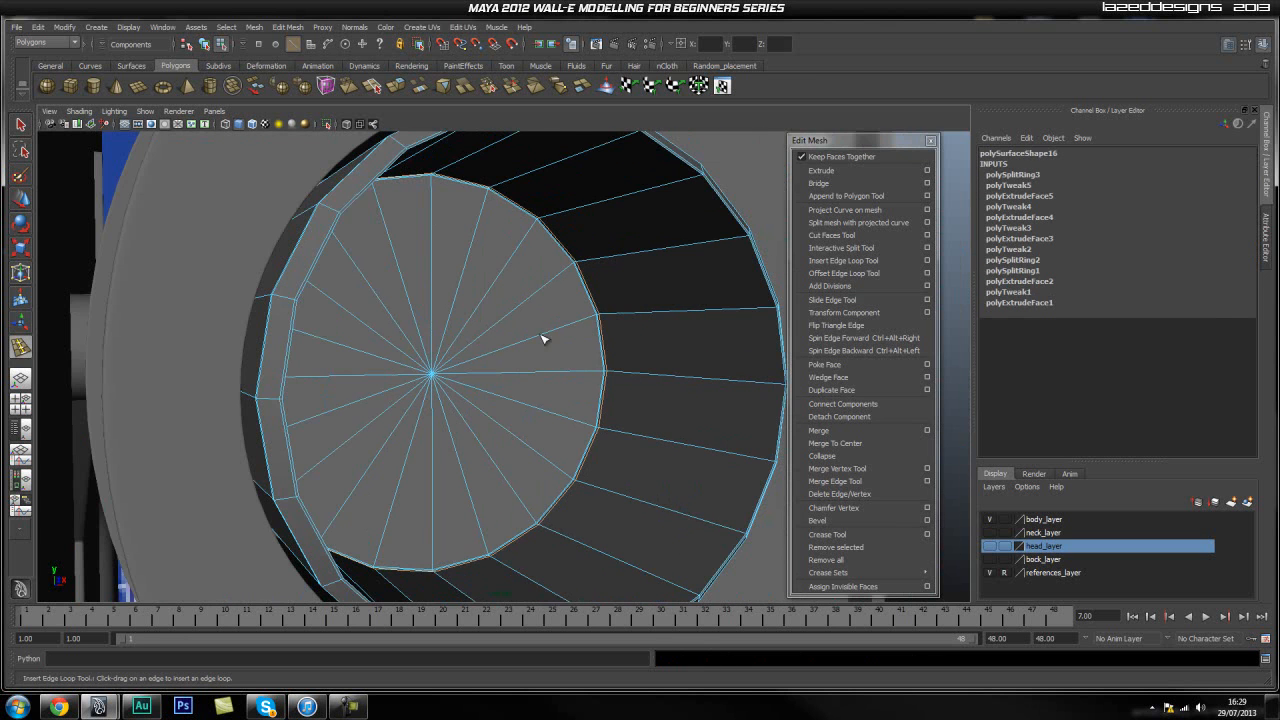
Inspect the edge loops around the recess floor and follow the recess wall out to the cylinder's rim.
{"action": "right_click_drag", "start_coordinate": [416, 349], "coordinate": [679, 340], "text": "alt"}
{"action": "key", "text": "q"}
{"action": "middle_click_drag", "start_coordinate": [694, 316], "coordinate": [462, 368], "text": "alt"}
{"action": "scroll", "coordinate": [460, 367], "scroll_direction": "up", "scroll_amount": 2}
{"action": "middle_click_drag", "start_coordinate": [350, 363], "coordinate": [493, 368], "text": "alt"}
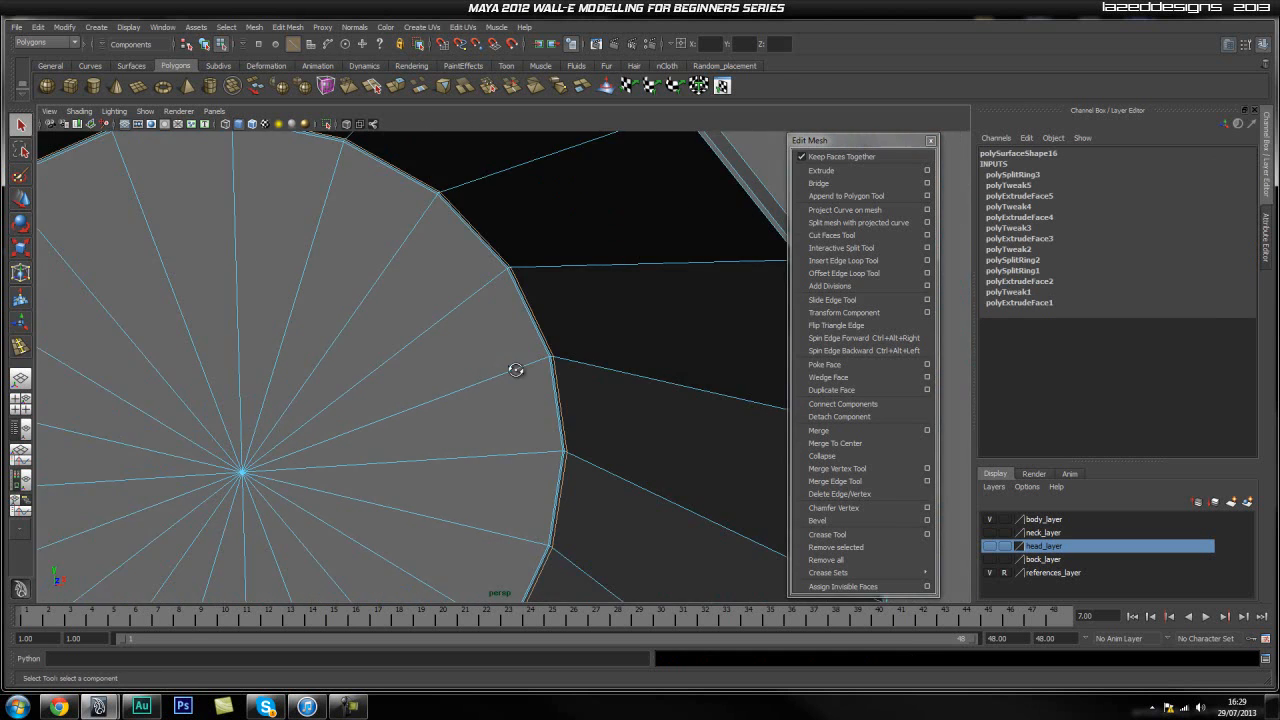
{"action": "right_click_drag", "start_coordinate": [493, 373], "coordinate": [673, 364], "text": "alt"}
{"action": "left_click_drag", "start_coordinate": [380, 349], "coordinate": [676, 362], "text": "alt"}
{"action": "left_click_drag", "start_coordinate": [541, 375], "coordinate": [619, 374], "text": "alt"}
{"action": "right_click_drag", "start_coordinate": [619, 374], "coordinate": [688, 368], "text": "alt"}
{"action": "middle_click_drag", "start_coordinate": [688, 368], "coordinate": [535, 364], "text": "alt"}
{"action": "right_click_drag", "start_coordinate": [560, 365], "coordinate": [809, 368], "text": "alt"}
{"action": "middle_click_drag", "start_coordinate": [808, 368], "coordinate": [534, 363], "text": "alt"}
{"action": "right_click_drag", "start_coordinate": [534, 363], "coordinate": [837, 340], "text": "alt"}
{"action": "left_click_drag", "start_coordinate": [706, 372], "coordinate": [660, 357], "text": "alt"}
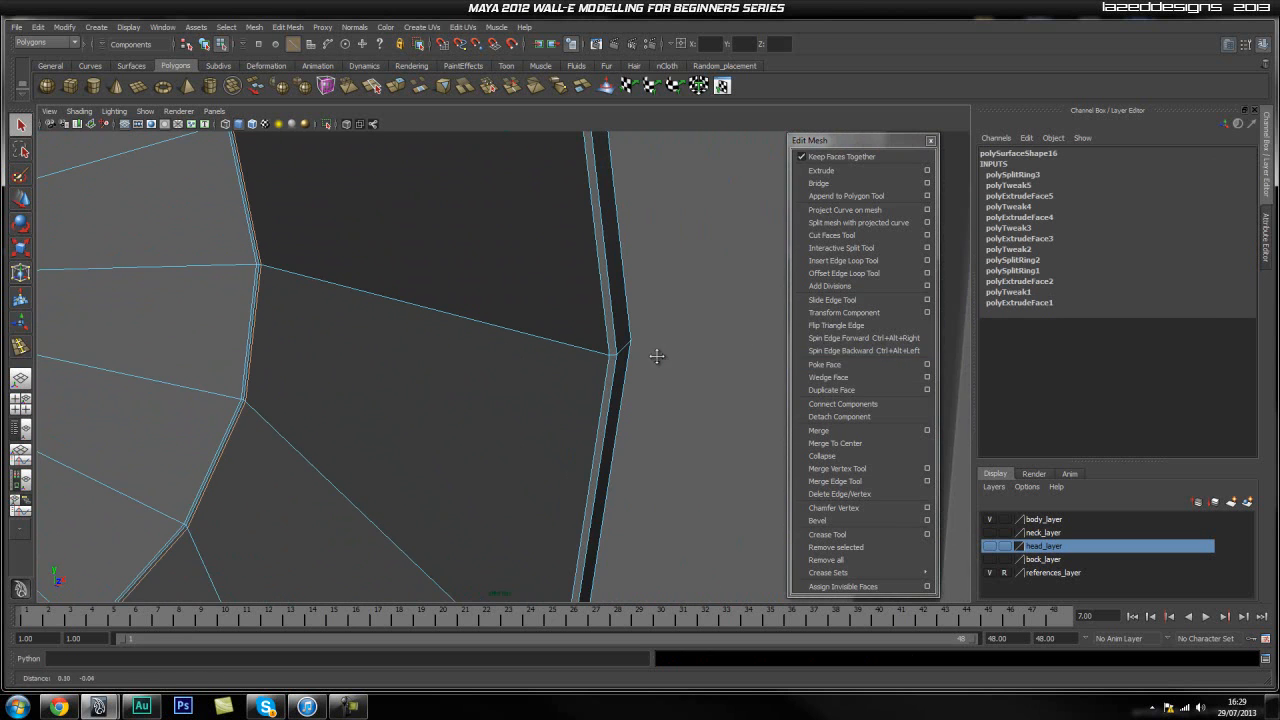
{"action": "left_click", "coordinate": [841, 262]}
{"action": "left_click_drag", "start_coordinate": [588, 355], "coordinate": [594, 354]}
{"action": "key", "text": "ctrl+z"}
{"action": "left_click", "coordinate": [592, 346]}
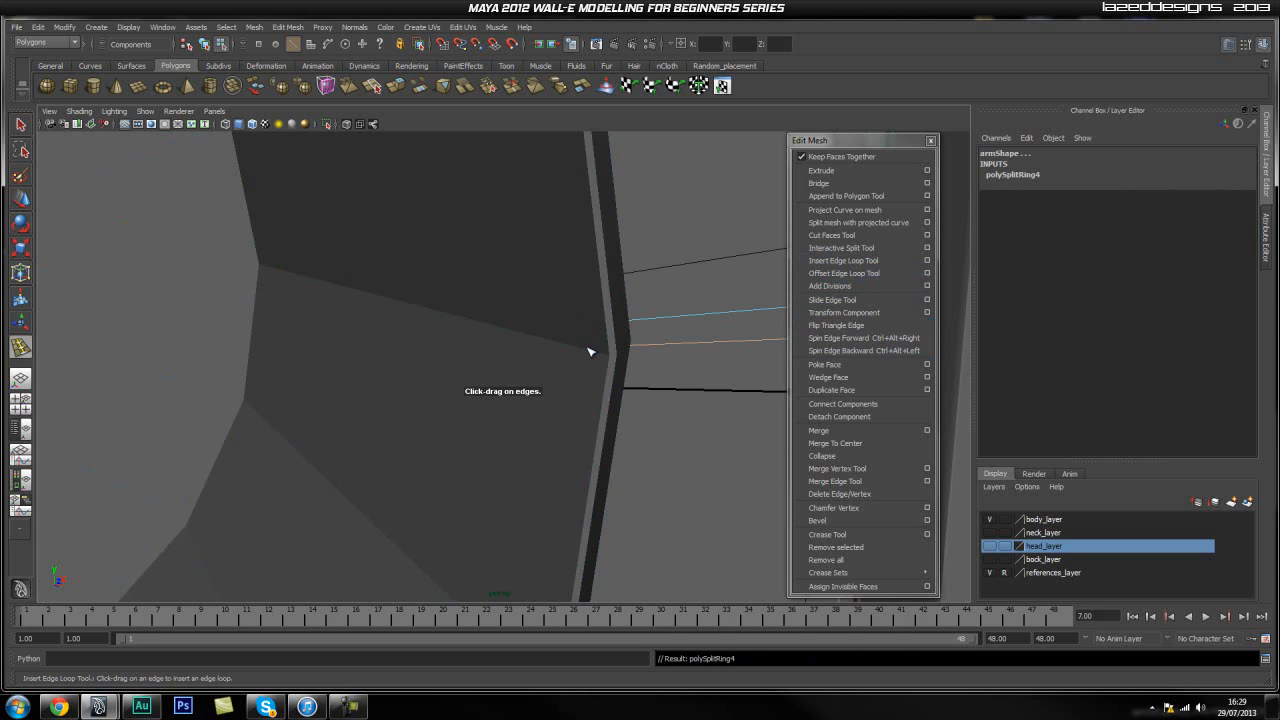
{"action": "right_click_drag", "start_coordinate": [551, 317], "coordinate": [586, 280]}
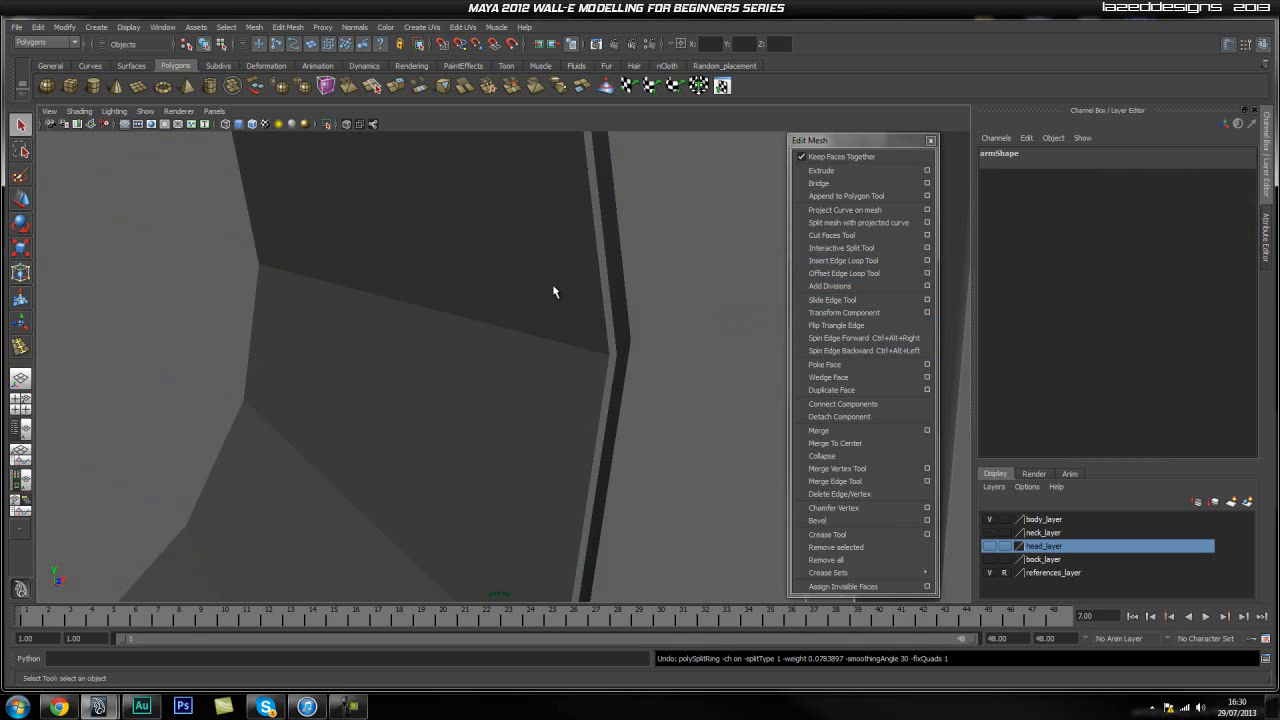
Insert an edge loop around the cylinder's recess wall close to the inner edge of the rim.
{"action": "left_click", "coordinate": [843, 260]}
{"action": "left_click_drag", "start_coordinate": [583, 356], "coordinate": [603, 357]}
{"action": "right_click_drag", "start_coordinate": [517, 389], "coordinate": [629, 368], "text": "alt"}
{"action": "middle_click_drag", "start_coordinate": [626, 364], "coordinate": [613, 364], "text": "alt"}
{"action": "key", "text": "w"}
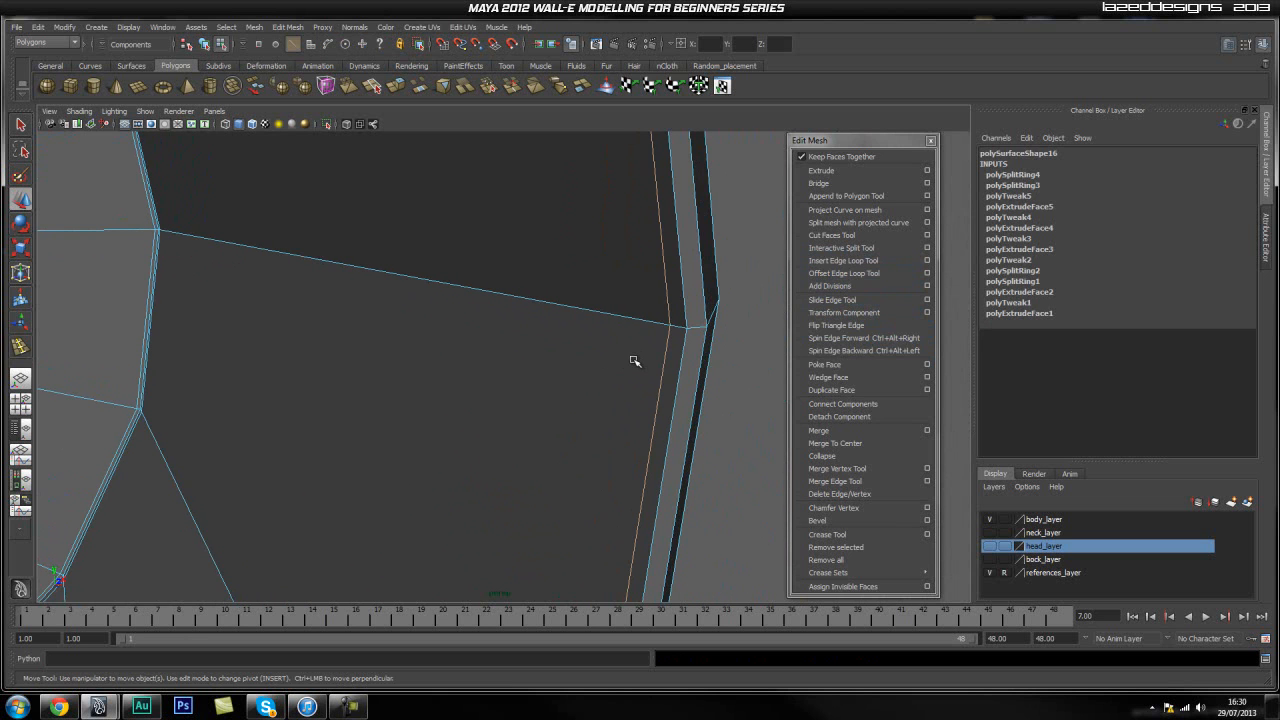
Preview the cylinder in smooth mode, examine the recess wall and rim, and return to the unsmoothed display.
{"action": "key", "text": "F8"}
{"action": "key", "text": "q"}
{"action": "key", "text": "3"}
{"action": "left_click", "coordinate": [474, 375]}
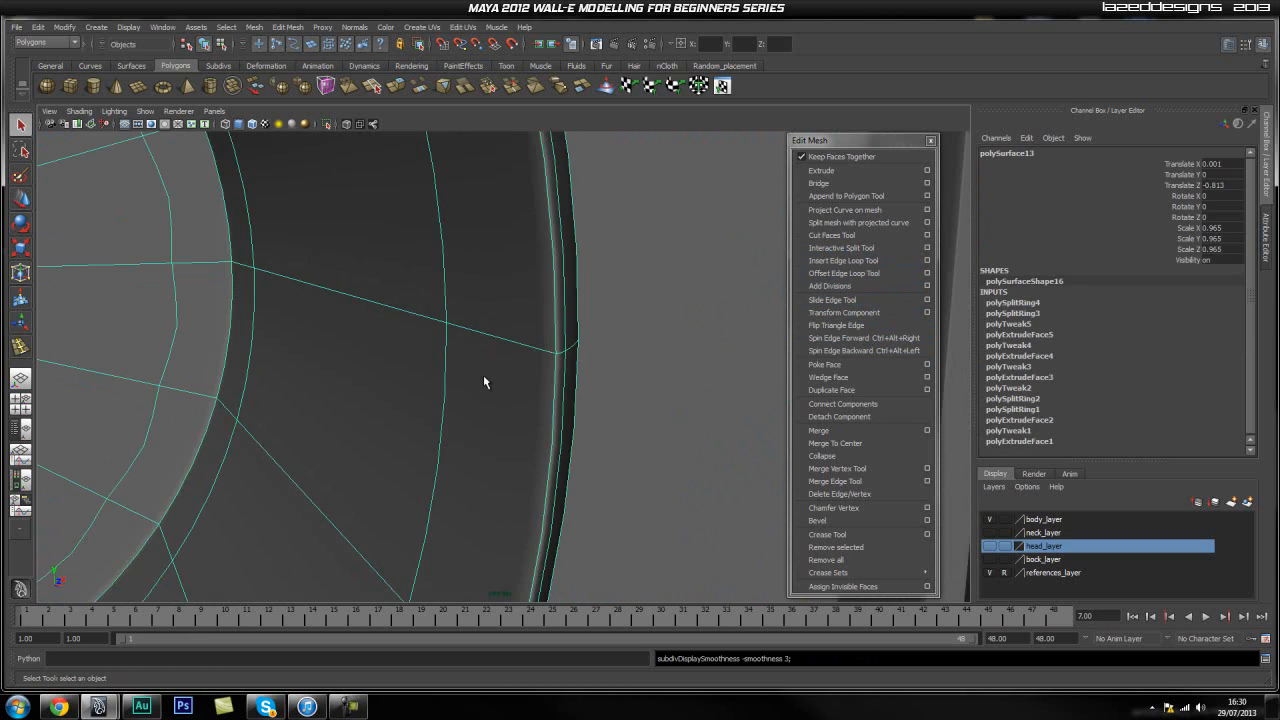
{"action": "scroll", "coordinate": [474, 375], "scroll_direction": "down", "scroll_amount": 3}
{"action": "left_click", "coordinate": [654, 400]}
{"action": "left_click_drag", "start_coordinate": [440, 380], "coordinate": [423, 429], "text": "alt"}
{"action": "left_click", "coordinate": [385, 395]}
{"action": "key", "text": "1"}
Insert two edge loops on the narrow rim face, one close to its outer edge and one close to its inner edge.
{"action": "mouse_move", "coordinate": [306, 390]}
{"action": "left_mouse_down", "text": "alt"}
{"action": "mouse_move", "coordinate": [514, 394]}
{"action": "mouse_move", "coordinate": [271, 380]}
{"action": "mouse_move", "coordinate": [303, 383]}
{"action": "left_mouse_up", "text": "alt"}
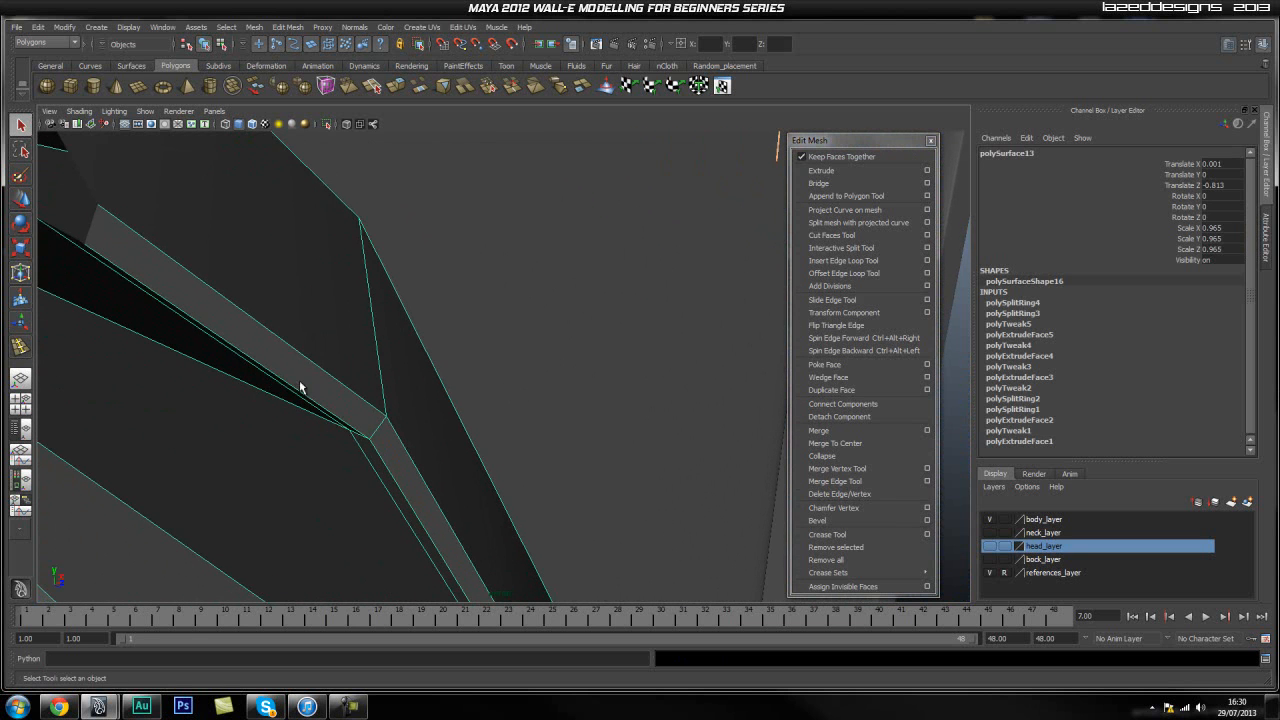
{"action": "left_click", "coordinate": [841, 262]}
{"action": "left_click", "coordinate": [386, 424]}
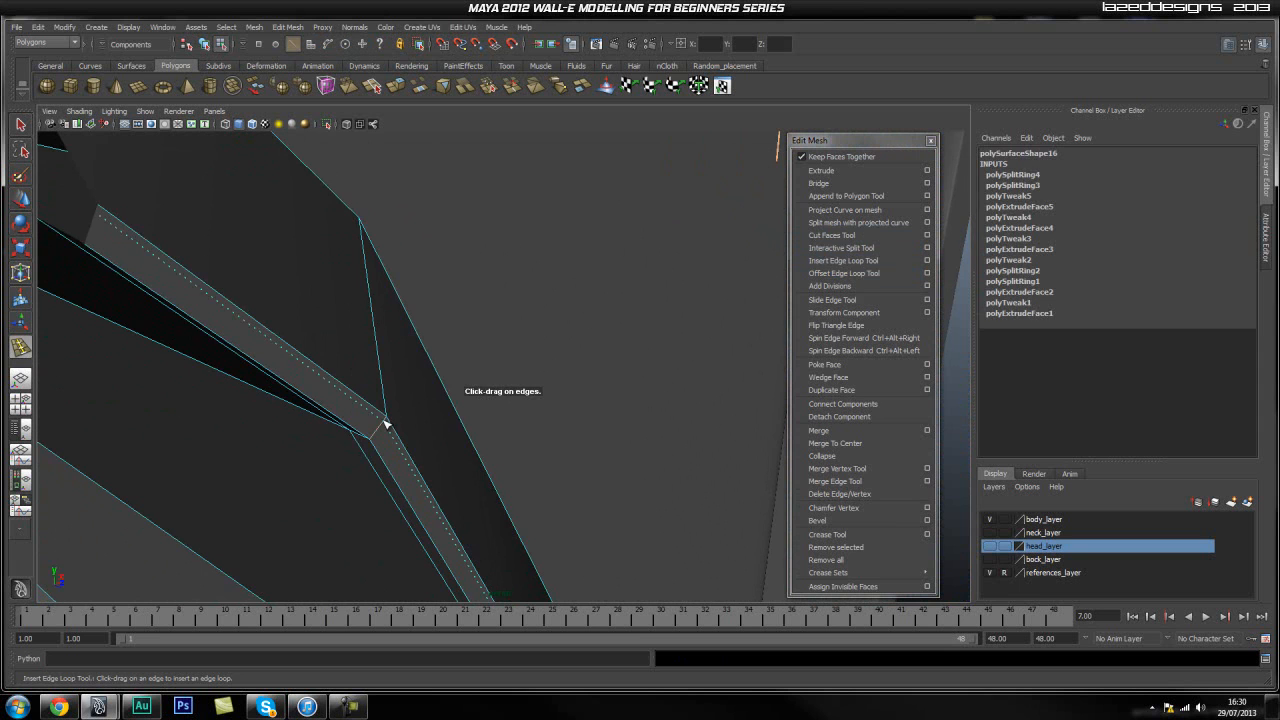
{"action": "left_click", "coordinate": [386, 424]}
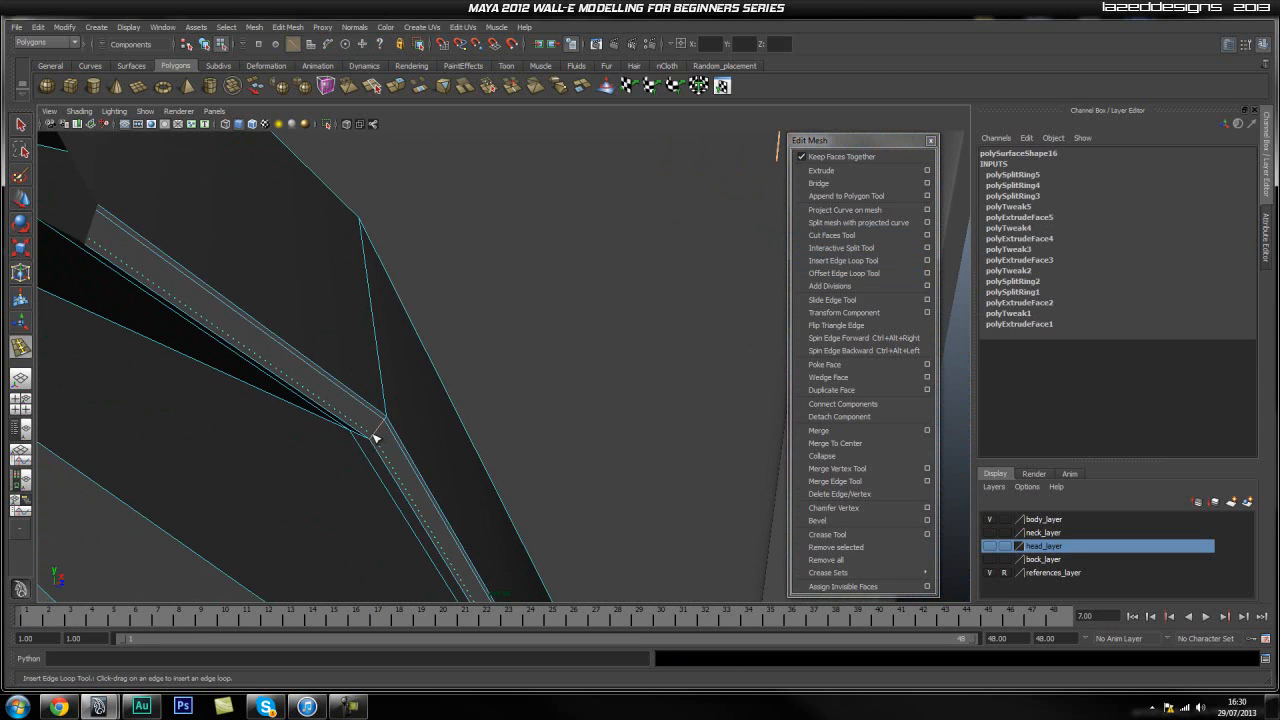
{"action": "left_click", "coordinate": [375, 438]}
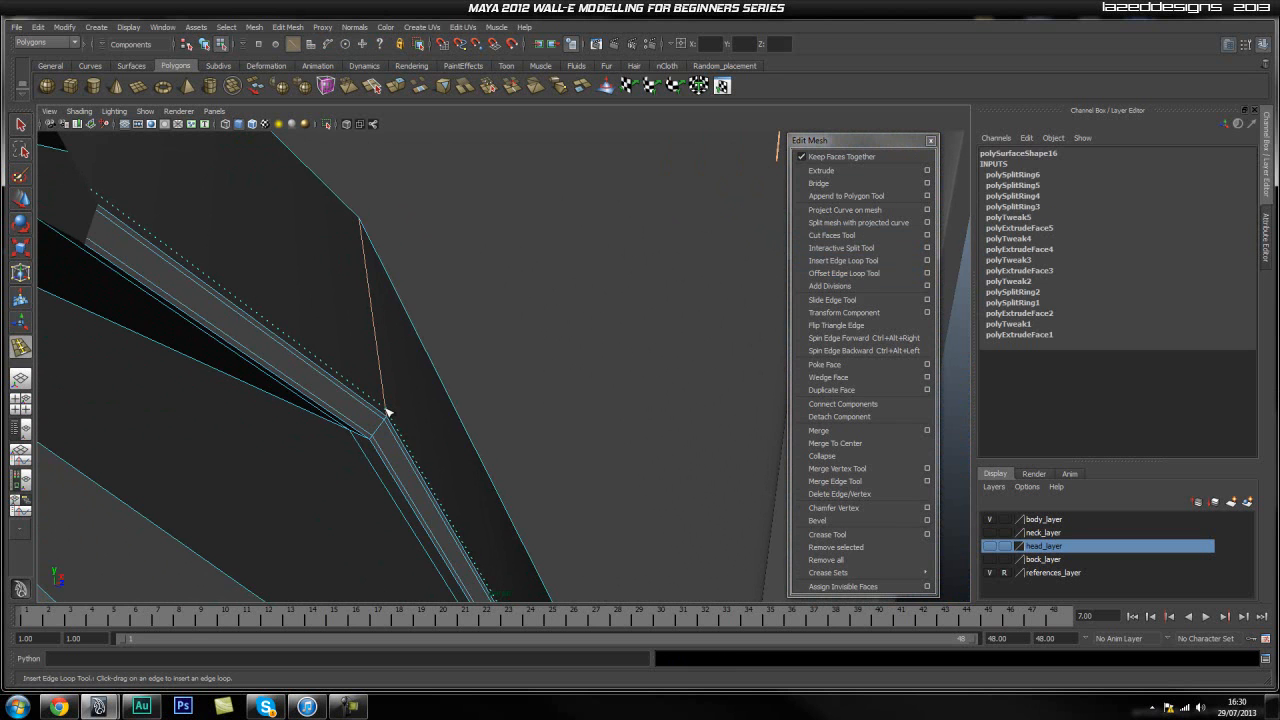
Insert an edge loop on the bevel close to the rim's outer edge, plus another supporting loop around the bevel.
{"action": "left_click", "coordinate": [387, 412]}
{"action": "scroll", "coordinate": [428, 421], "scroll_direction": "down", "scroll_amount": 3}
{"action": "left_click_drag", "start_coordinate": [400, 423], "coordinate": [282, 428], "text": "alt"}
{"action": "middle_click_drag", "start_coordinate": [120, 415], "coordinate": [297, 371], "text": "alt"}
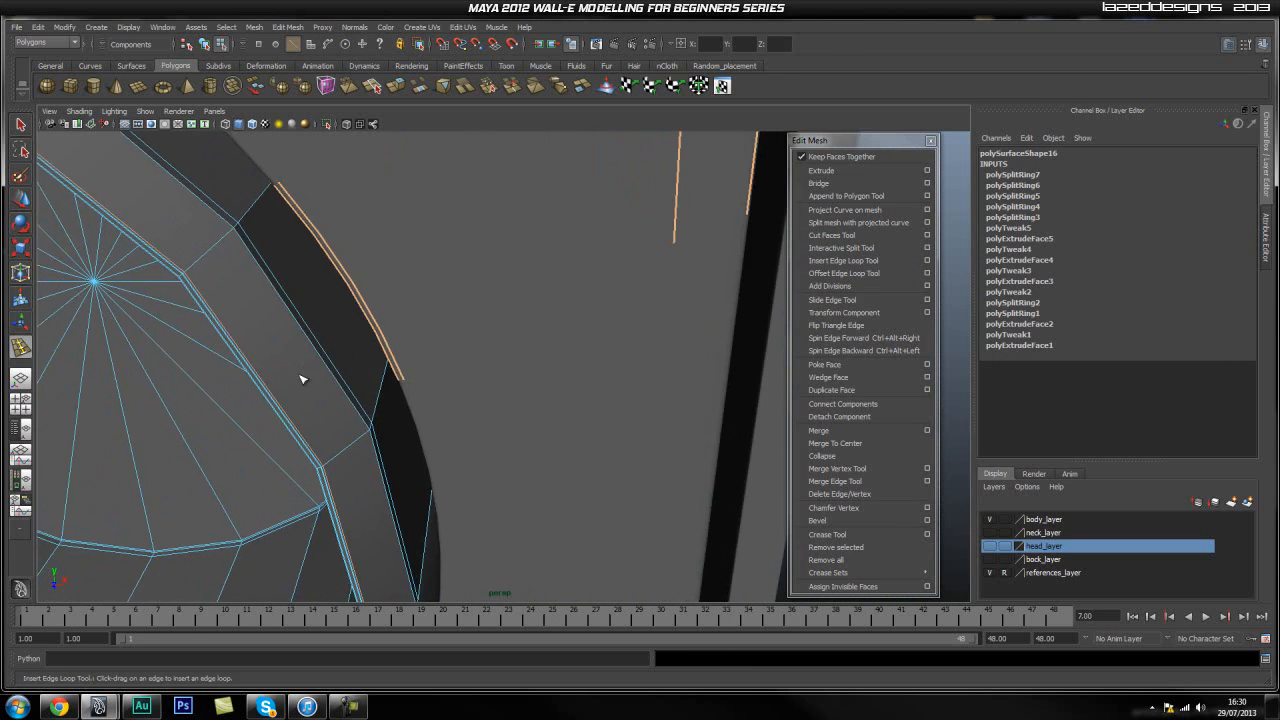
{"action": "scroll", "coordinate": [323, 431], "scroll_direction": "up", "scroll_amount": 3}
{"action": "left_click_drag", "start_coordinate": [304, 468], "coordinate": [302, 462]}
{"action": "key", "text": "q"}
{"action": "right_click_drag", "start_coordinate": [265, 454], "coordinate": [314, 440]}
Preview the cylinder in smooth mode, deselect it, and inspect how its rim sits in the arm's circular socket.
{"action": "left_click", "coordinate": [251, 444]}
{"action": "scroll", "coordinate": [268, 450], "scroll_direction": "down", "scroll_amount": 4}
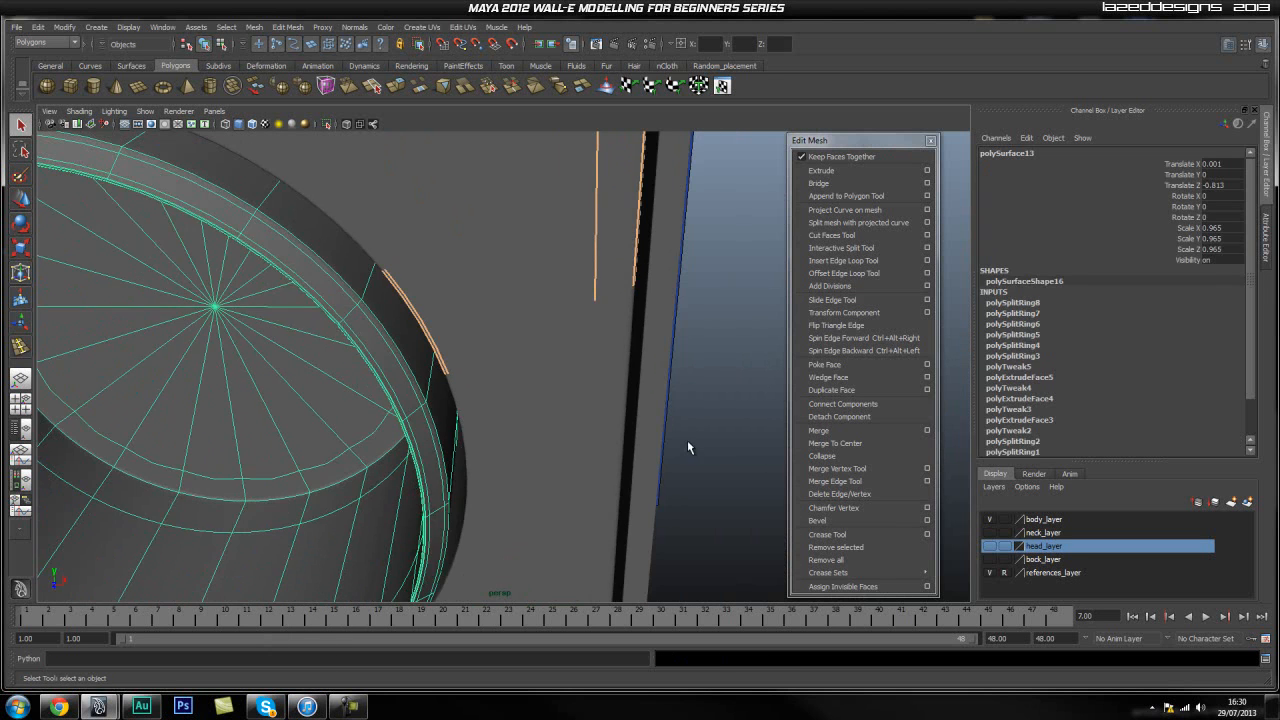
{"action": "left_click", "coordinate": [677, 449]}
{"action": "left_click_drag", "start_coordinate": [171, 409], "coordinate": [417, 380], "text": "alt"}
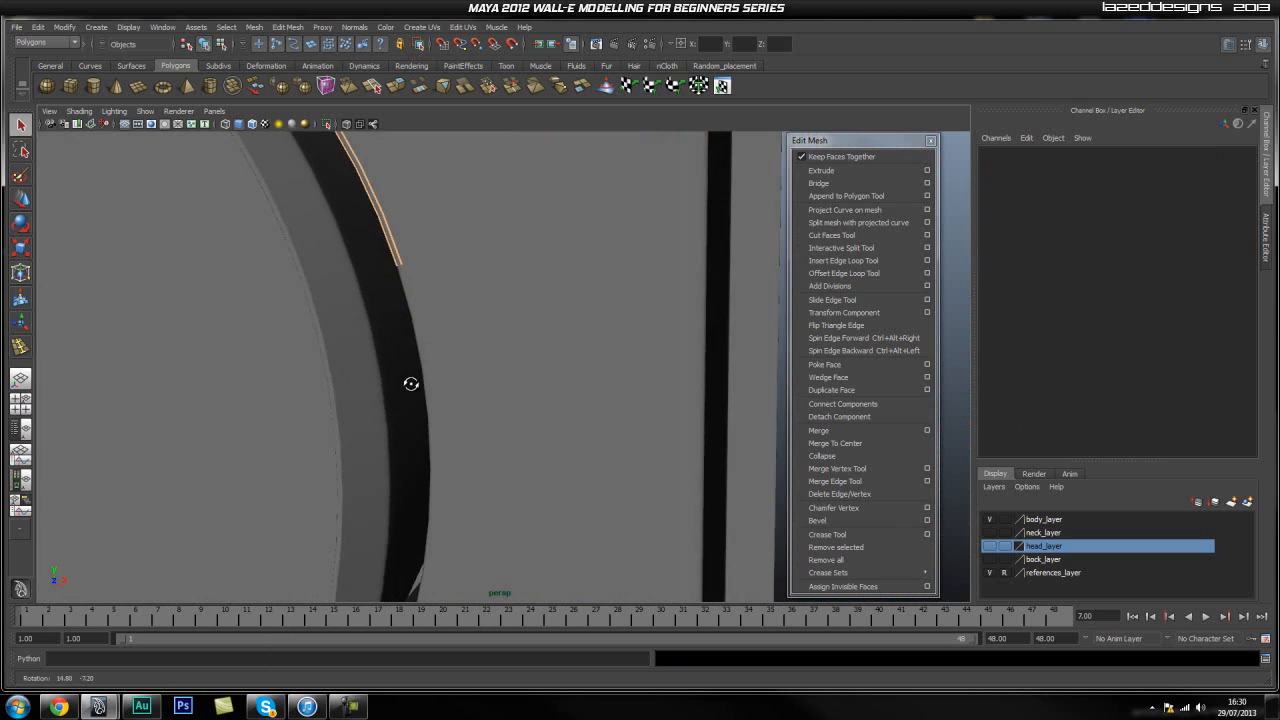
{"action": "right_click_drag", "start_coordinate": [286, 386], "coordinate": [598, 388], "text": "alt"}
{"action": "scroll", "coordinate": [598, 388], "scroll_direction": "down", "scroll_amount": 5}
{"action": "left_click_drag", "start_coordinate": [603, 389], "coordinate": [420, 423], "text": "alt"}
{"action": "scroll", "coordinate": [374, 409], "scroll_direction": "down", "scroll_amount": 4}
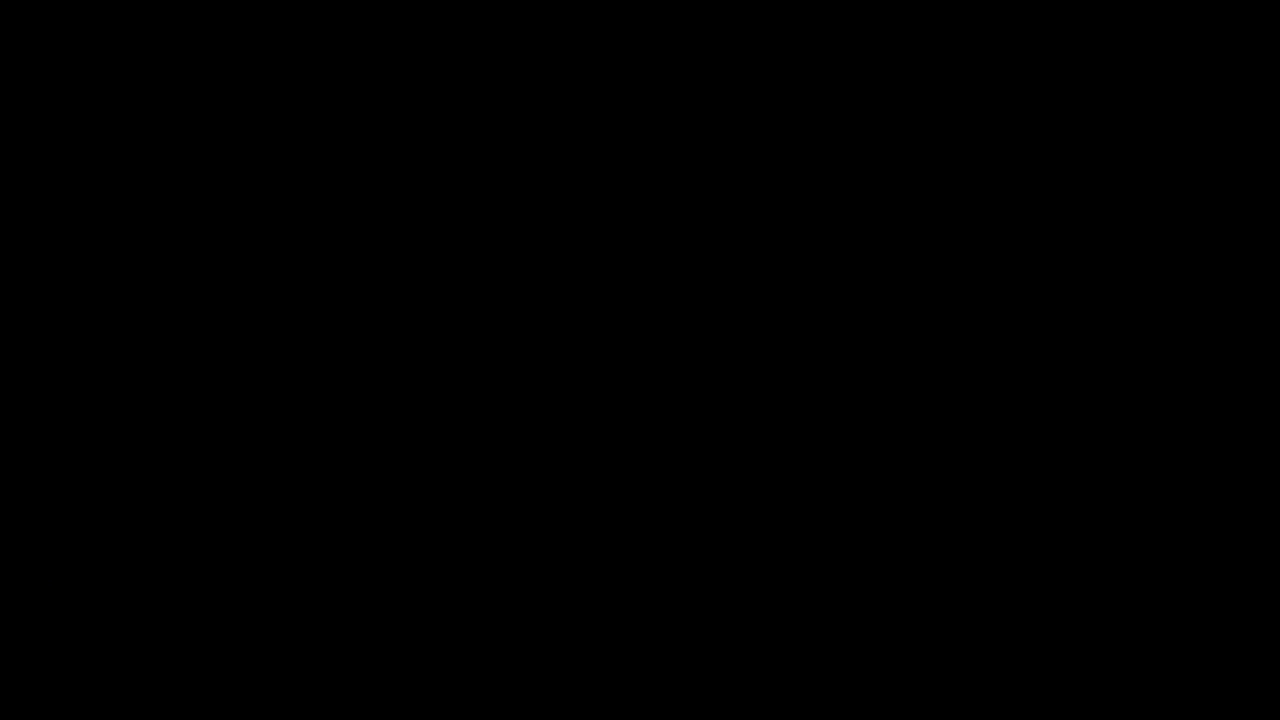